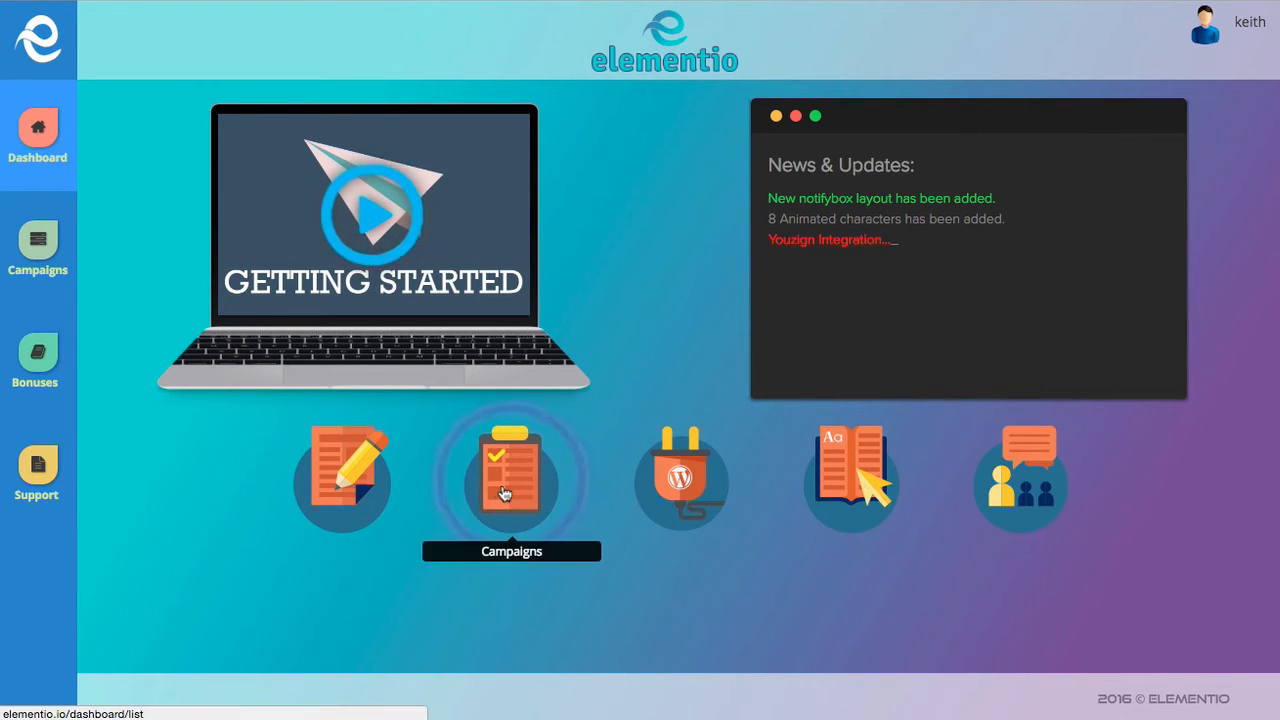
Step: Start a new campaign and name it Demo 2
{"action": "left_click", "coordinate": [355, 490]}
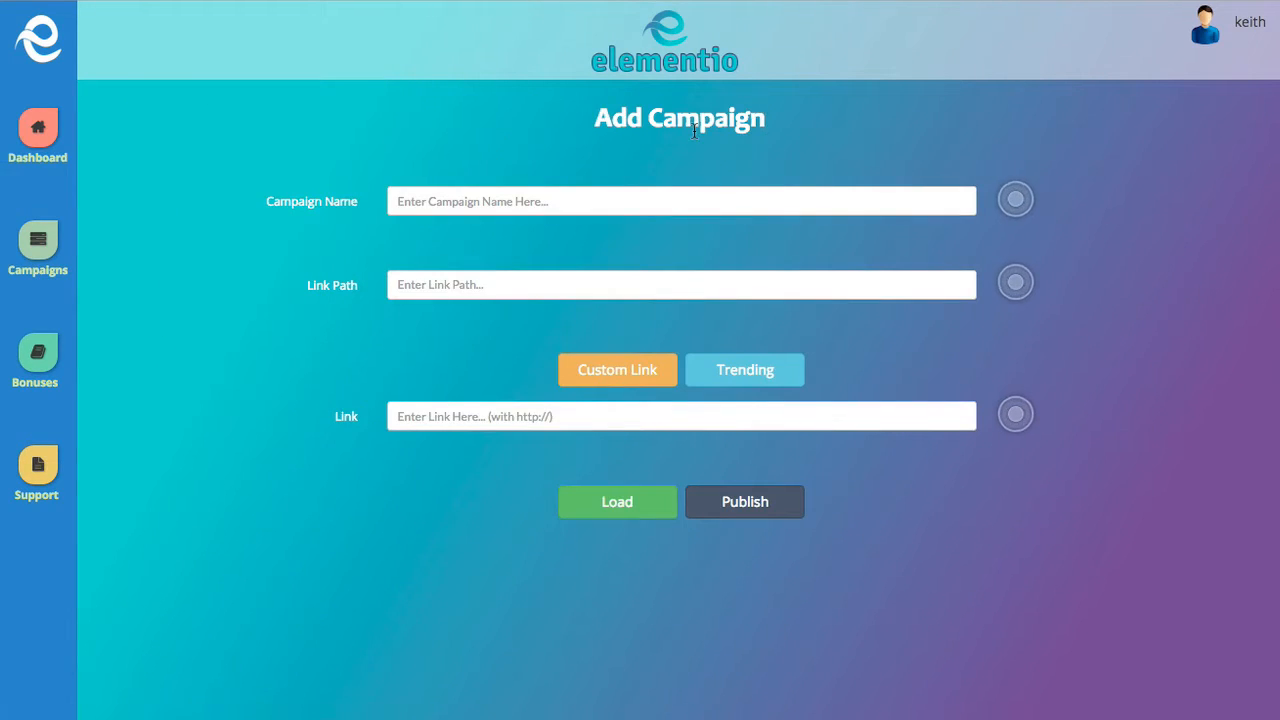
{"action": "left_click", "coordinate": [550, 203]}
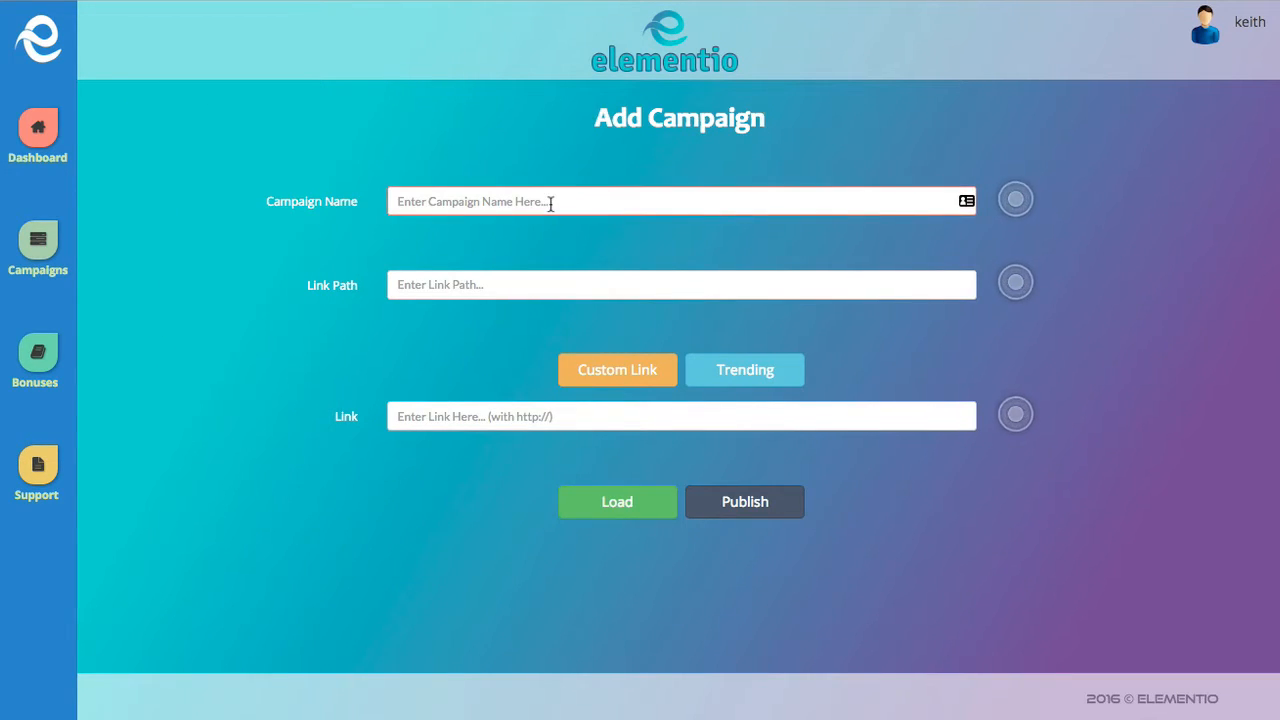
{"action": "type", "text": "Demo 2"}
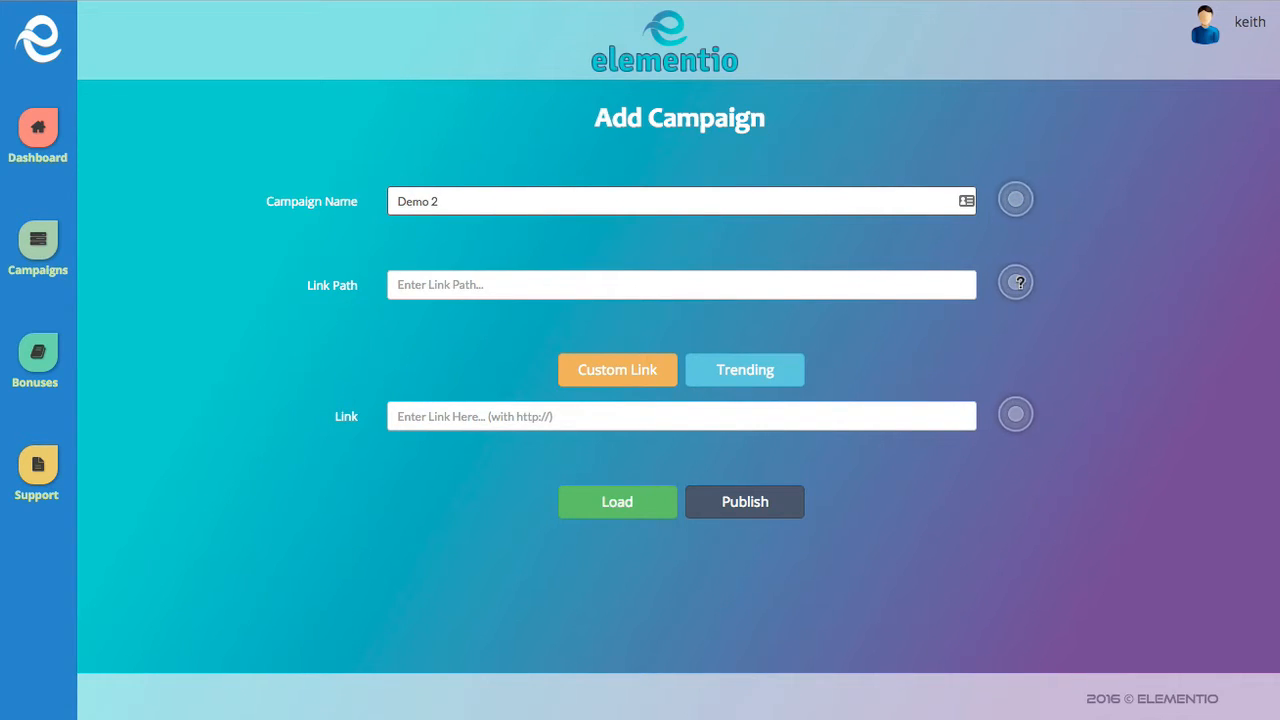
Step: Check the link path help, then set the campaign's link path to sportsguru
{"action": "left_click", "coordinate": [1016, 283]}
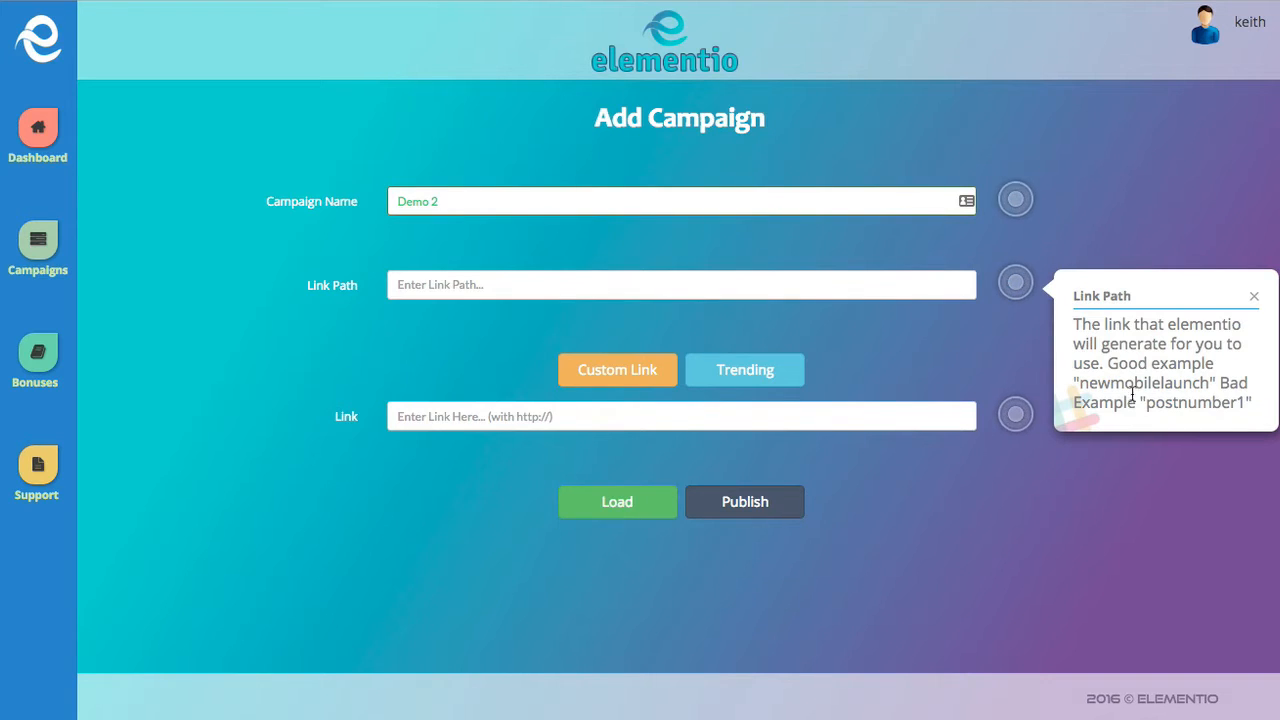
{"action": "left_click", "coordinate": [1256, 300]}
{"action": "left_click", "coordinate": [515, 287]}
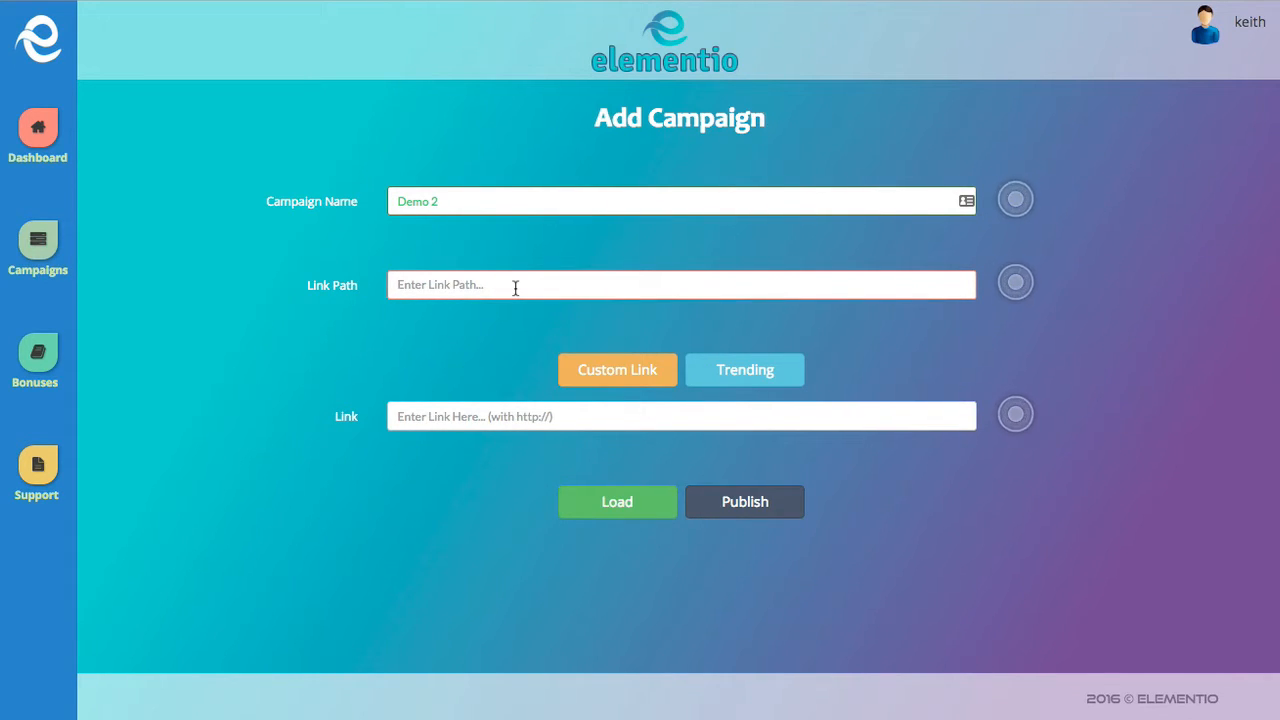
{"action": "type", "text": "sprts"}
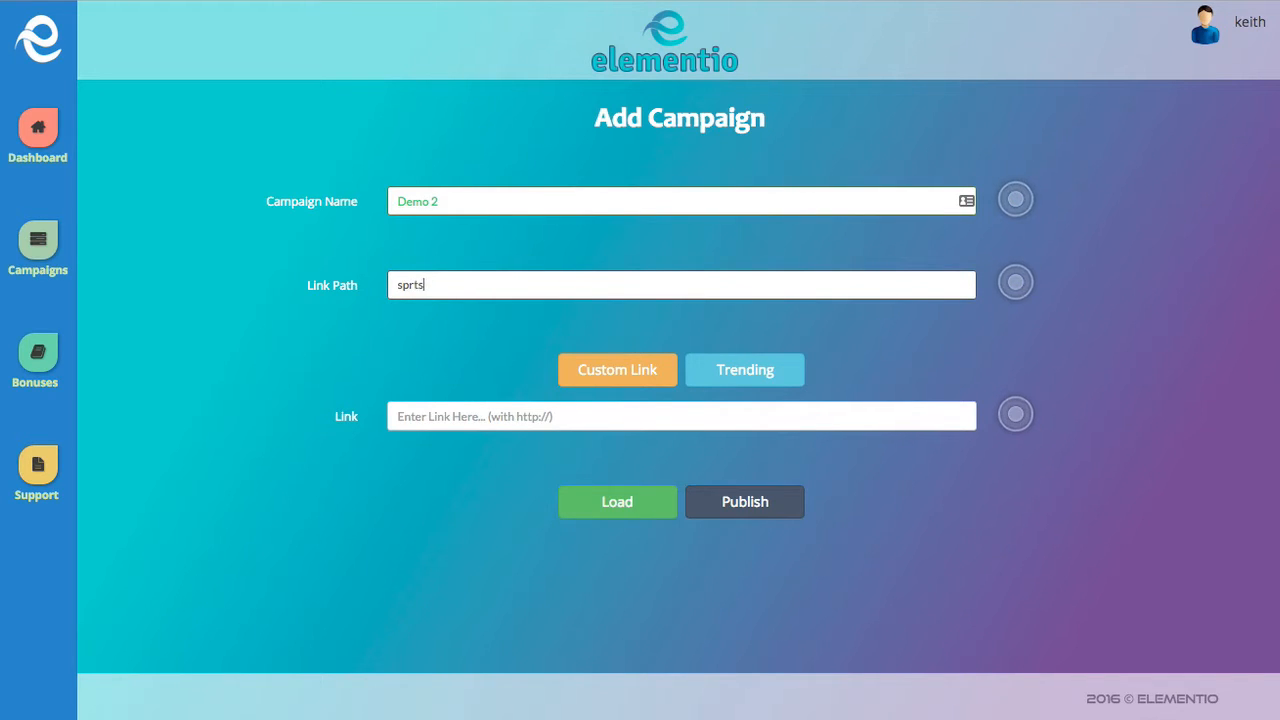
{"action": "type", "text": "p"}
{"action": "key", "text": "BackSpace"}
{"action": "key", "text": "BackSpace"}
{"action": "key", "text": "BackSpace"}
{"action": "type", "text": "ortsur"}
{"action": "key", "text": "BackSpace"}
{"action": "key", "text": "BackSpace"}
{"action": "type", "text": "guru"}
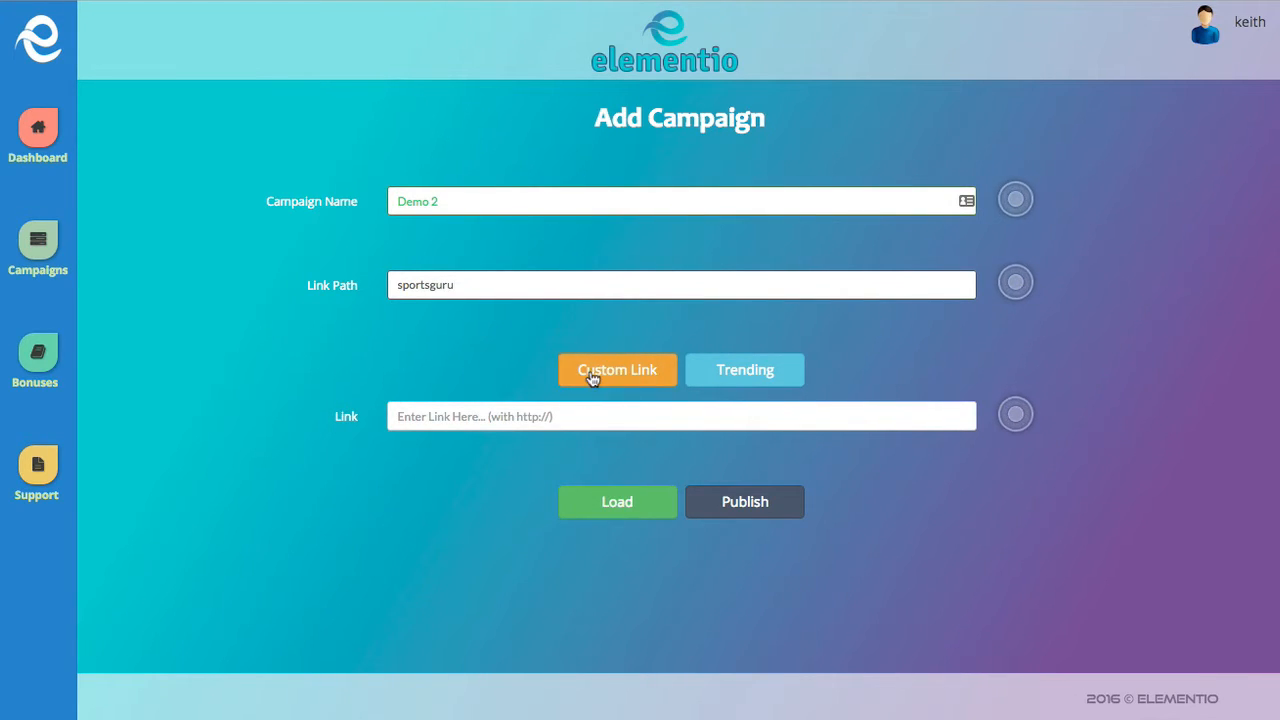
Step: Browse the trending articles offered as content for the campaign
{"action": "left_click", "coordinate": [622, 374]}
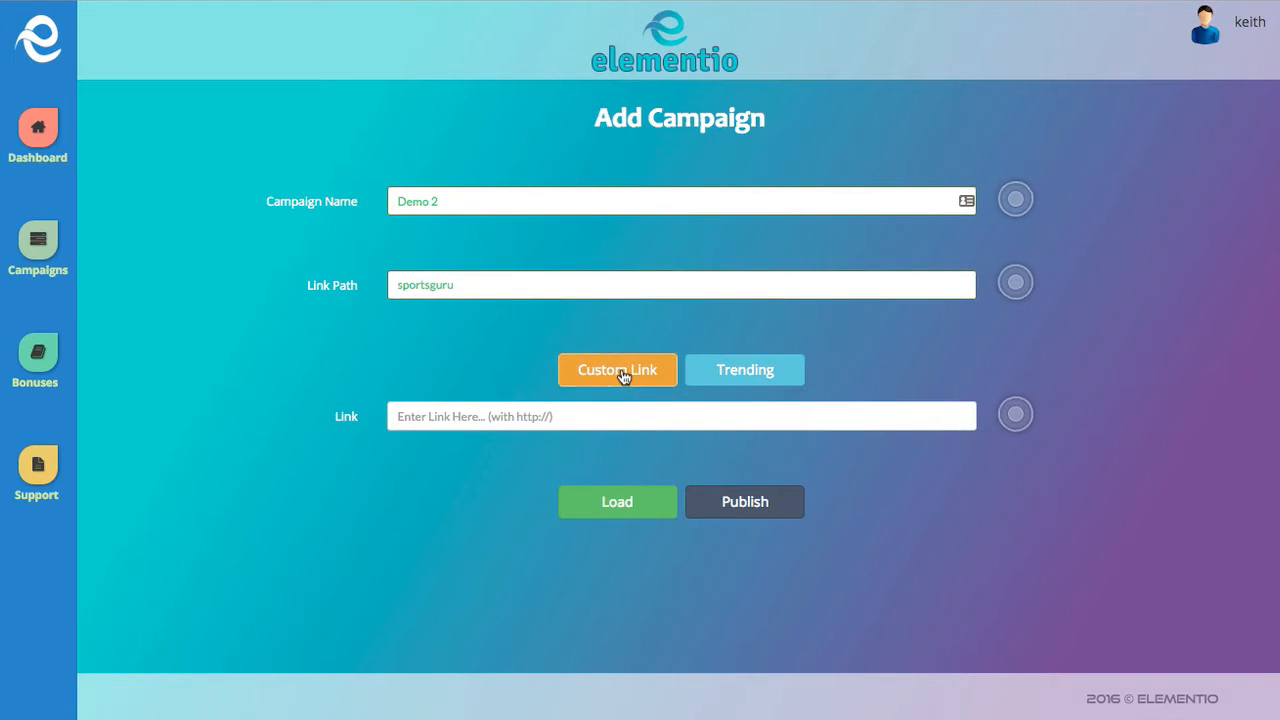
{"action": "left_click", "coordinate": [735, 373]}
{"action": "scroll", "coordinate": [483, 389], "scroll_direction": "down", "scroll_amount": 1}
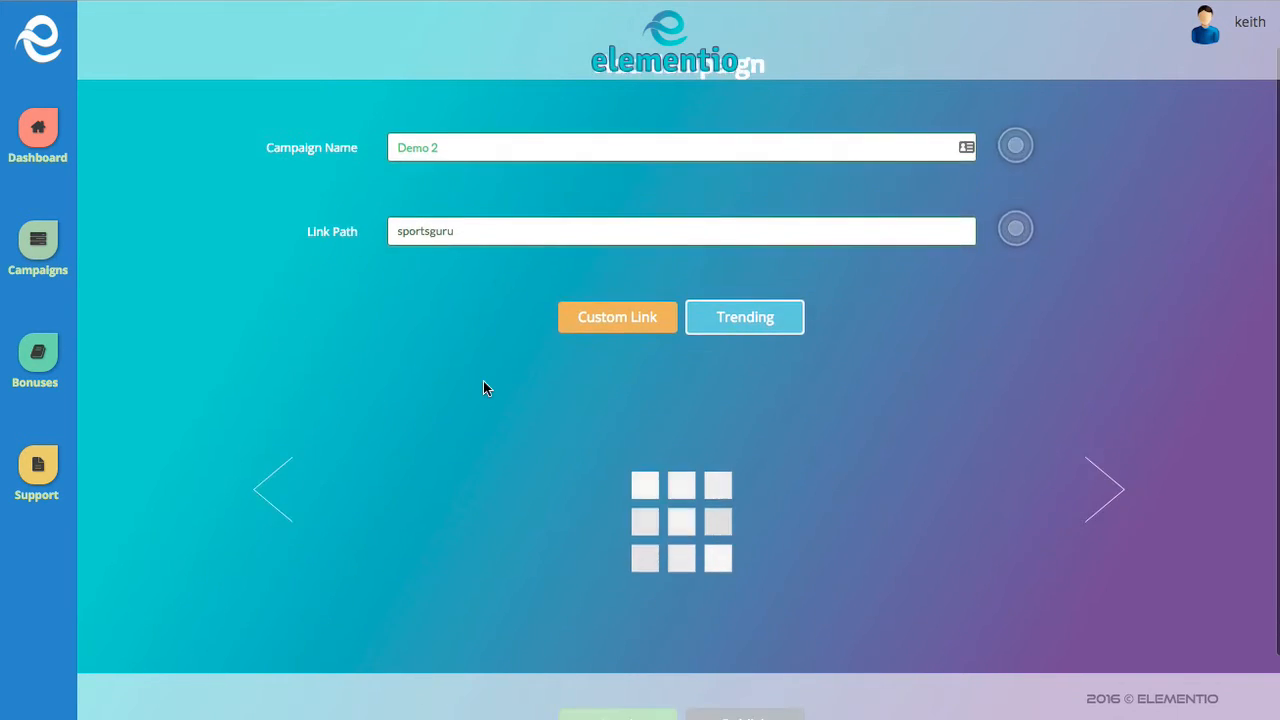
{"action": "scroll", "coordinate": [483, 389], "scroll_direction": "down", "scroll_amount": 1}
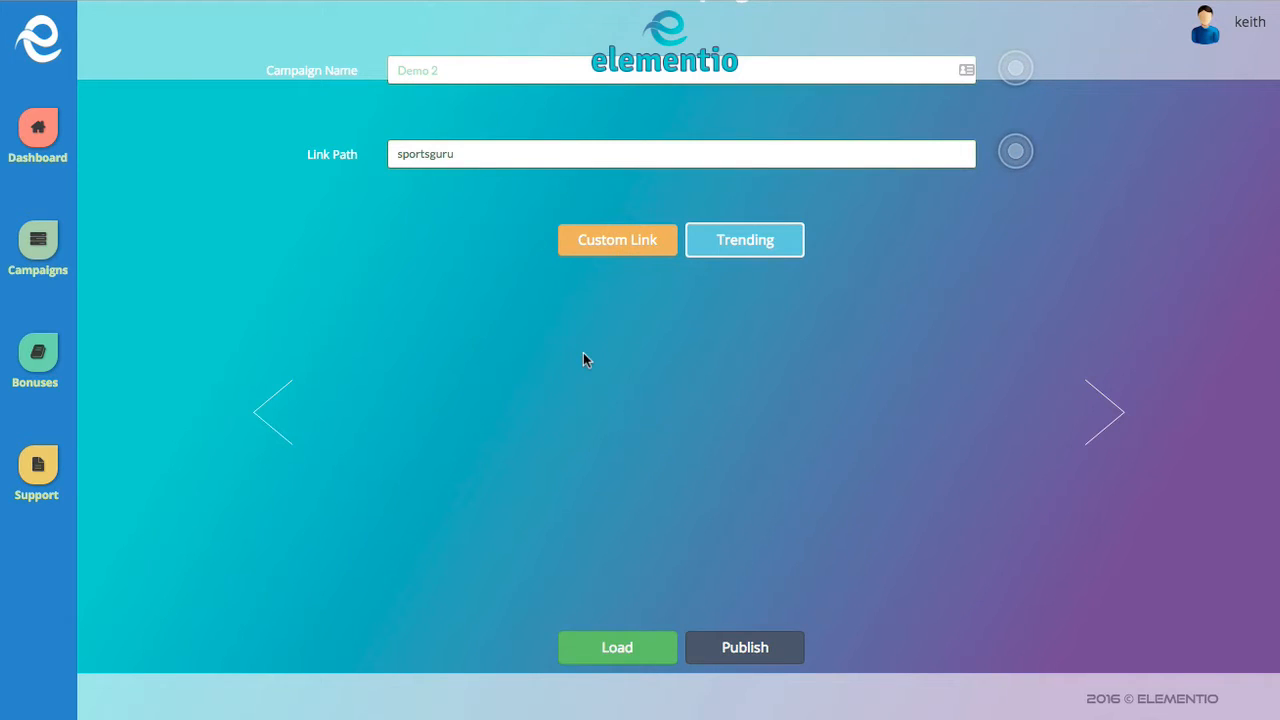
{"action": "mouse_move", "coordinate": [461, 392]}
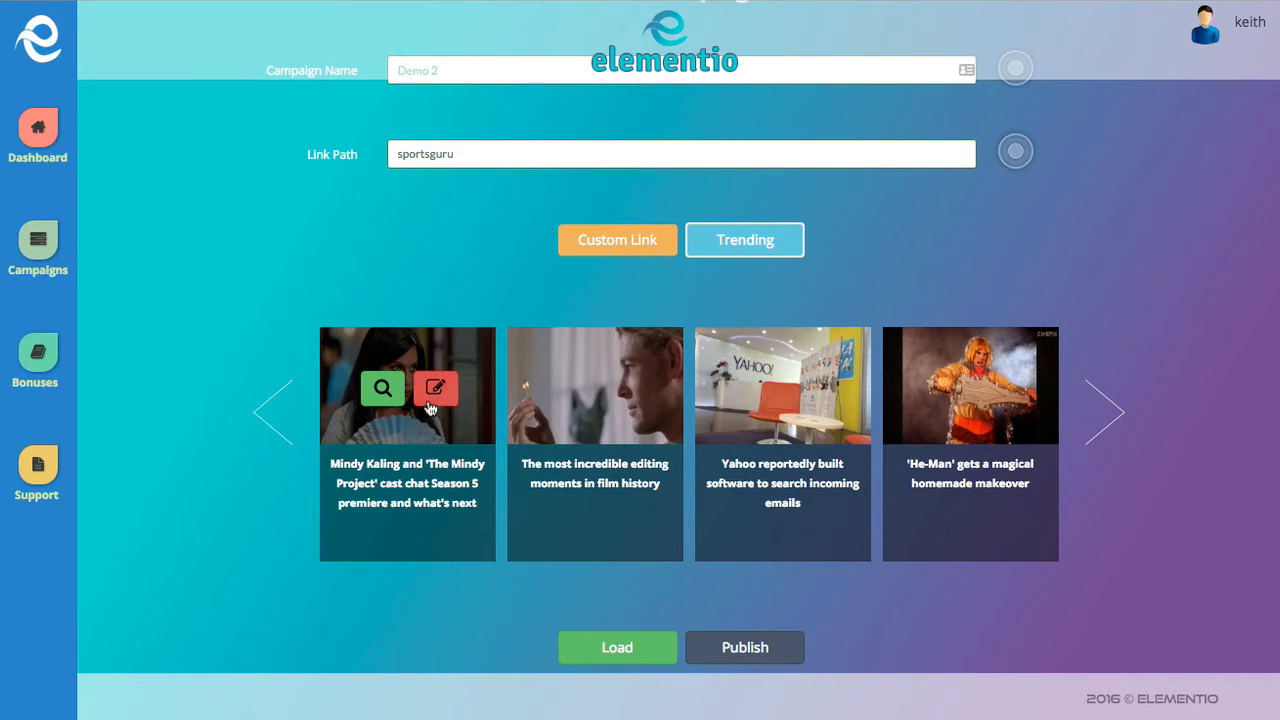
{"action": "mouse_move", "coordinate": [620, 397]}
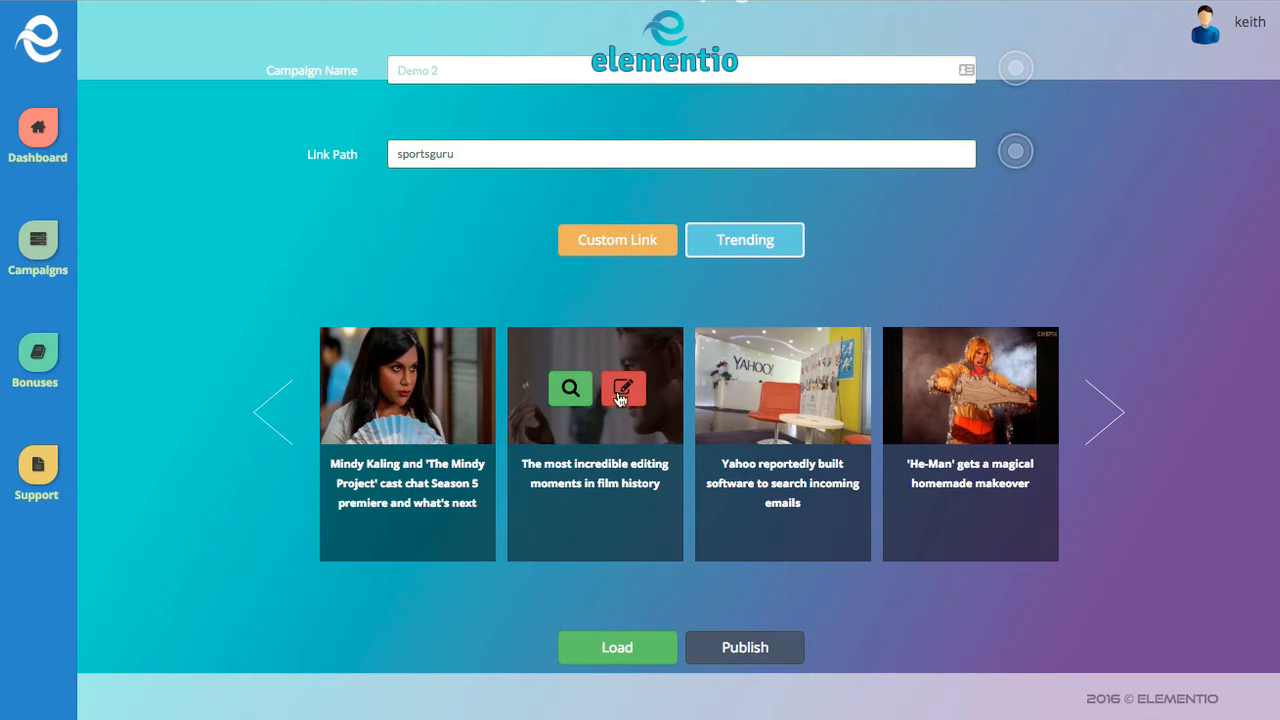
{"action": "left_click", "coordinate": [1104, 410]}
{"action": "left_click", "coordinate": [1108, 408]}
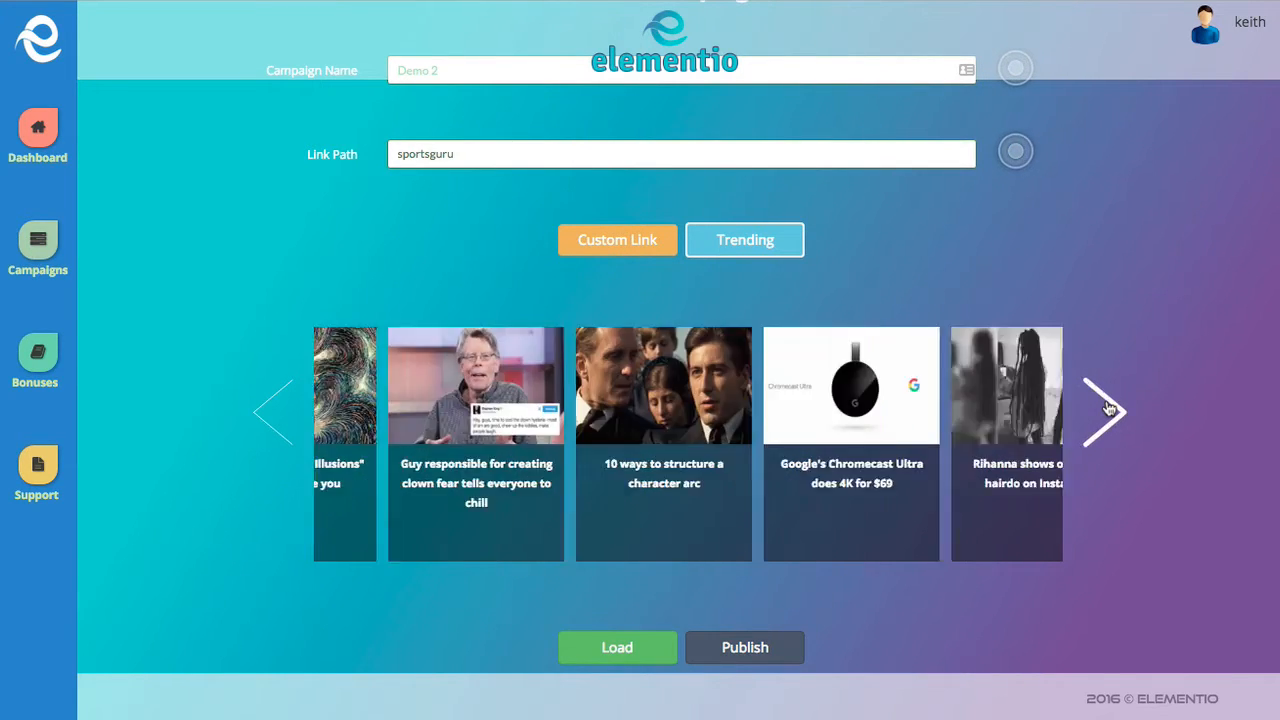
{"action": "left_click", "coordinate": [610, 245]}
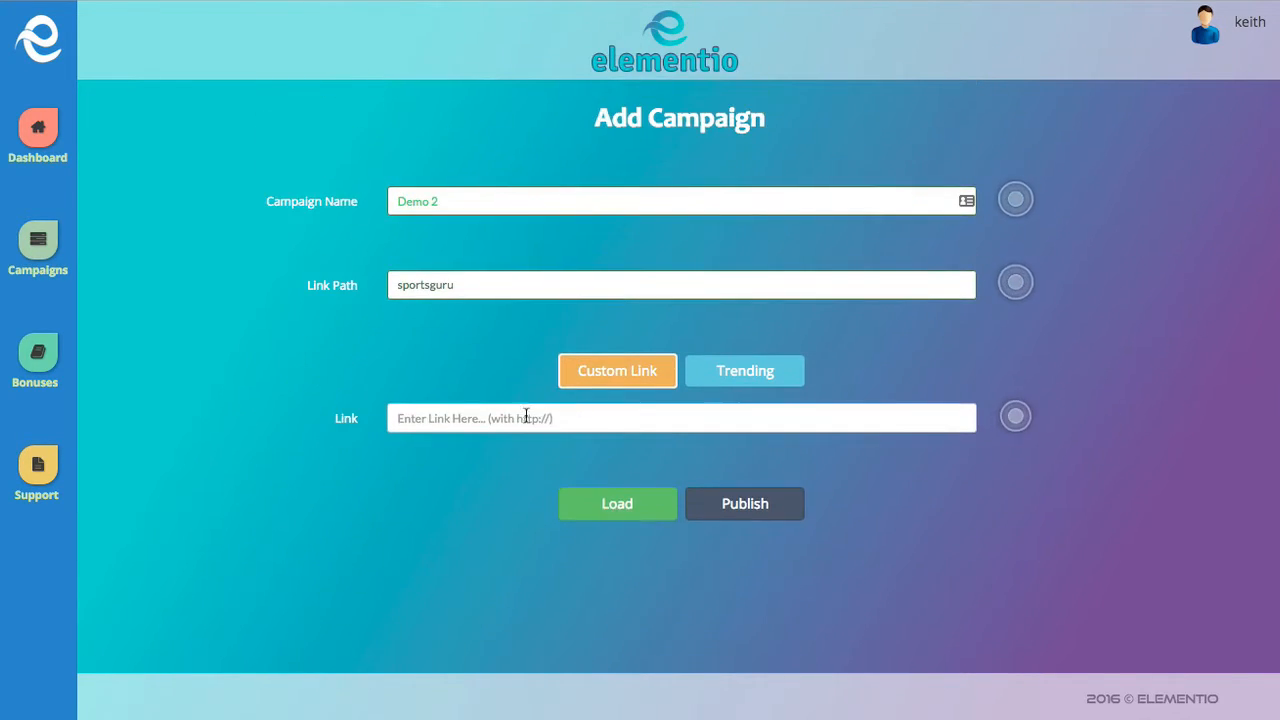
{"action": "left_click", "coordinate": [503, 420]}
{"action": "type", "text": "http://www.espn.com"}
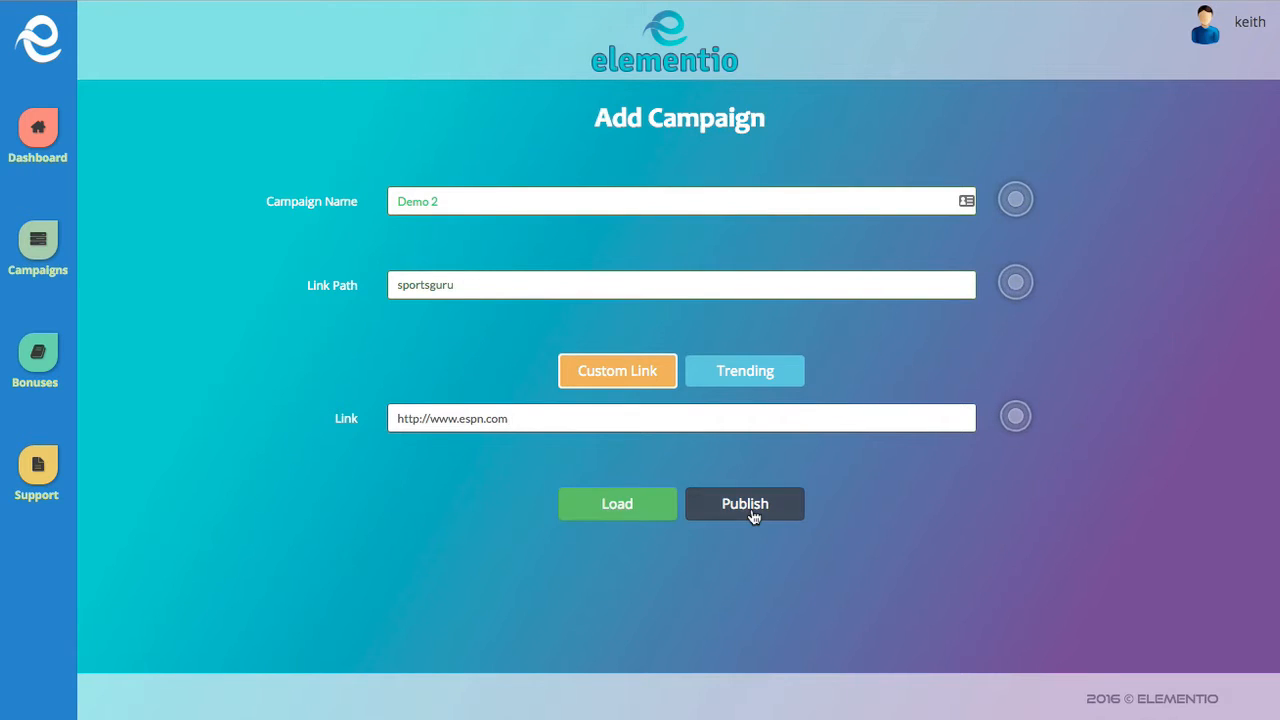
{"action": "left_click", "coordinate": [615, 508]}
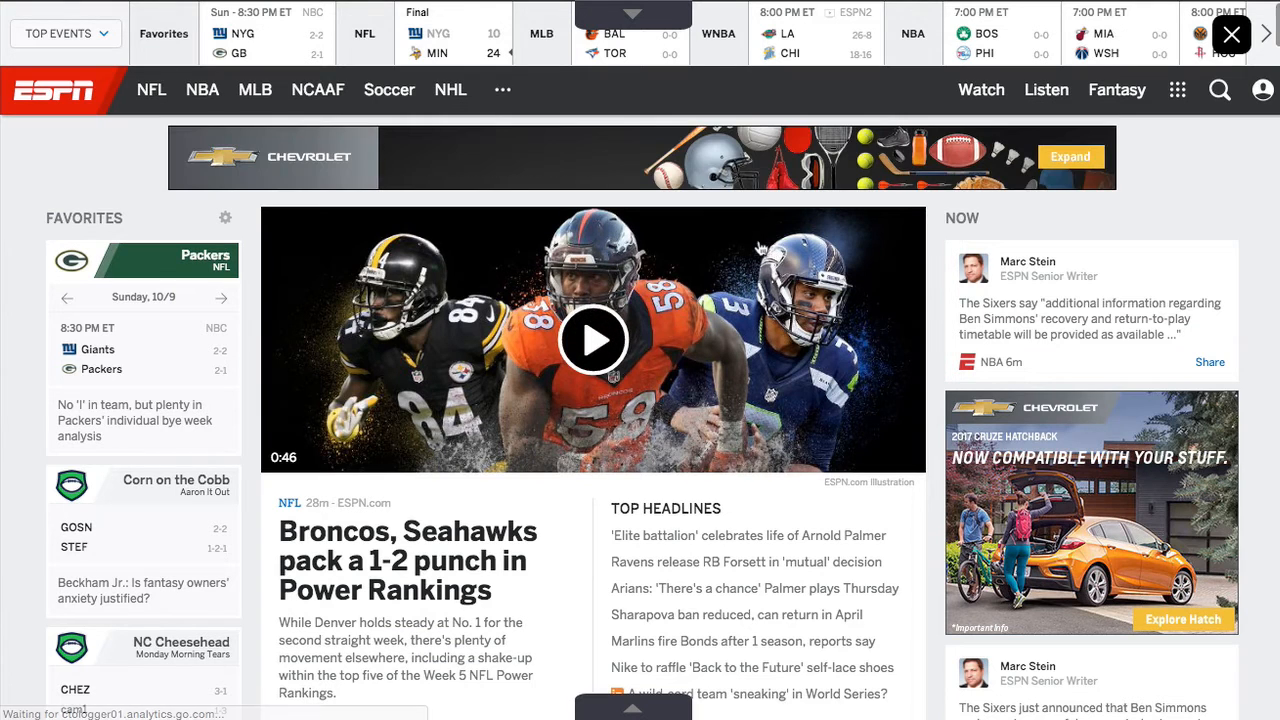
Step: Look over the loaded ESPN page and review the page tools, including Download as HTML
{"action": "scroll", "coordinate": [651, 350], "scroll_direction": "down", "scroll_amount": 1}
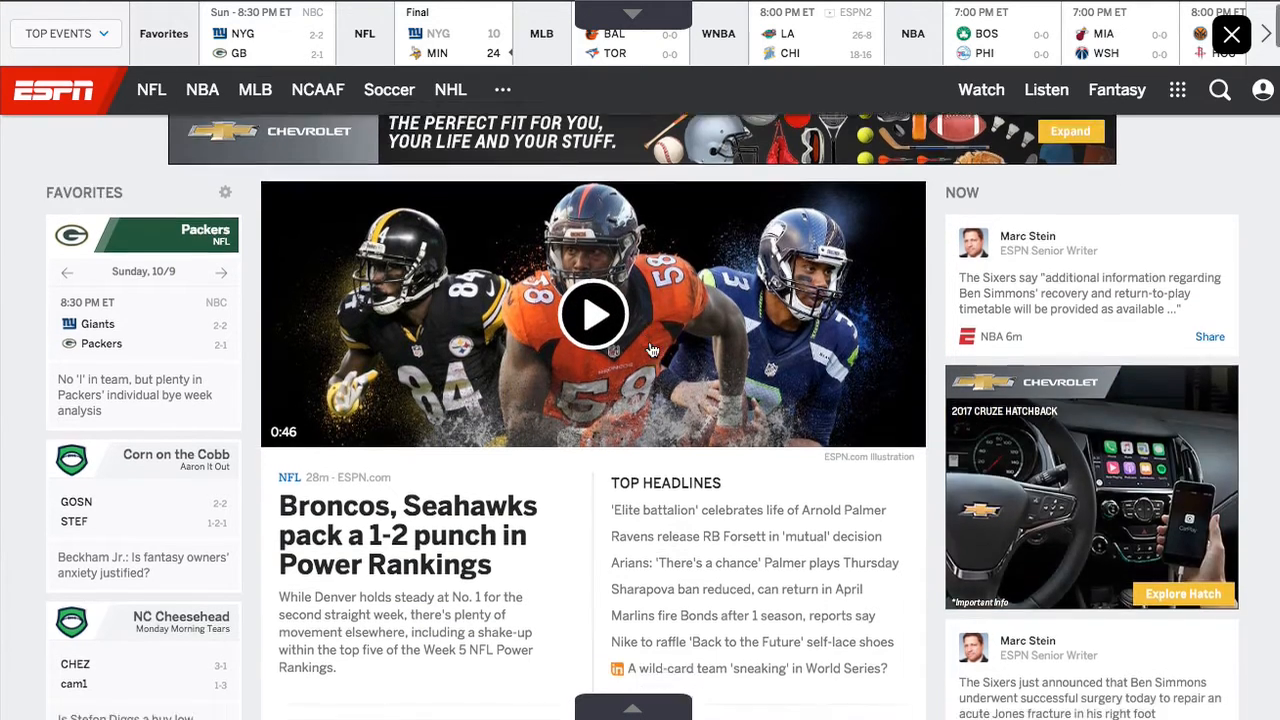
{"action": "scroll", "coordinate": [651, 350], "scroll_direction": "down", "scroll_amount": 8}
{"action": "scroll", "coordinate": [651, 350], "scroll_direction": "up", "scroll_amount": 10}
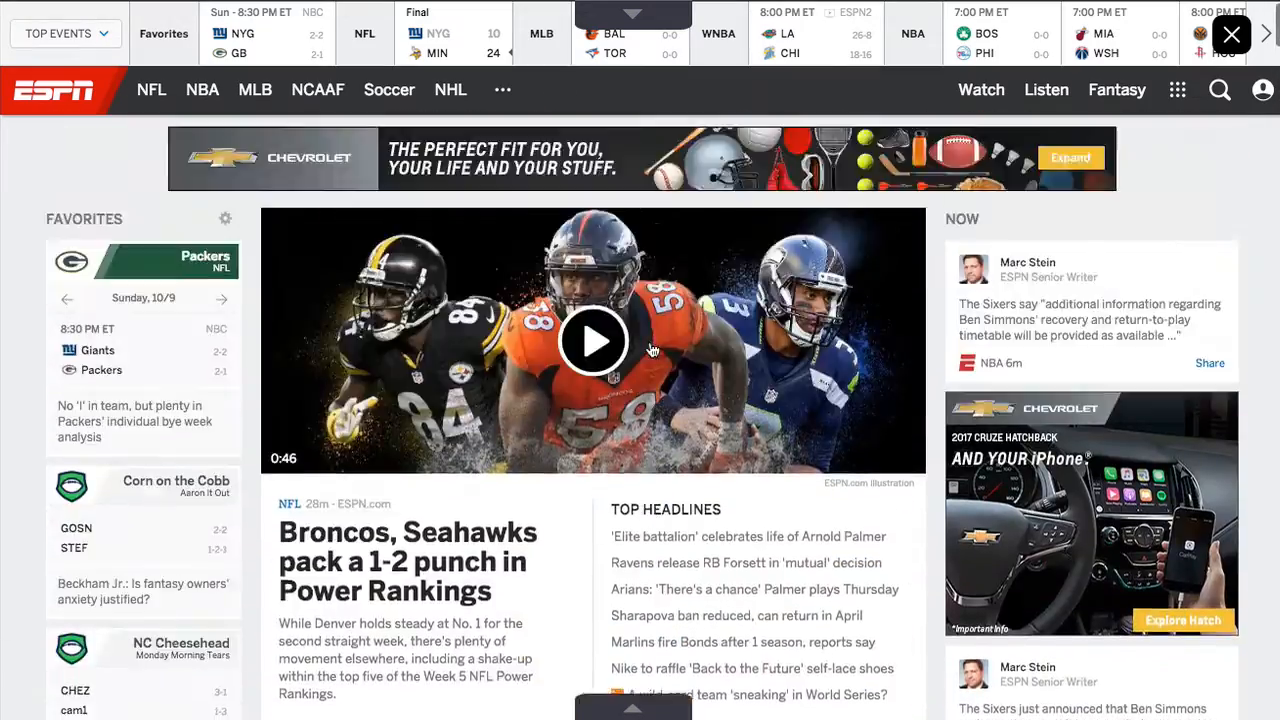
{"action": "scroll", "coordinate": [651, 350], "scroll_direction": "down", "scroll_amount": 5}
{"action": "scroll", "coordinate": [651, 350], "scroll_direction": "up", "scroll_amount": 5}
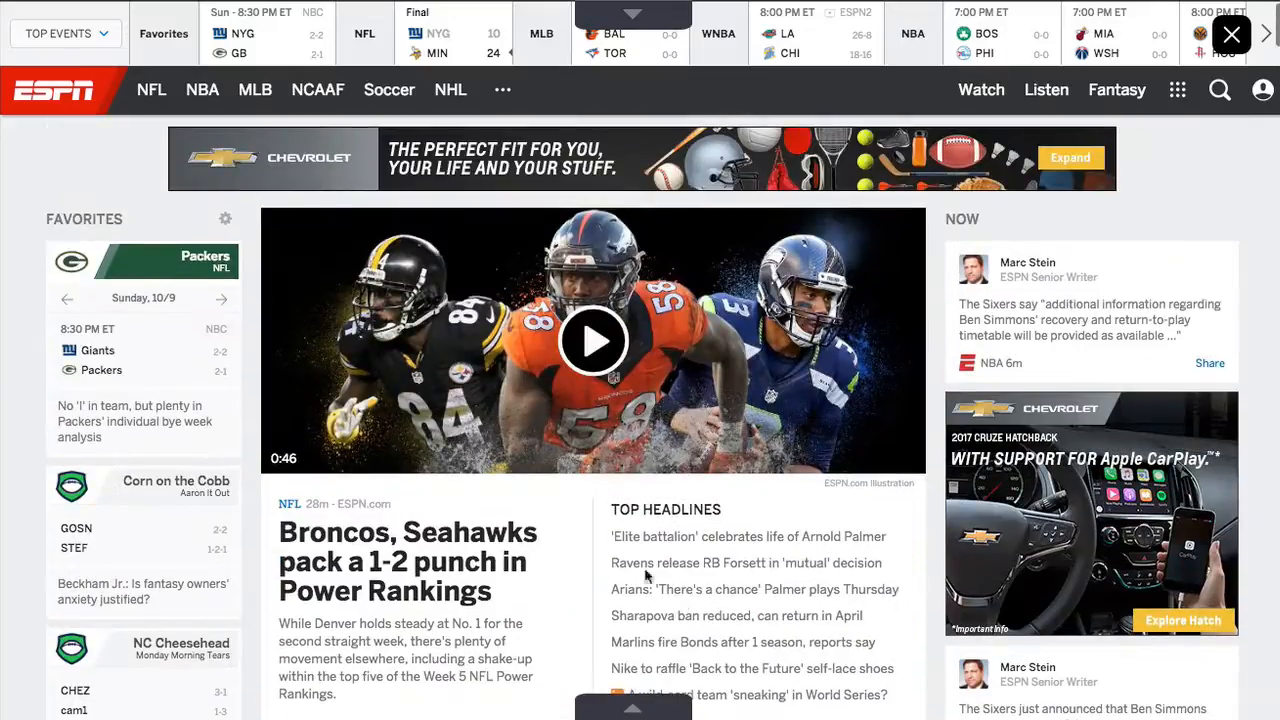
{"action": "left_click", "coordinate": [636, 711]}
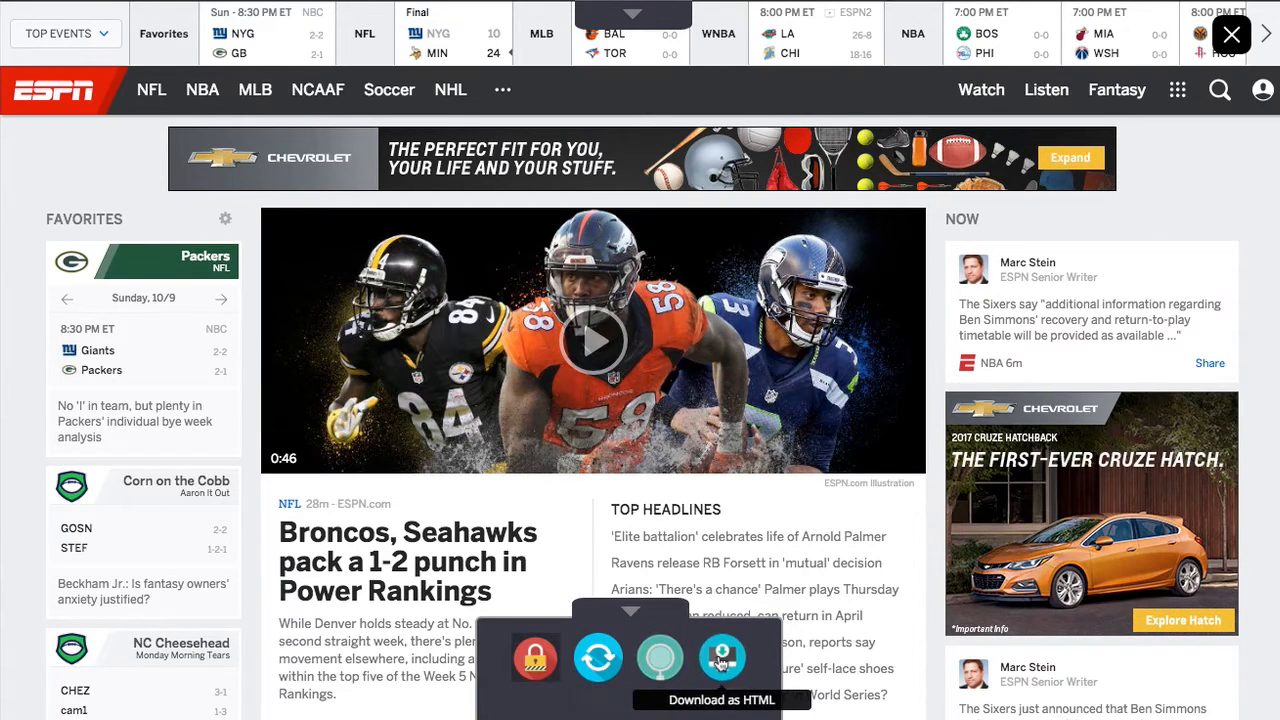
{"action": "left_click", "coordinate": [623, 615]}
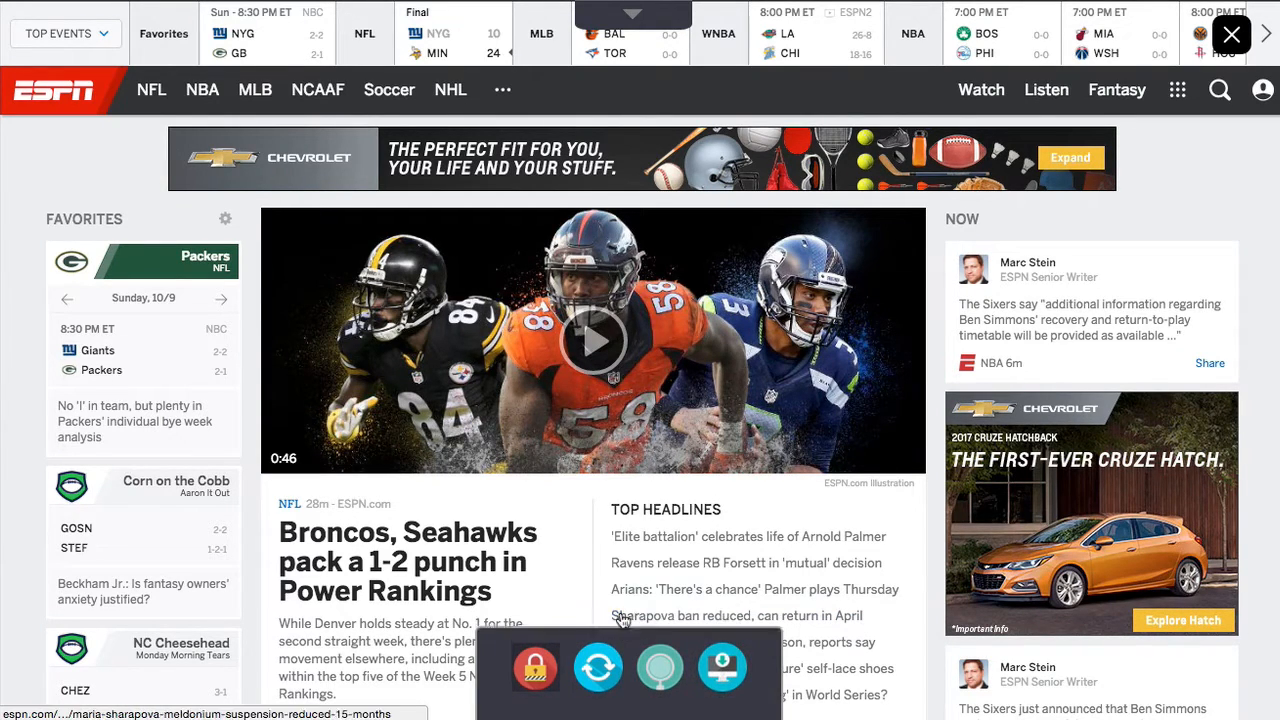
Step: Open the notify box element's settings, compare its layouts and select Notify Box 3
{"action": "left_click", "coordinate": [626, 16]}
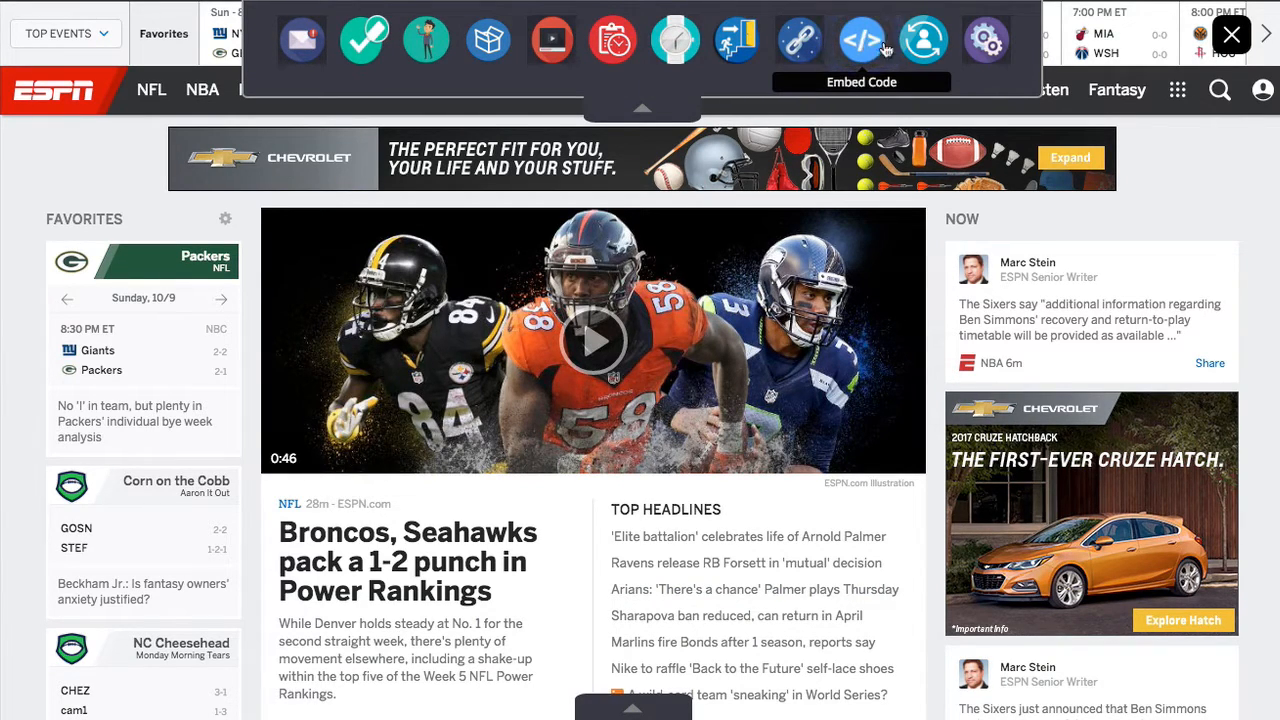
{"action": "left_click", "coordinate": [303, 46]}
{"action": "left_click", "coordinate": [608, 120]}
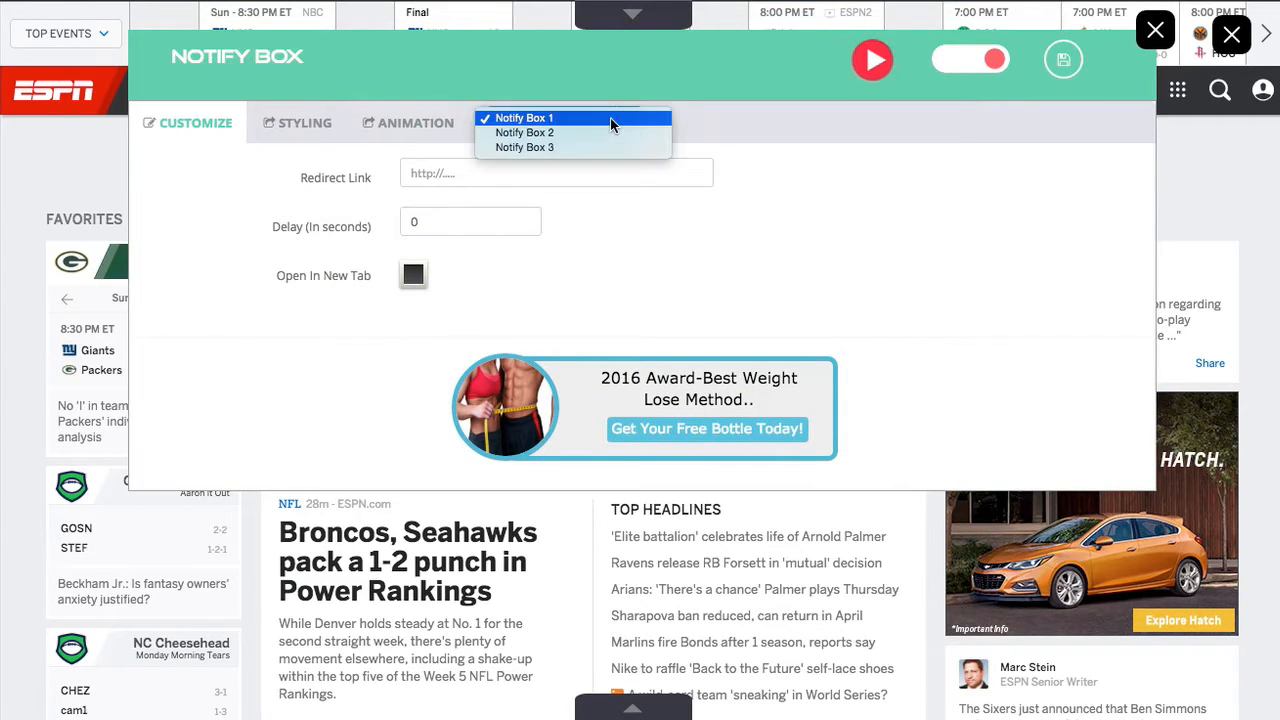
{"action": "left_click", "coordinate": [595, 139]}
{"action": "left_click", "coordinate": [595, 117]}
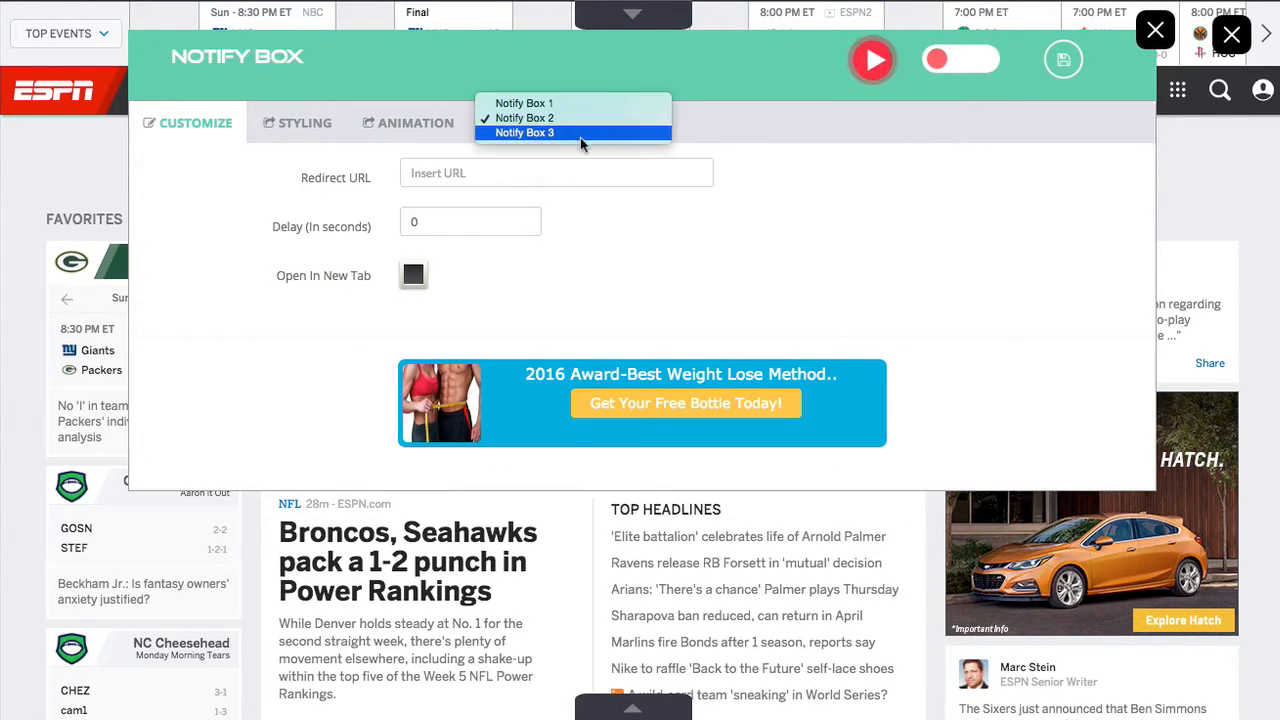
{"action": "left_click", "coordinate": [580, 133]}
{"action": "left_click", "coordinate": [594, 123]}
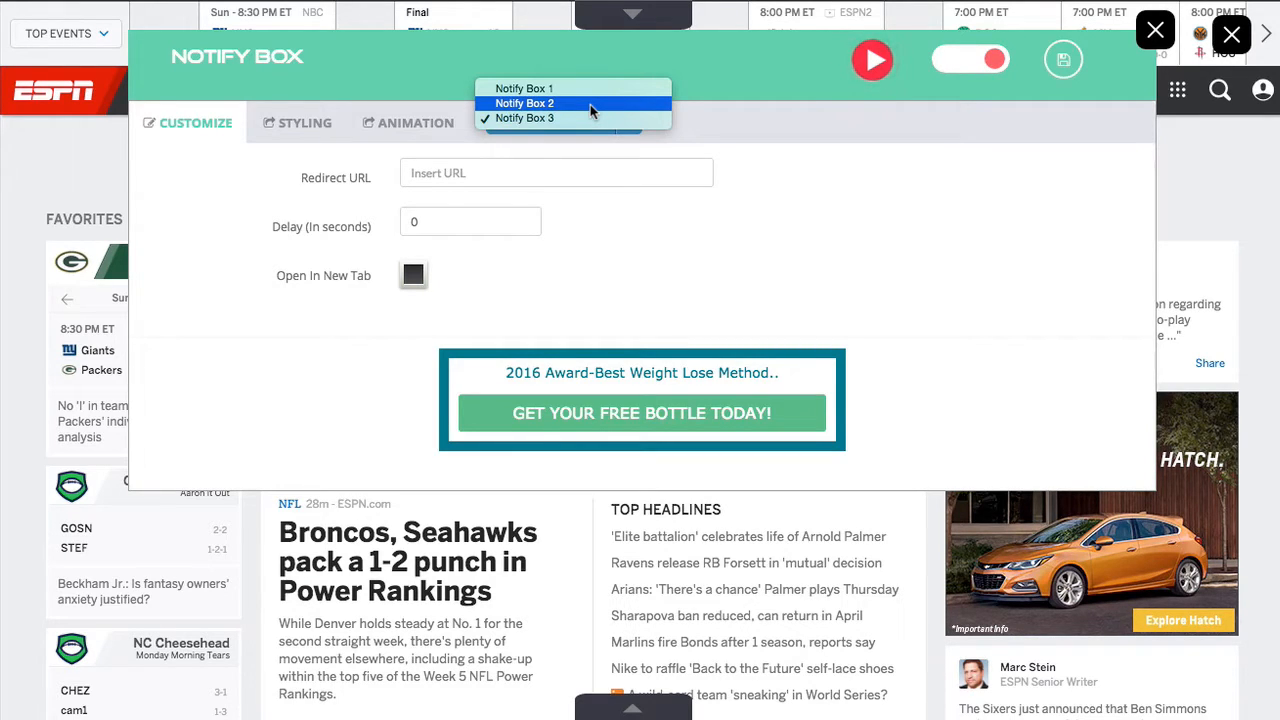
{"action": "left_click", "coordinate": [590, 104]}
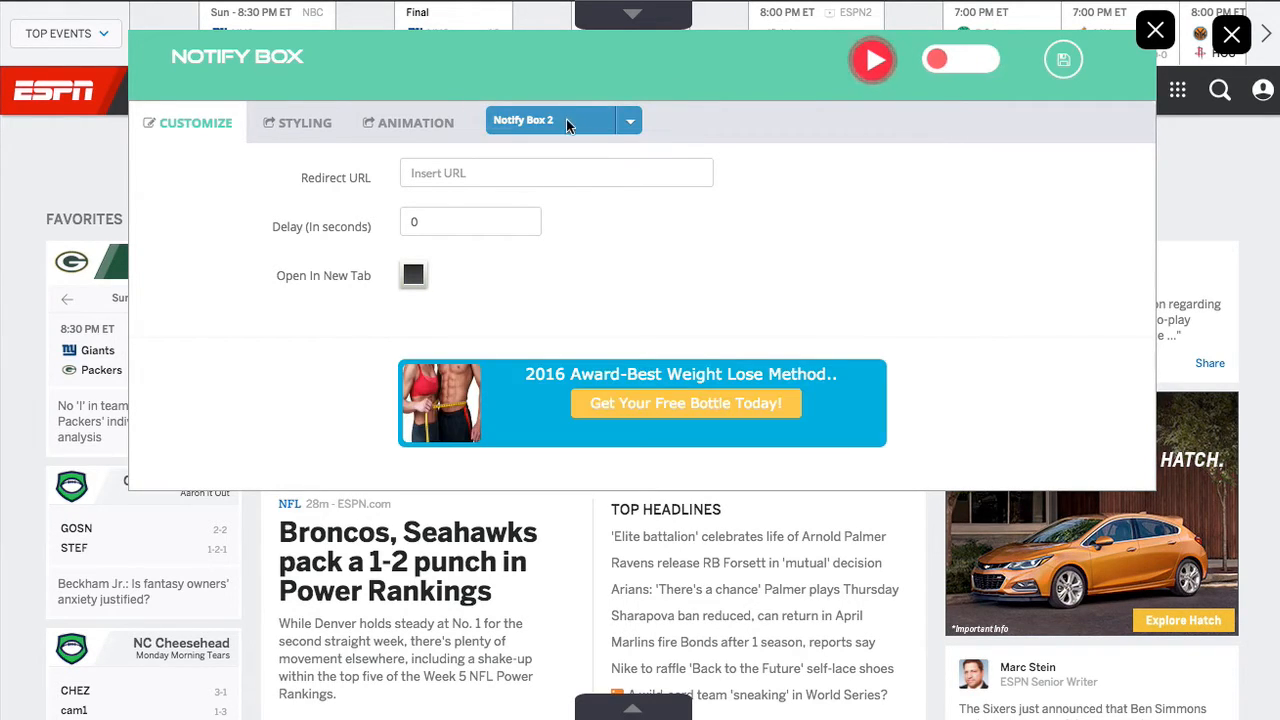
{"action": "left_click", "coordinate": [566, 122]}
{"action": "left_click", "coordinate": [555, 133]}
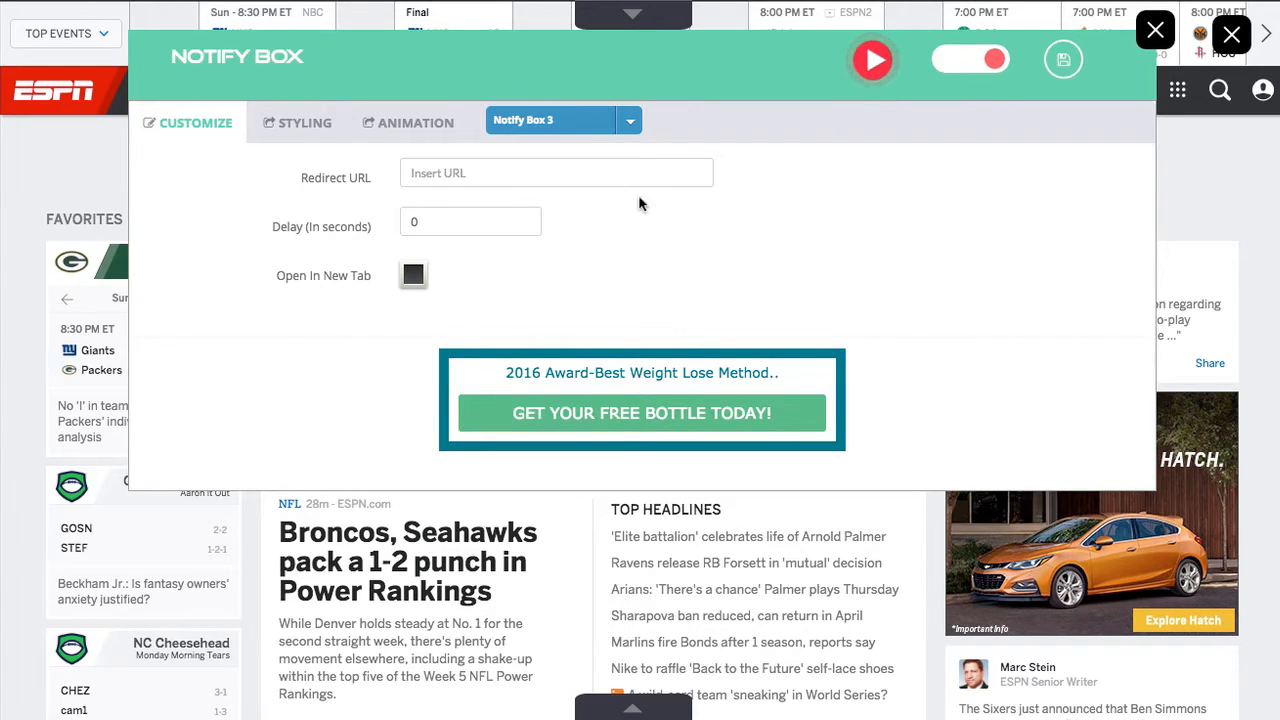
{"action": "left_click", "coordinate": [456, 172]}
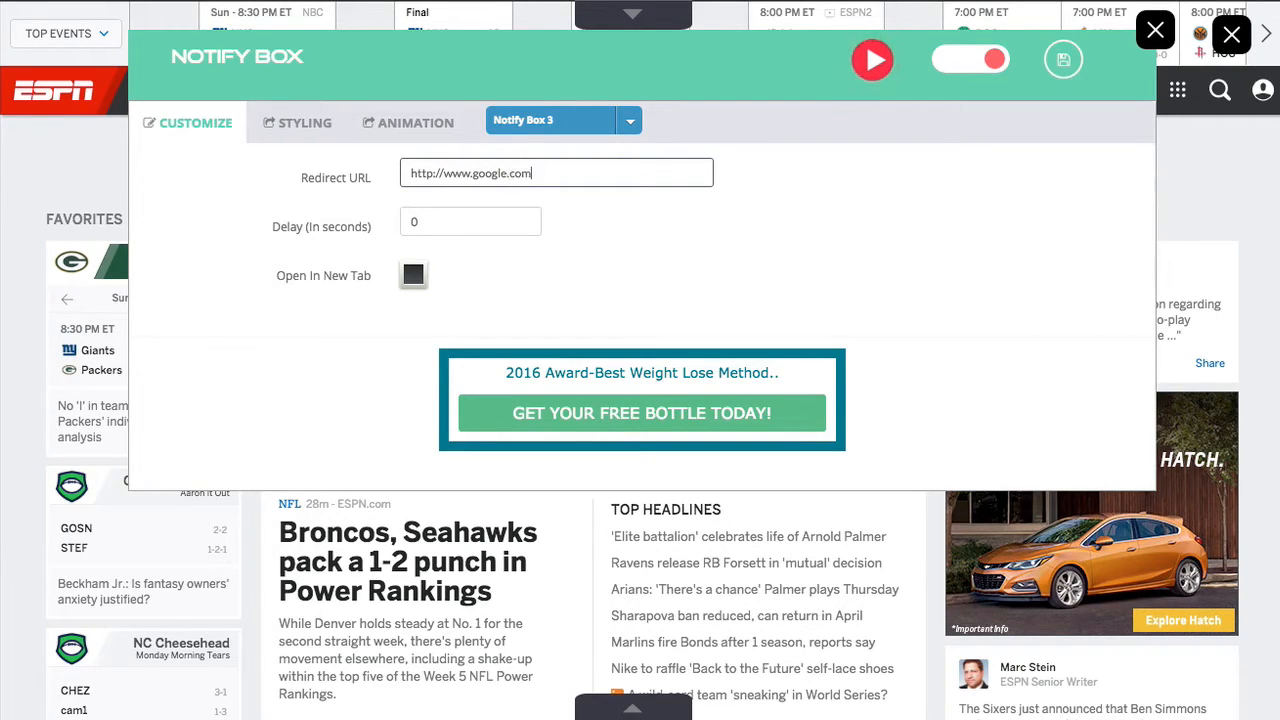
{"action": "key", "text": "Tab"}
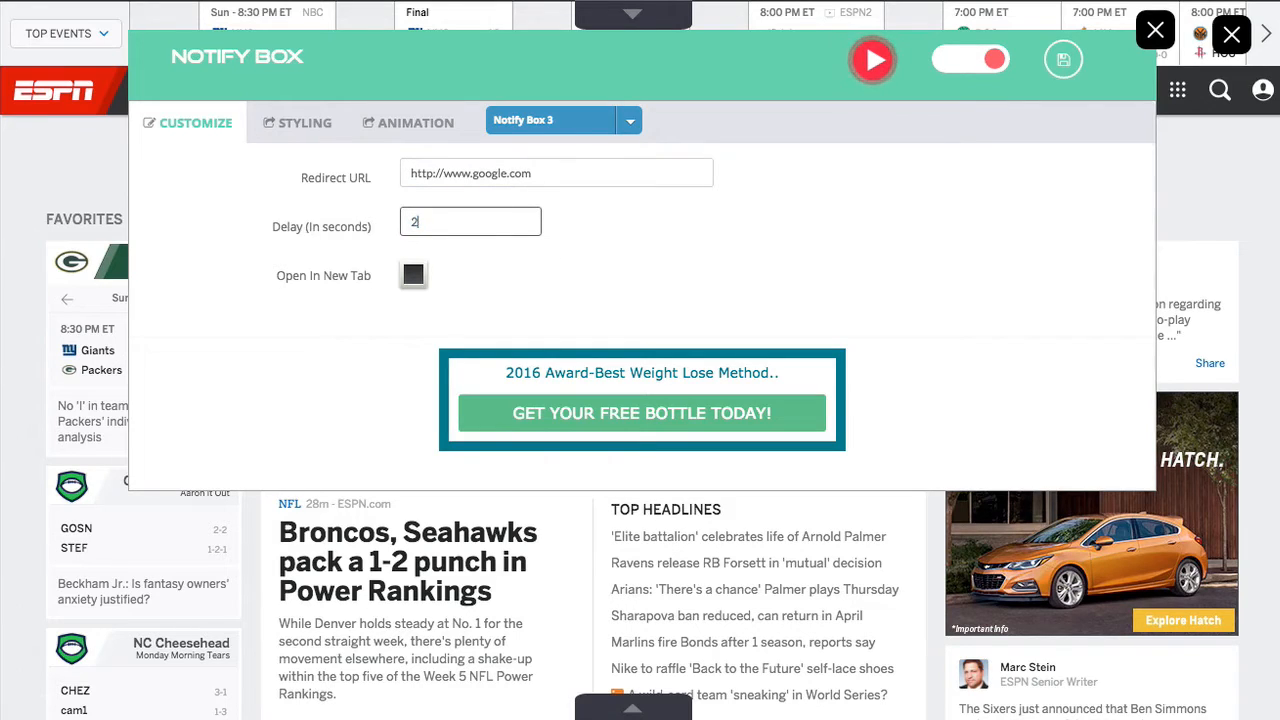
{"action": "left_click", "coordinate": [416, 277]}
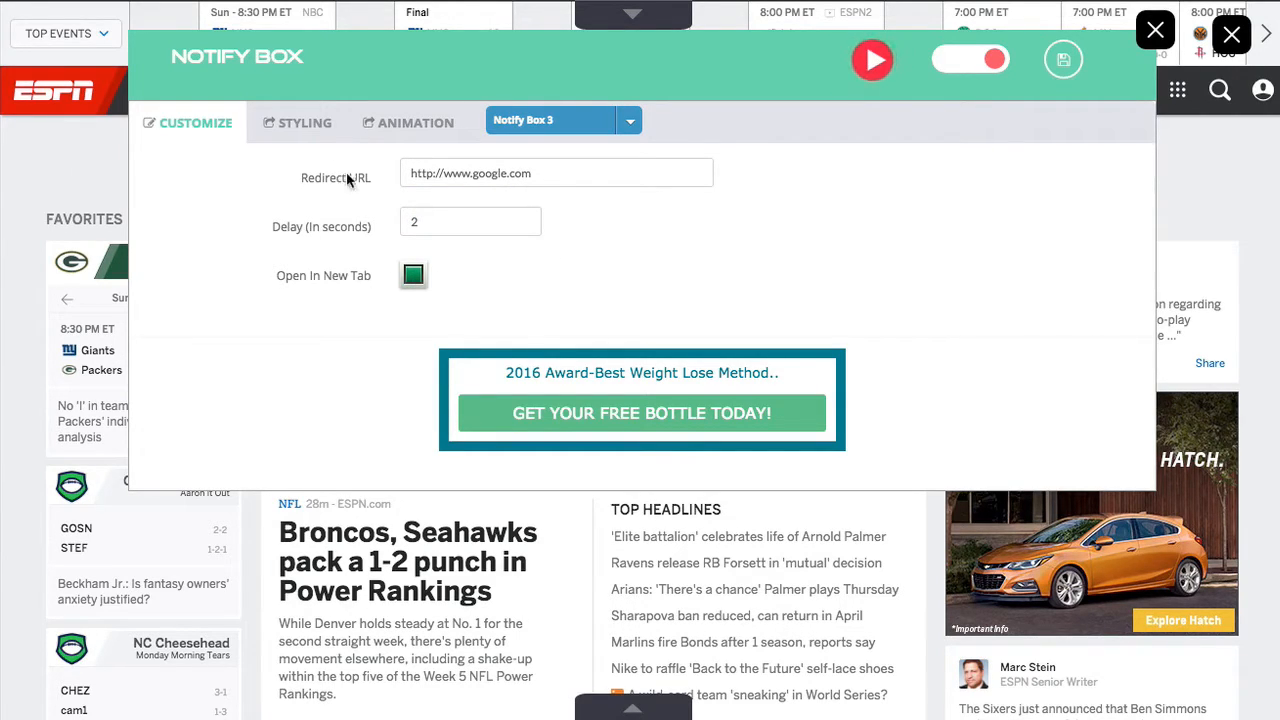
Step: Style the notify box with a box width of 500 and the Arial Black headline font
{"action": "left_click", "coordinate": [305, 122]}
{"action": "left_click_drag", "start_coordinate": [470, 172], "coordinate": [358, 173]}
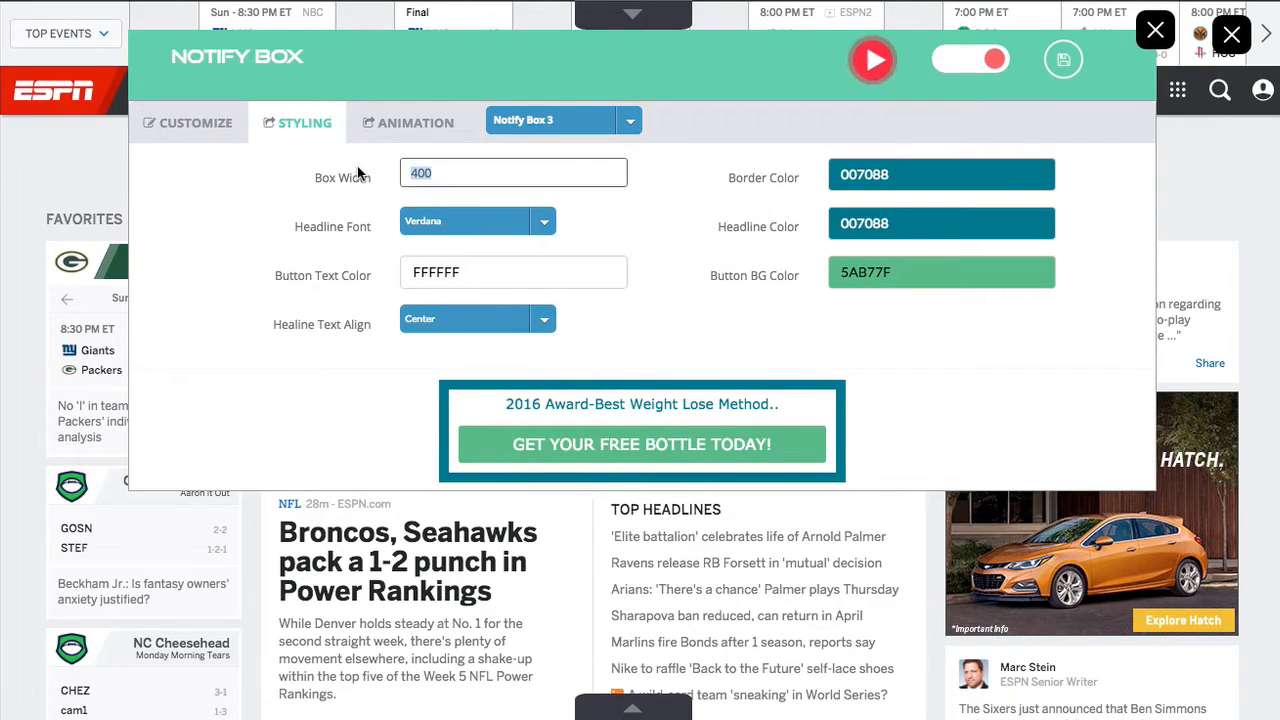
{"action": "type", "text": "500"}
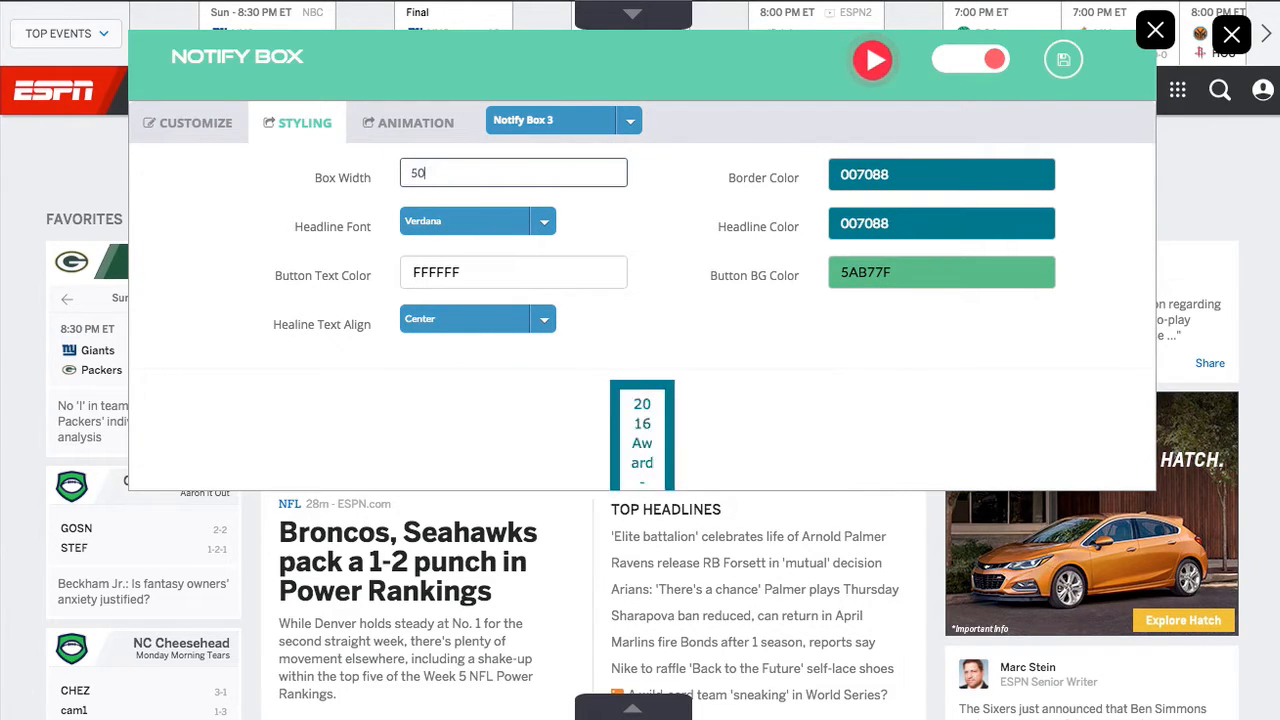
{"action": "left_click", "coordinate": [476, 219]}
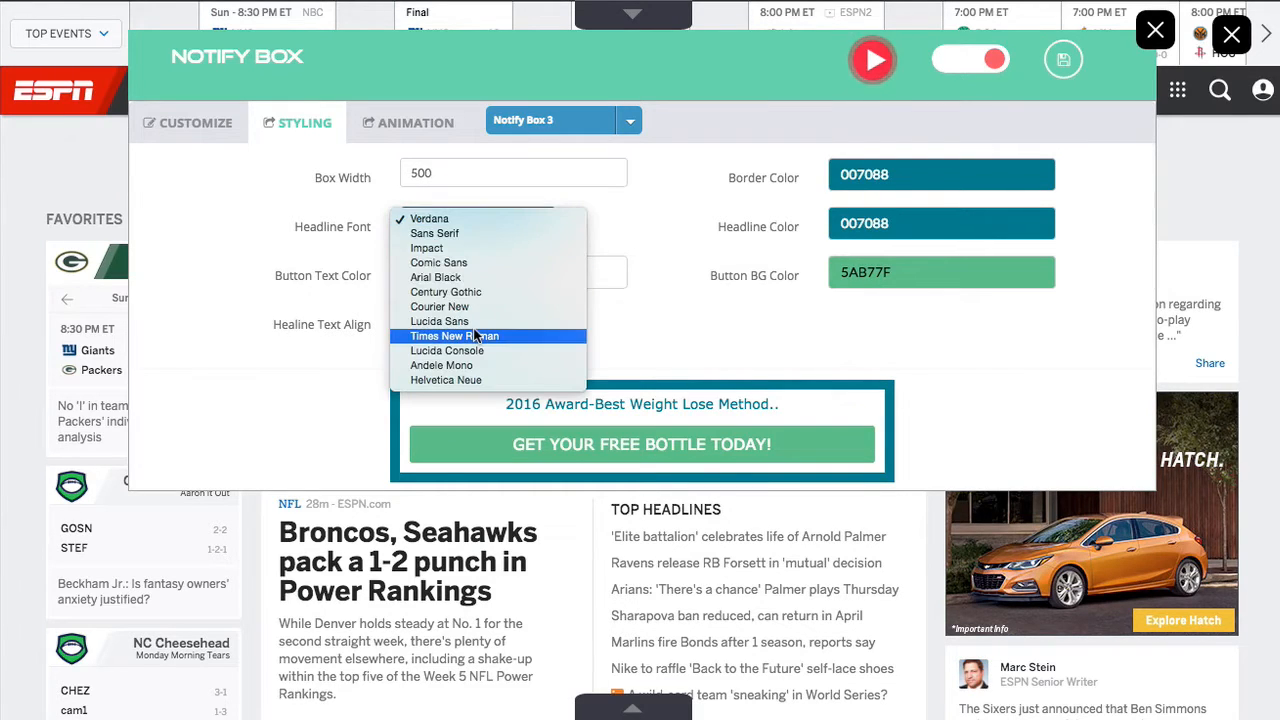
{"action": "left_click", "coordinate": [486, 333]}
{"action": "left_click", "coordinate": [504, 221]}
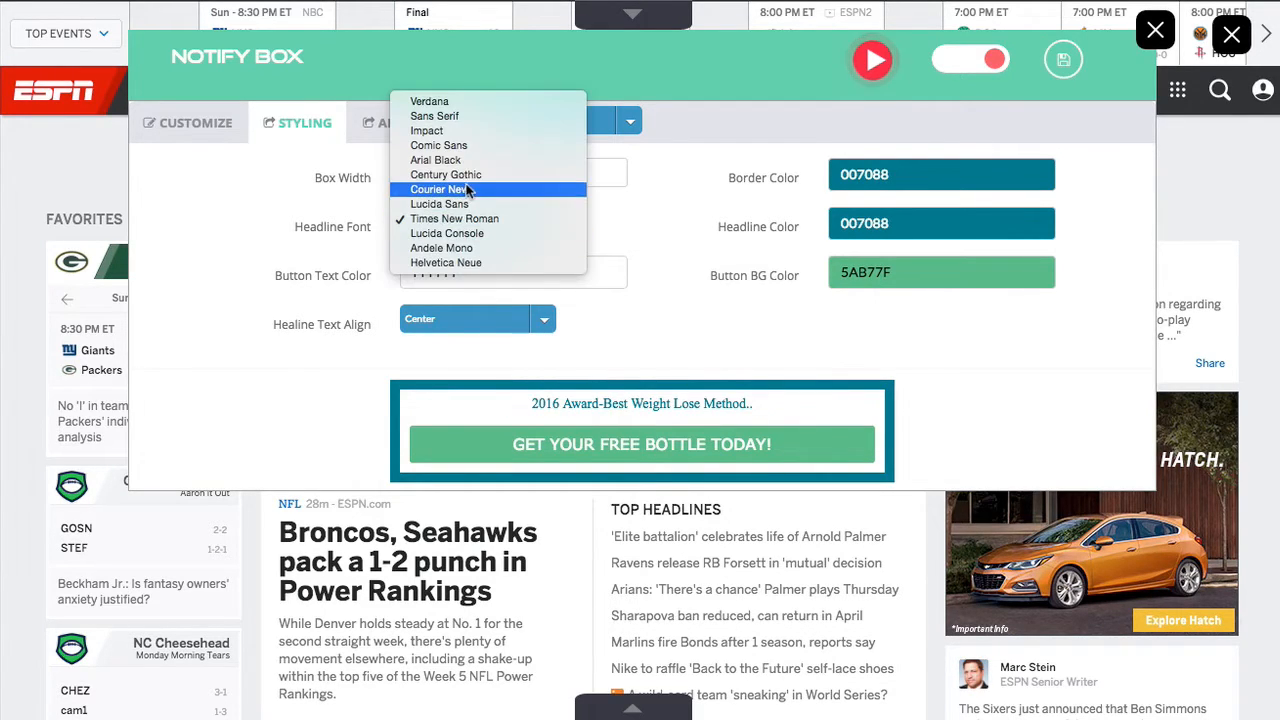
{"action": "left_click", "coordinate": [470, 162]}
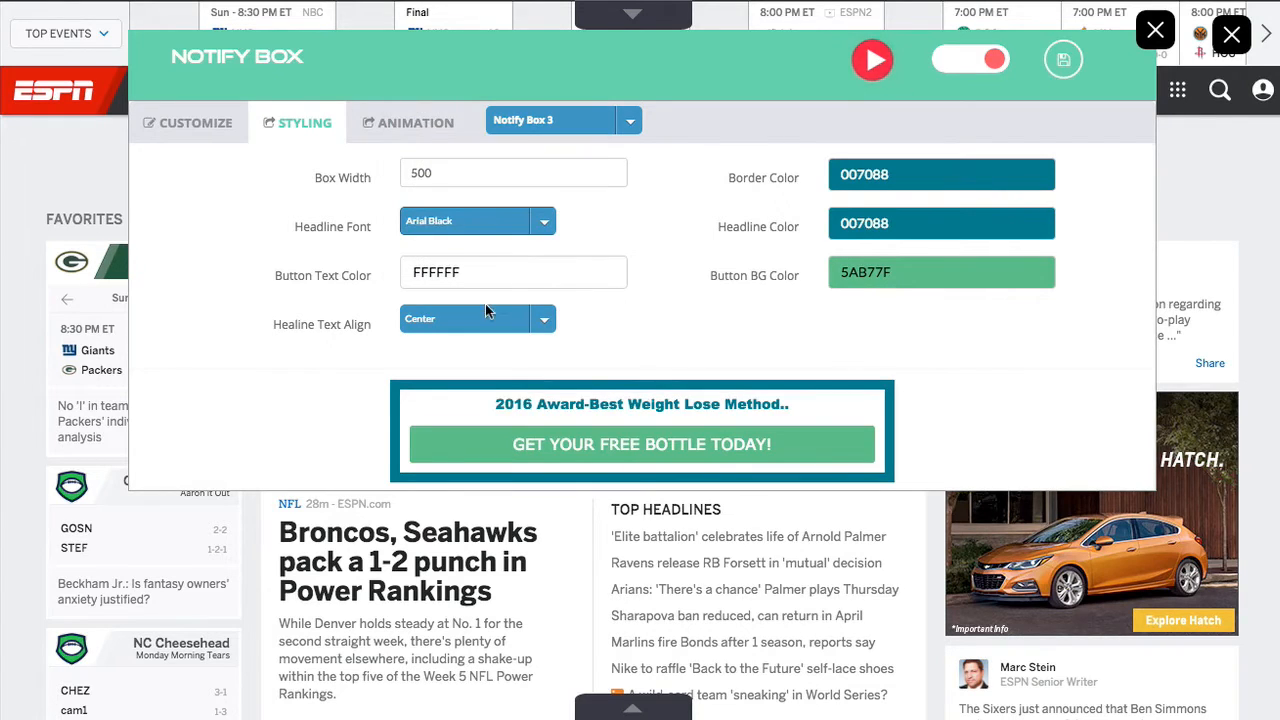
Step: Set the notify box's button text color to 000000 and keep its headline text alignment at Center
{"action": "left_click", "coordinate": [484, 271]}
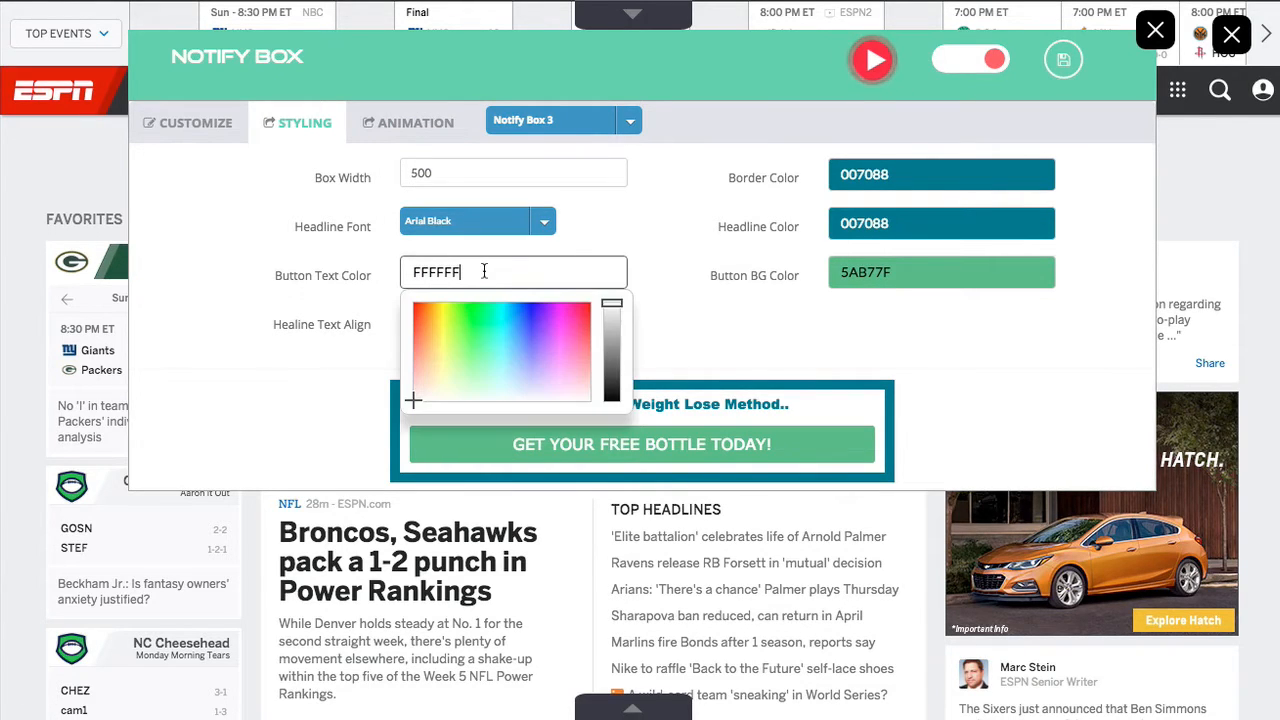
{"action": "left_click_drag", "start_coordinate": [509, 345], "coordinate": [611, 400]}
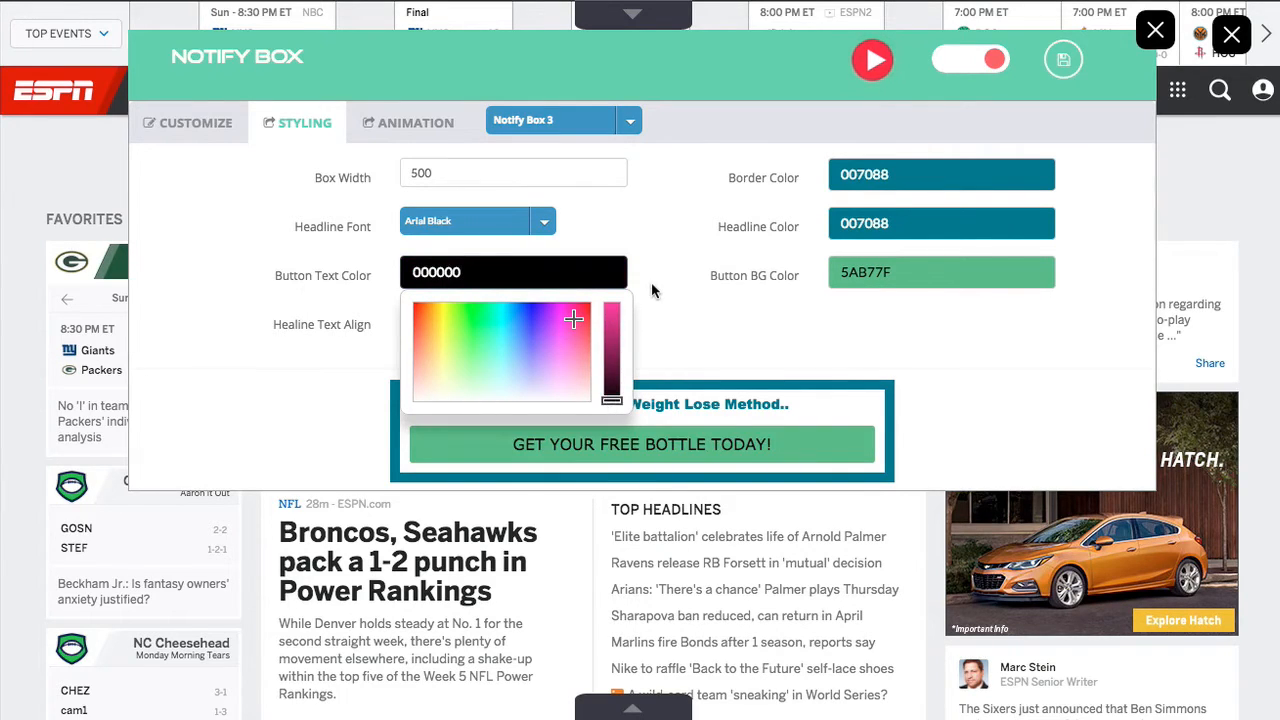
{"action": "left_click", "coordinate": [505, 317]}
{"action": "left_click", "coordinate": [488, 344]}
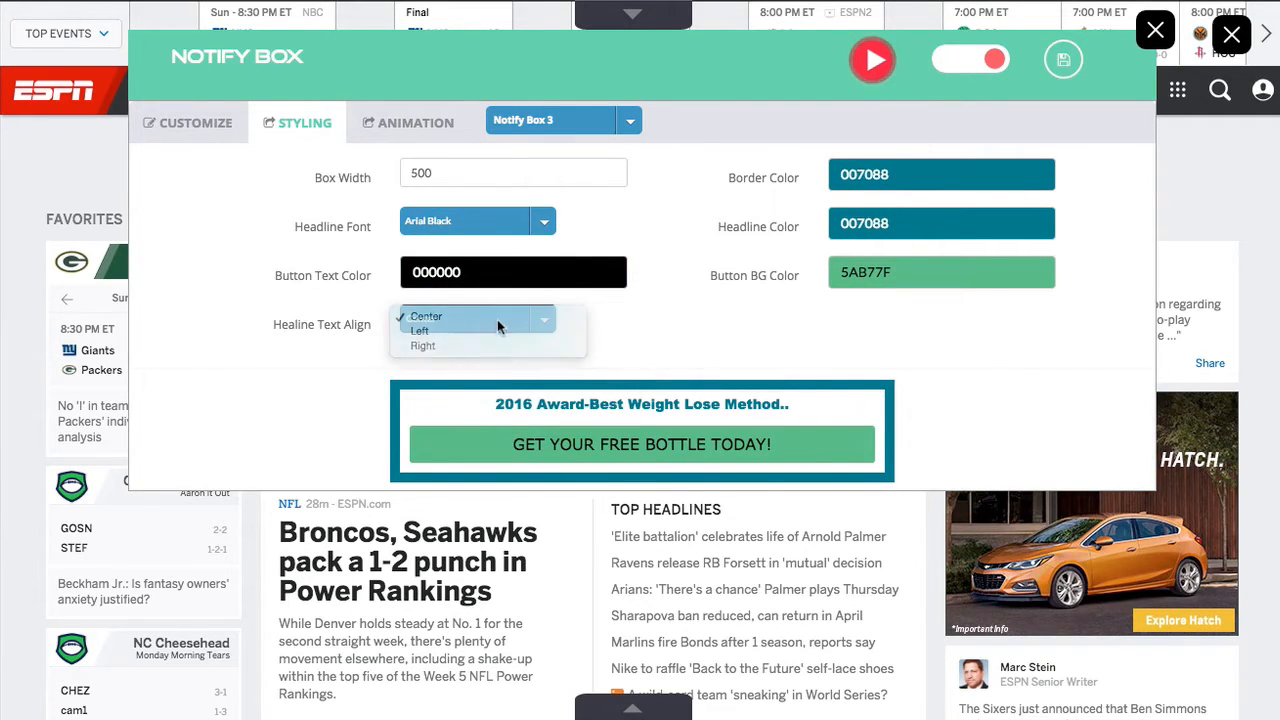
{"action": "left_click", "coordinate": [497, 321]}
{"action": "left_click", "coordinate": [495, 287]}
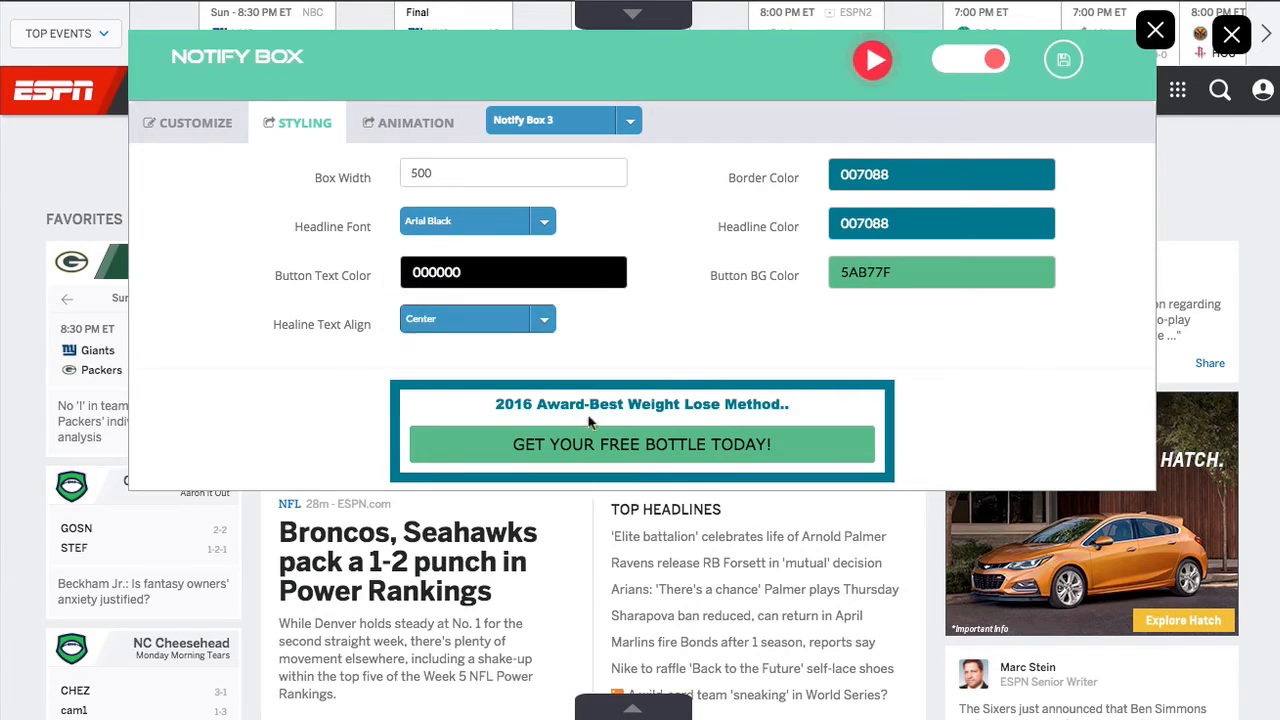
Step: Set the notify box's border color to the green 60881A
{"action": "left_click", "coordinate": [938, 172]}
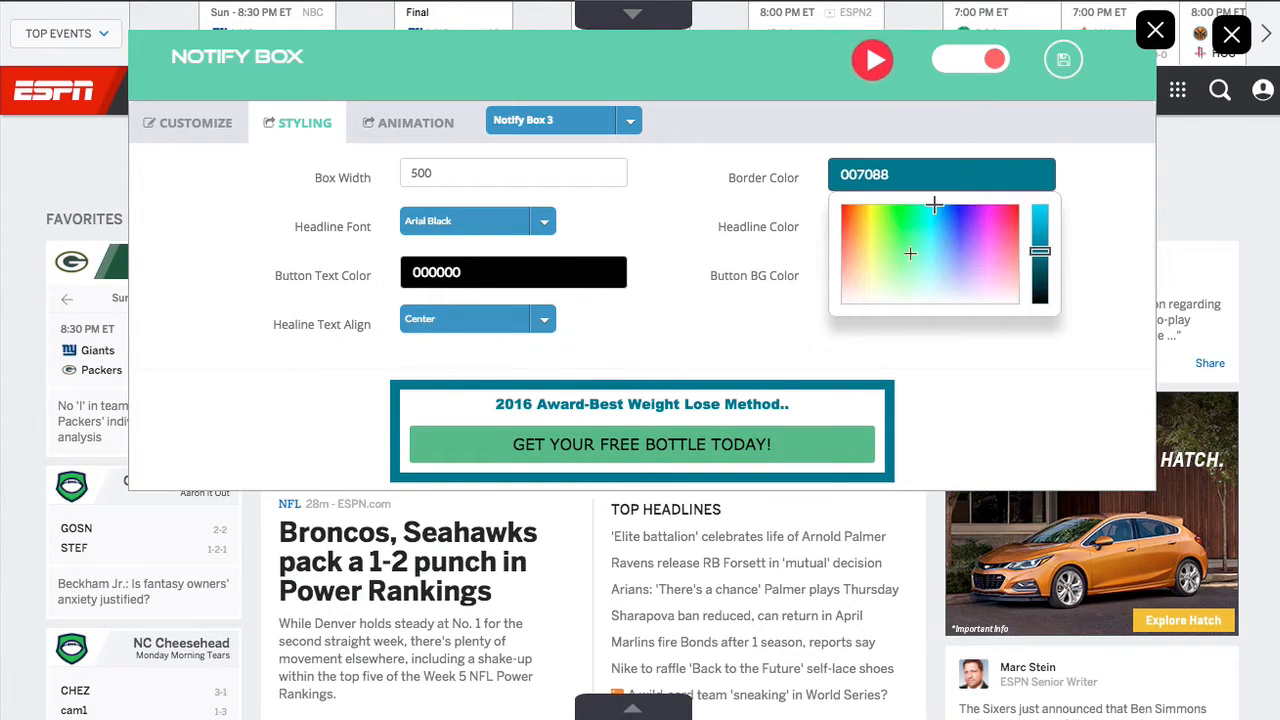
{"action": "left_click_drag", "start_coordinate": [950, 258], "coordinate": [1014, 218]}
{"action": "left_click_drag", "start_coordinate": [946, 252], "coordinate": [881, 222]}
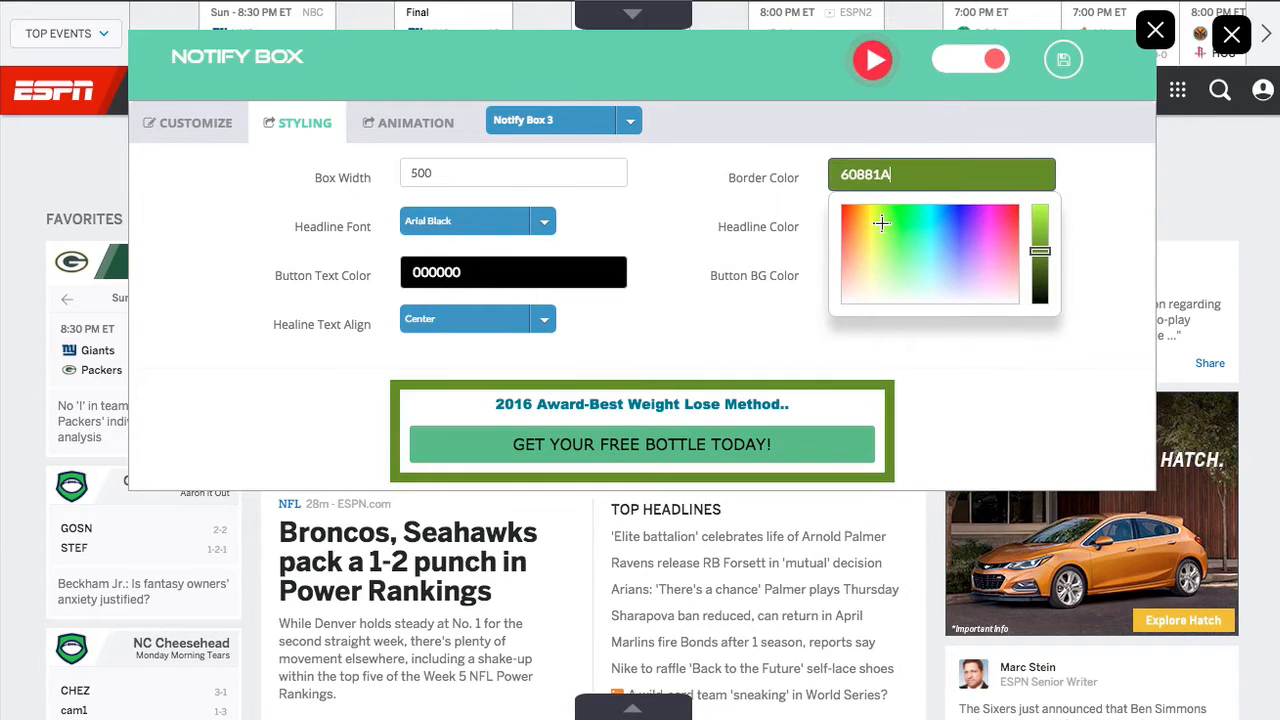
{"action": "left_click", "coordinate": [712, 171]}
Step: Set the notify box's headline color to 880000 and its button background color to 43B73E
{"action": "left_click", "coordinate": [874, 222]}
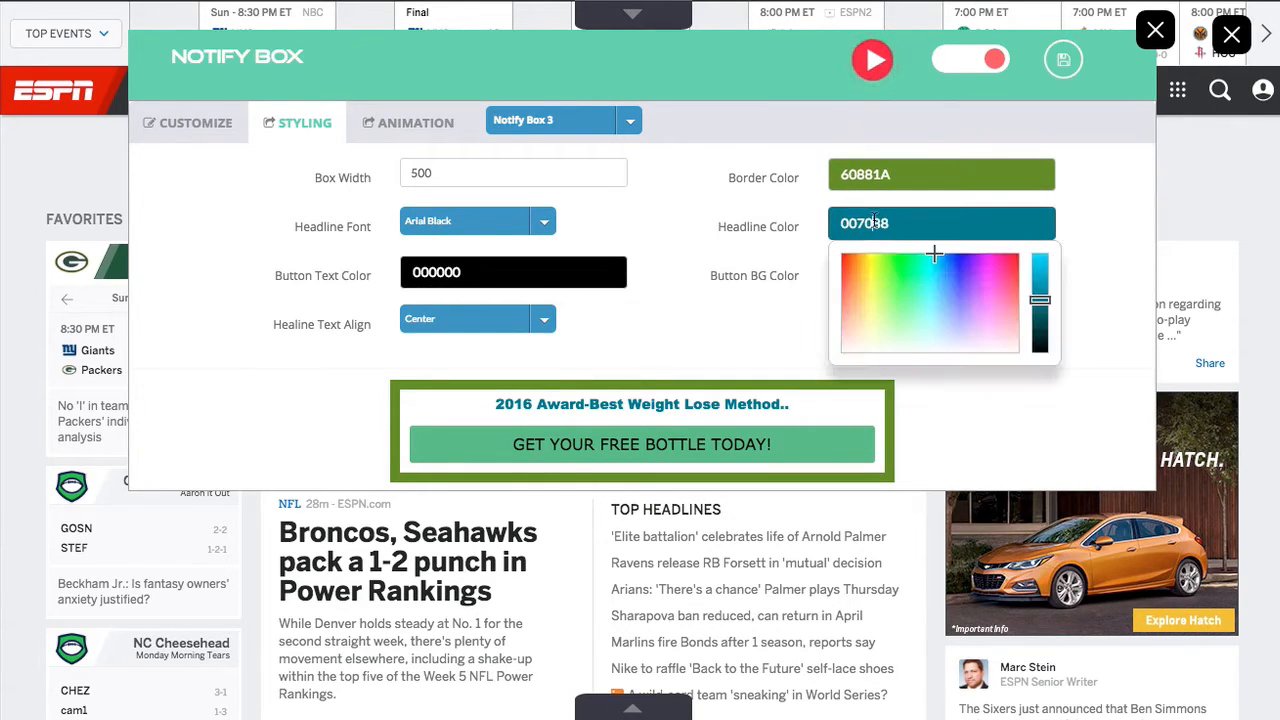
{"action": "left_click_drag", "start_coordinate": [934, 254], "coordinate": [1017, 255]}
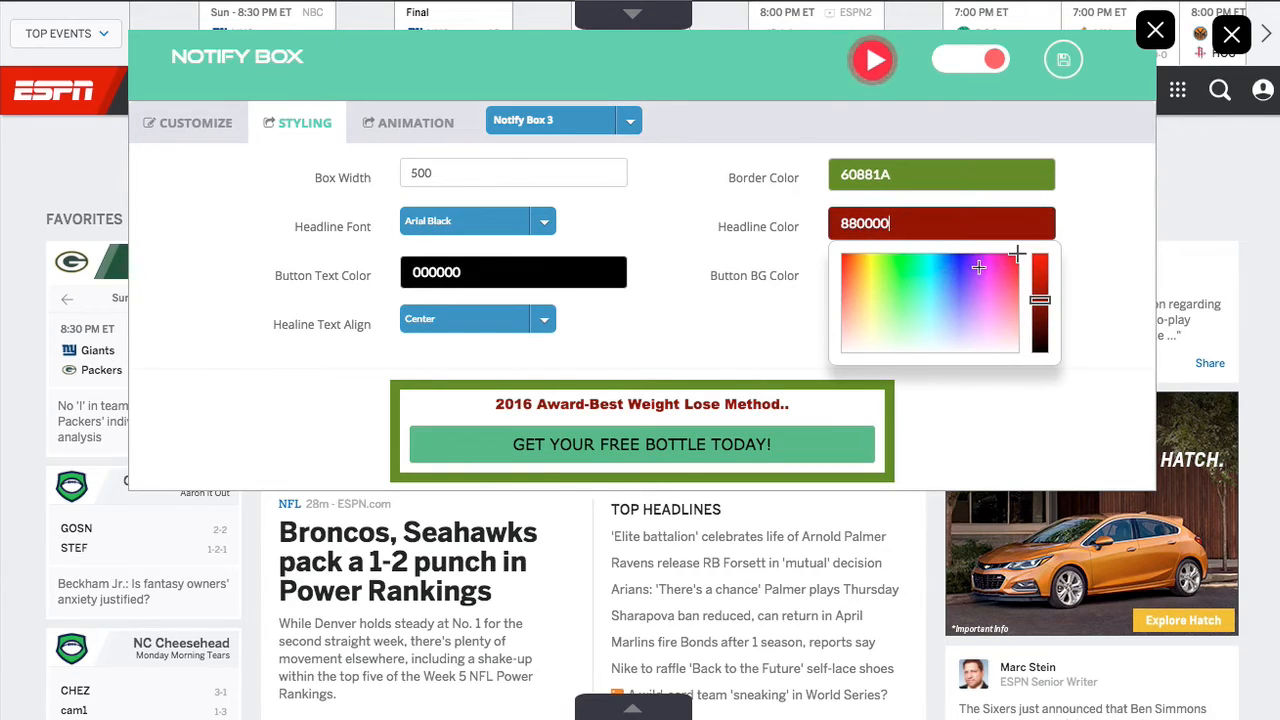
{"action": "left_click", "coordinate": [801, 250]}
{"action": "left_click", "coordinate": [916, 275]}
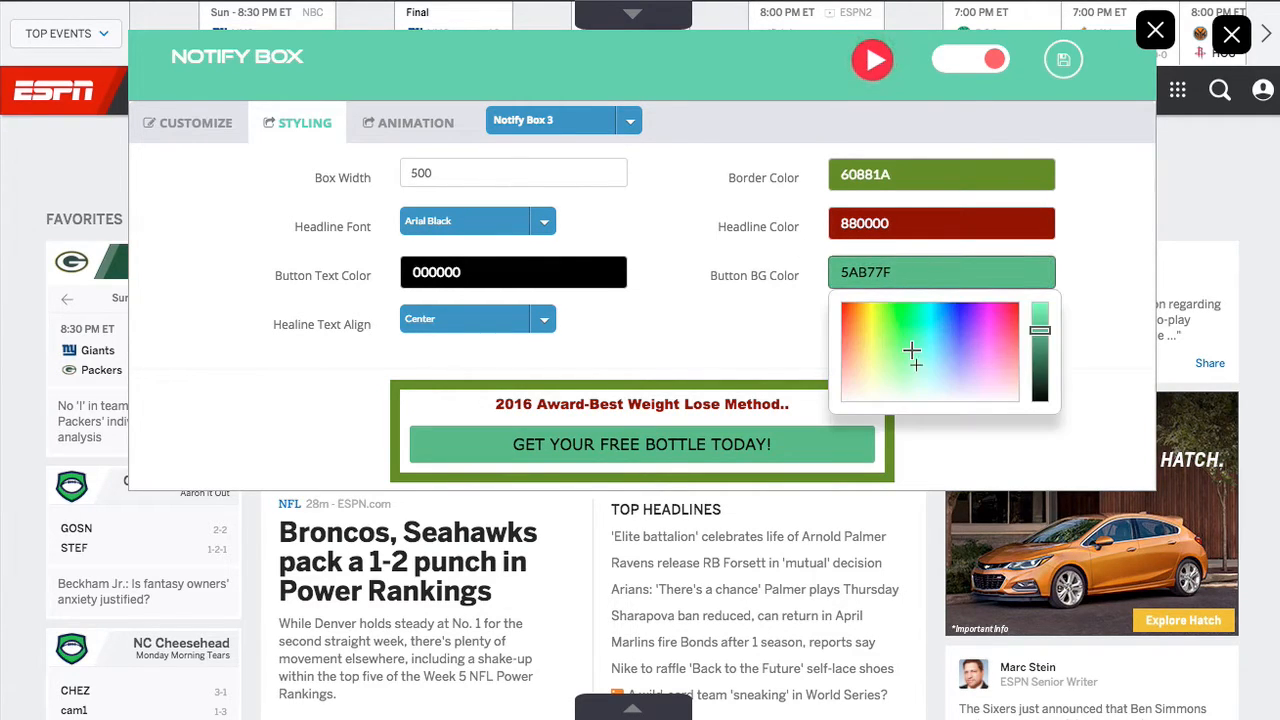
{"action": "mouse_move", "coordinate": [912, 350]}
{"action": "left_mouse_down"}
{"action": "mouse_move", "coordinate": [880, 332]}
{"action": "mouse_move", "coordinate": [867, 350]}
{"action": "mouse_move", "coordinate": [899, 335]}
{"action": "left_mouse_up"}
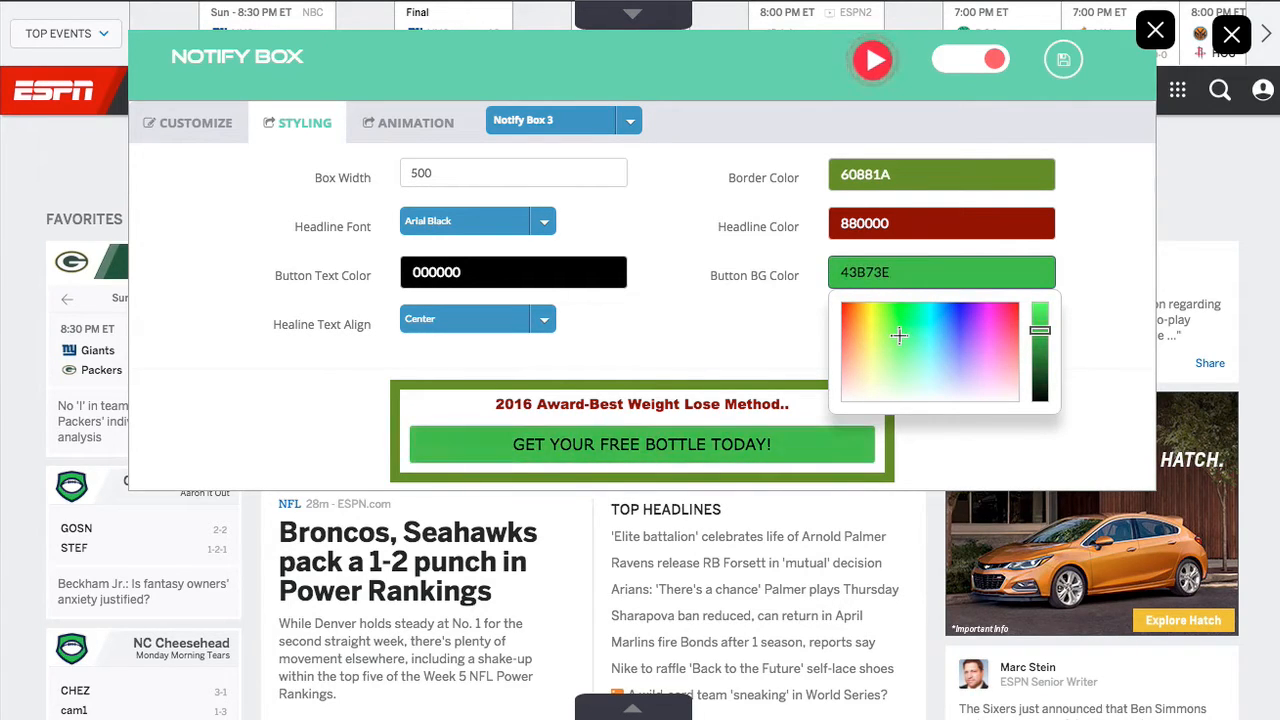
{"action": "left_click", "coordinate": [752, 322]}
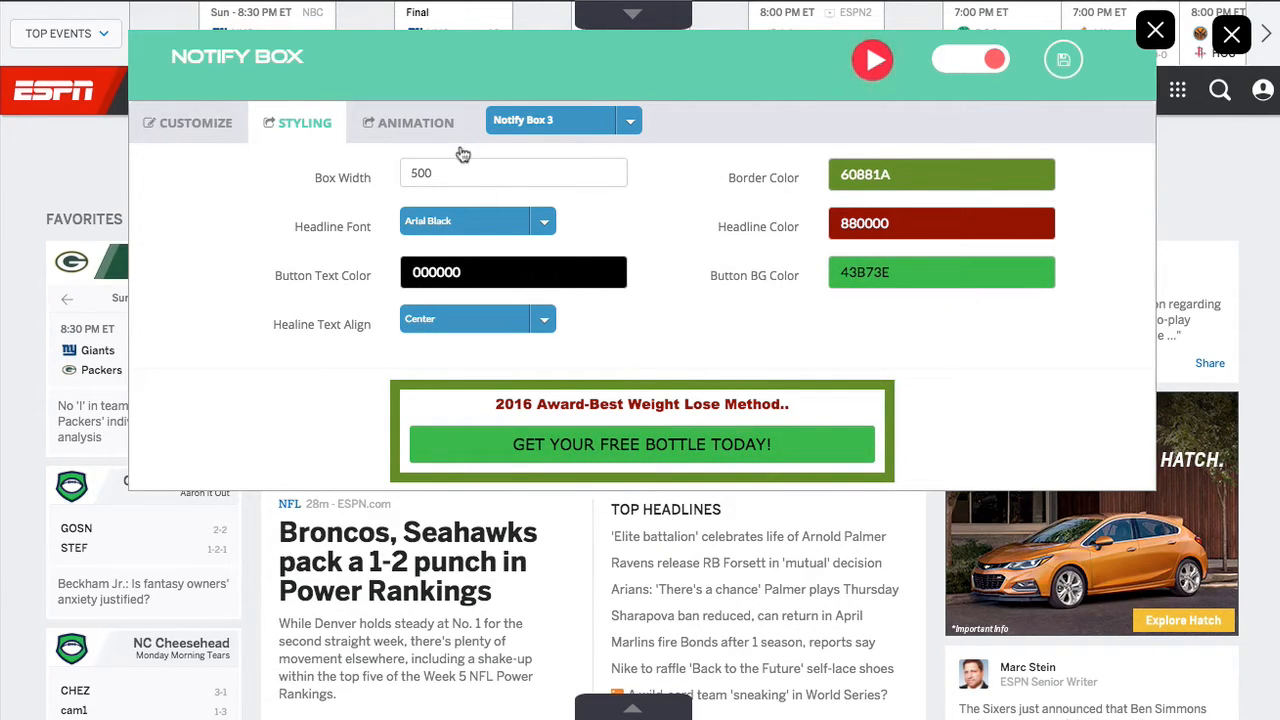
Step: Try the Perspective Up animation from the Perspective category on the notify box and run the effect
{"action": "left_click", "coordinate": [428, 122]}
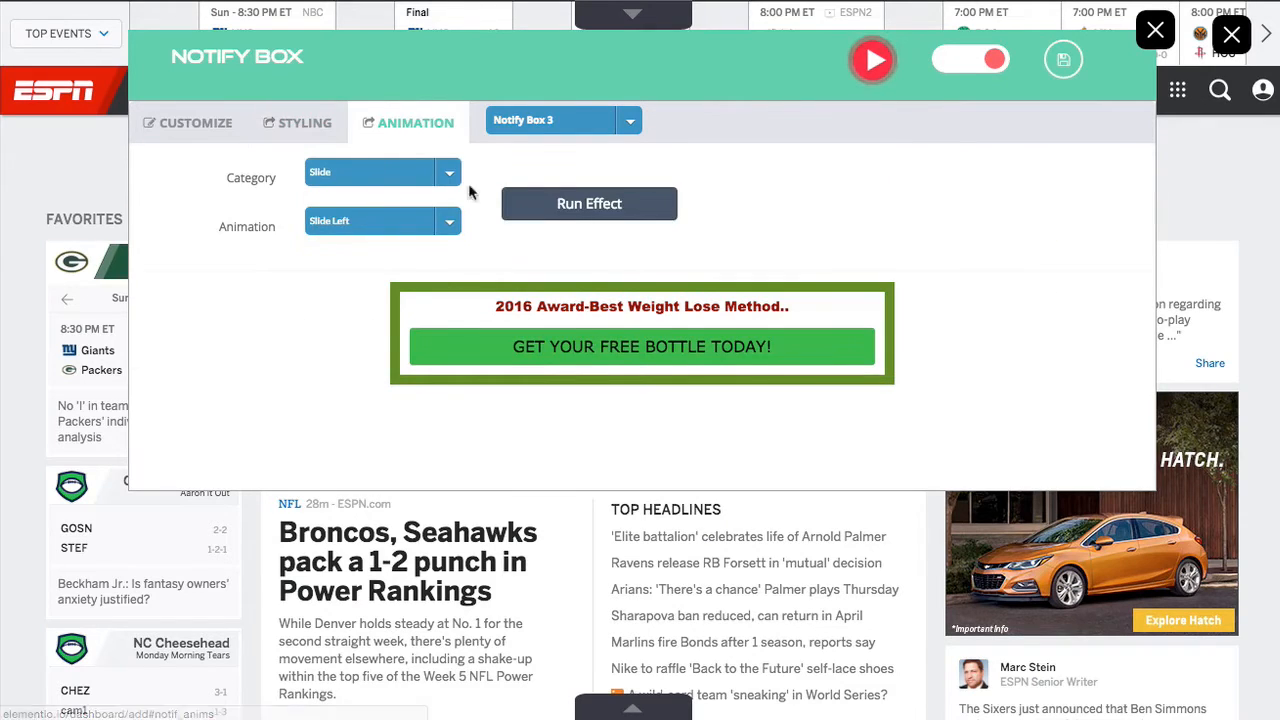
{"action": "left_click", "coordinate": [440, 179]}
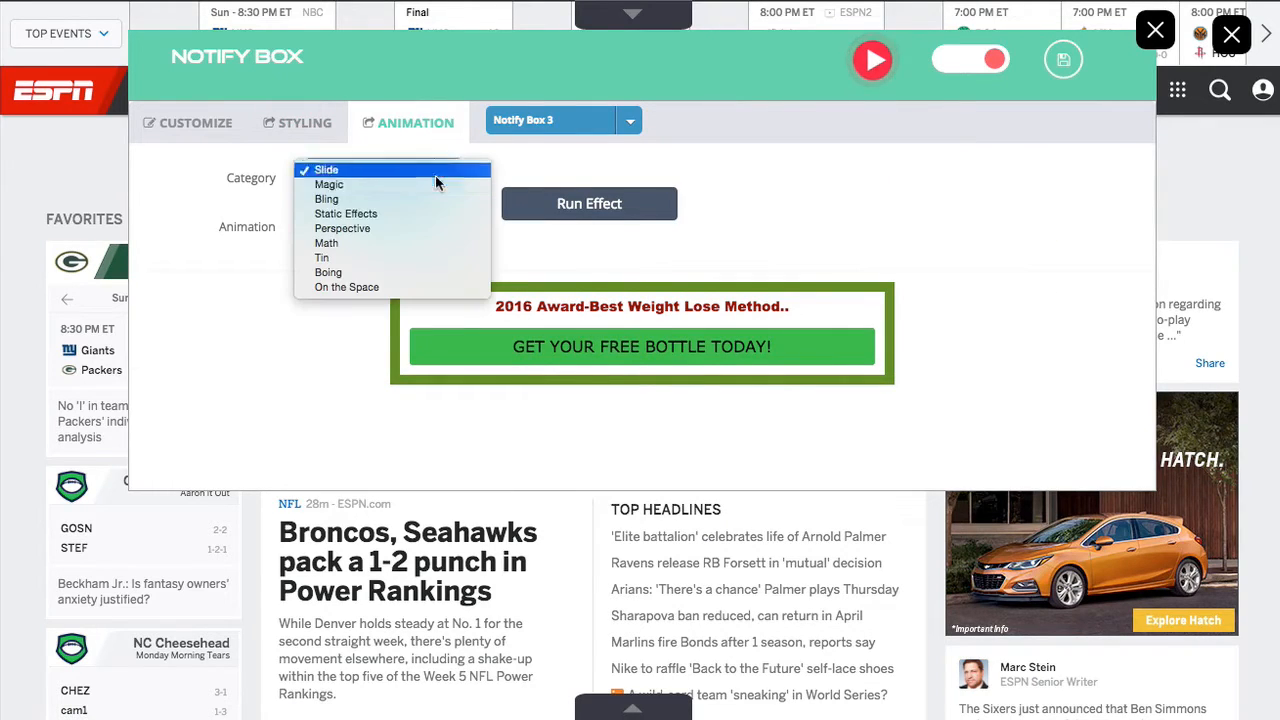
{"action": "left_click", "coordinate": [405, 229]}
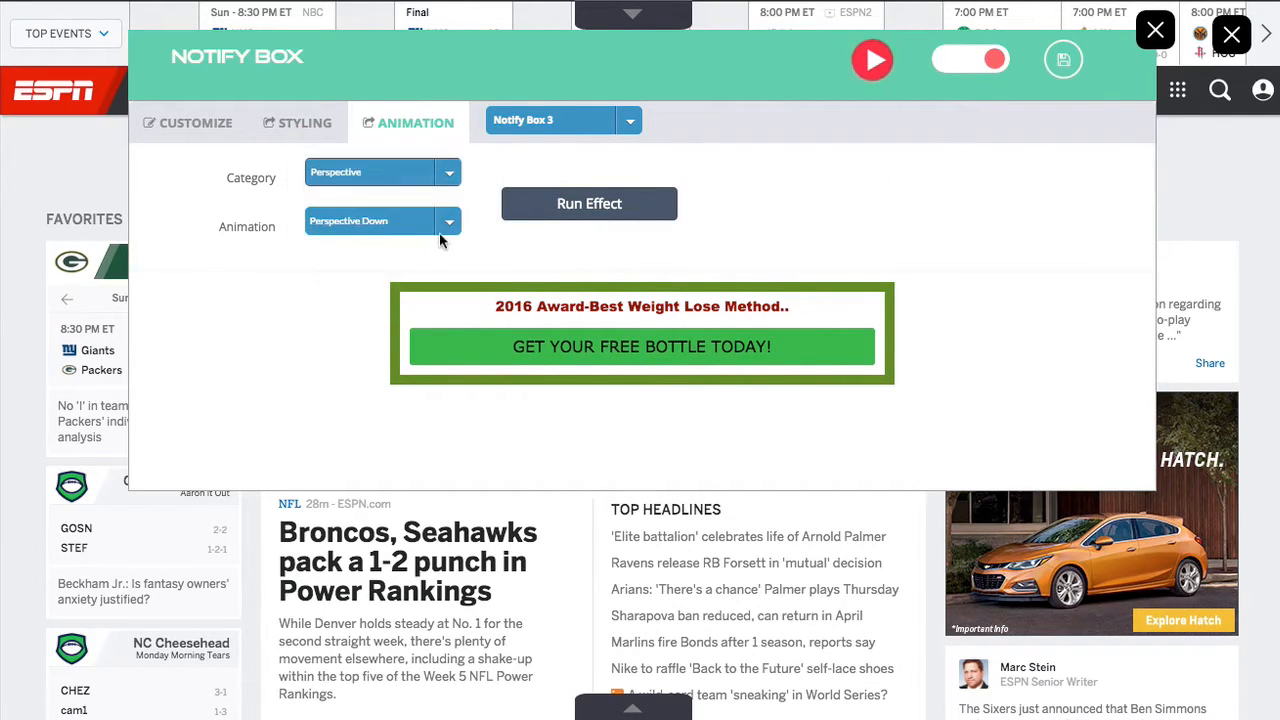
{"action": "left_click", "coordinate": [395, 223]}
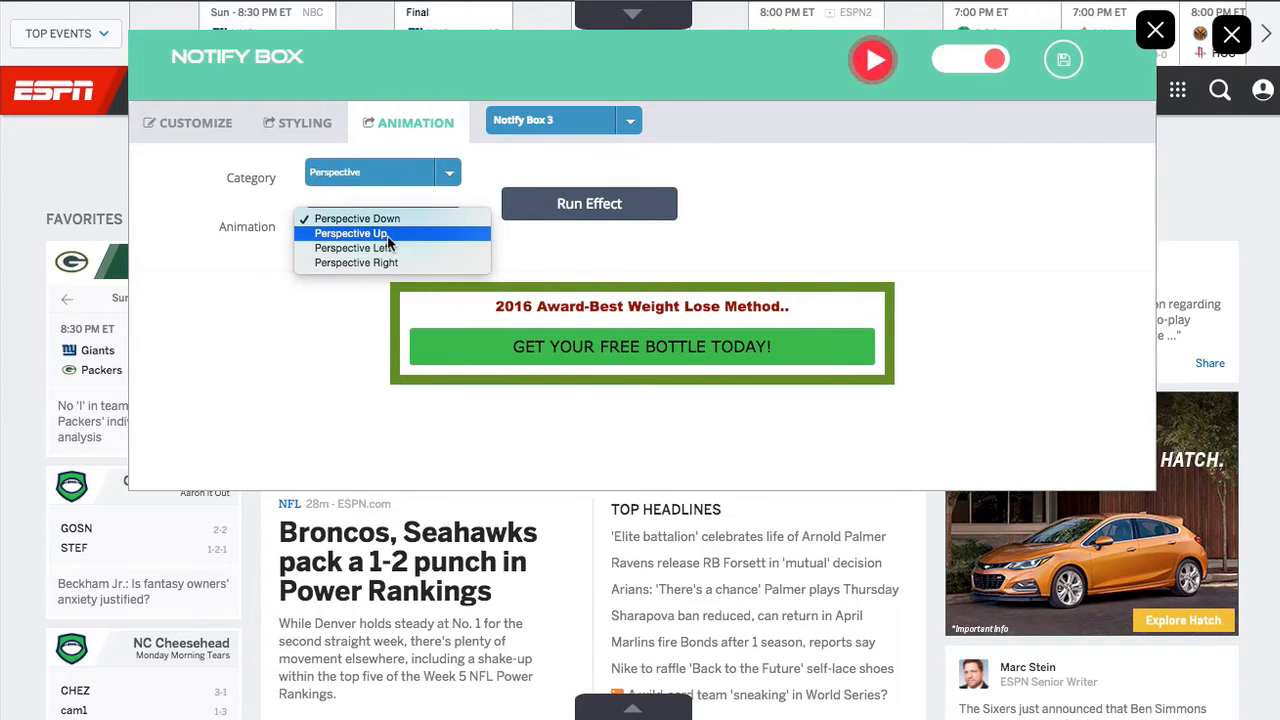
{"action": "left_click", "coordinate": [385, 232]}
{"action": "left_click", "coordinate": [617, 219]}
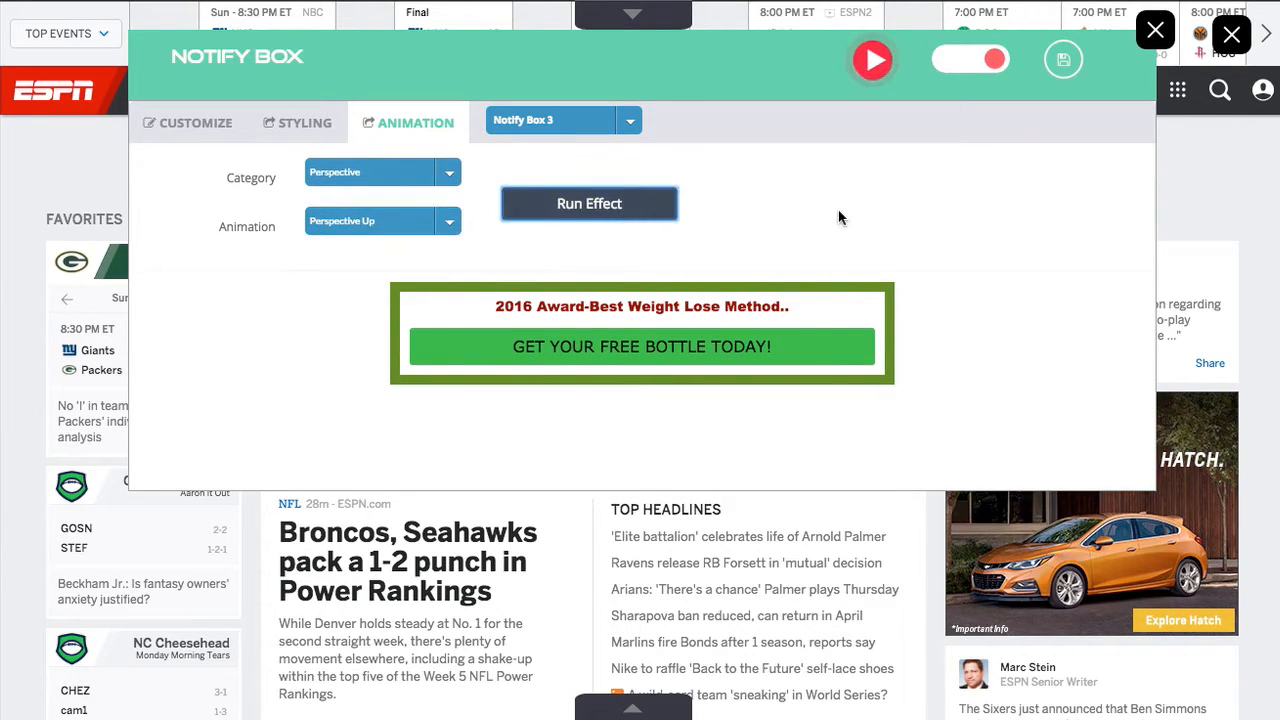
Step: Set the notify box's animation to Tin Up In from the Tin category and run the effect
{"action": "left_click", "coordinate": [425, 174]}
{"action": "left_click", "coordinate": [400, 204]}
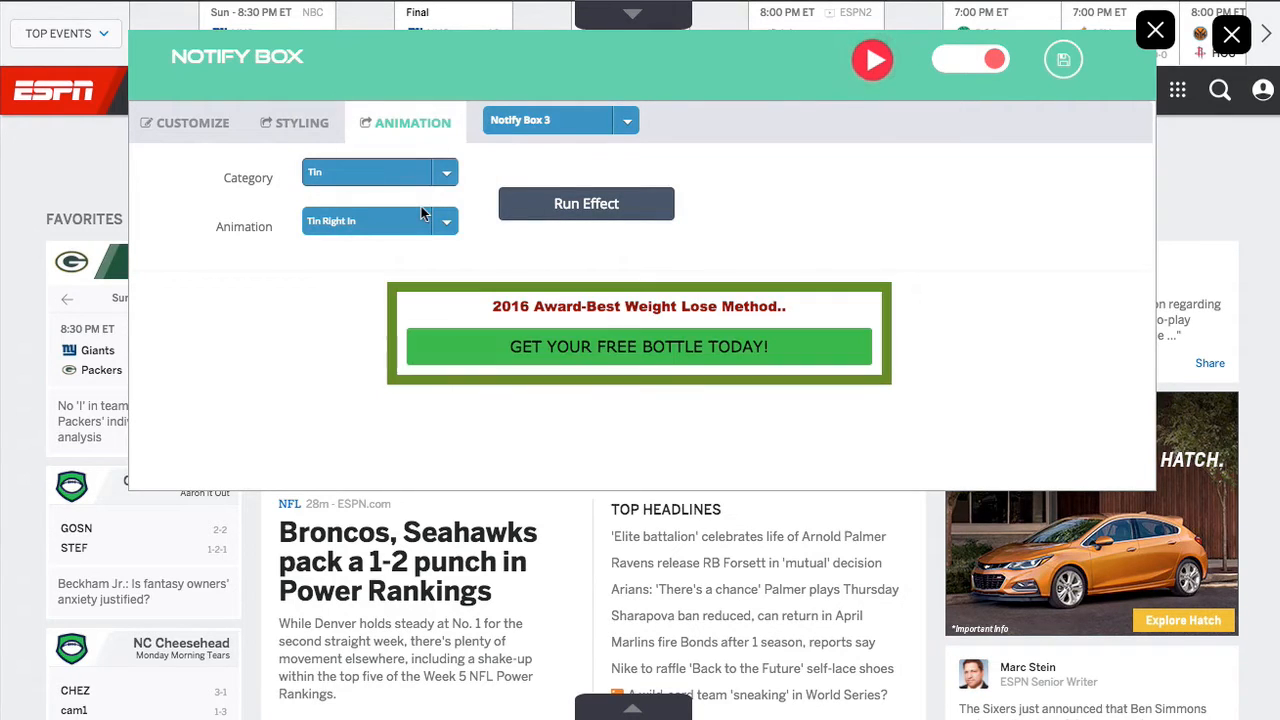
{"action": "left_click", "coordinate": [364, 223]}
{"action": "left_click", "coordinate": [365, 247]}
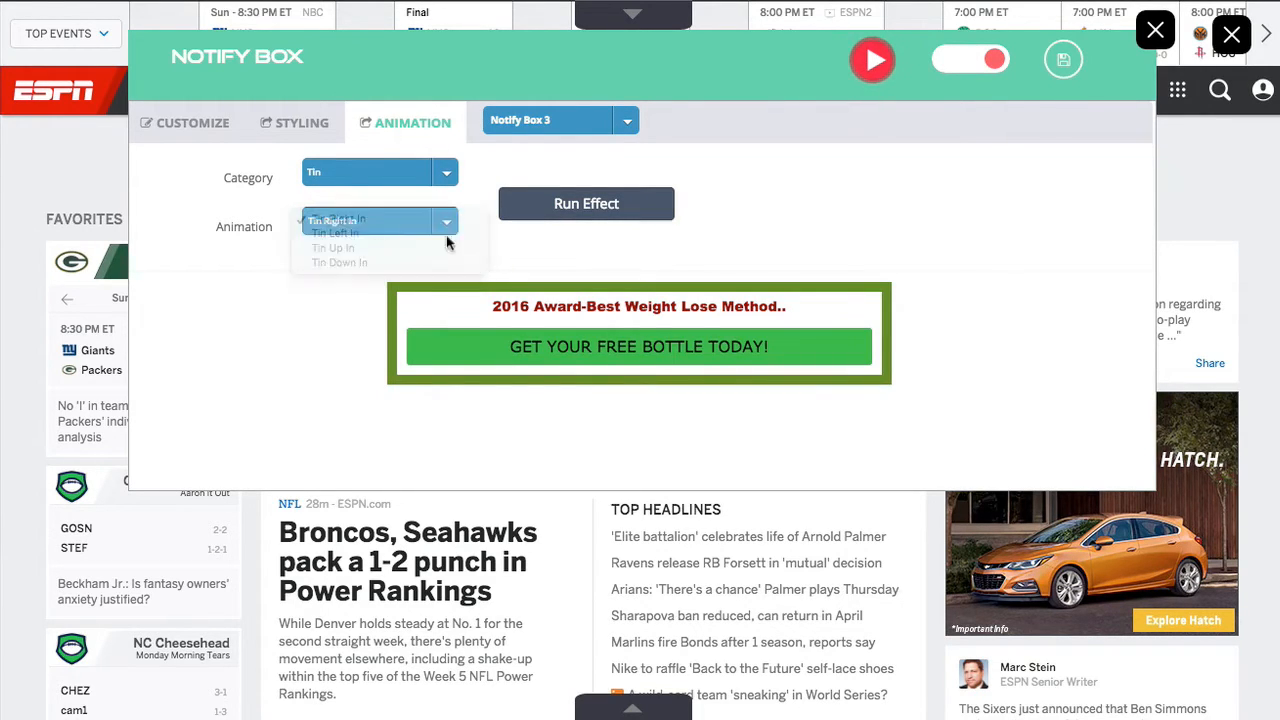
{"action": "left_click", "coordinate": [585, 203]}
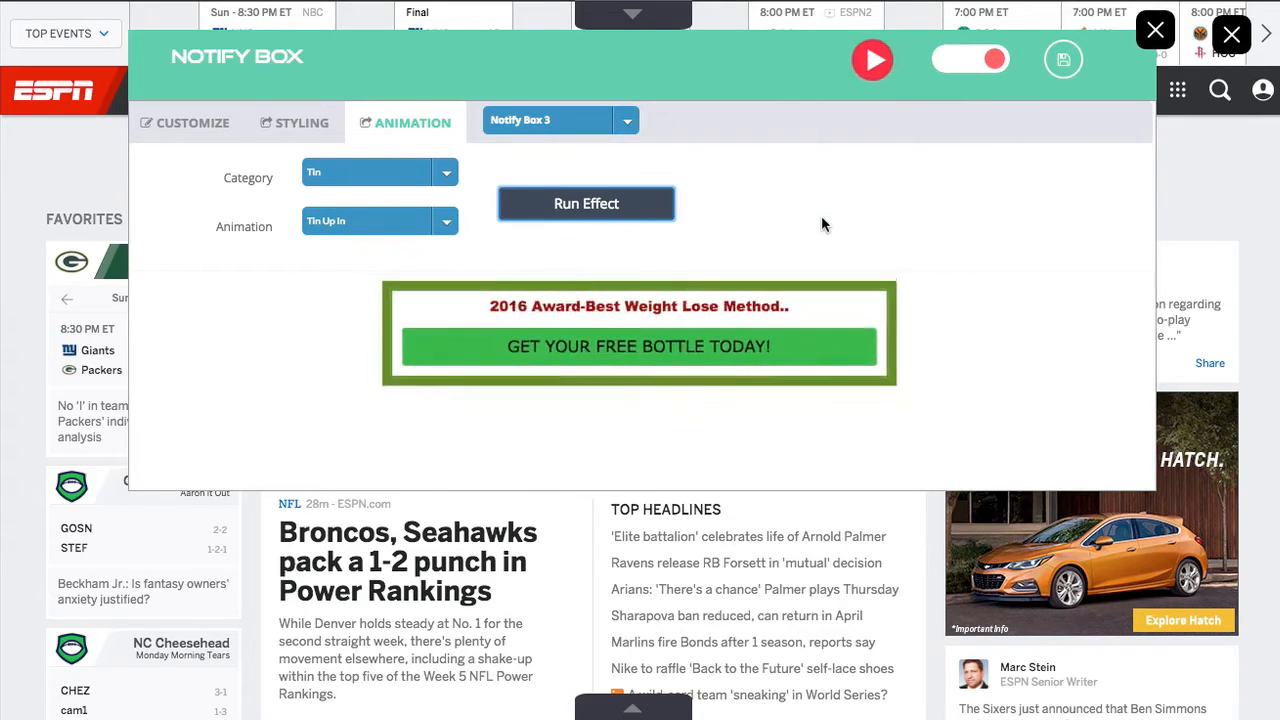
Step: Open and dismiss the notification tutorial video, and enable the notify box and save its settings
{"action": "left_click", "coordinate": [874, 62]}
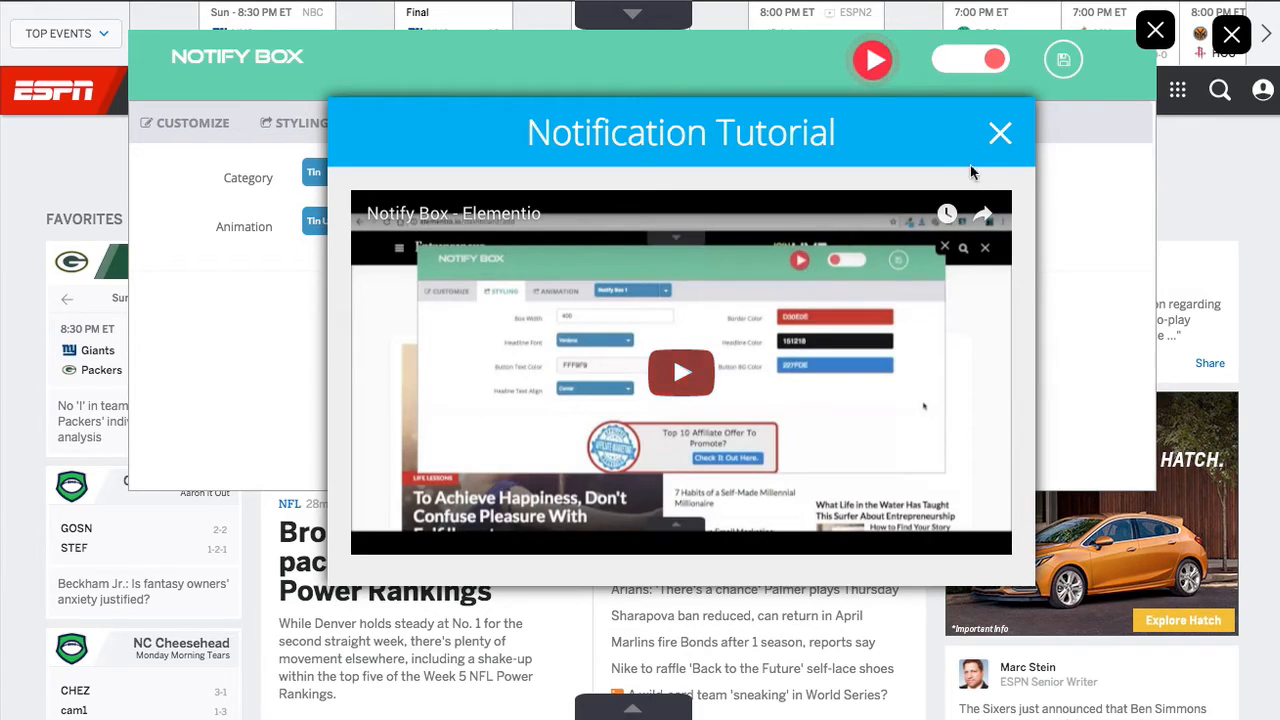
{"action": "left_click", "coordinate": [1000, 134]}
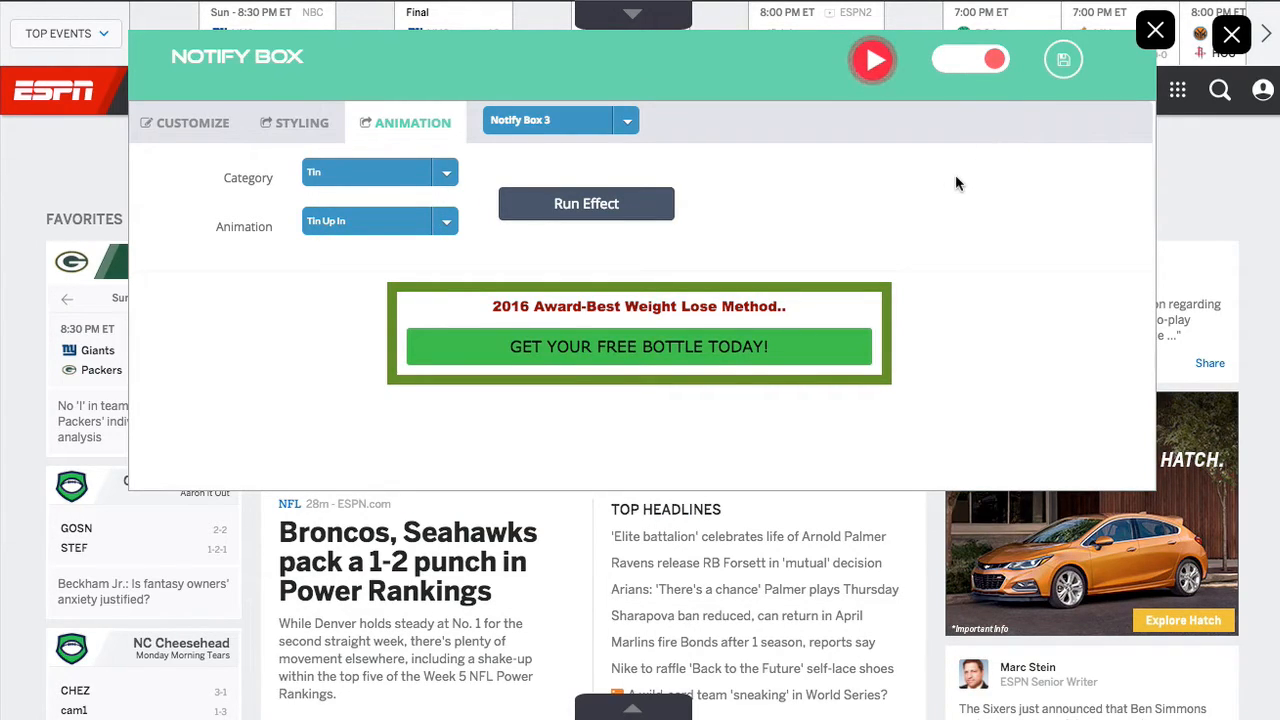
{"action": "left_click", "coordinate": [985, 61]}
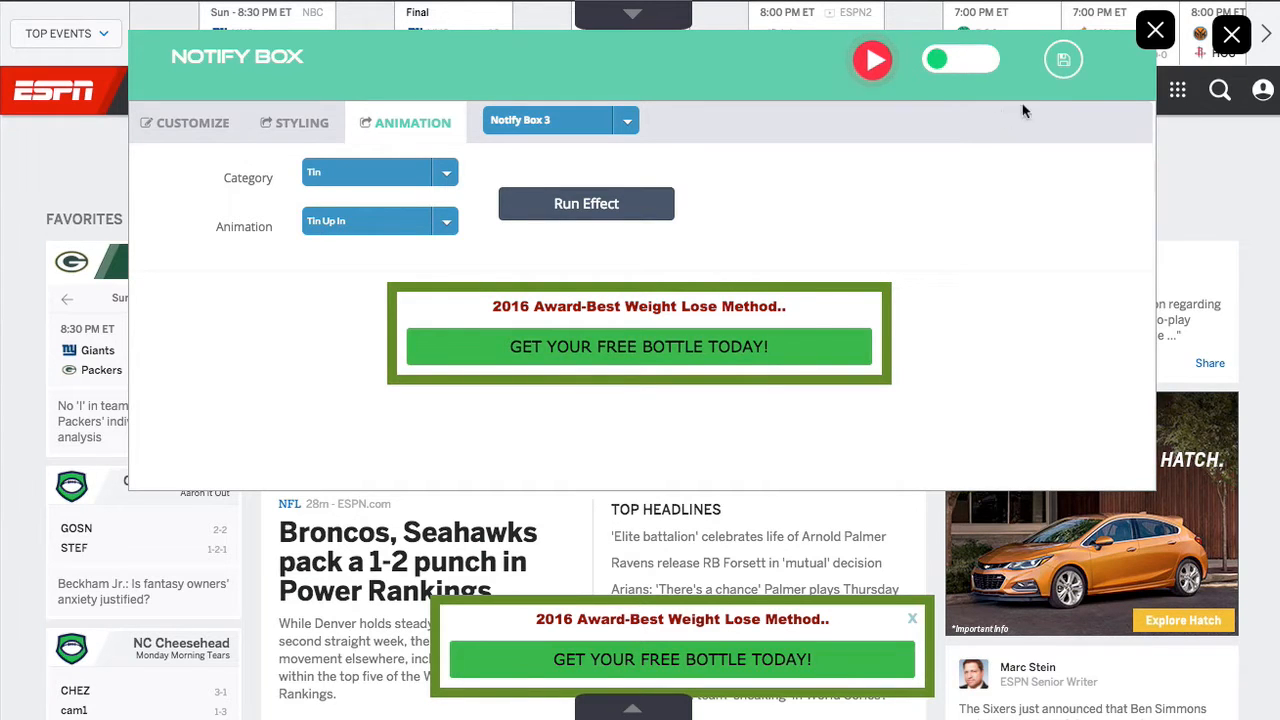
{"action": "left_click", "coordinate": [1068, 66]}
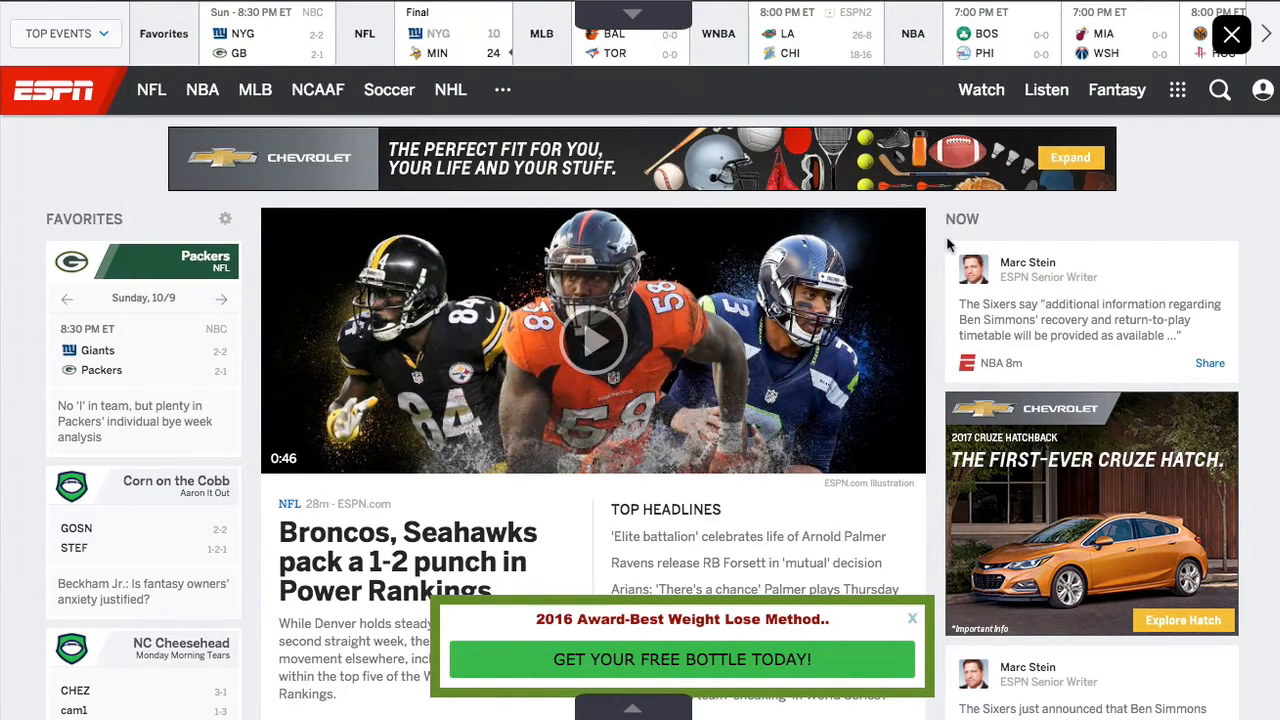
Step: Preview the campaign page and test the notify box's GET YOUR FREE BOTTLE TODAY! button
{"action": "left_click", "coordinate": [633, 711]}
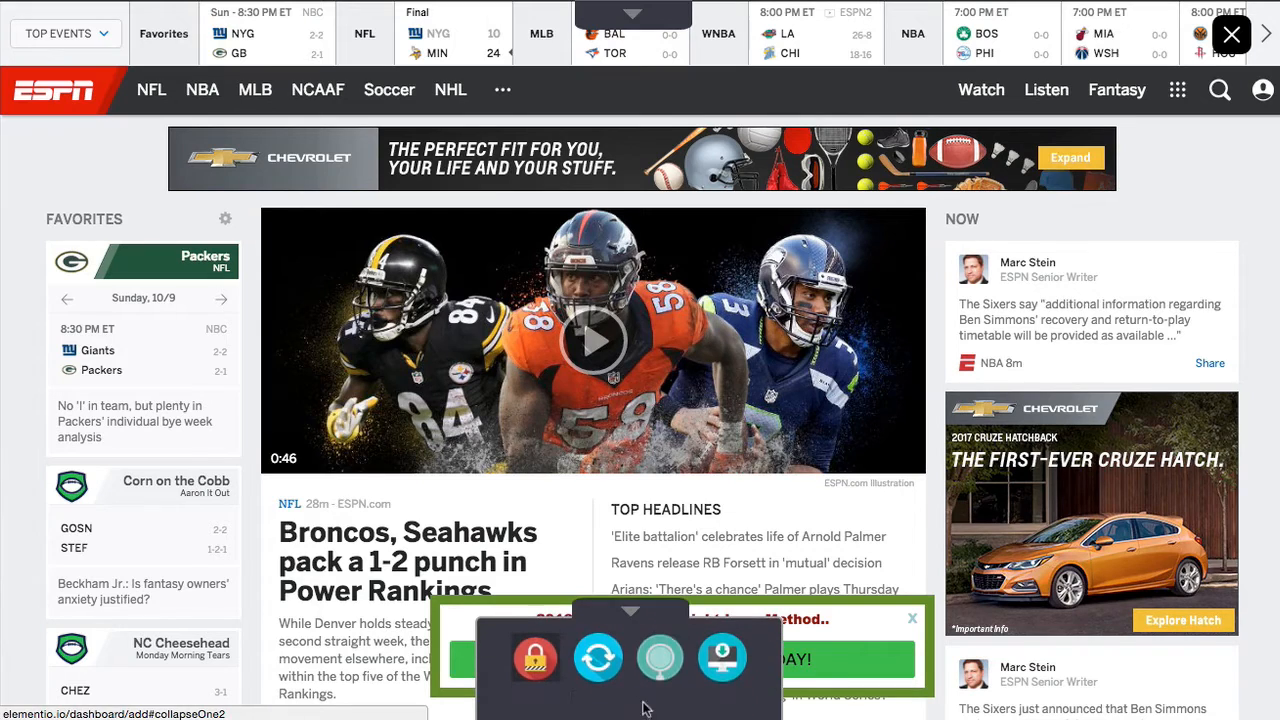
{"action": "left_click", "coordinate": [660, 658]}
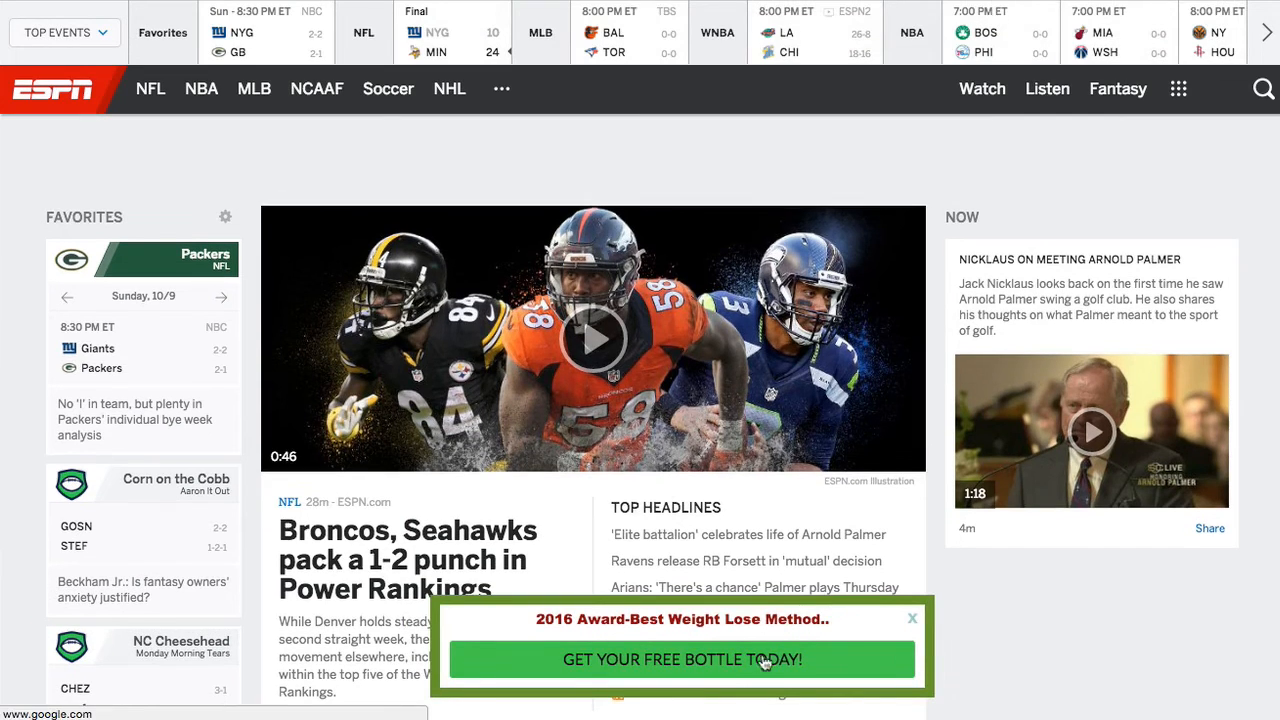
{"action": "left_click", "coordinate": [728, 662]}
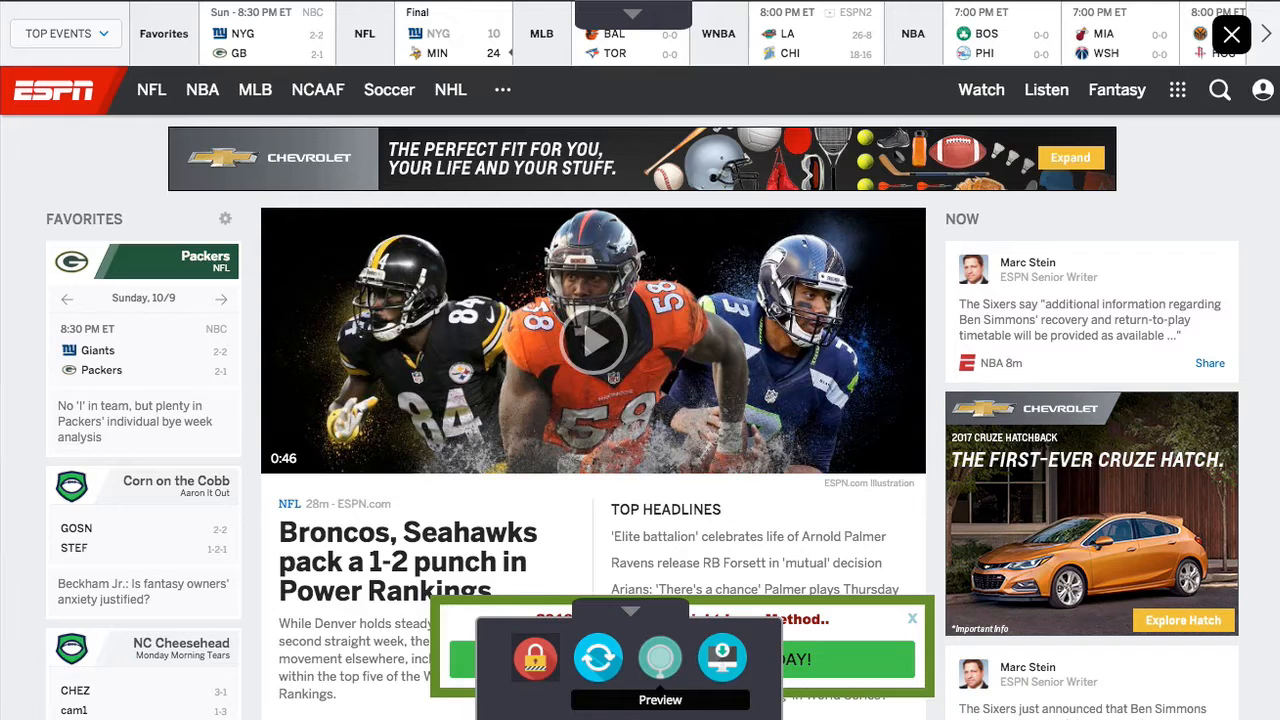
Step: Open the poll box element's settings, compare the two poll answer types and keep Run multi-choice answer
{"action": "left_click", "coordinate": [630, 12]}
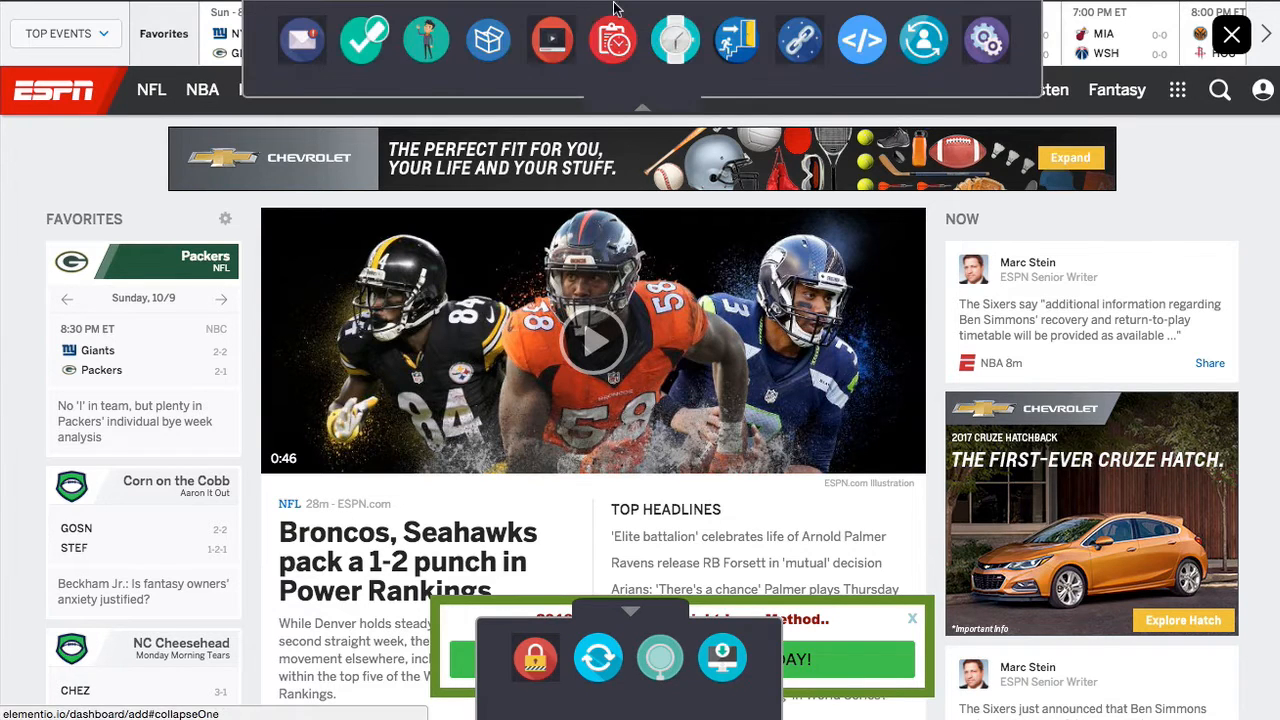
{"action": "left_click", "coordinate": [366, 42]}
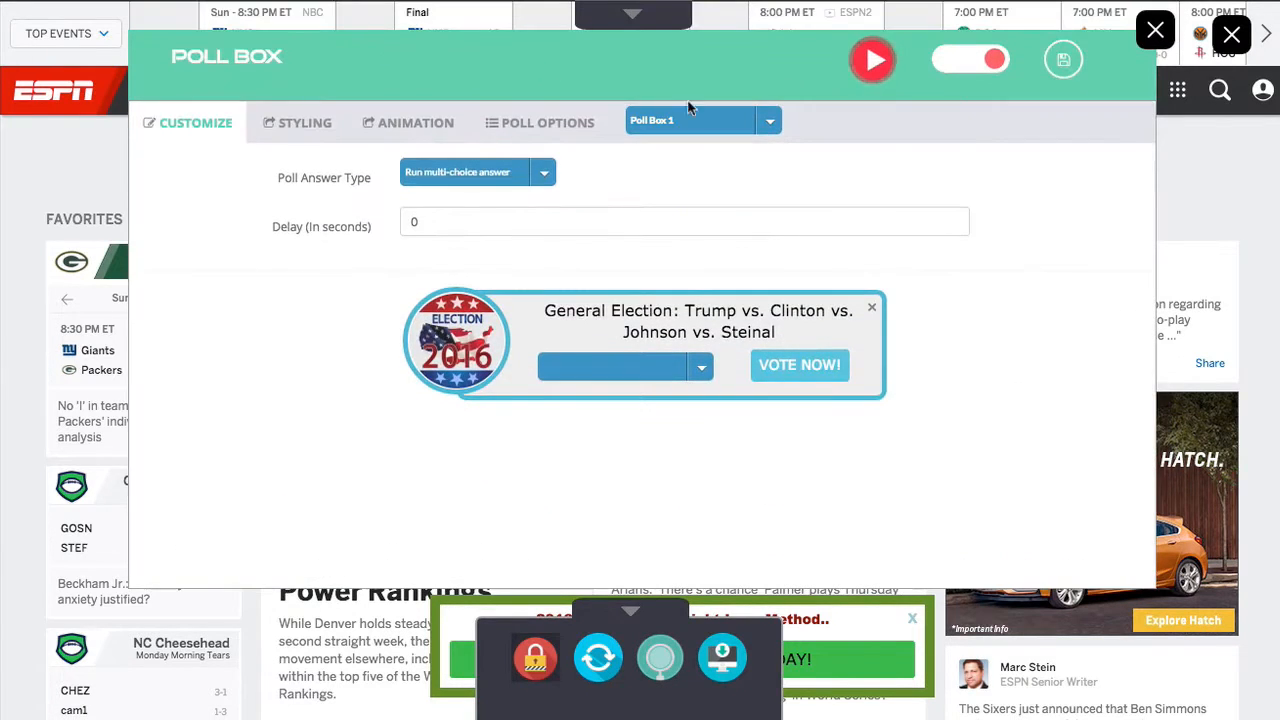
{"action": "left_click", "coordinate": [513, 179]}
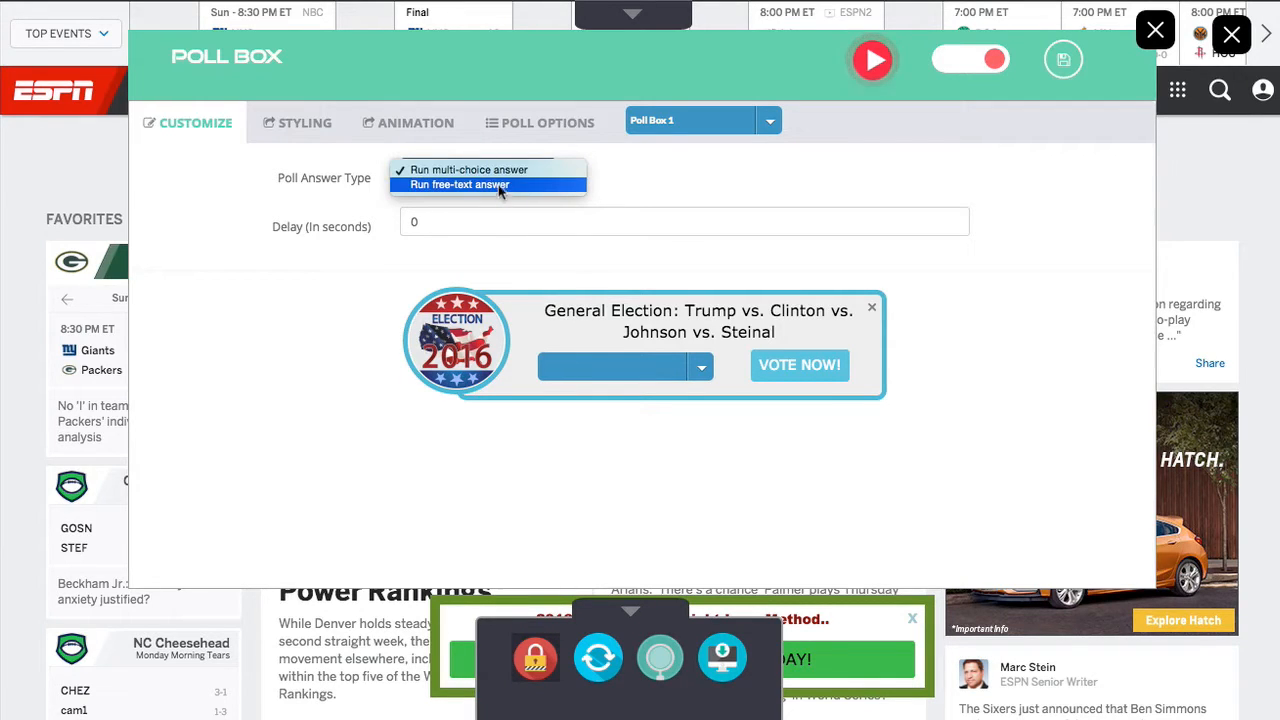
{"action": "left_click", "coordinate": [499, 184]}
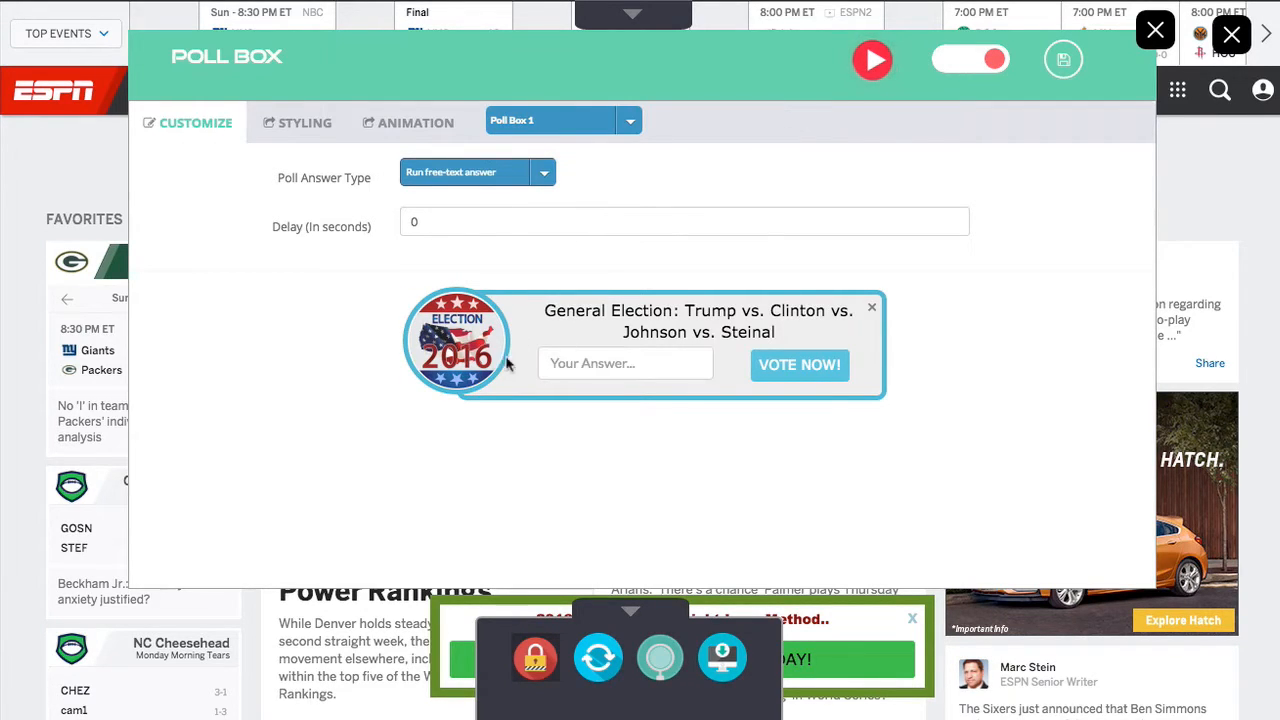
{"action": "left_click", "coordinate": [470, 172]}
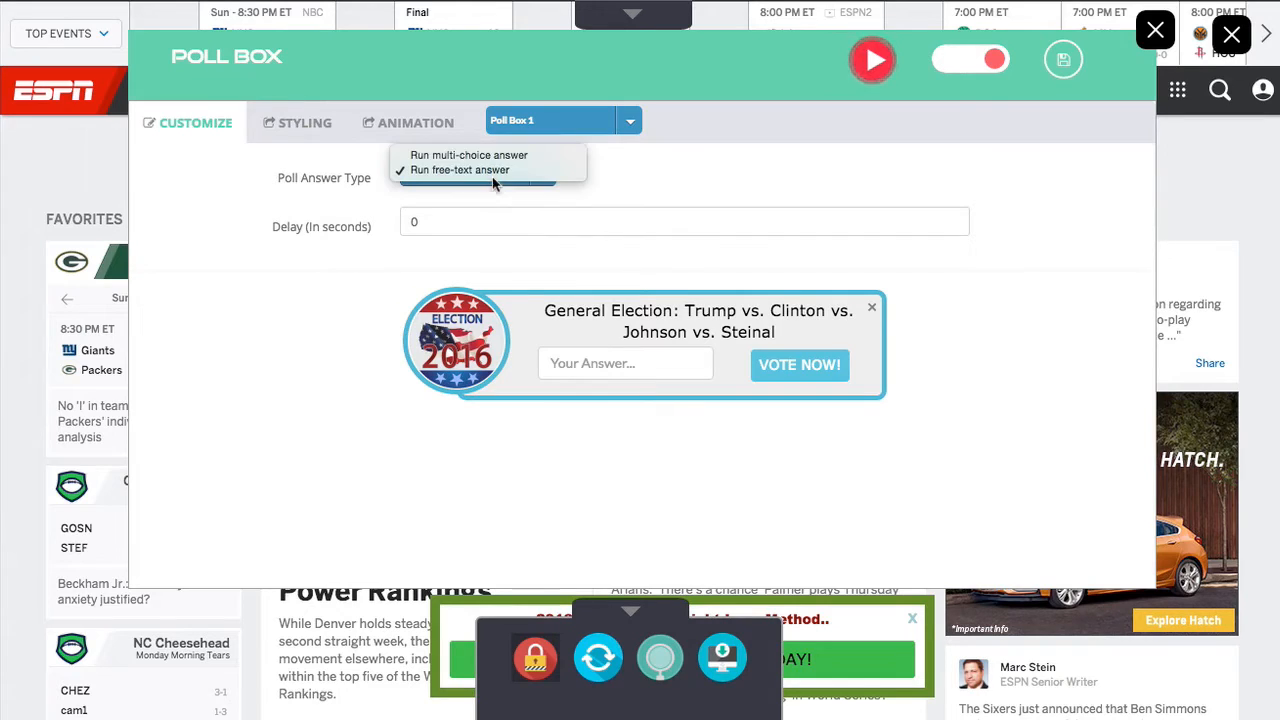
{"action": "left_click", "coordinate": [460, 158]}
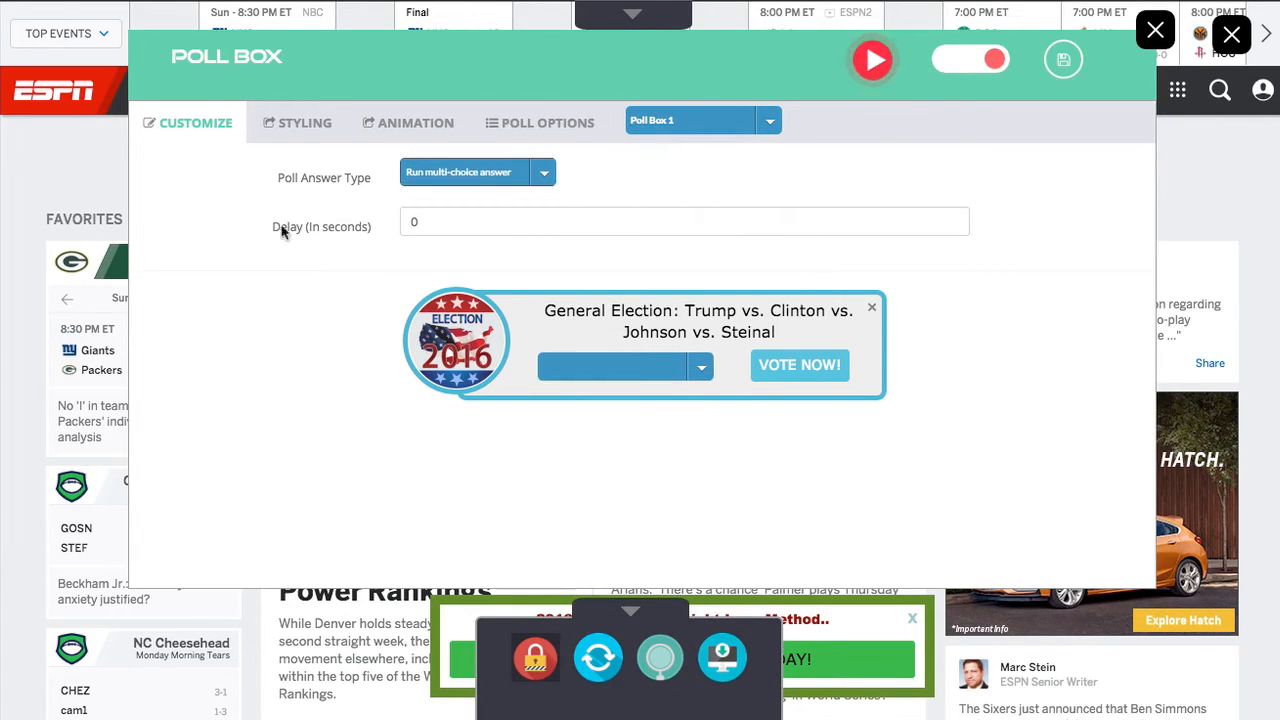
Step: Review the poll box's styling options, compare its layouts including Poll Box 3, and return to Poll Box 1
{"action": "left_click", "coordinate": [300, 122]}
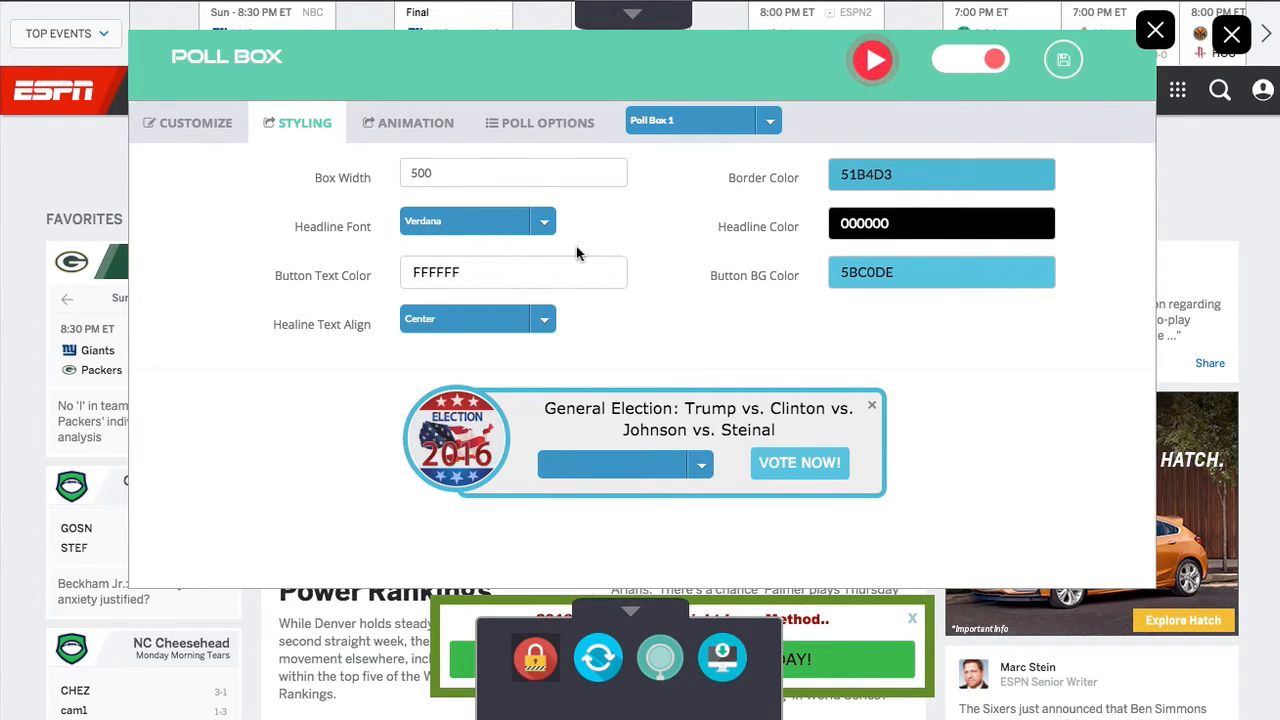
{"action": "left_click", "coordinate": [665, 125]}
{"action": "left_click", "coordinate": [675, 119]}
{"action": "left_click", "coordinate": [675, 119]}
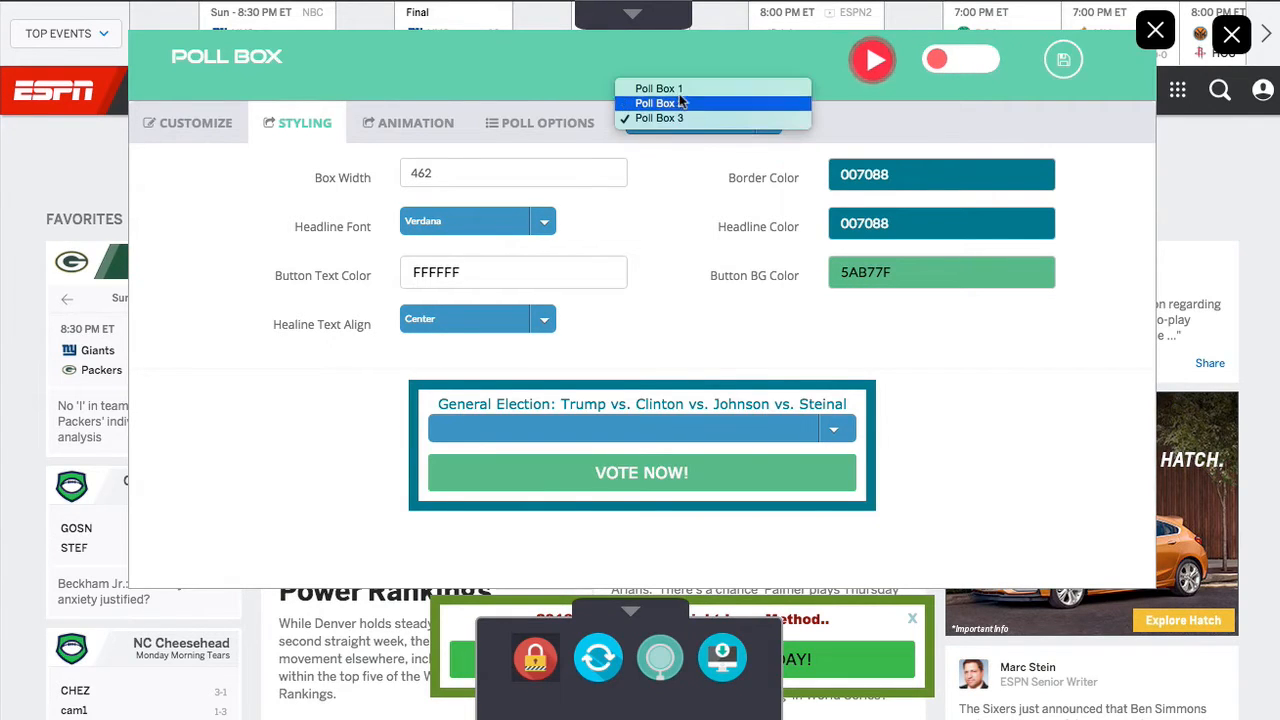
{"action": "left_click", "coordinate": [672, 89]}
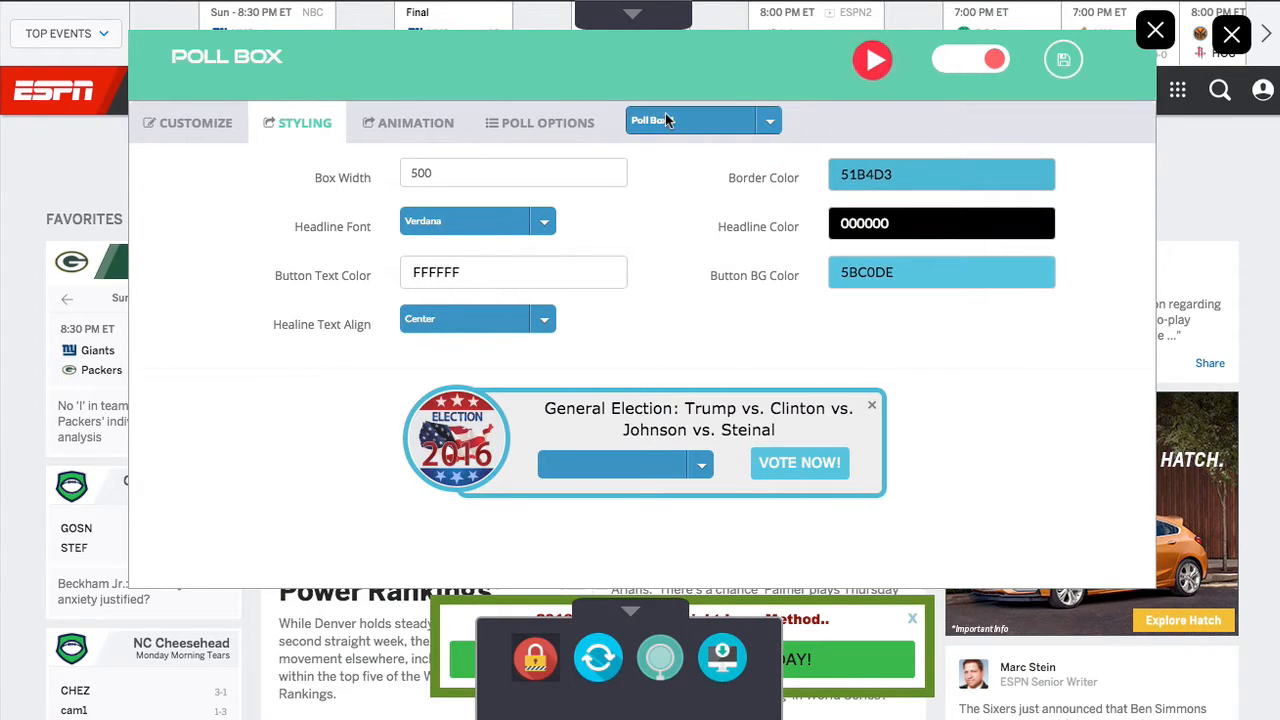
Step: Review the poll box's button text color and headline text alignment choices, keeping the Center alignment
{"action": "left_click", "coordinate": [500, 272]}
{"action": "left_click", "coordinate": [590, 226]}
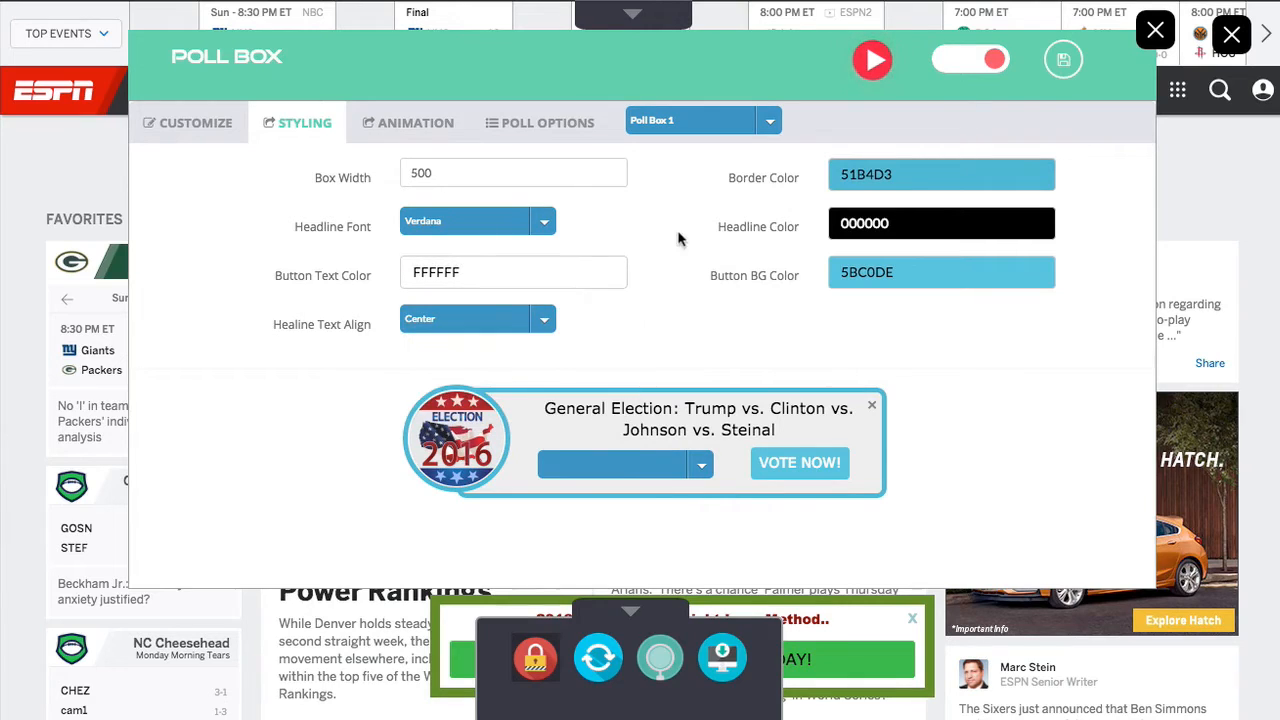
{"action": "left_click", "coordinate": [508, 320]}
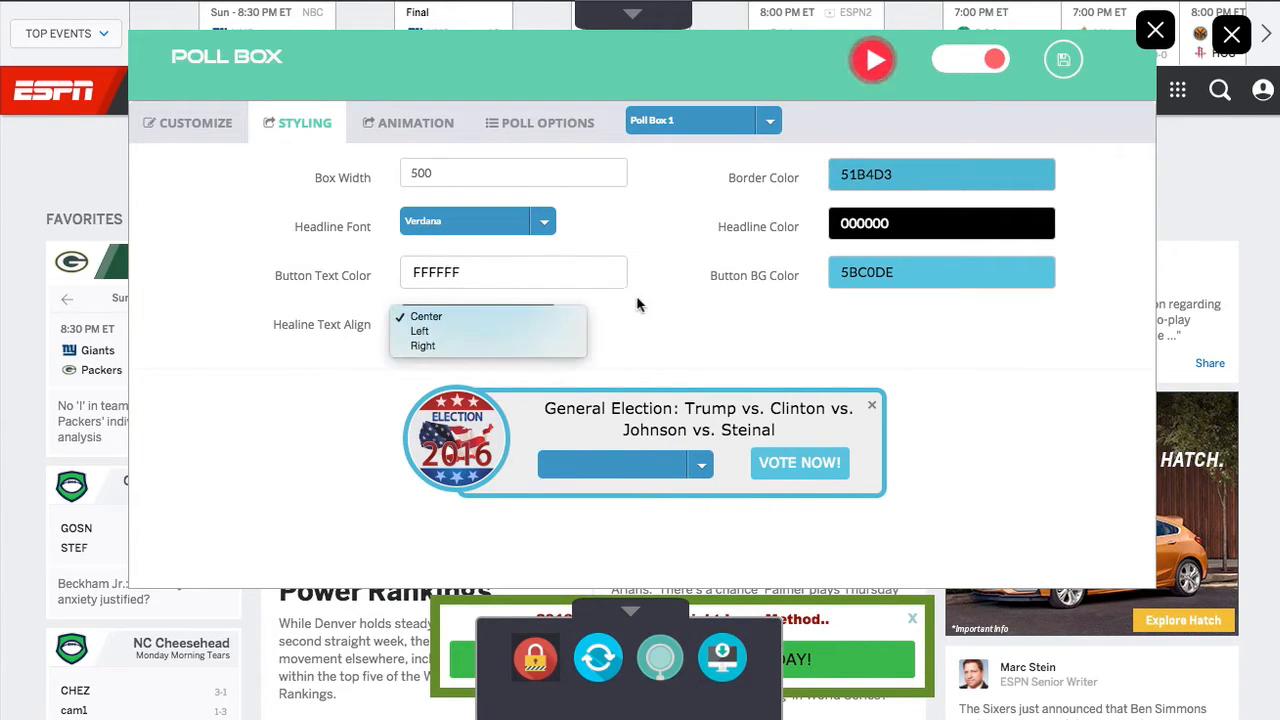
{"action": "left_click", "coordinate": [688, 290]}
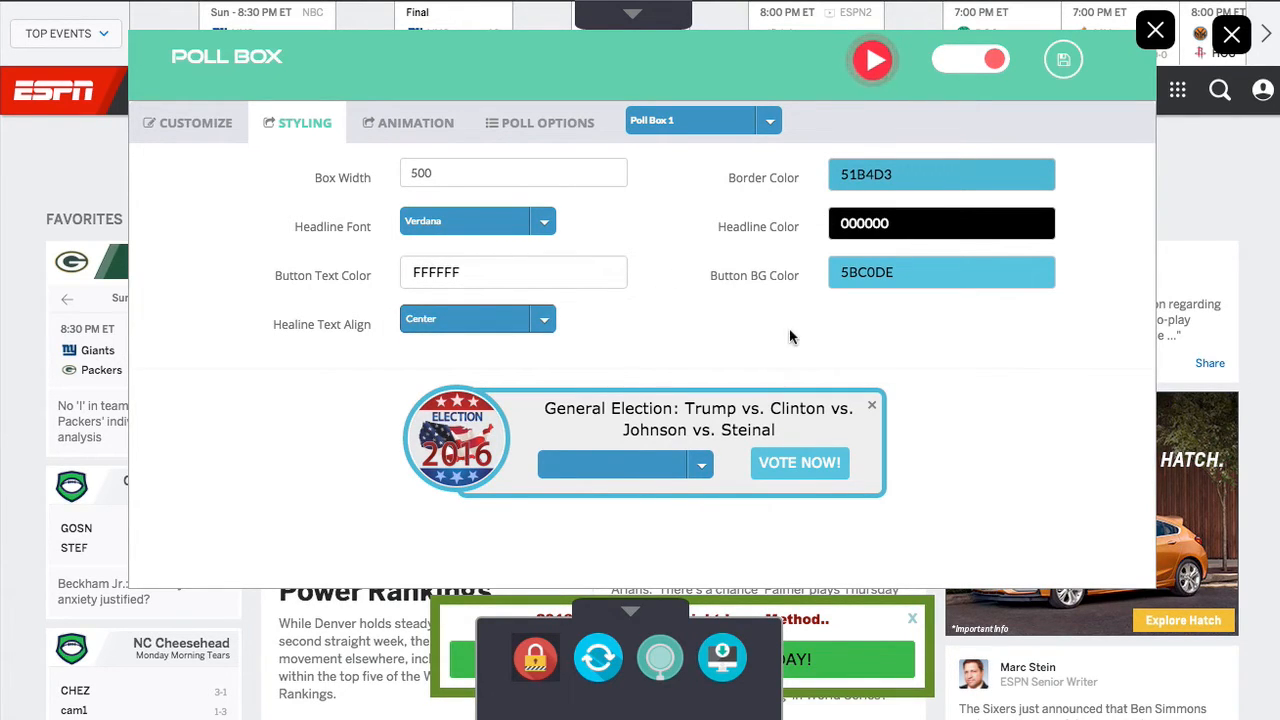
Step: Open the image upload for the poll box picture, look through the local files, and close it without choosing one
{"action": "left_click", "coordinate": [454, 462]}
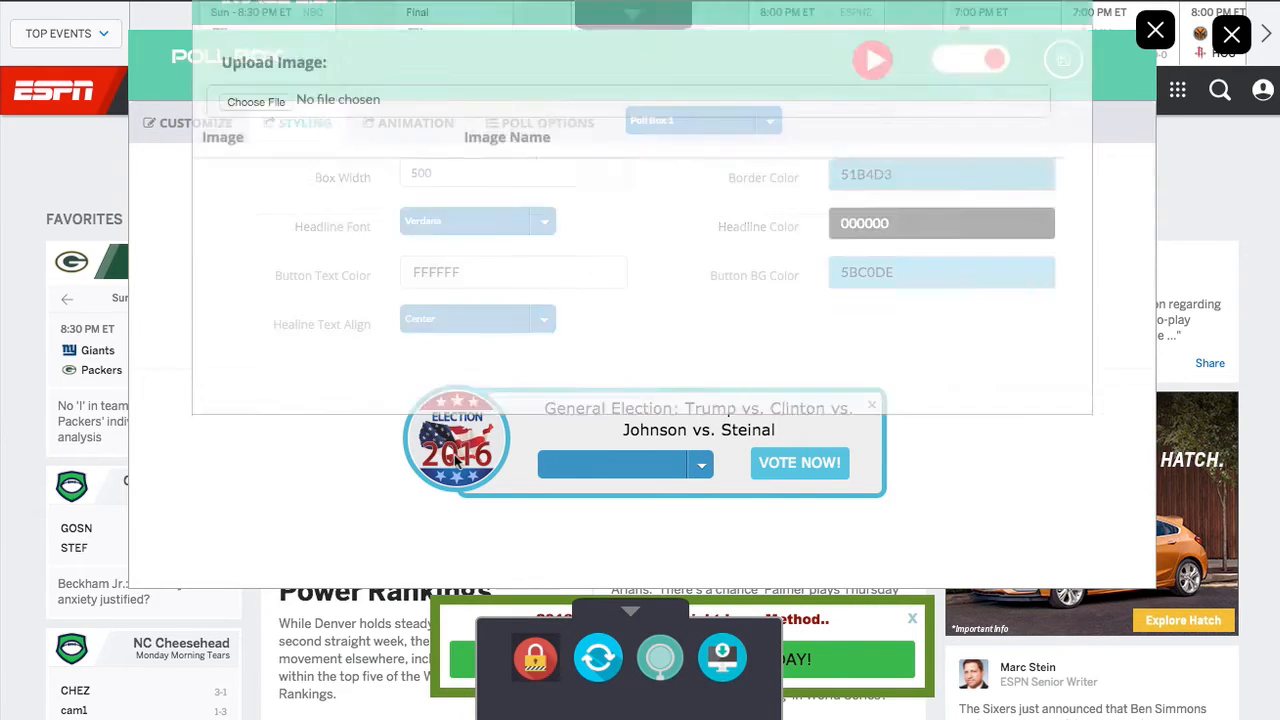
{"action": "left_click", "coordinate": [255, 162]}
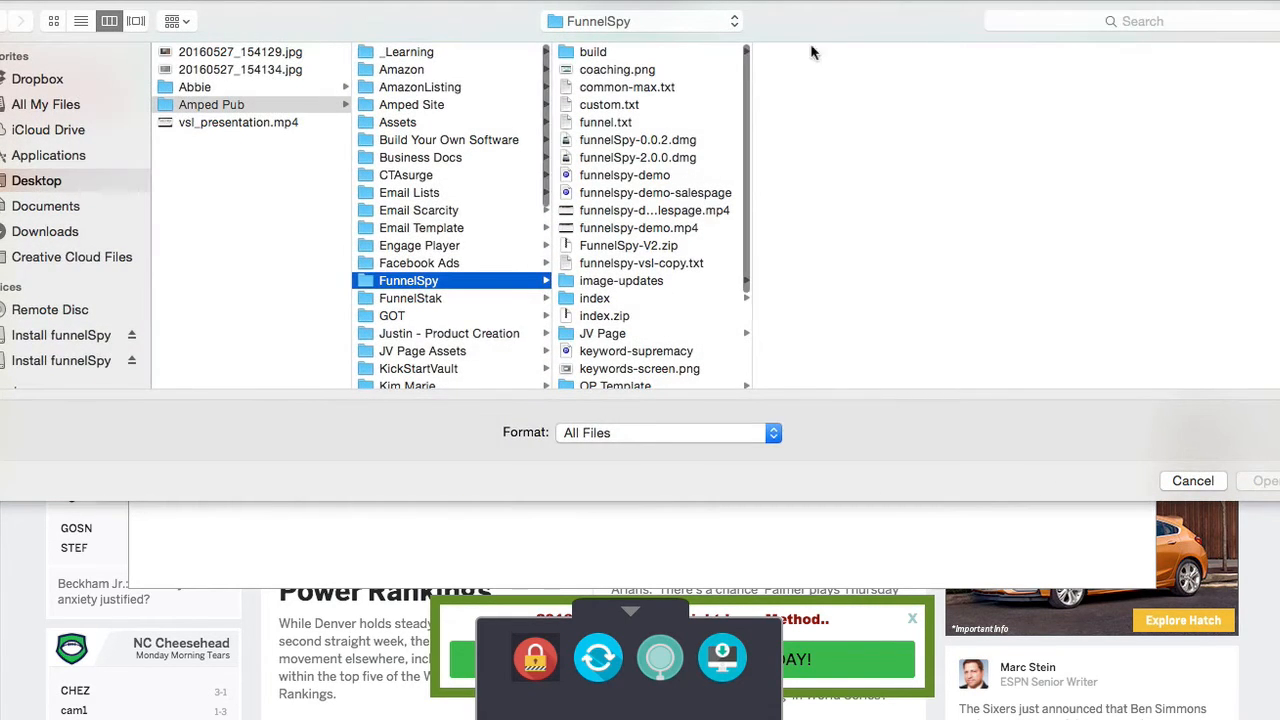
{"action": "left_click", "coordinate": [1205, 482]}
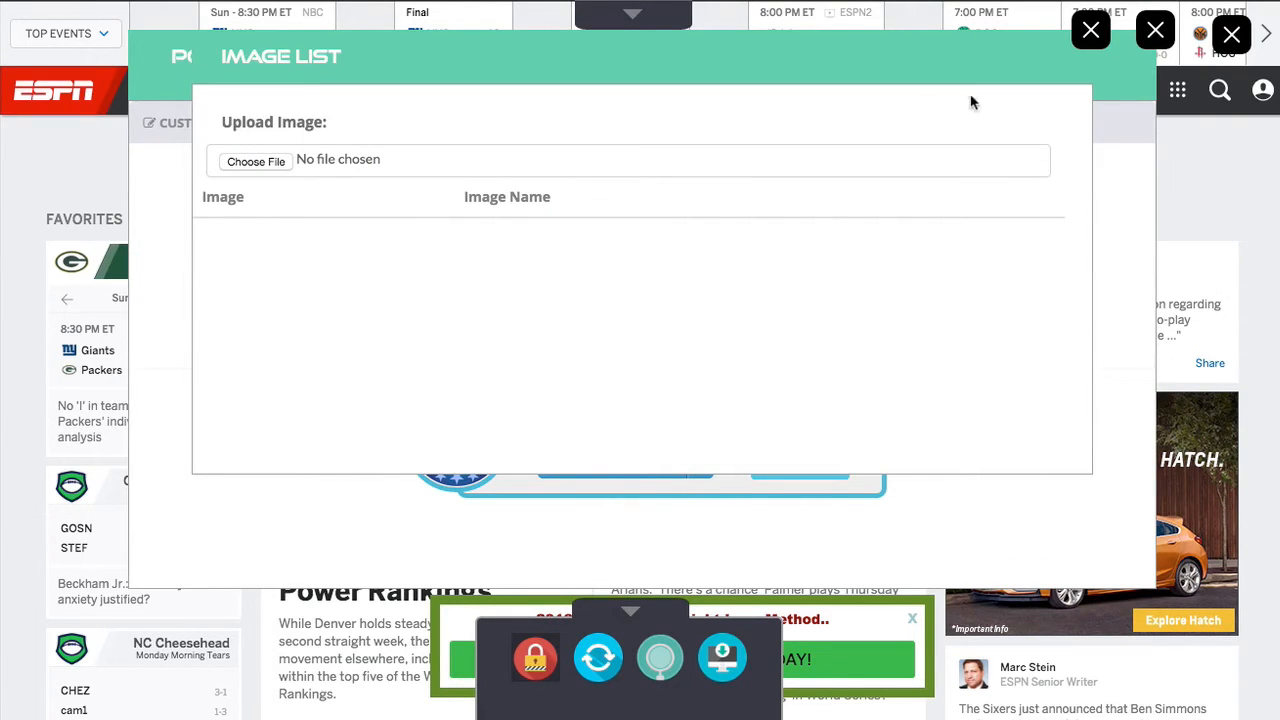
{"action": "left_click", "coordinate": [1091, 33]}
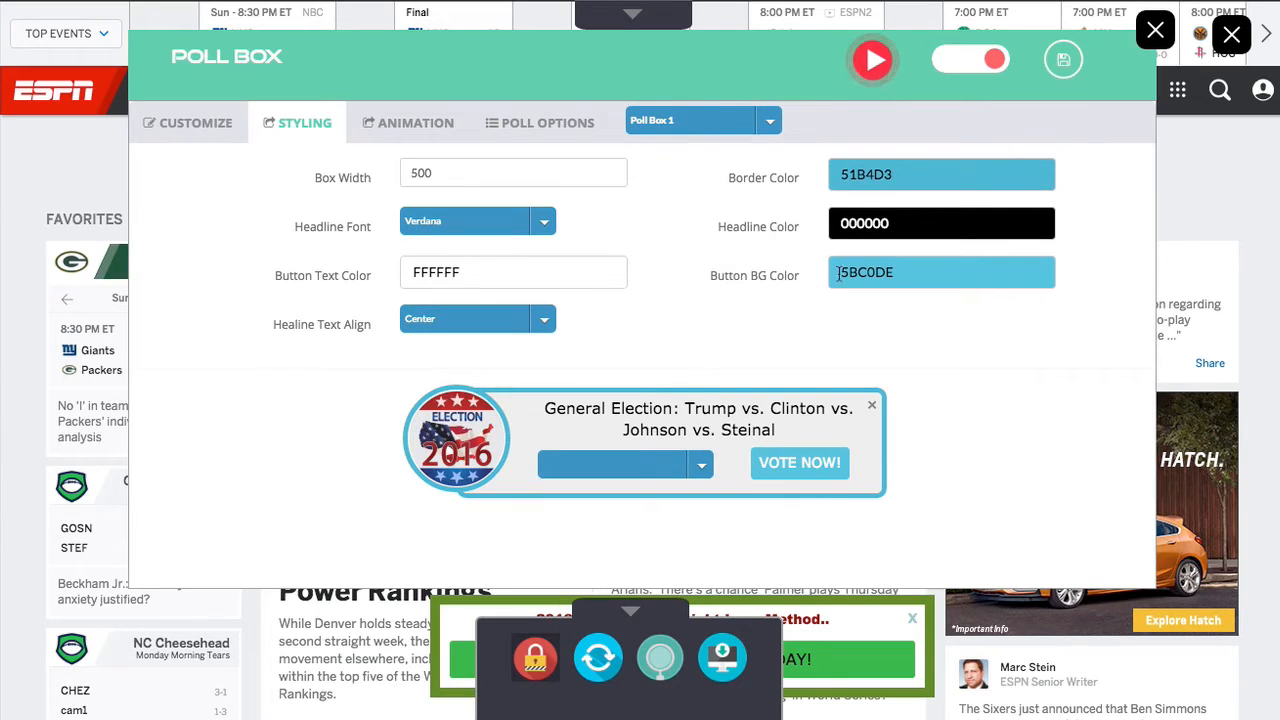
Step: Set the poll box's animation category to Boing with the Boing In Up animation and run the effect
{"action": "left_click", "coordinate": [422, 124]}
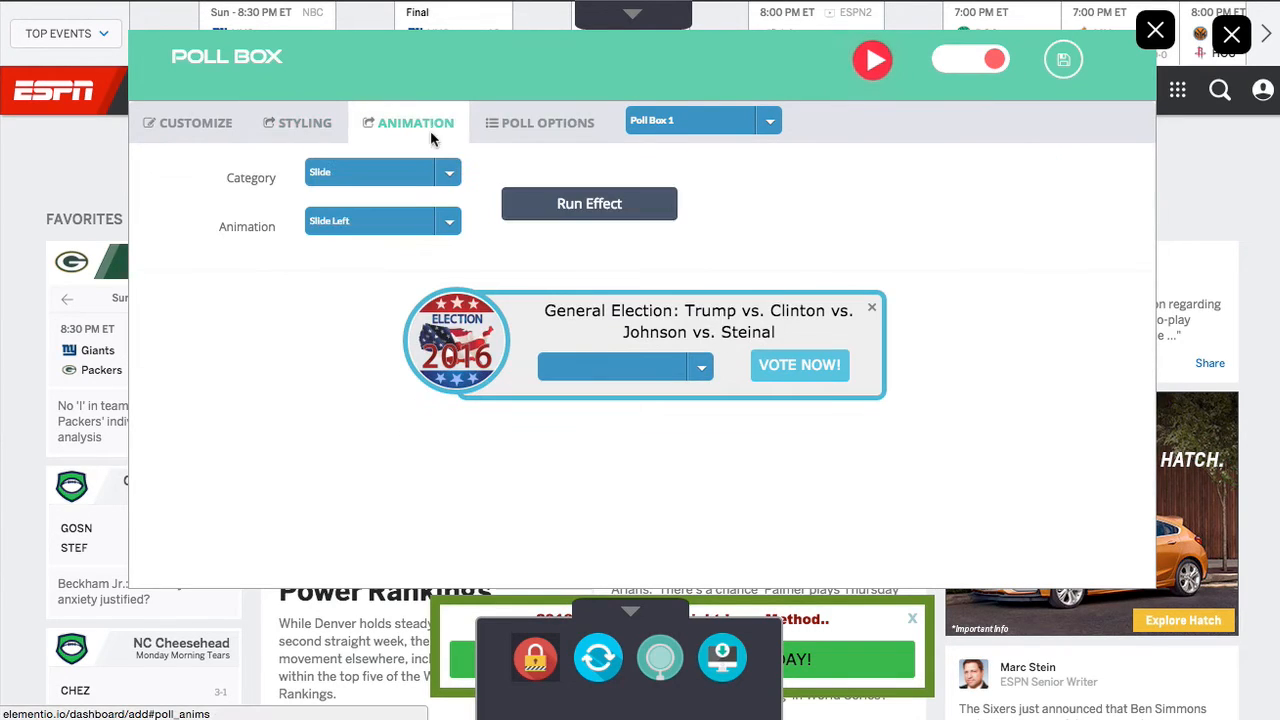
{"action": "left_click", "coordinate": [390, 170]}
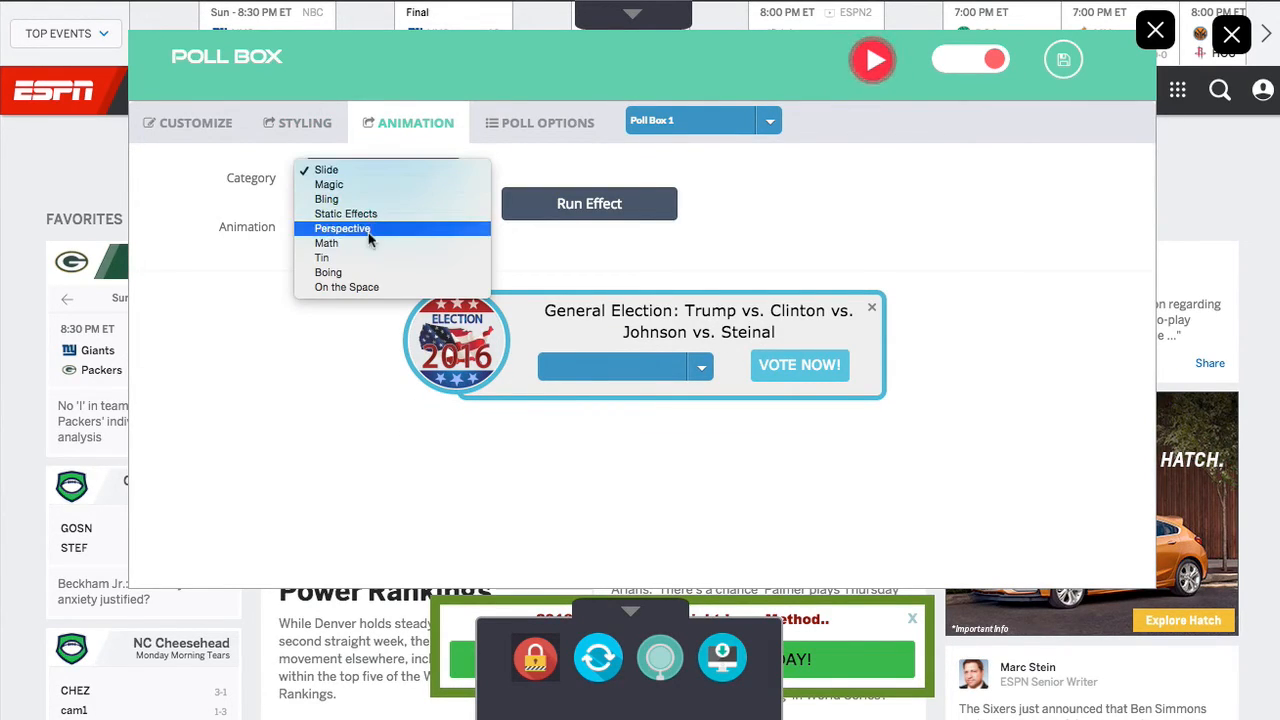
{"action": "left_click", "coordinate": [363, 244]}
{"action": "left_click", "coordinate": [376, 175]}
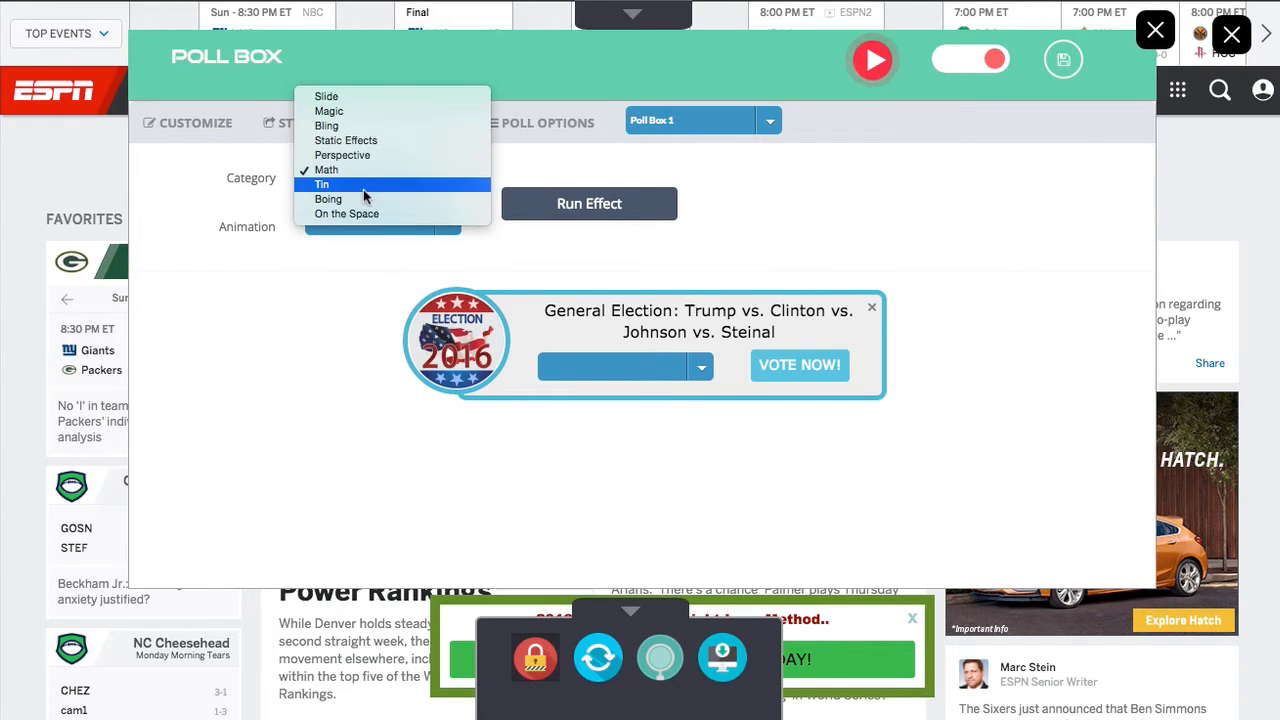
{"action": "left_click", "coordinate": [369, 199]}
{"action": "left_click", "coordinate": [582, 216]}
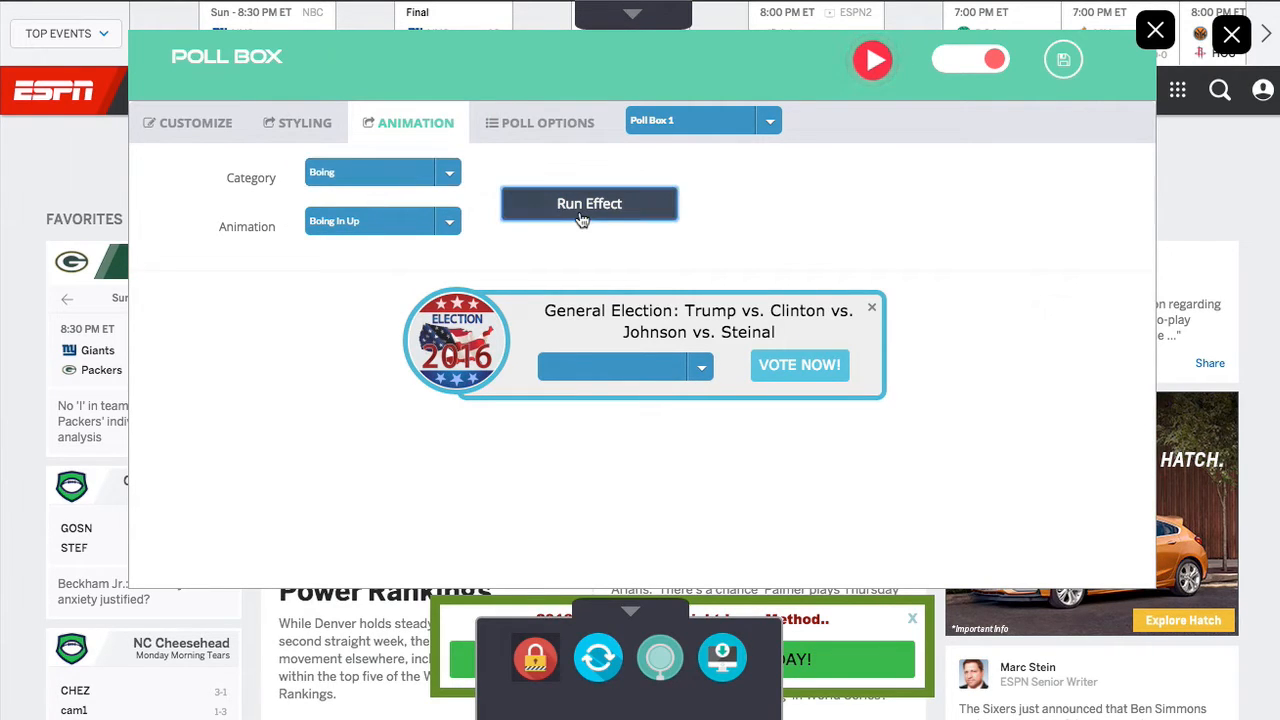
Step: Keep the poll's option count at 3 and enter the answers Choice a, Choice b and Choice c
{"action": "left_click", "coordinate": [551, 138]}
{"action": "left_click", "coordinate": [460, 172]}
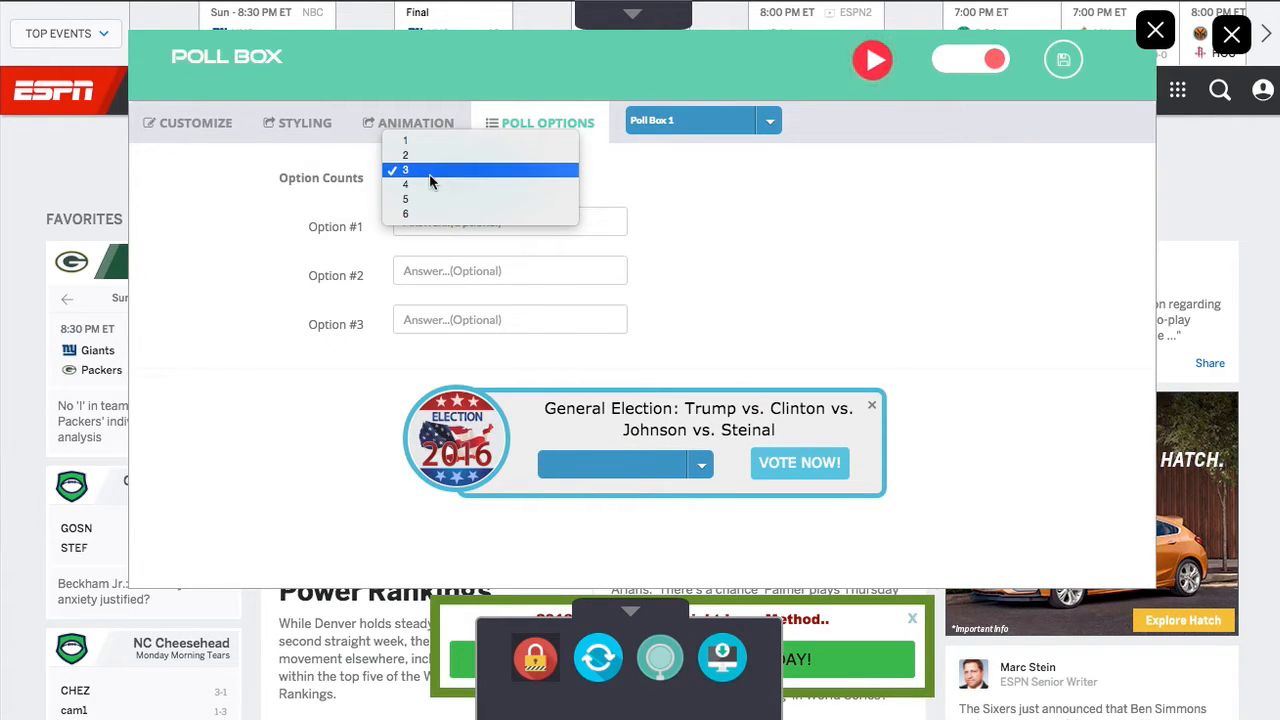
{"action": "left_click", "coordinate": [430, 174]}
{"action": "left_click", "coordinate": [422, 221]}
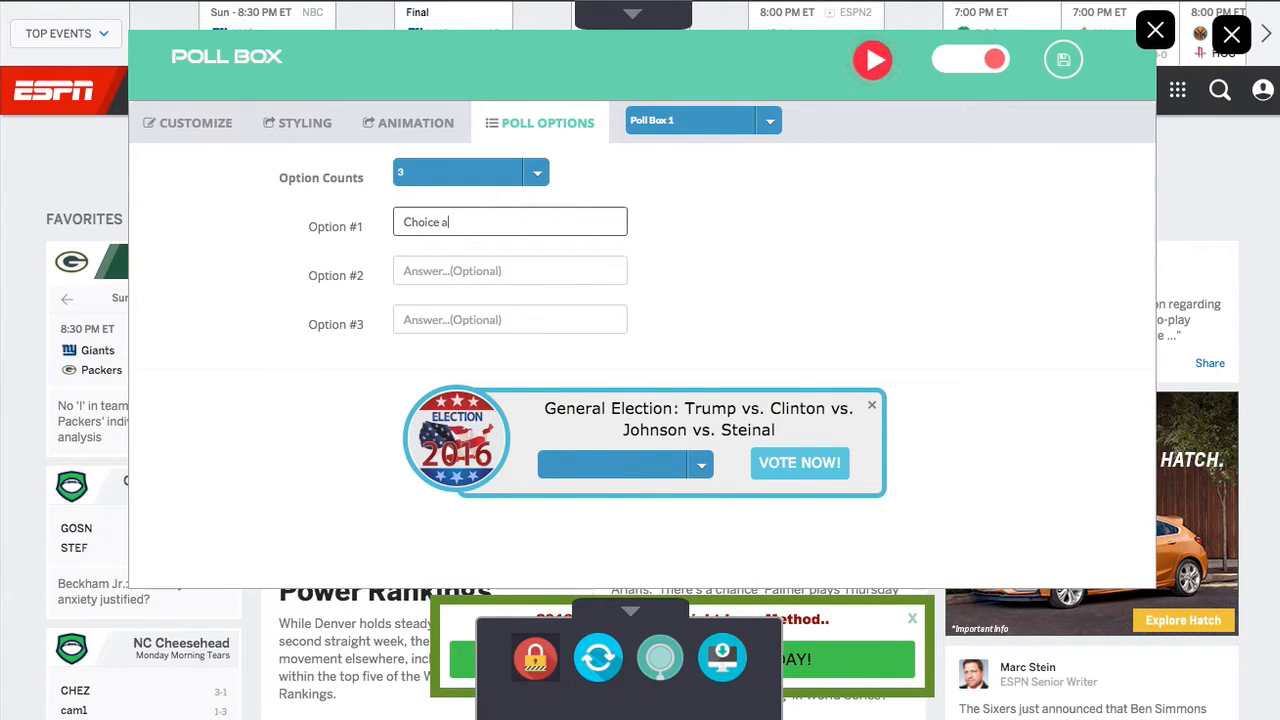
{"action": "key", "text": "Tab"}
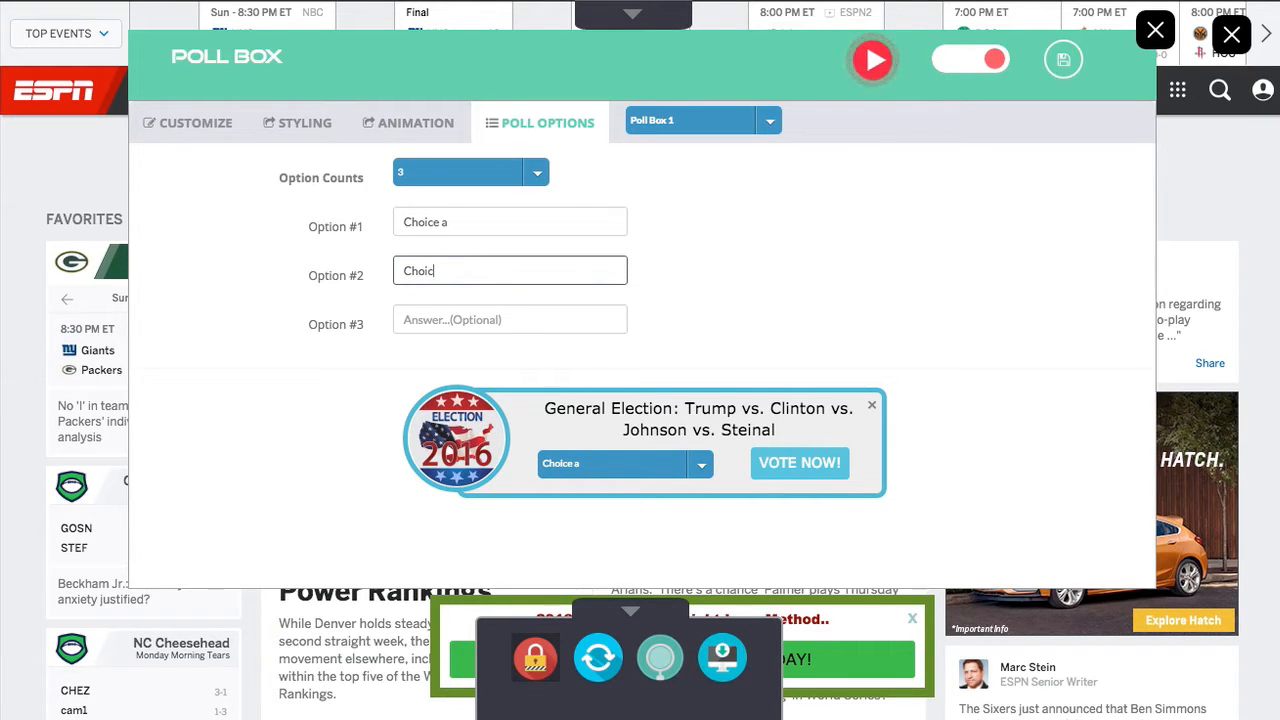
{"action": "key", "text": "Tab"}
{"action": "type", "text": "C"}
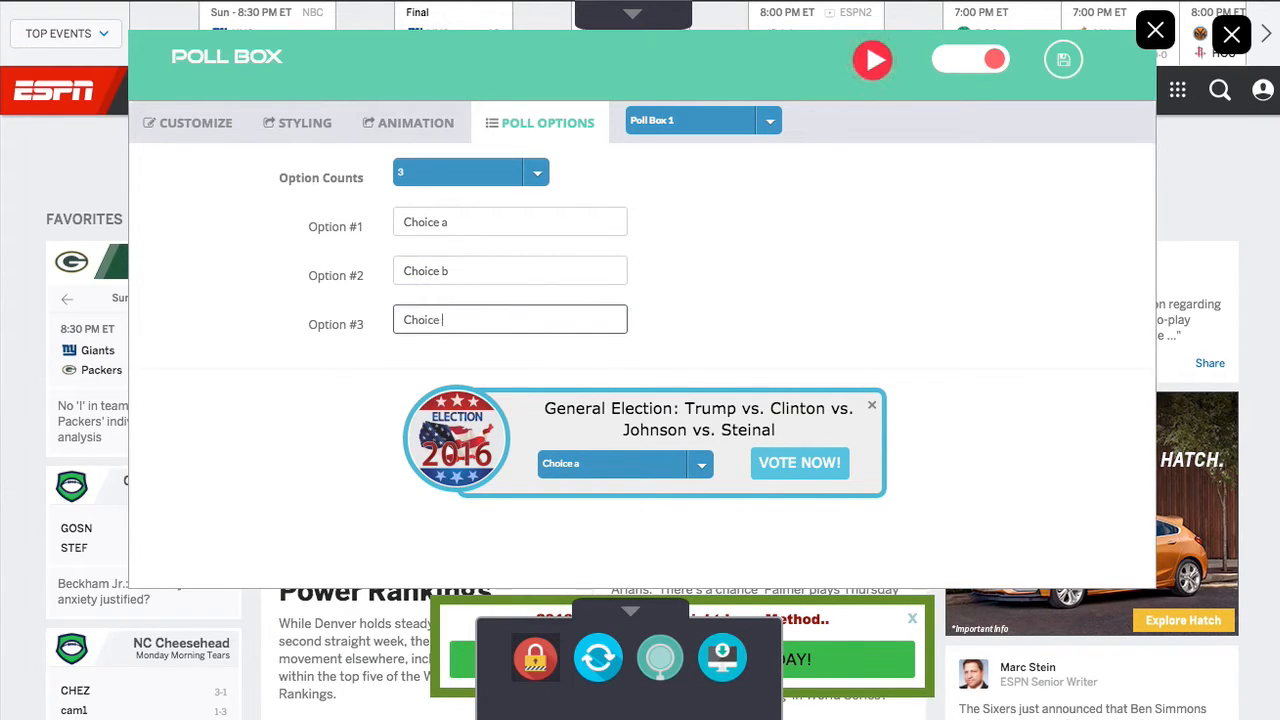
{"action": "left_click", "coordinate": [615, 180]}
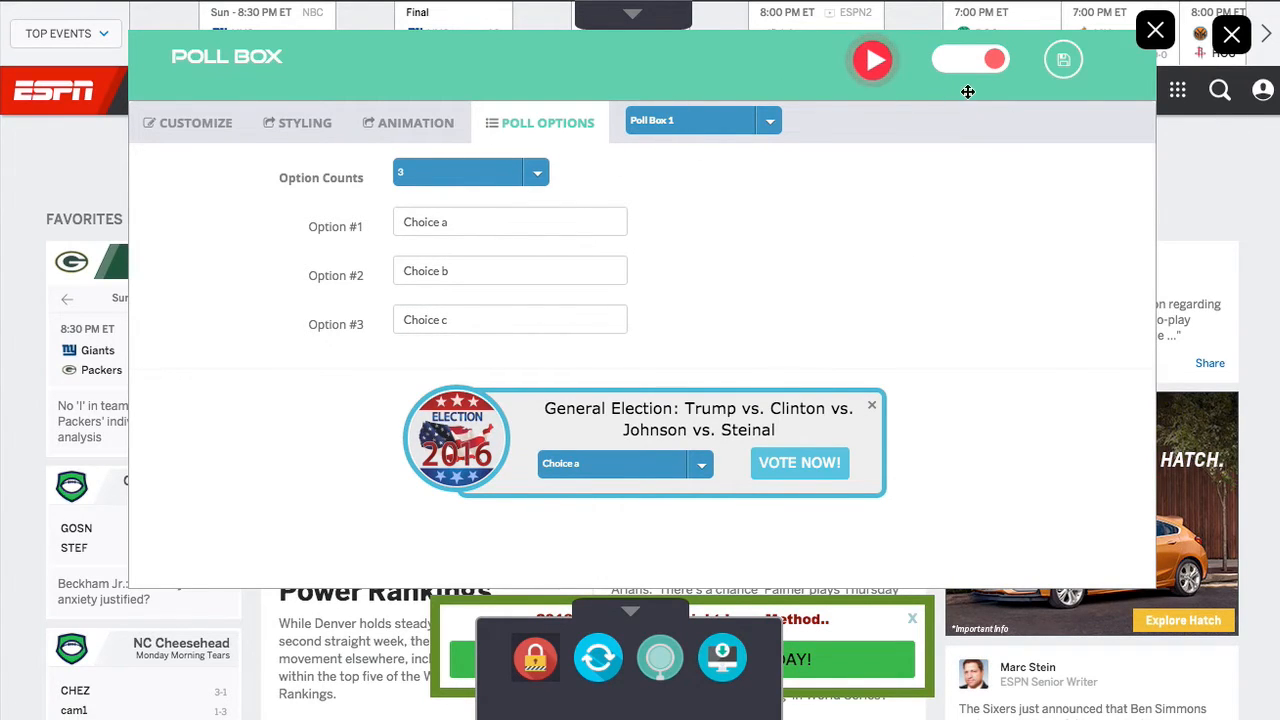
Step: Enable the poll box and save its settings
{"action": "left_click", "coordinate": [988, 62]}
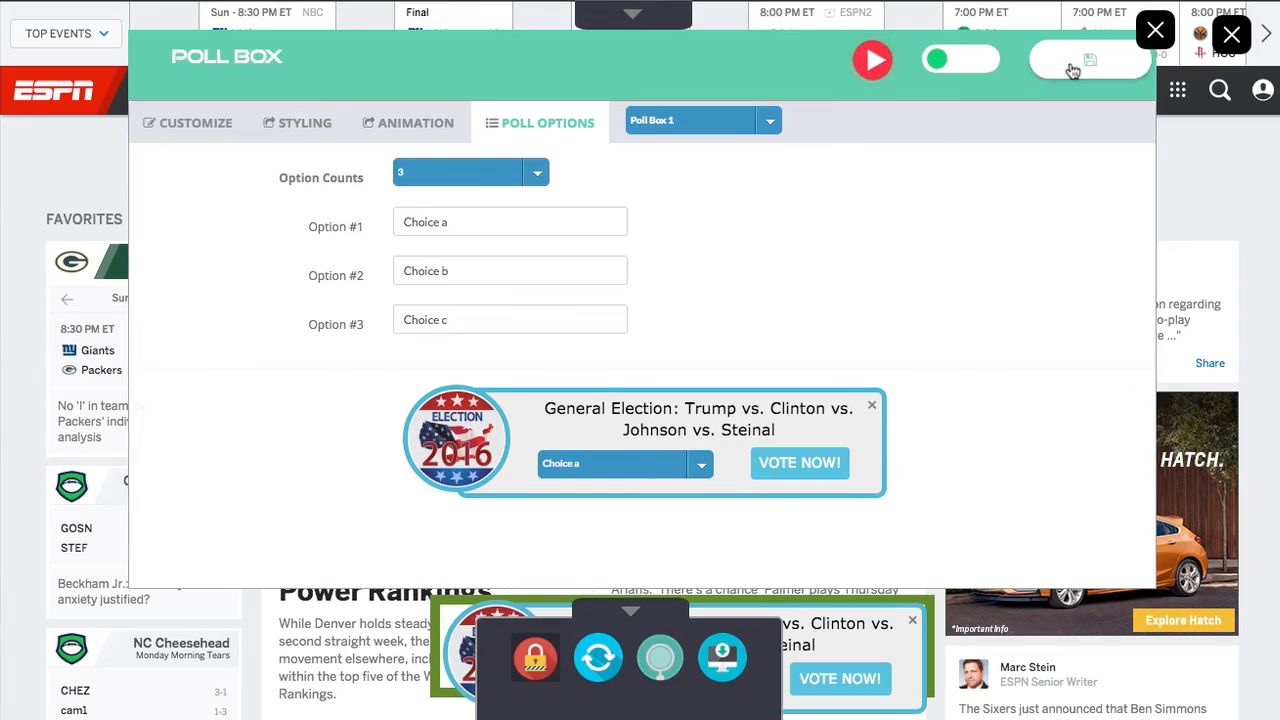
{"action": "left_click", "coordinate": [1072, 66]}
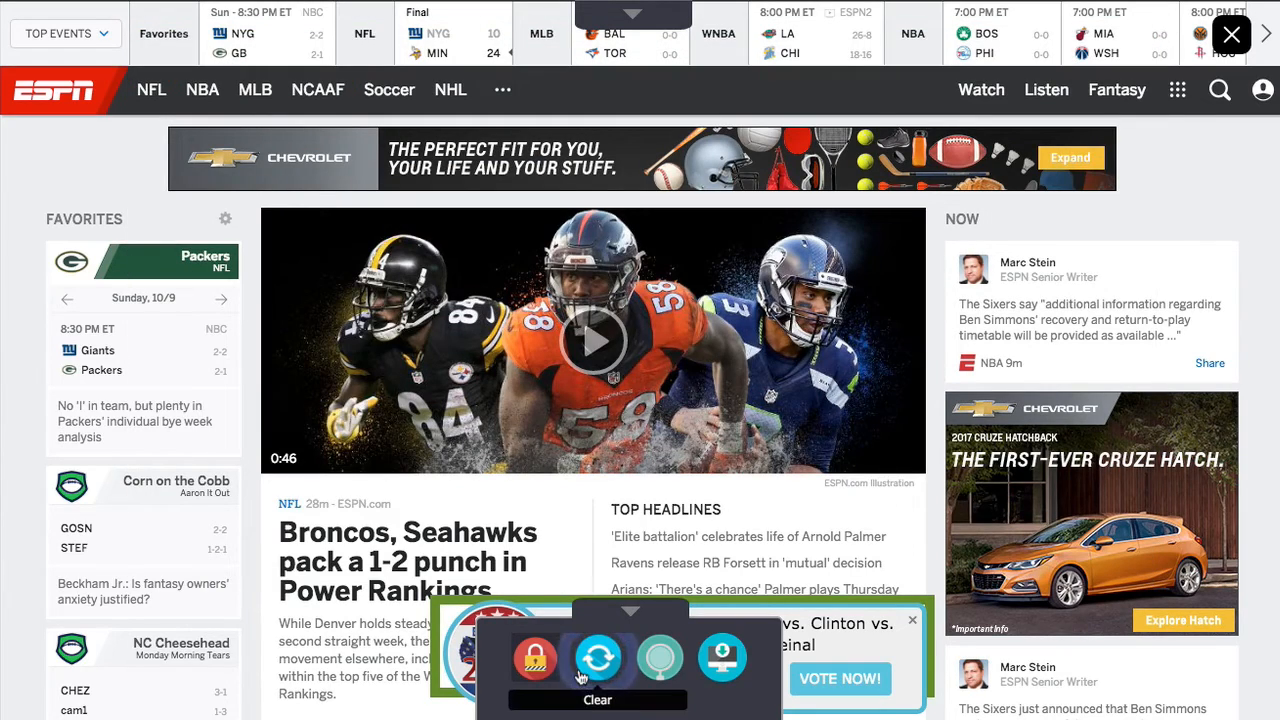
{"action": "left_click", "coordinate": [660, 662]}
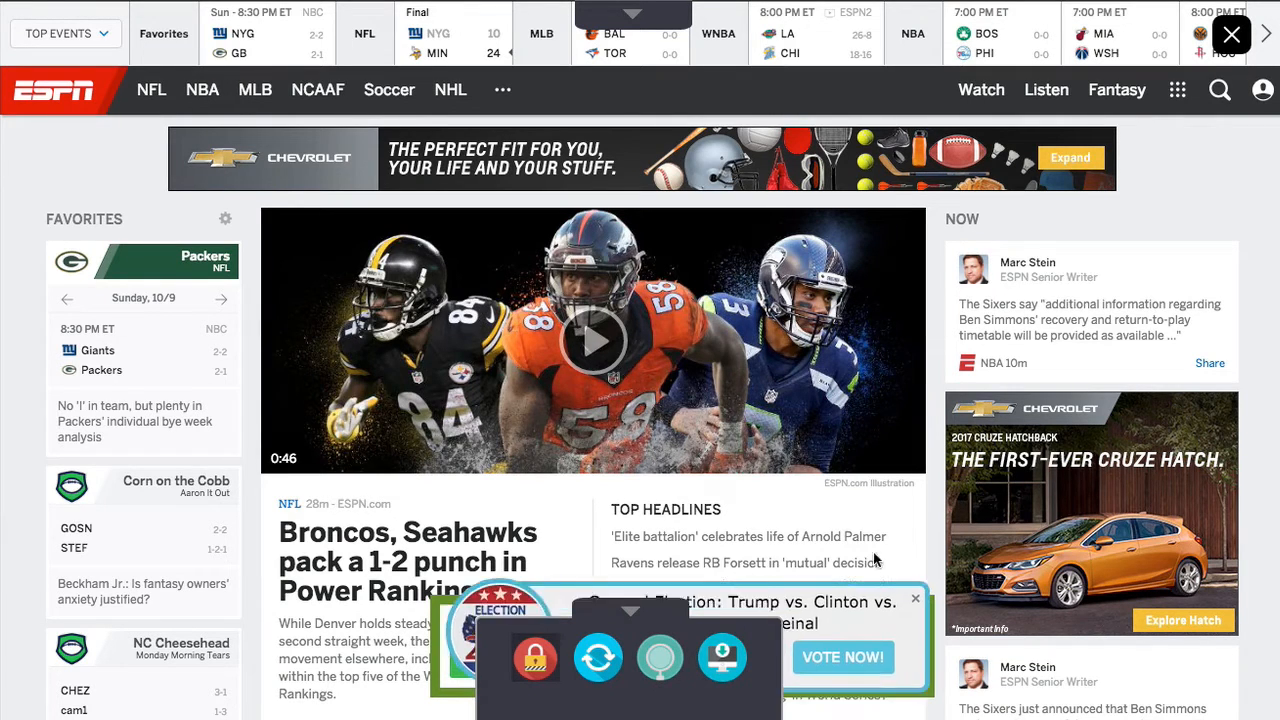
Step: Move the notify box to the page's lower-right corner and the poll box to its upper-left corner
{"action": "left_click_drag", "start_coordinate": [877, 613], "coordinate": [1223, 636]}
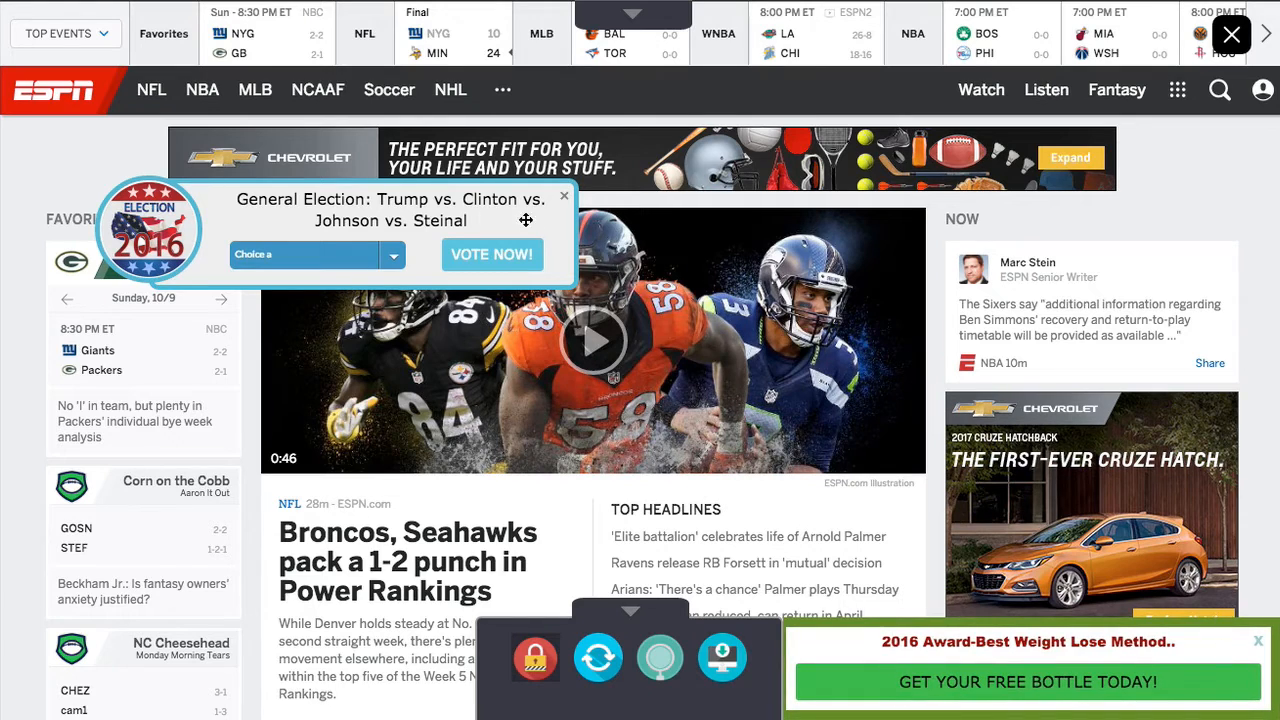
{"action": "left_click_drag", "start_coordinate": [437, 193], "coordinate": [320, 162]}
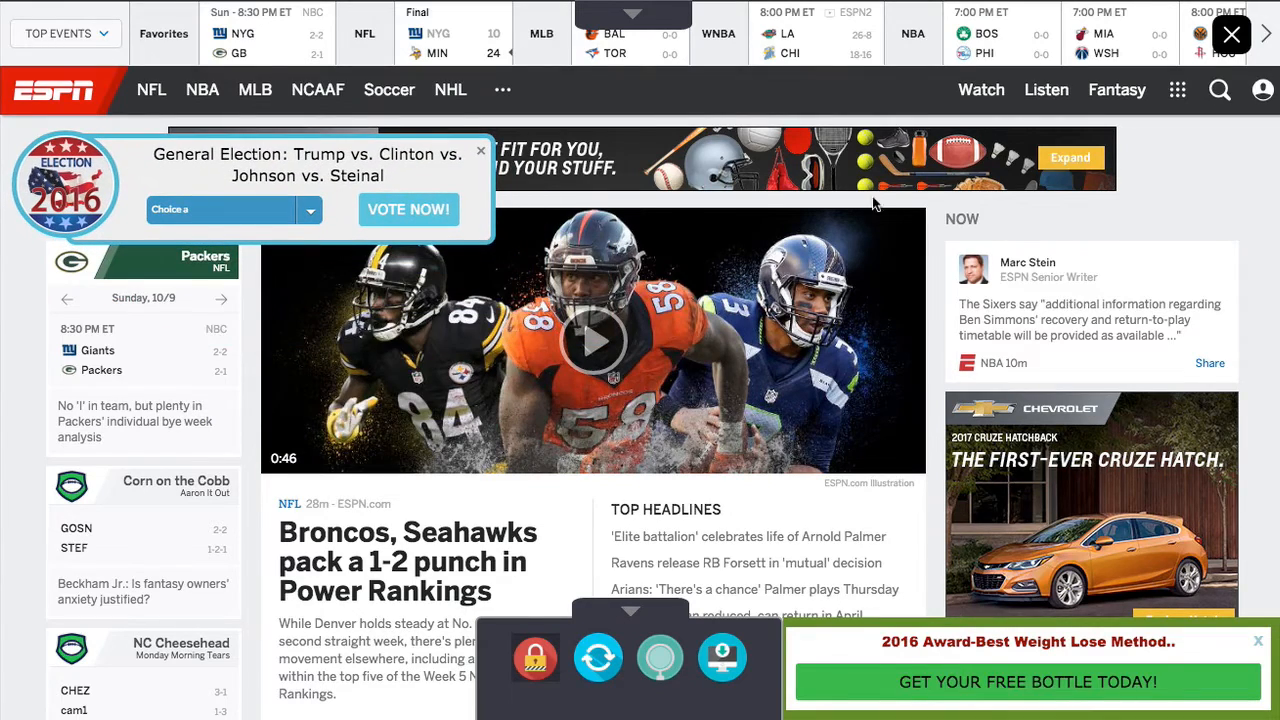
{"action": "left_click", "coordinate": [660, 657]}
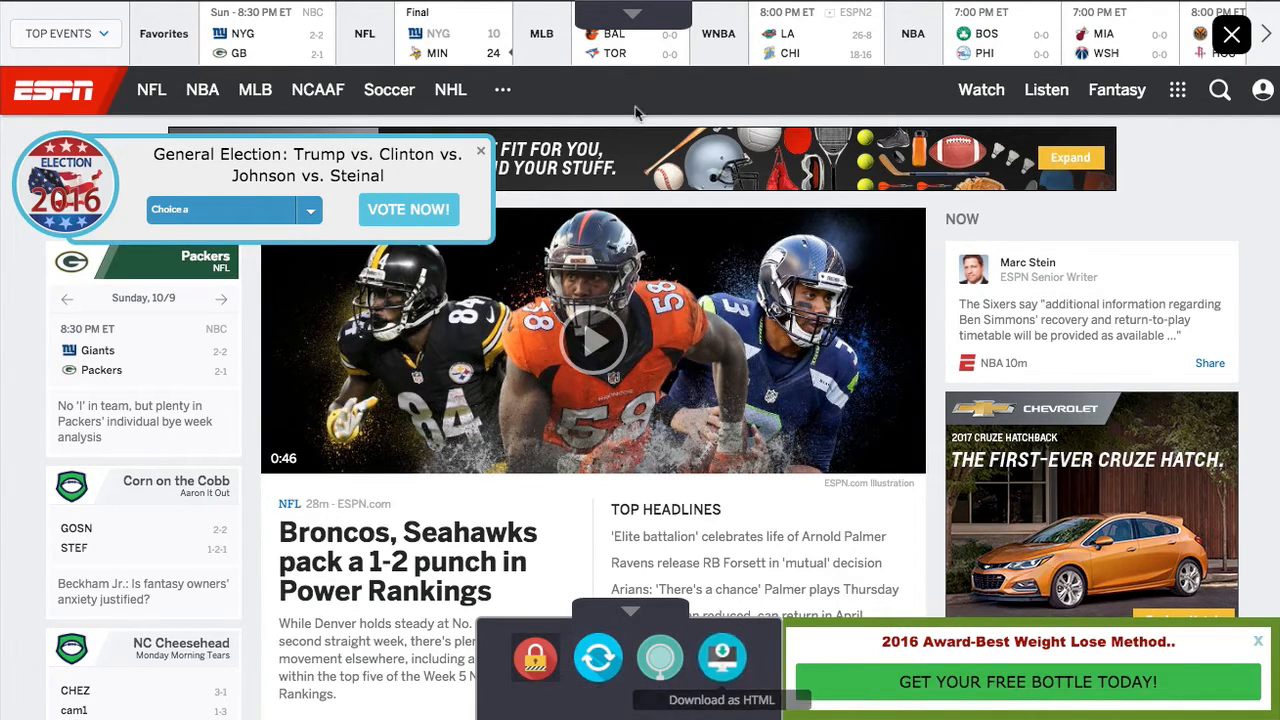
Step: Reopen the poll box settings, review its customization, styling and animation options, and close them unchanged
{"action": "left_click", "coordinate": [623, 18]}
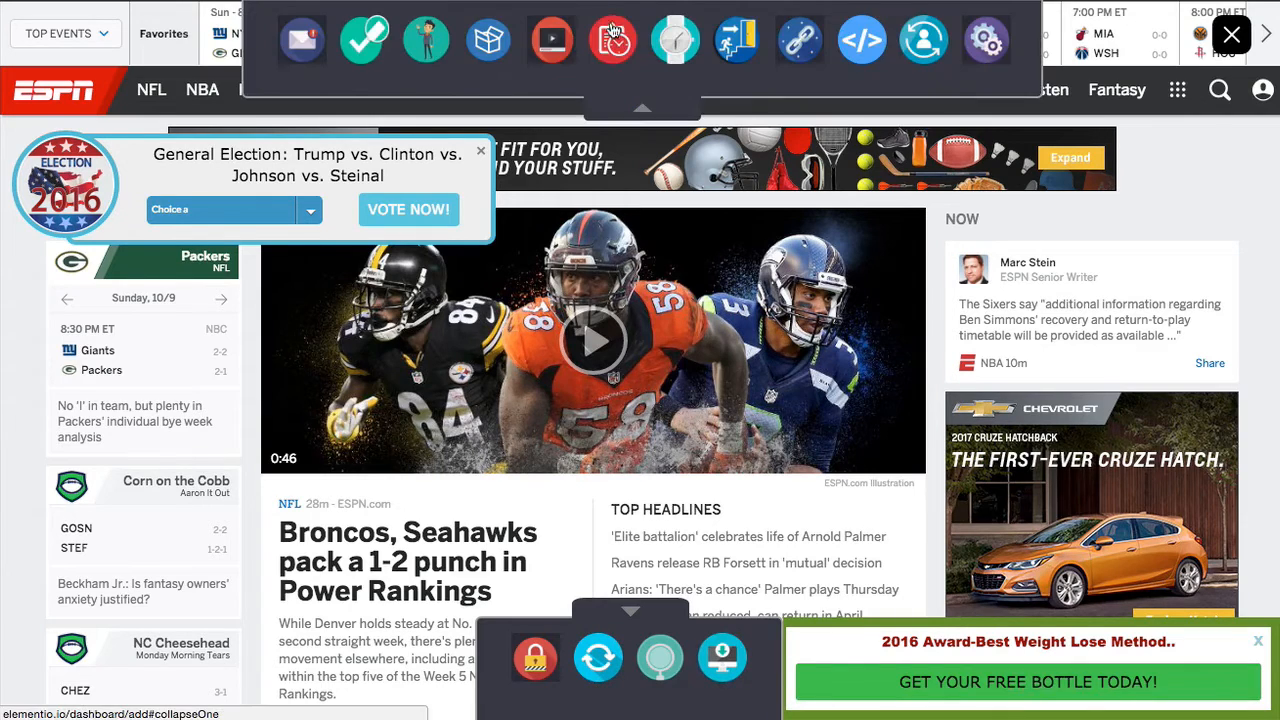
{"action": "left_click", "coordinate": [366, 40]}
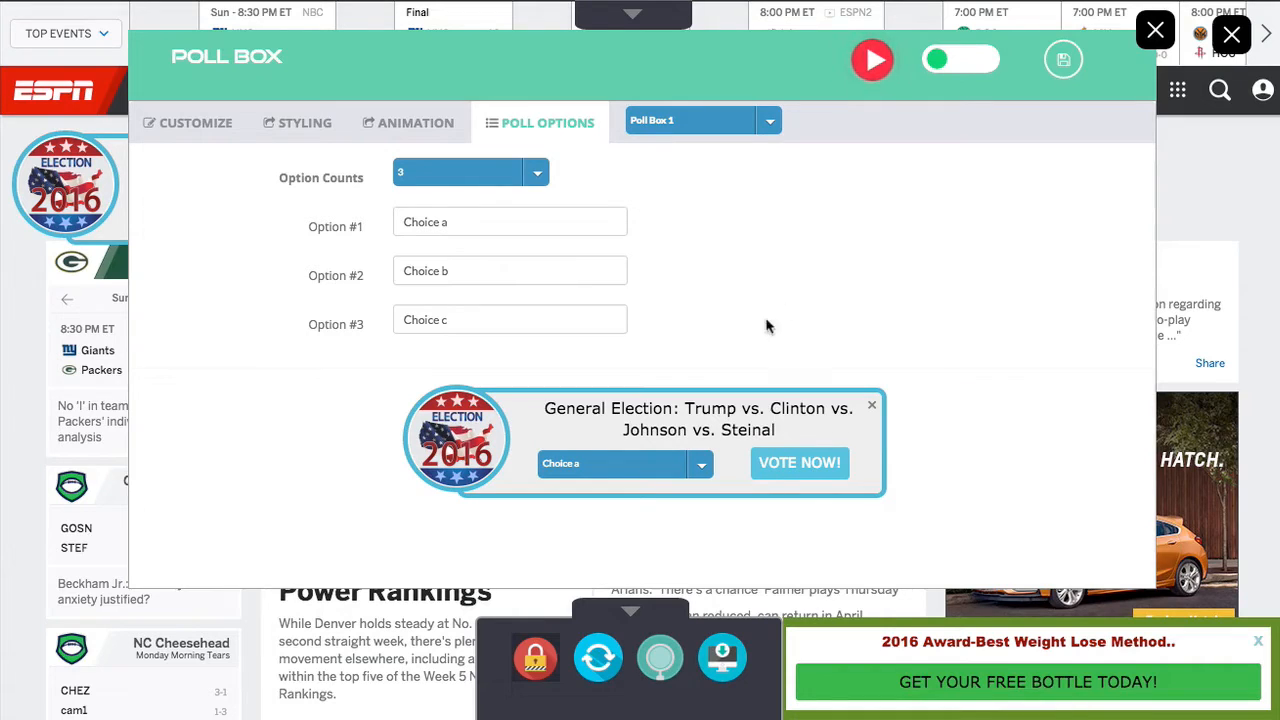
{"action": "left_click", "coordinate": [195, 123]}
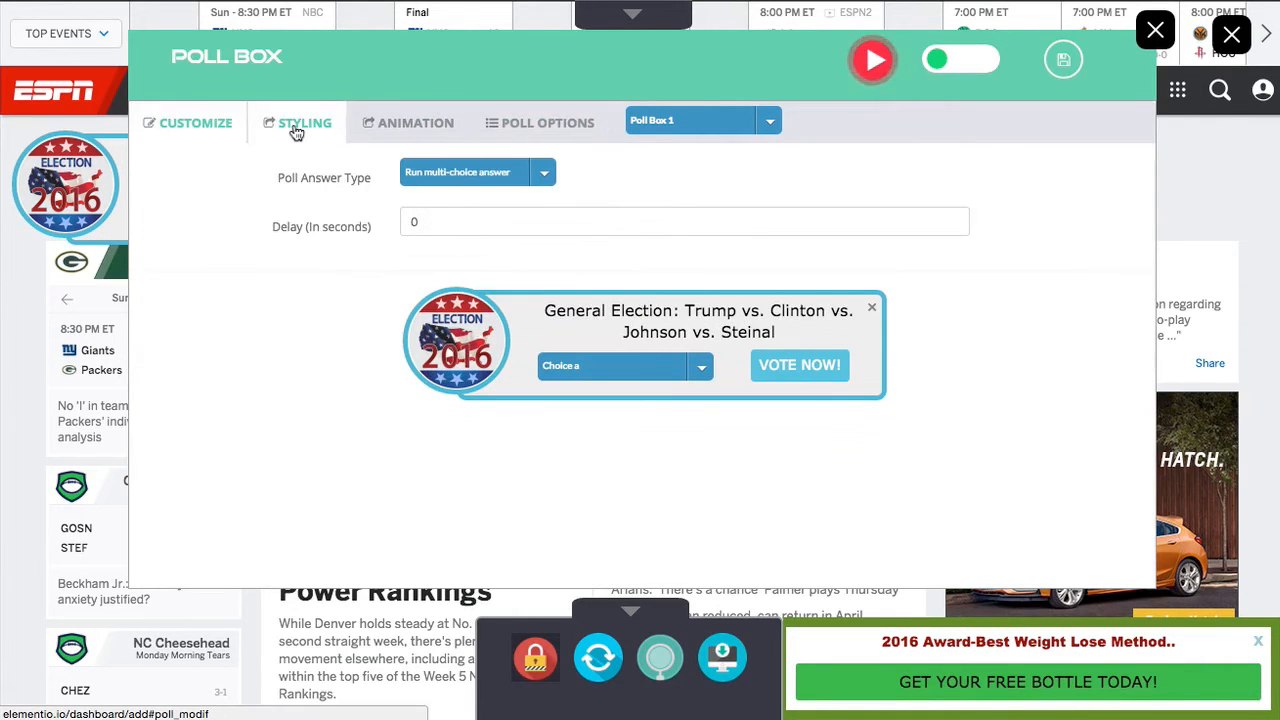
{"action": "left_click", "coordinate": [296, 130]}
{"action": "left_click", "coordinate": [375, 126]}
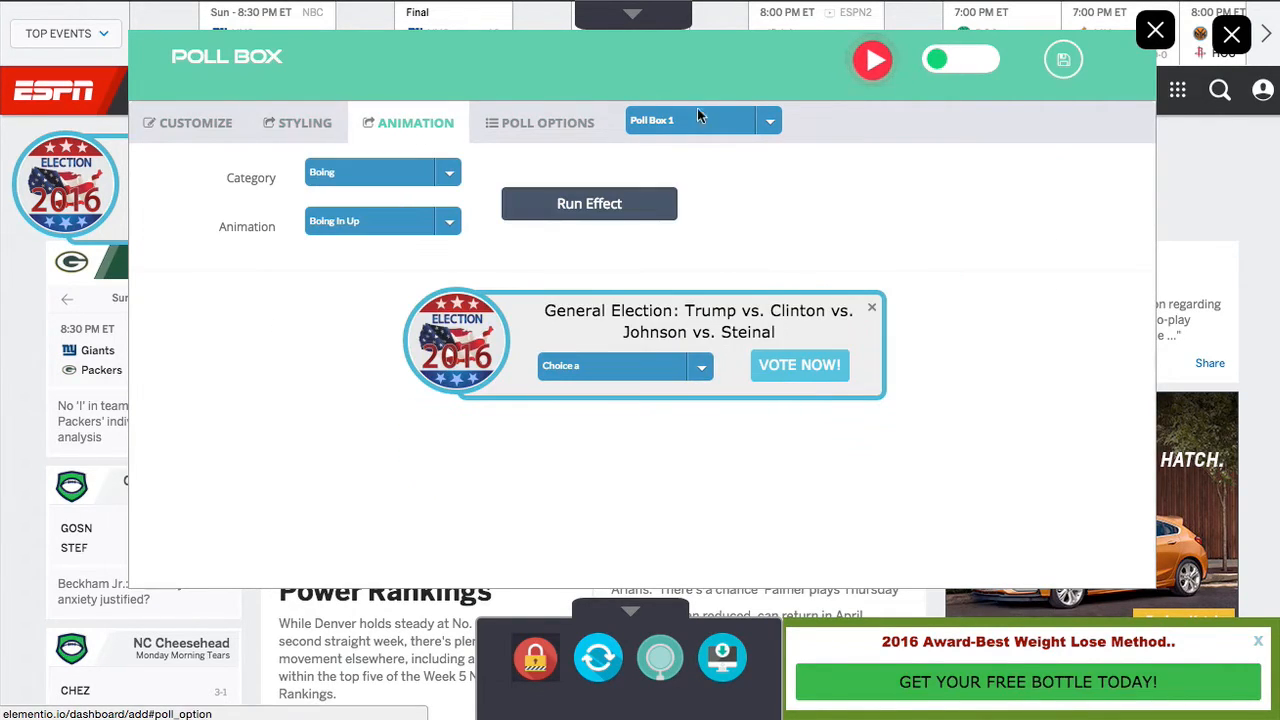
{"action": "left_click", "coordinate": [1155, 33]}
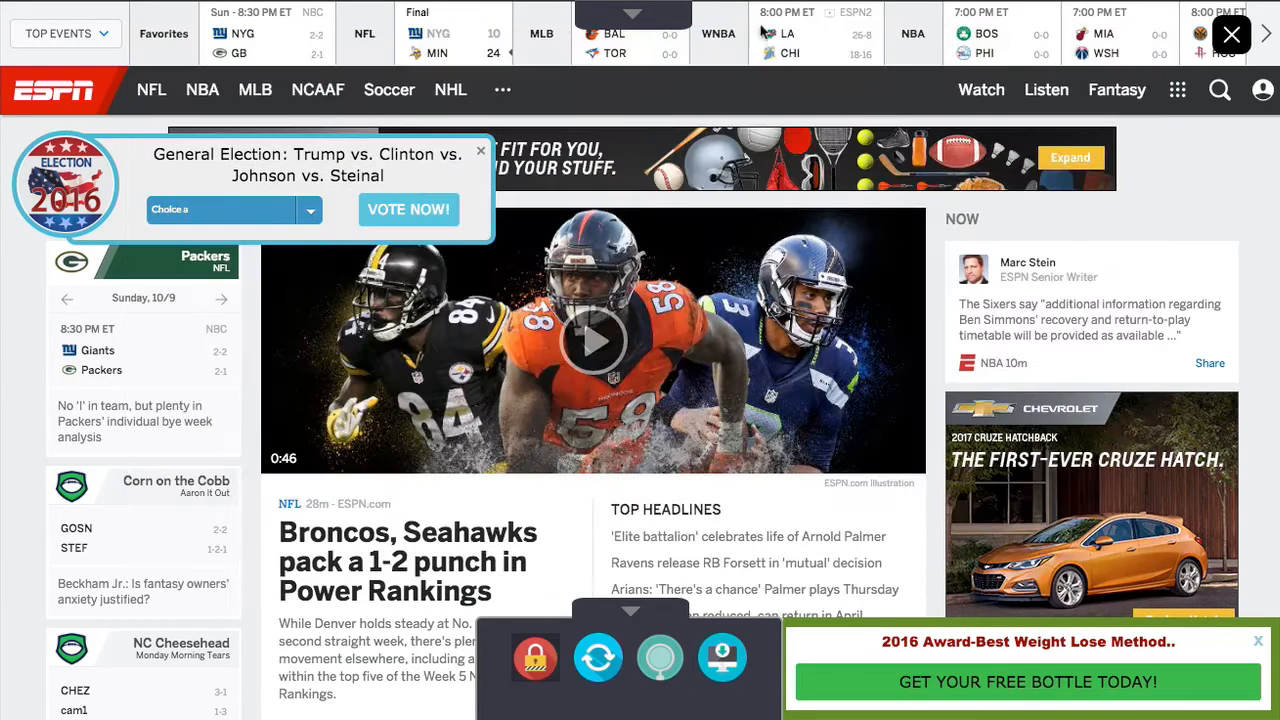
Step: Open the Characters element's settings and select the red-shirted male character fourth in the second row
{"action": "left_click", "coordinate": [624, 10]}
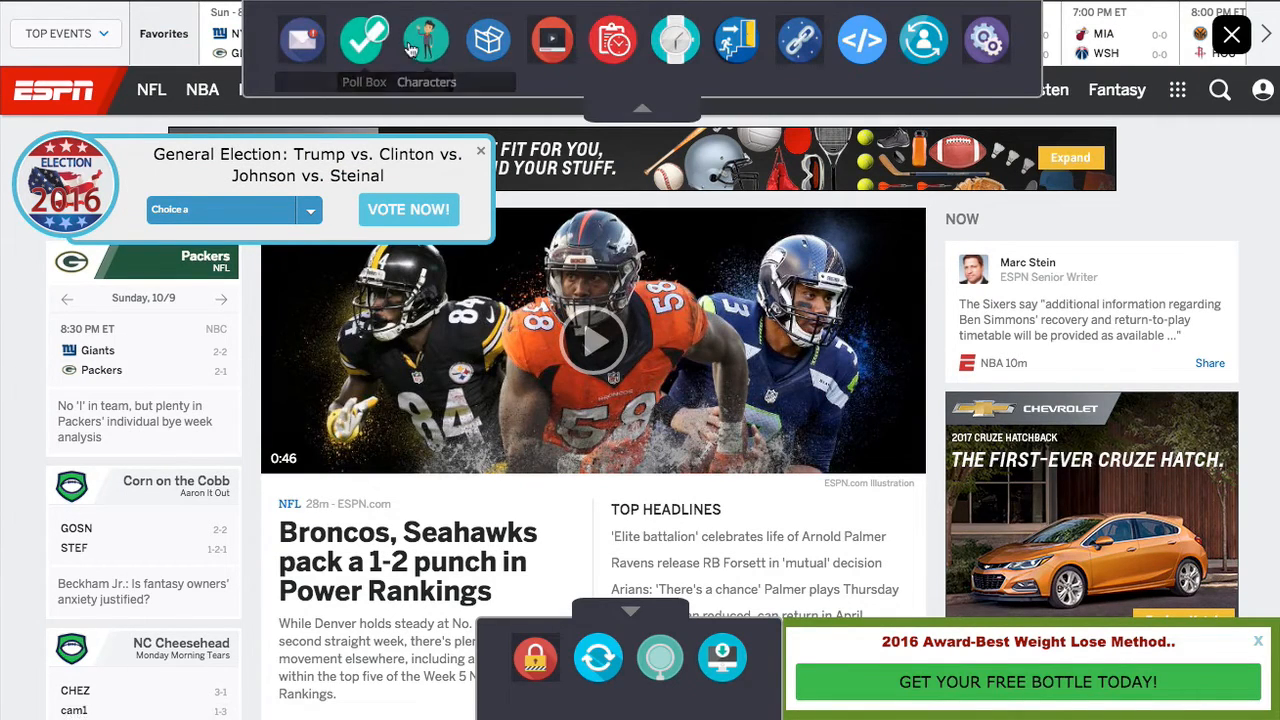
{"action": "left_click", "coordinate": [428, 42]}
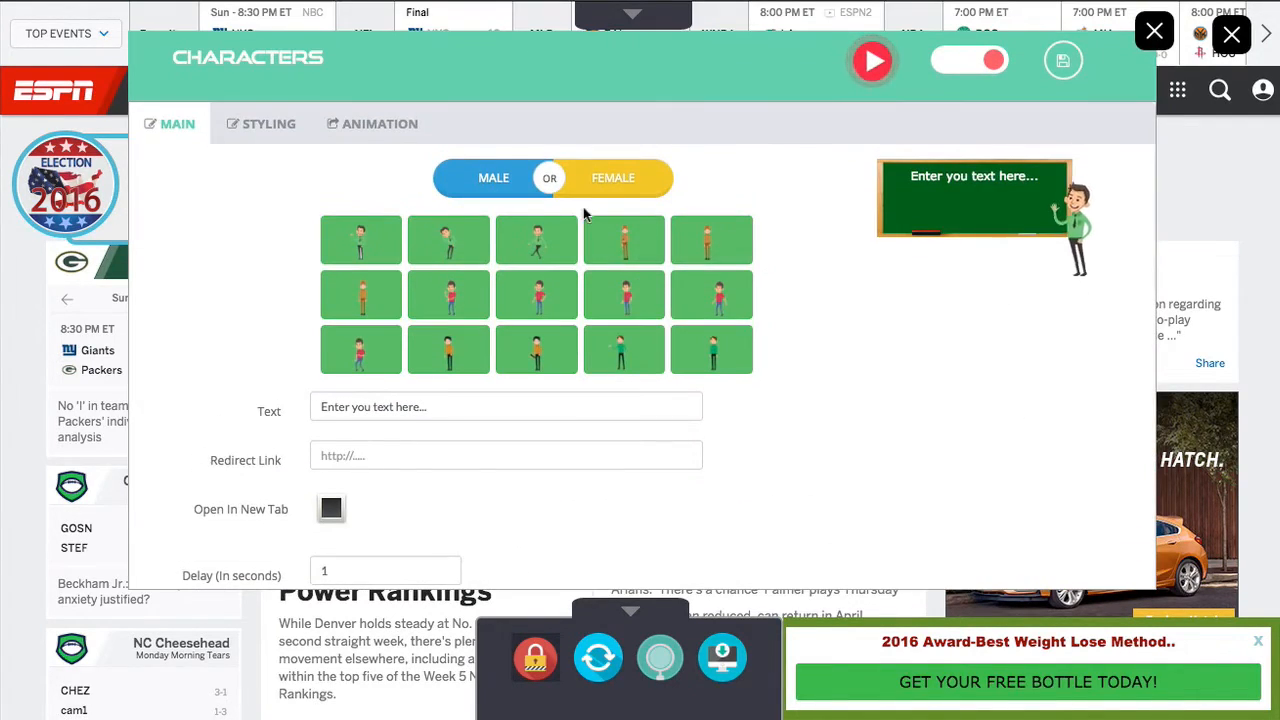
{"action": "left_click", "coordinate": [605, 181]}
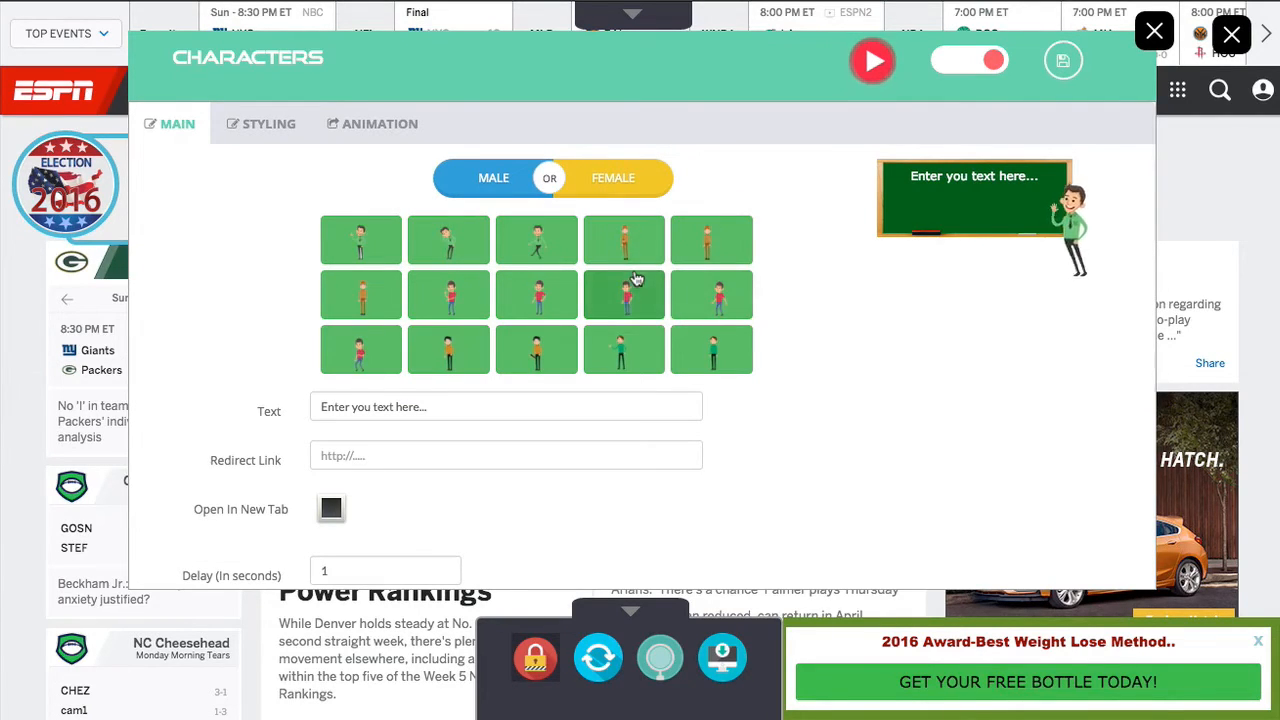
{"action": "left_click", "coordinate": [633, 280]}
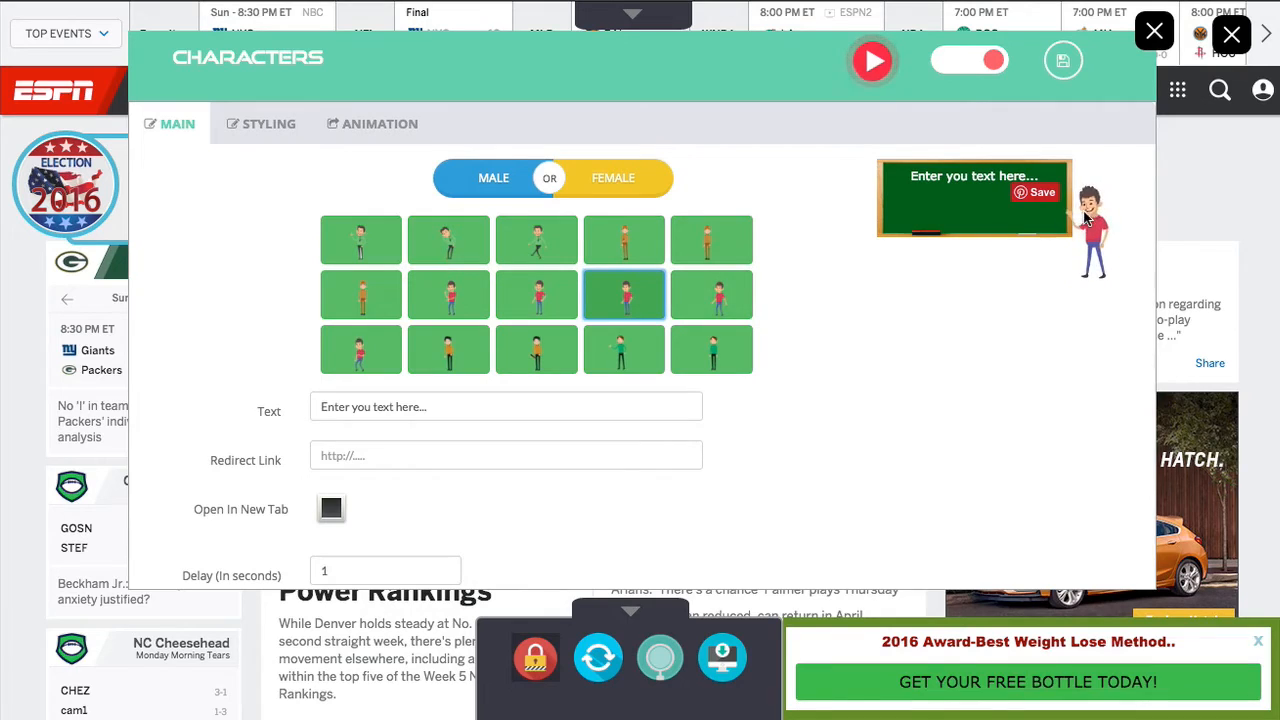
Step: Set the character's board text to "Act Now Before The Early Bird Special Ends..."
{"action": "left_click", "coordinate": [404, 410]}
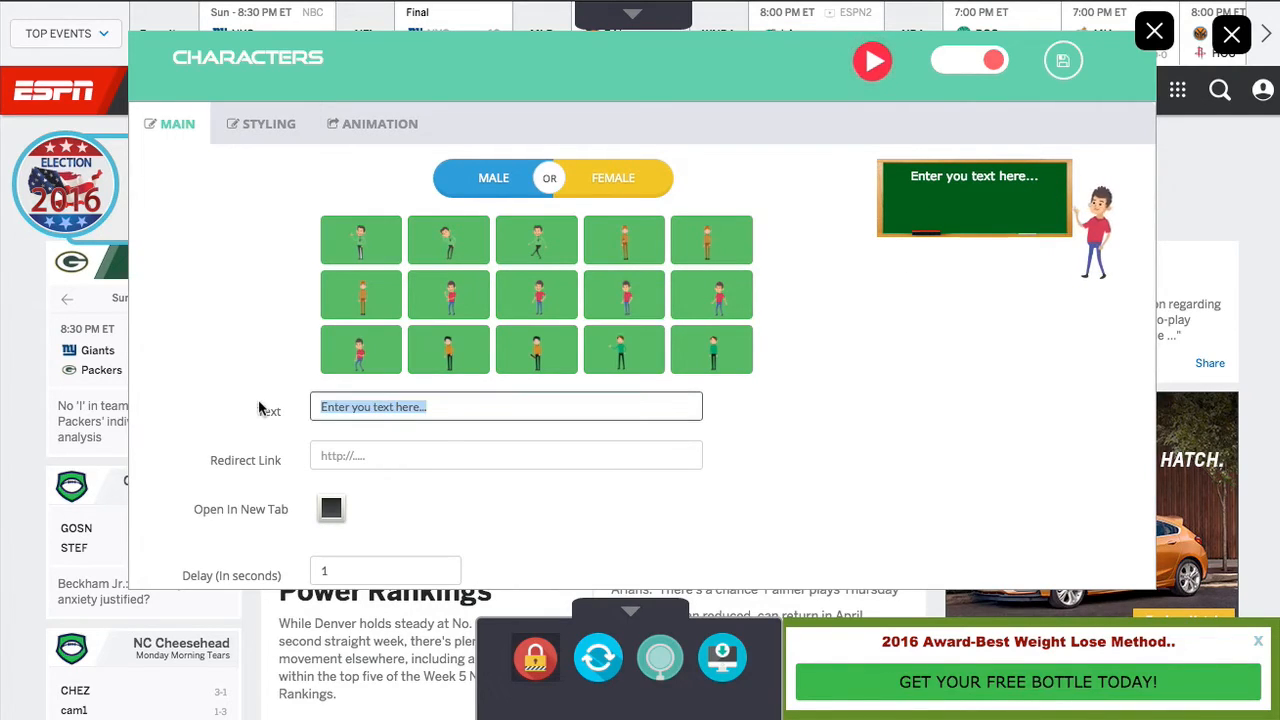
{"action": "type", "text": "Act Now"}
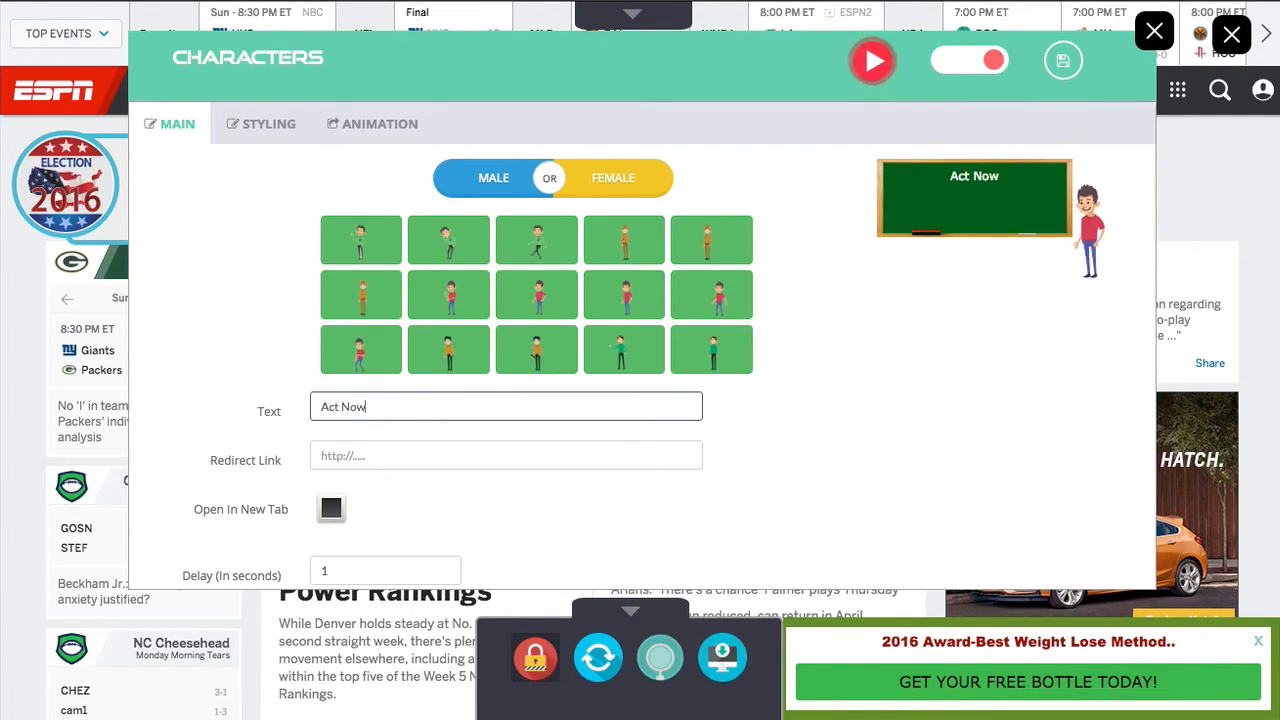
{"action": "type", "text": " Before The Early Birs"}
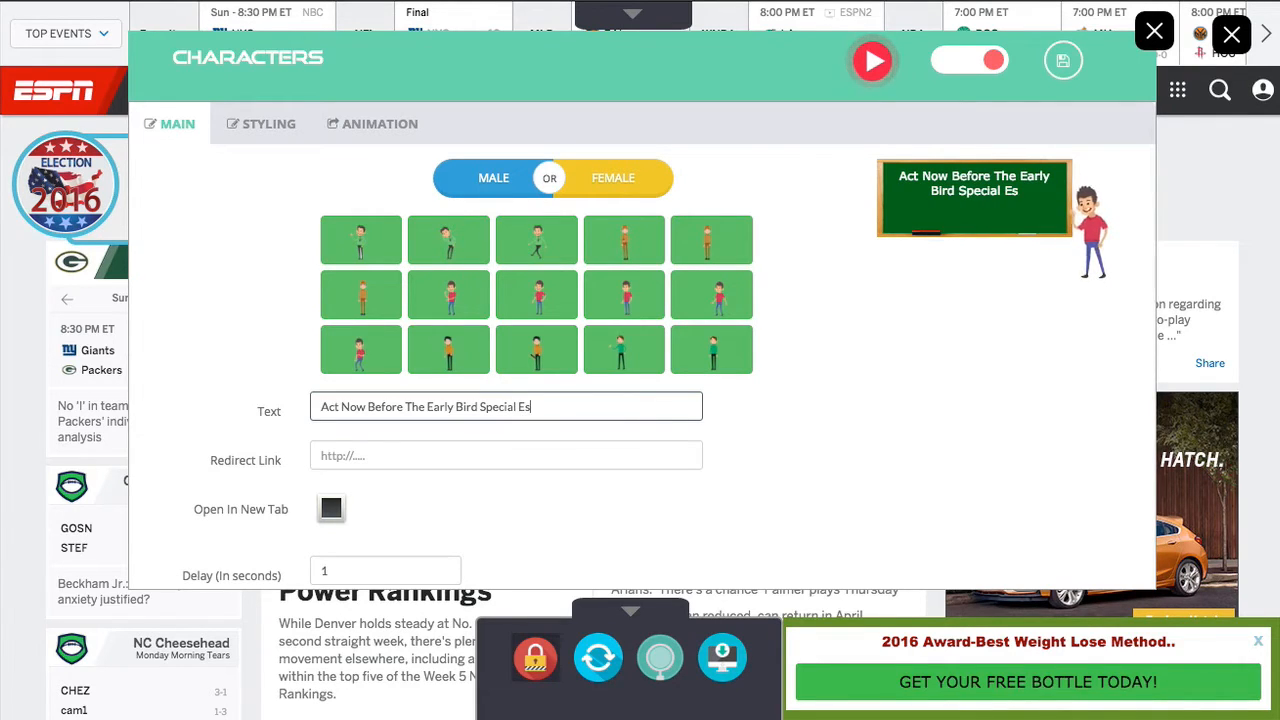
{"action": "type", "text": "Special Ends..."}
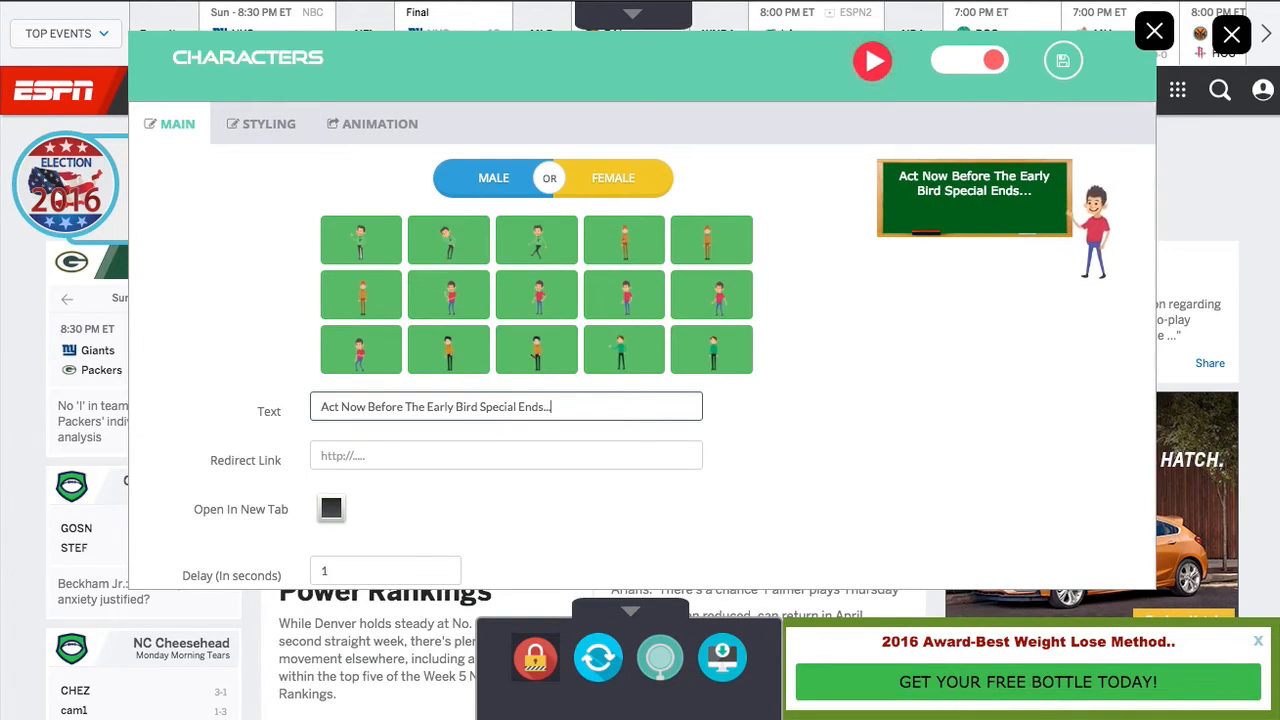
{"action": "left_click", "coordinate": [355, 445]}
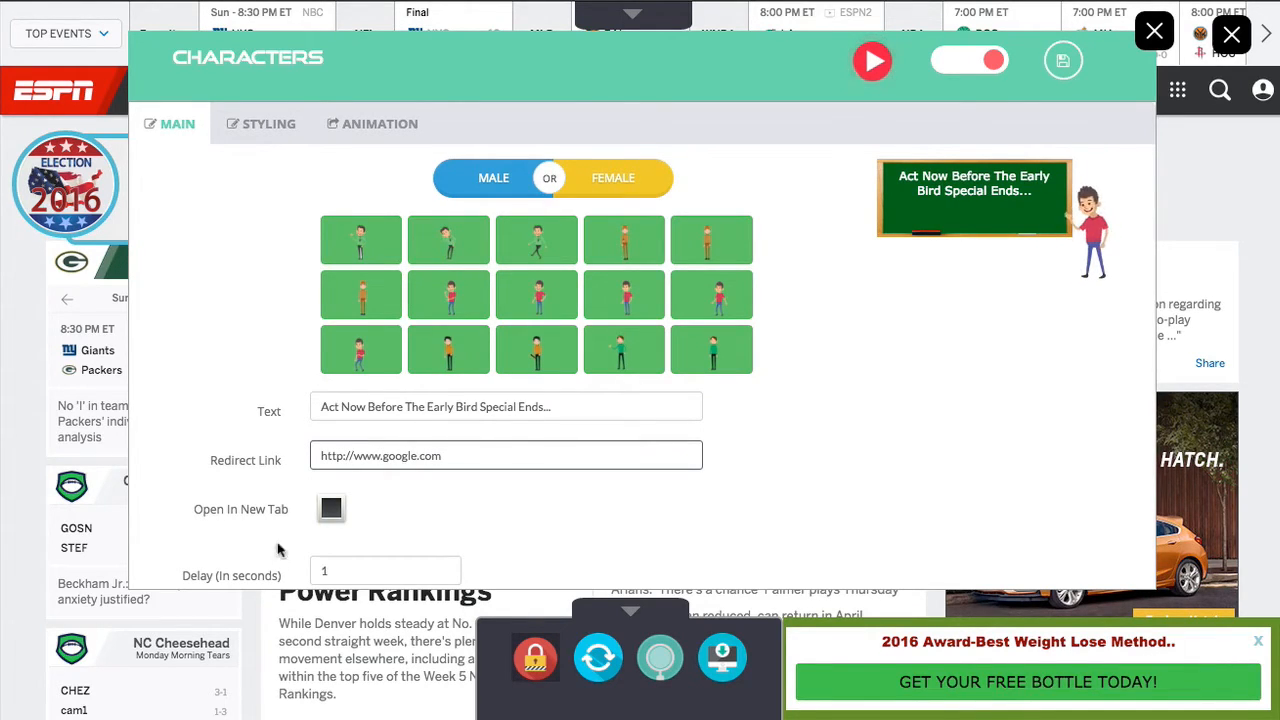
{"action": "left_click", "coordinate": [330, 510]}
{"action": "scroll", "coordinate": [432, 500], "scroll_direction": "down", "scroll_amount": 1}
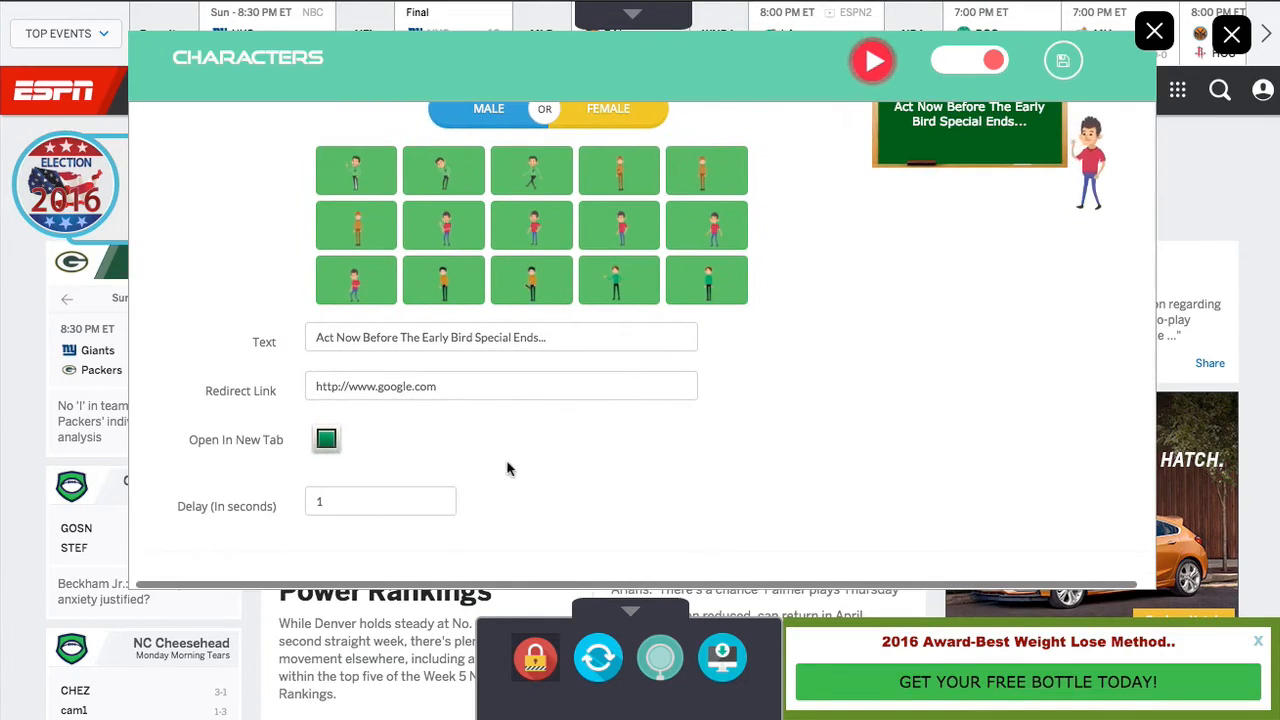
Step: Style the character's board with text color B3FFB0 and board color 482C57
{"action": "scroll", "coordinate": [508, 466], "scroll_direction": "up", "scroll_amount": 1}
{"action": "left_click", "coordinate": [265, 112]}
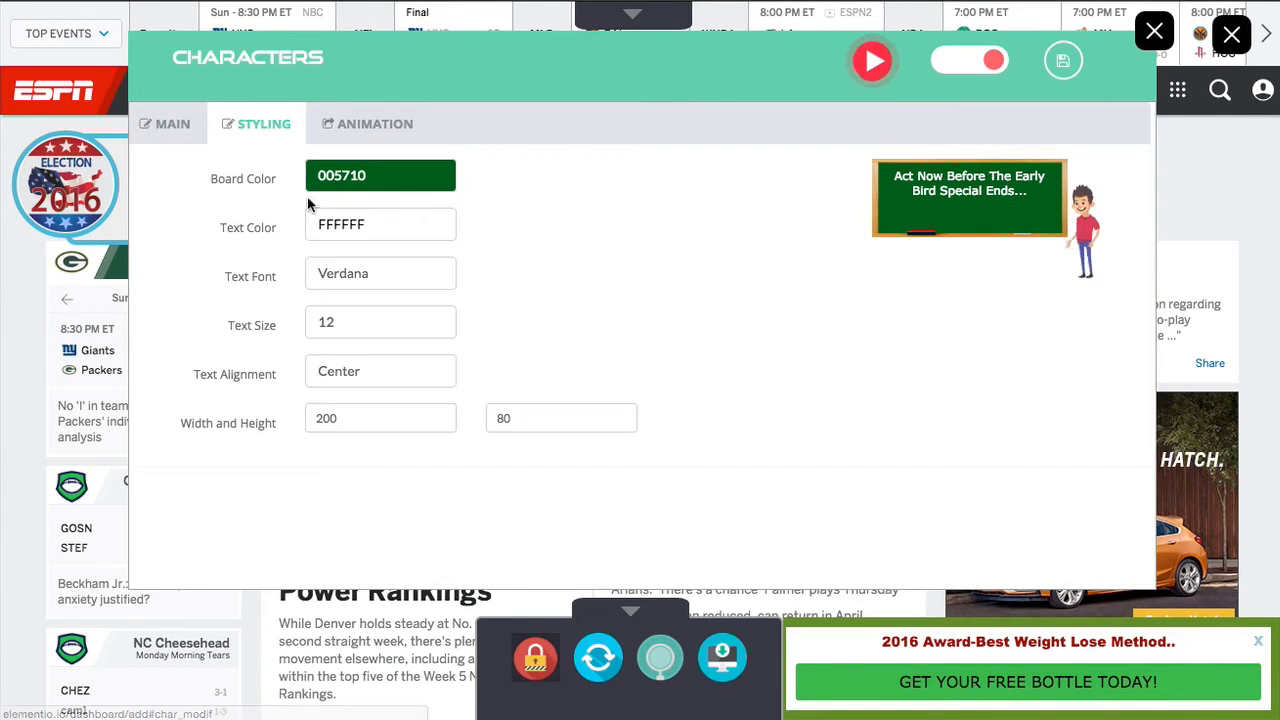
{"action": "left_click", "coordinate": [377, 226]}
{"action": "left_click_drag", "start_coordinate": [400, 303], "coordinate": [376, 322]}
{"action": "left_click", "coordinate": [380, 175]}
{"action": "left_click_drag", "start_coordinate": [437, 277], "coordinate": [455, 256]}
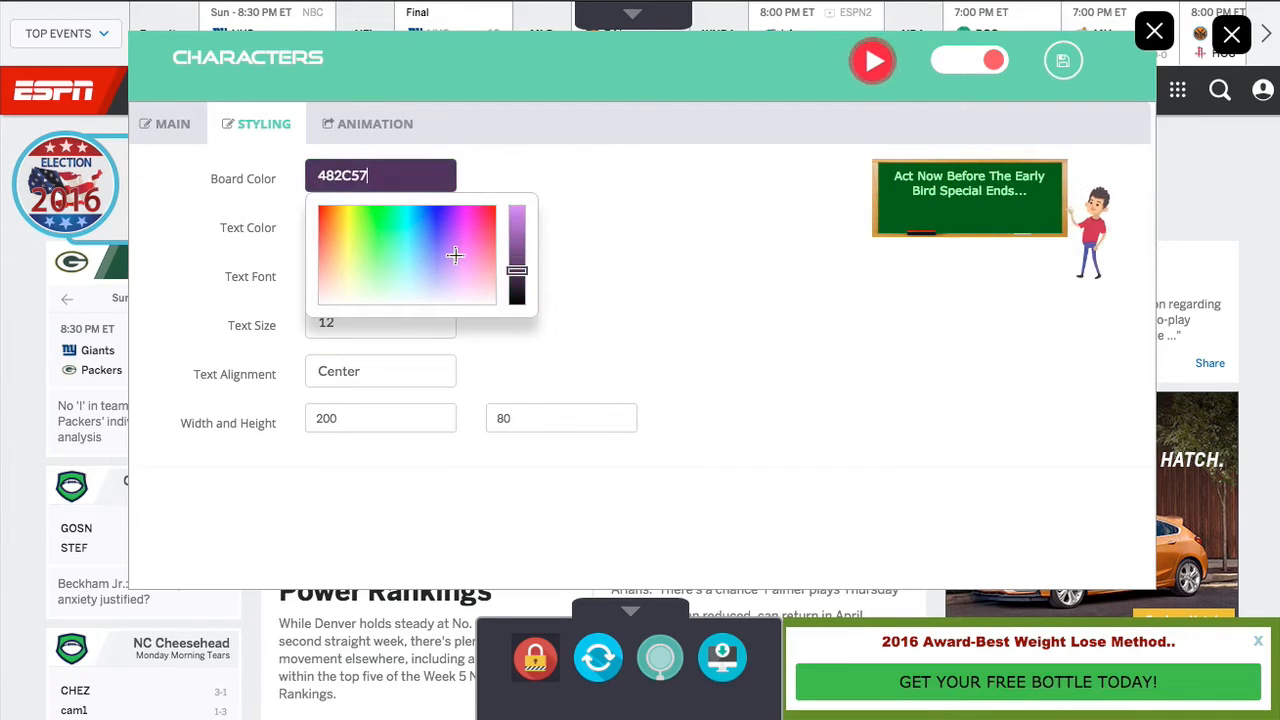
{"action": "left_click", "coordinate": [603, 185]}
Step: Change the character's board text font to Comic Sans, keeping the text size at 12
{"action": "left_click", "coordinate": [380, 273]}
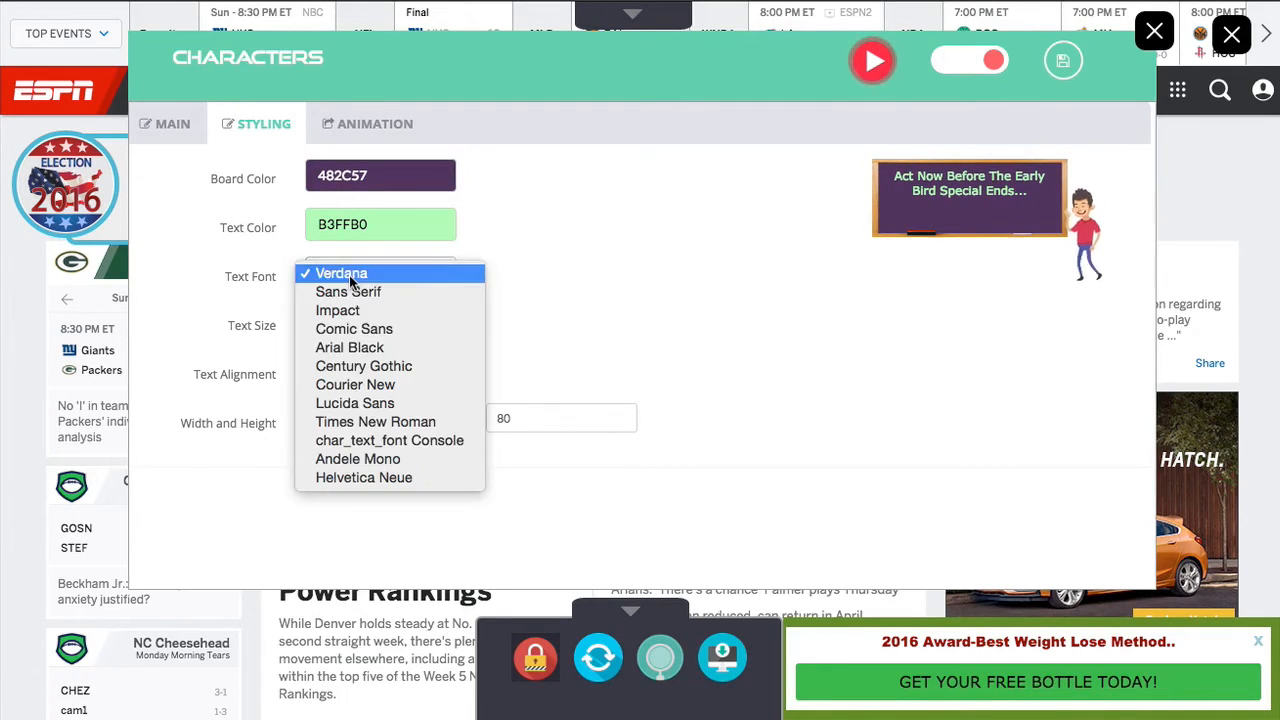
{"action": "left_click", "coordinate": [370, 329]}
{"action": "left_click_drag", "start_coordinate": [377, 320], "coordinate": [261, 322]}
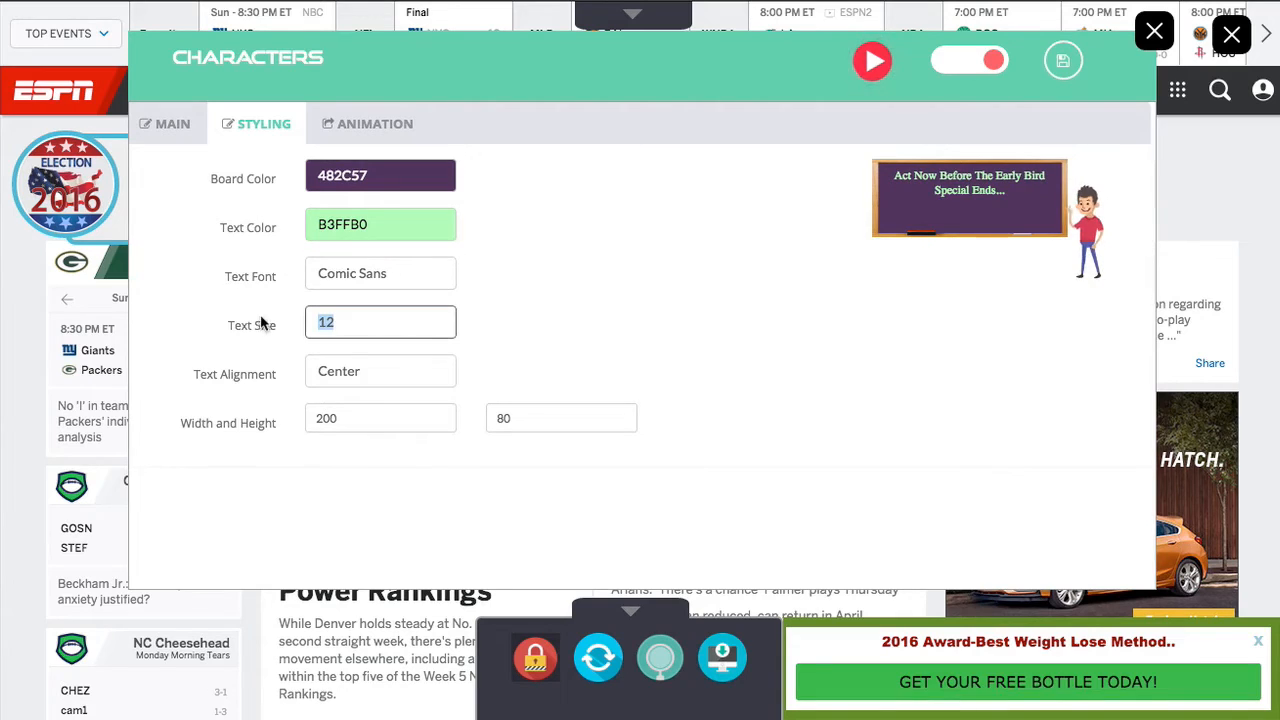
{"action": "left_click", "coordinate": [578, 319]}
Step: Set the character board's width to 300, try a height of 200, and settle on a height of 50
{"action": "double_click", "coordinate": [341, 420]}
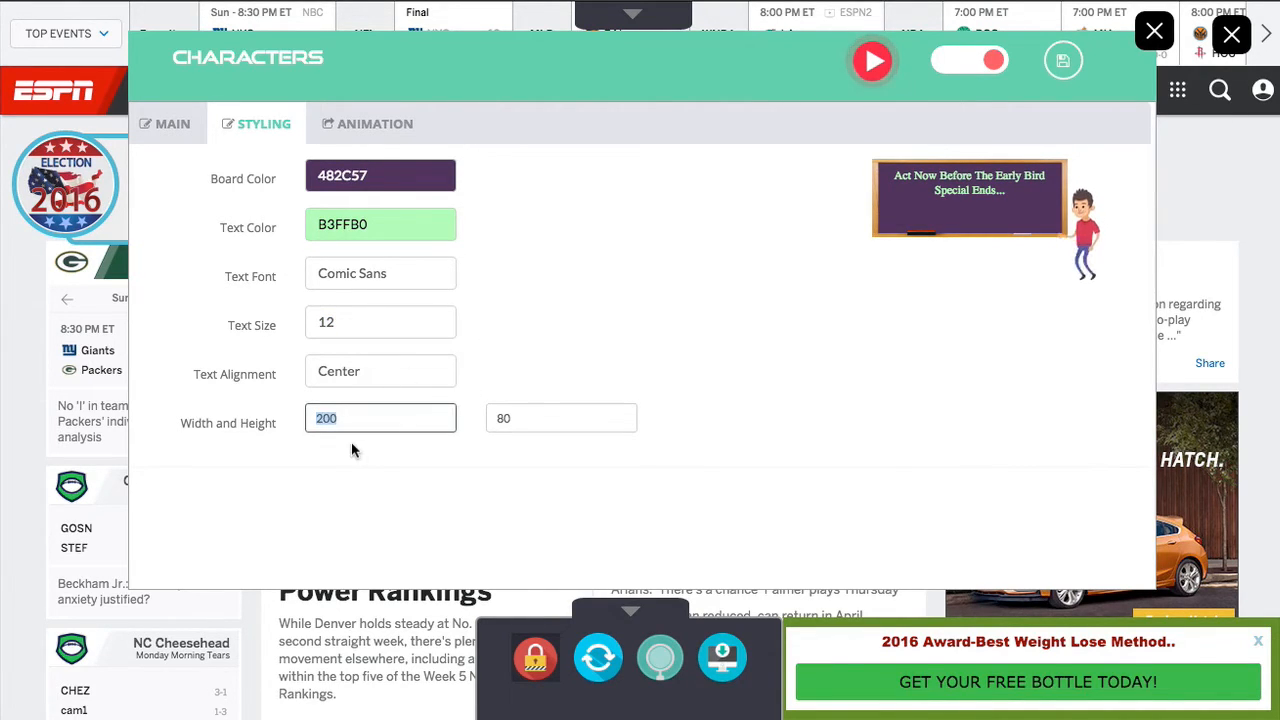
{"action": "type", "text": "300"}
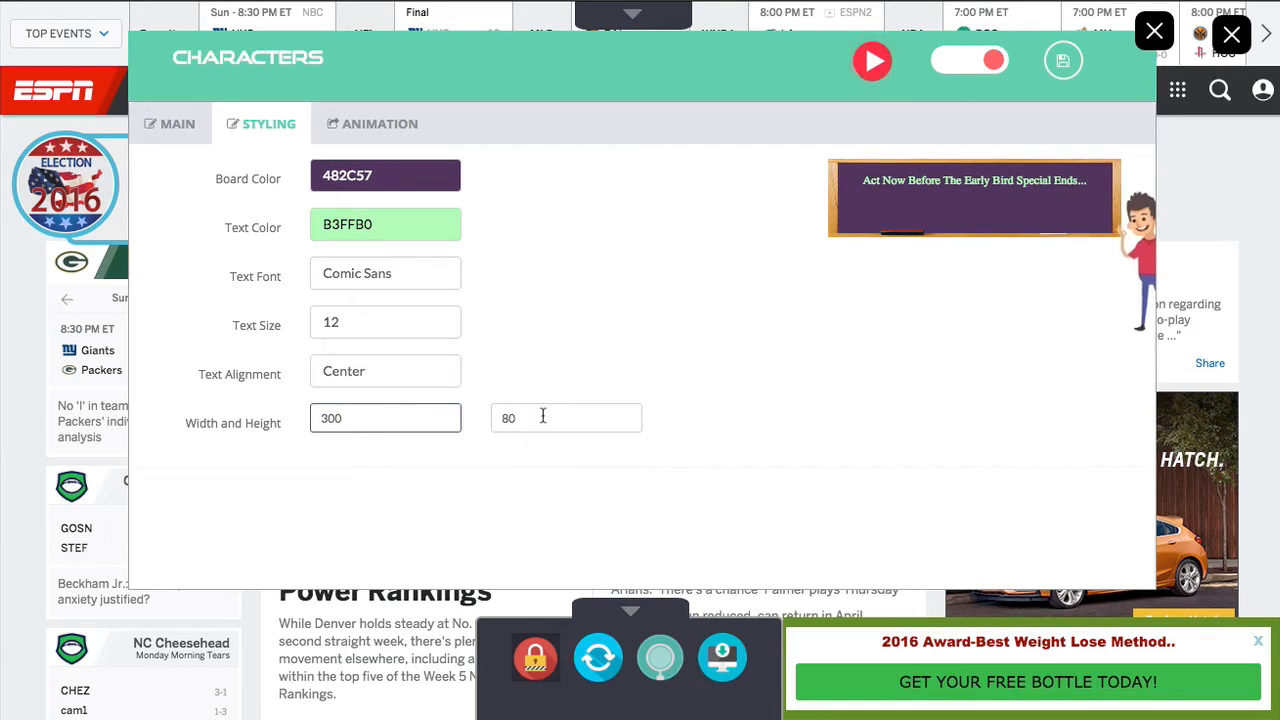
{"action": "double_click", "coordinate": [542, 416]}
{"action": "type", "text": "200"}
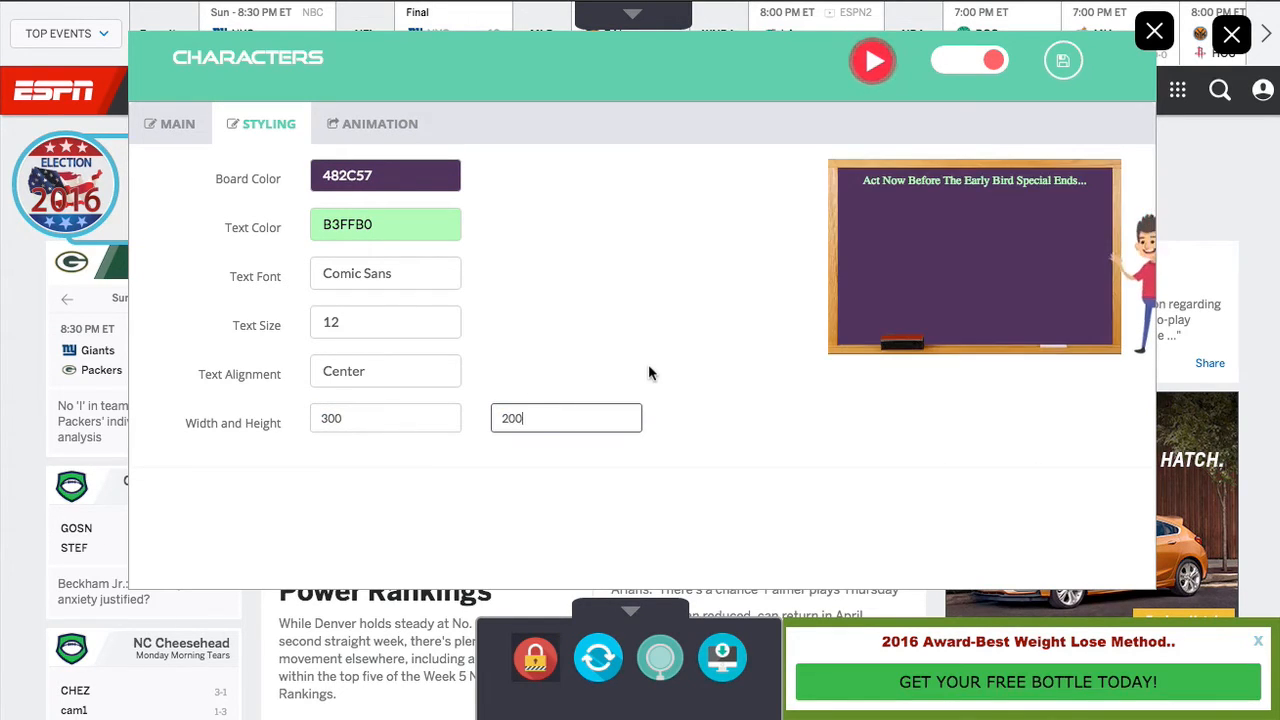
{"action": "type", "text": "50"}
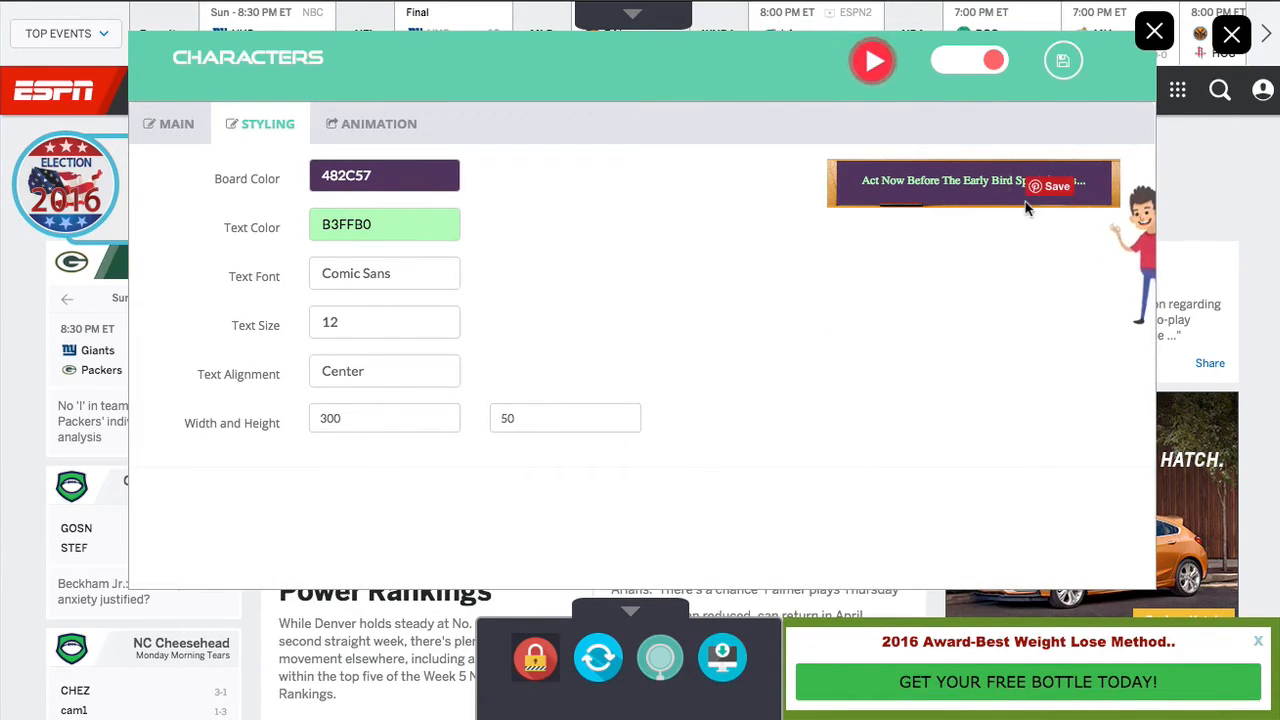
Step: Give the character the Open Up Left animation from Static Effects and run the effect to test it
{"action": "left_click", "coordinate": [366, 126]}
{"action": "left_click", "coordinate": [436, 175]}
{"action": "left_click", "coordinate": [418, 214]}
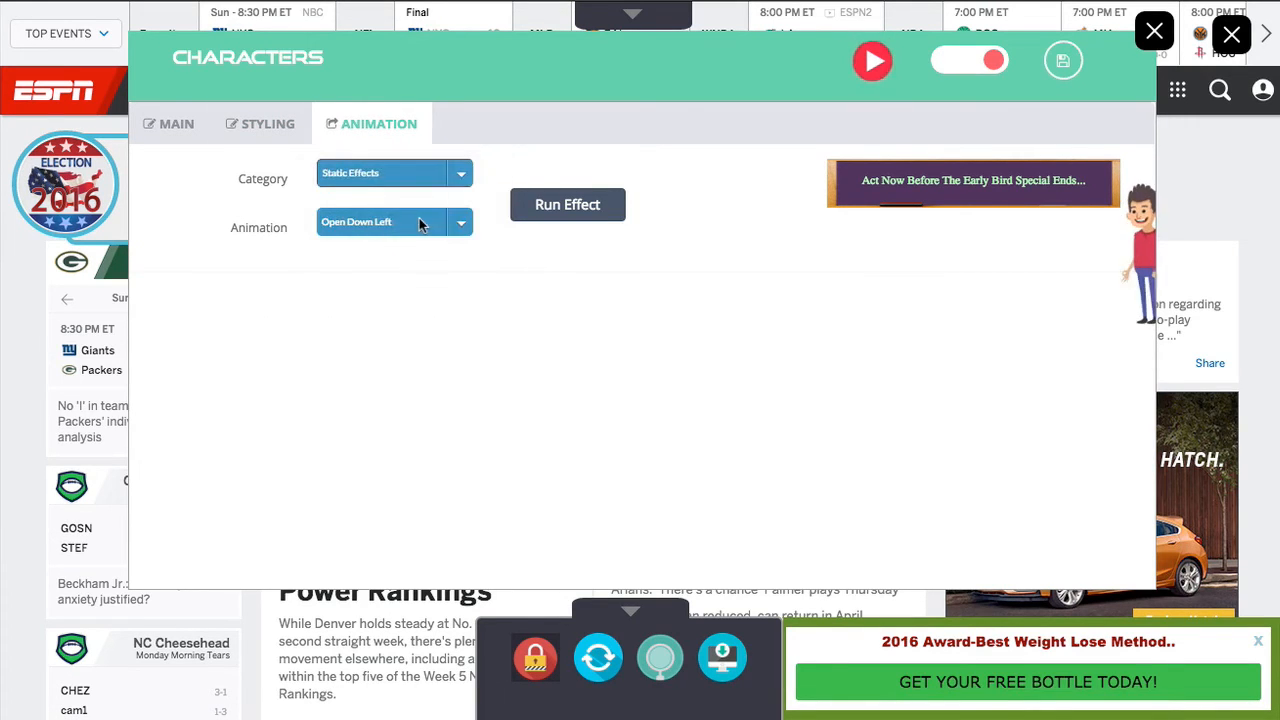
{"action": "left_click", "coordinate": [418, 235]}
{"action": "left_click", "coordinate": [410, 249]}
{"action": "left_click", "coordinate": [550, 215]}
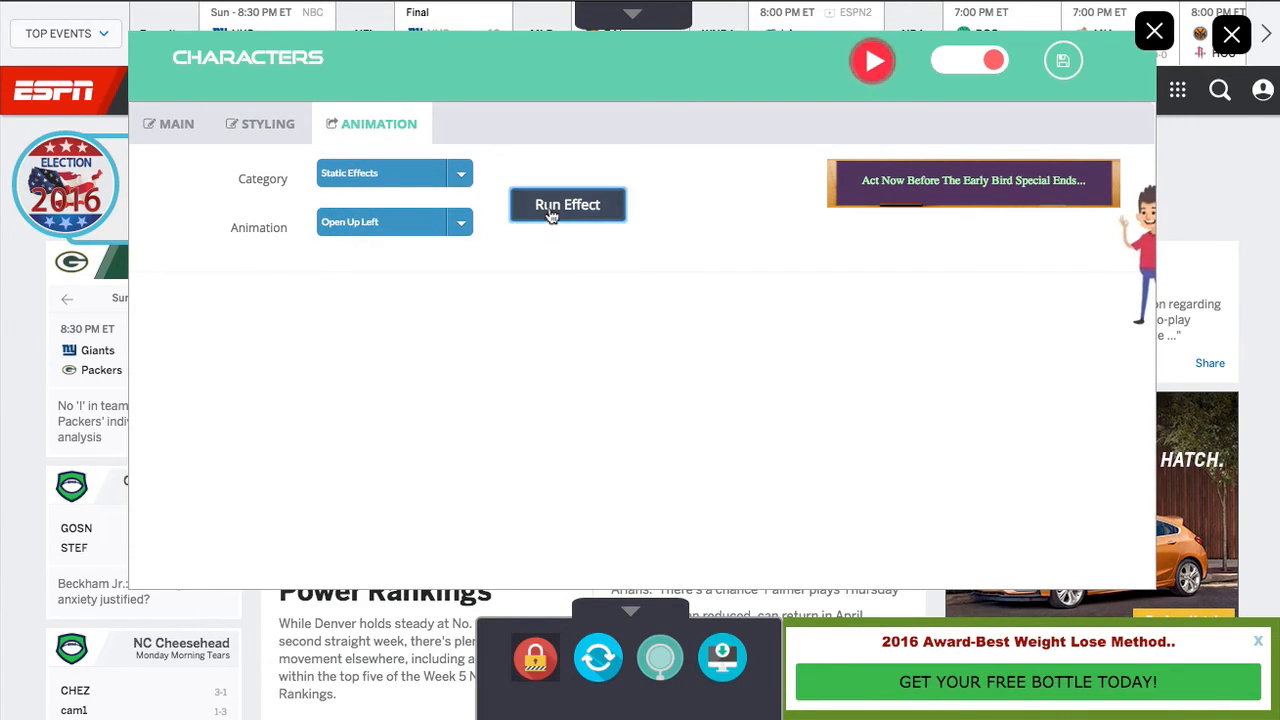
{"action": "left_click", "coordinate": [548, 221]}
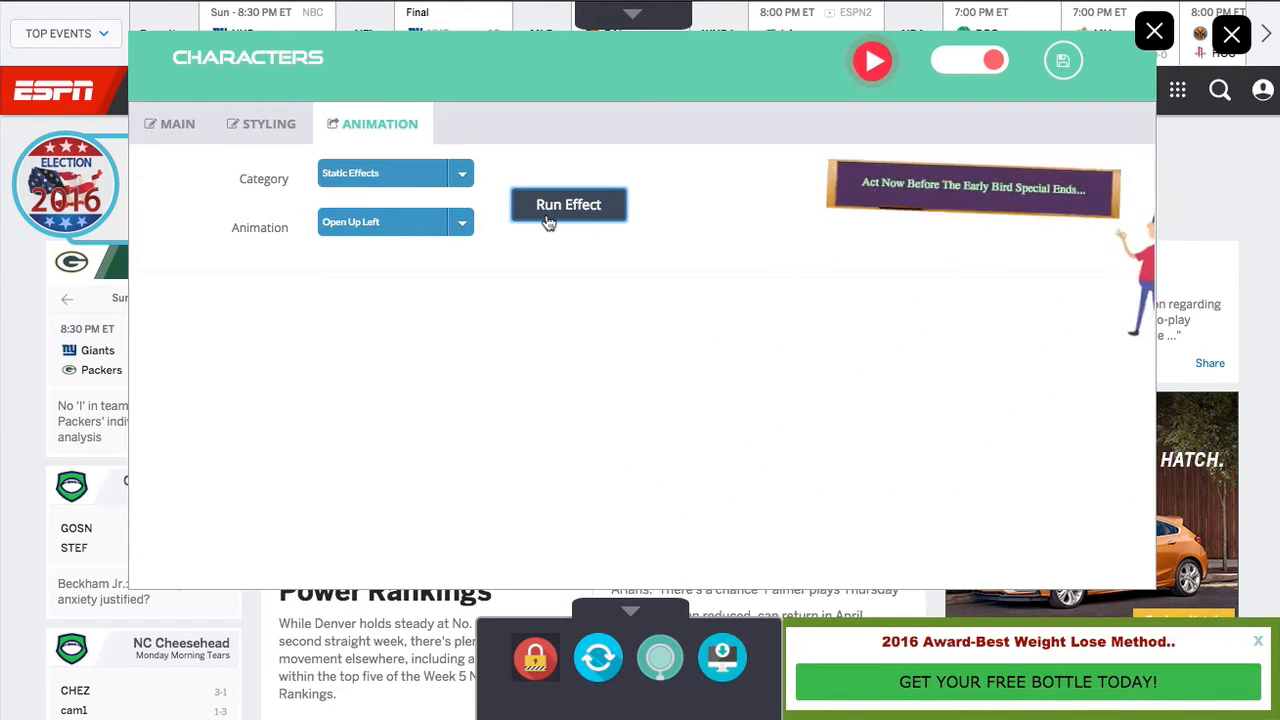
{"action": "left_click", "coordinate": [548, 222]}
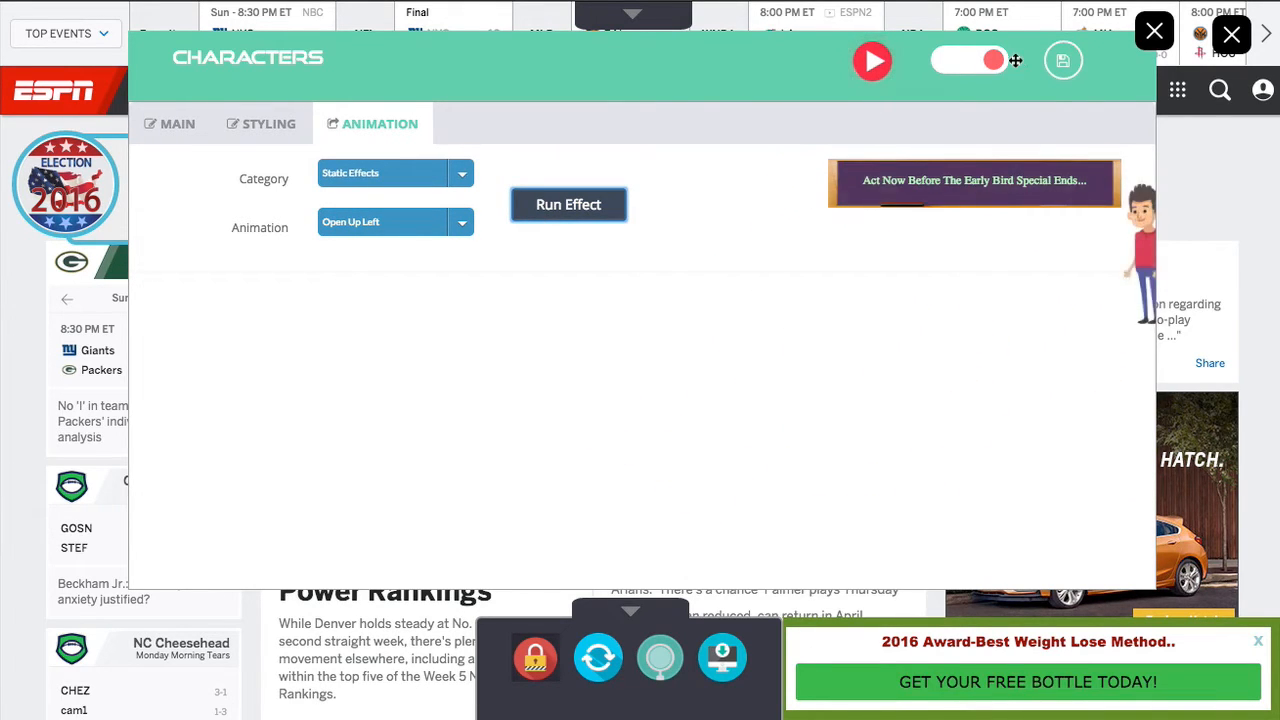
Step: Enable and save the character element, and preview the campaign to test the board's link
{"action": "left_click", "coordinate": [983, 64]}
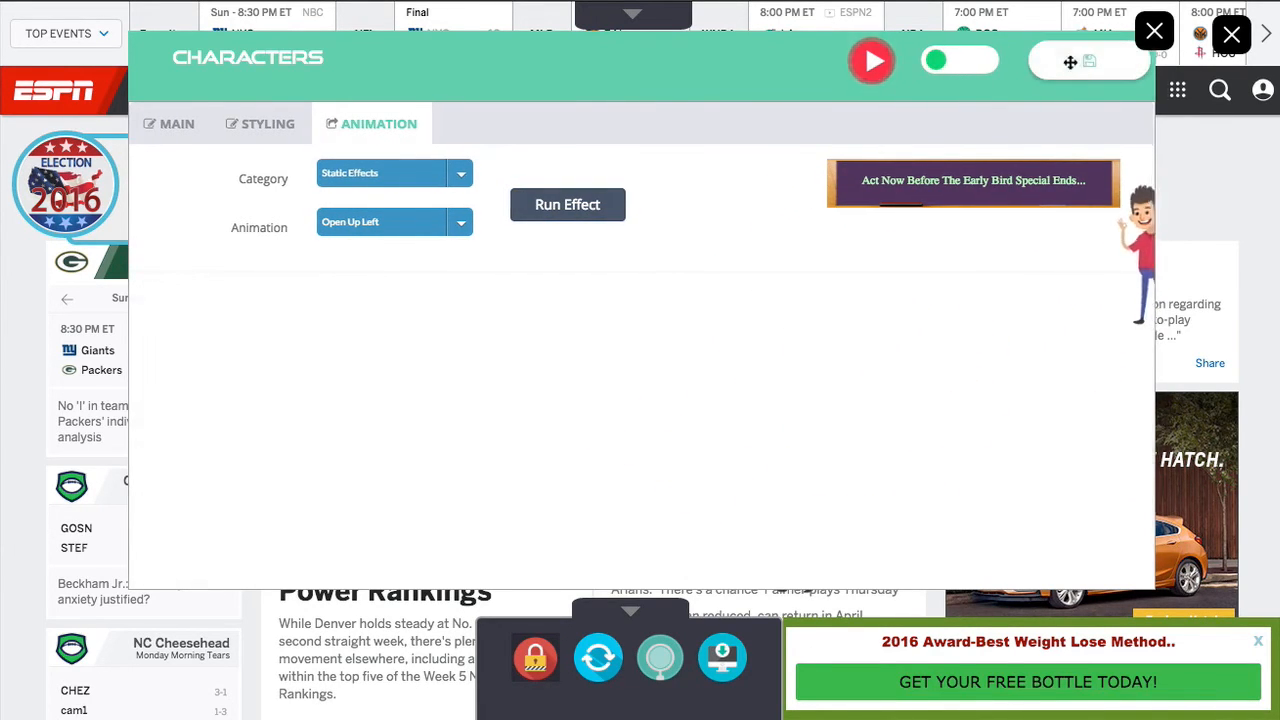
{"action": "left_click", "coordinate": [1064, 61]}
{"action": "left_click", "coordinate": [660, 658]}
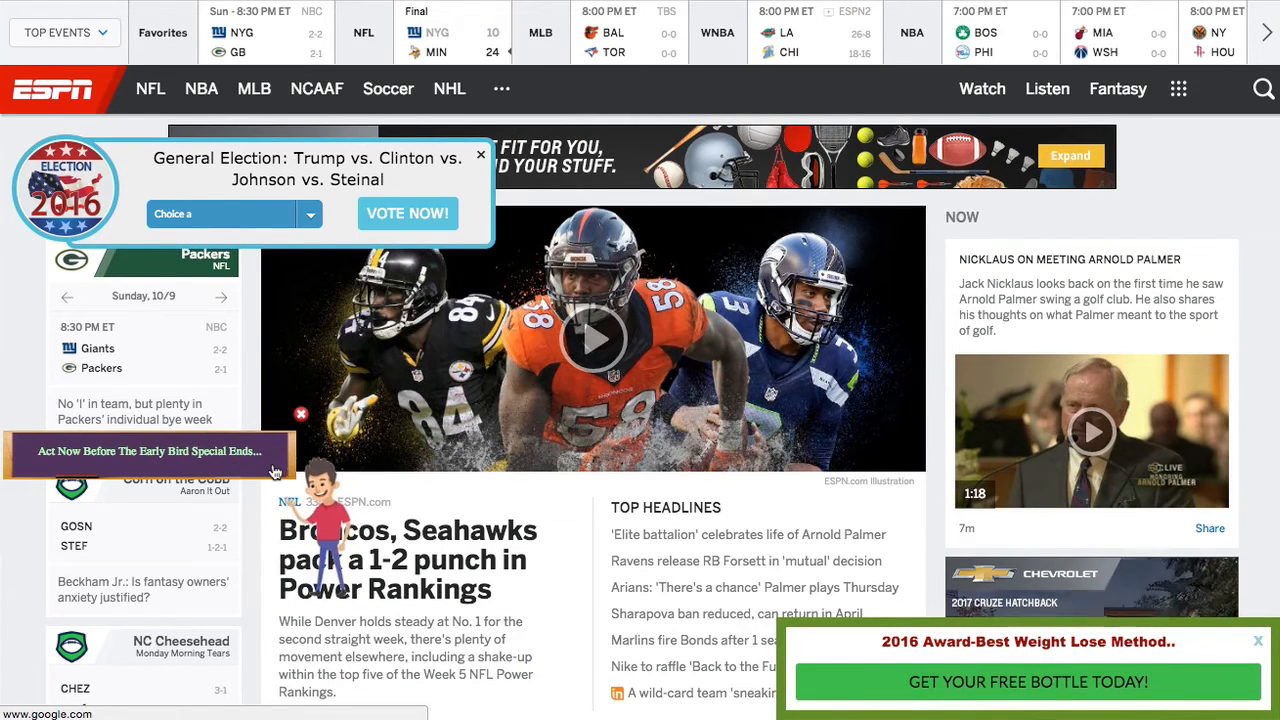
{"action": "left_click", "coordinate": [194, 454]}
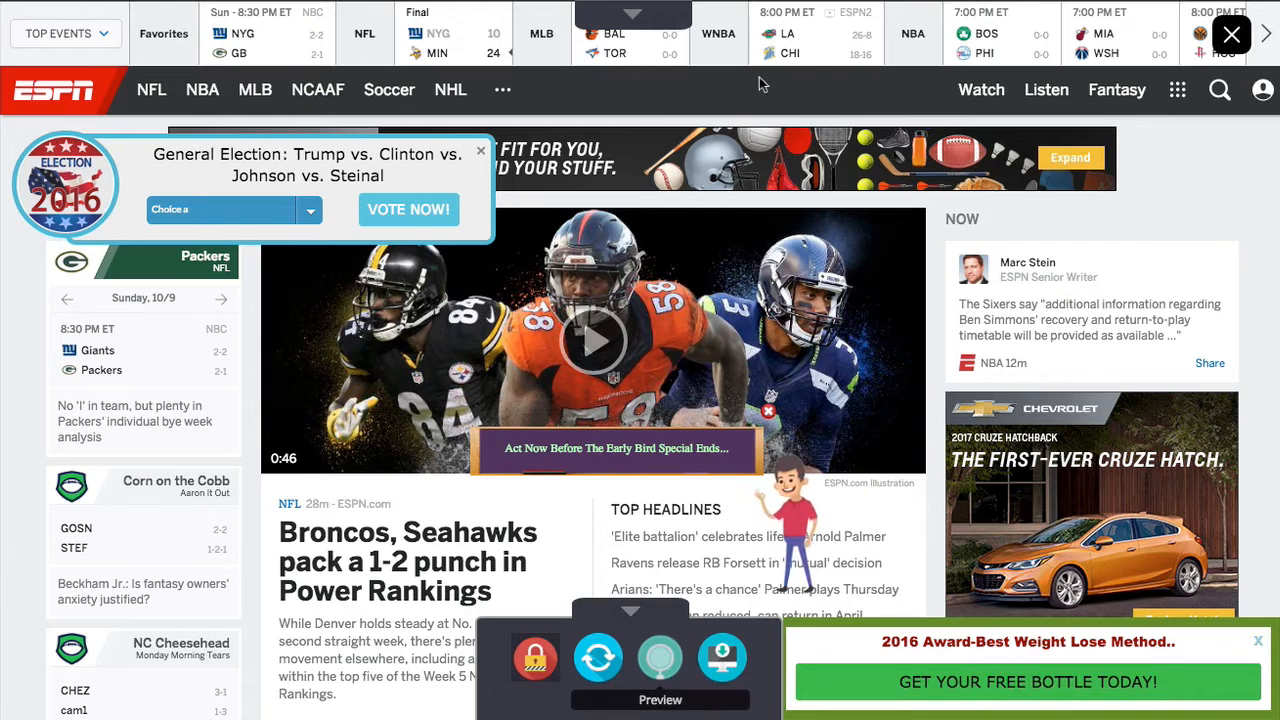
Step: Open the Product Box settings and inspect the product picture's image list, closing the list without uploading a file
{"action": "left_click", "coordinate": [632, 14]}
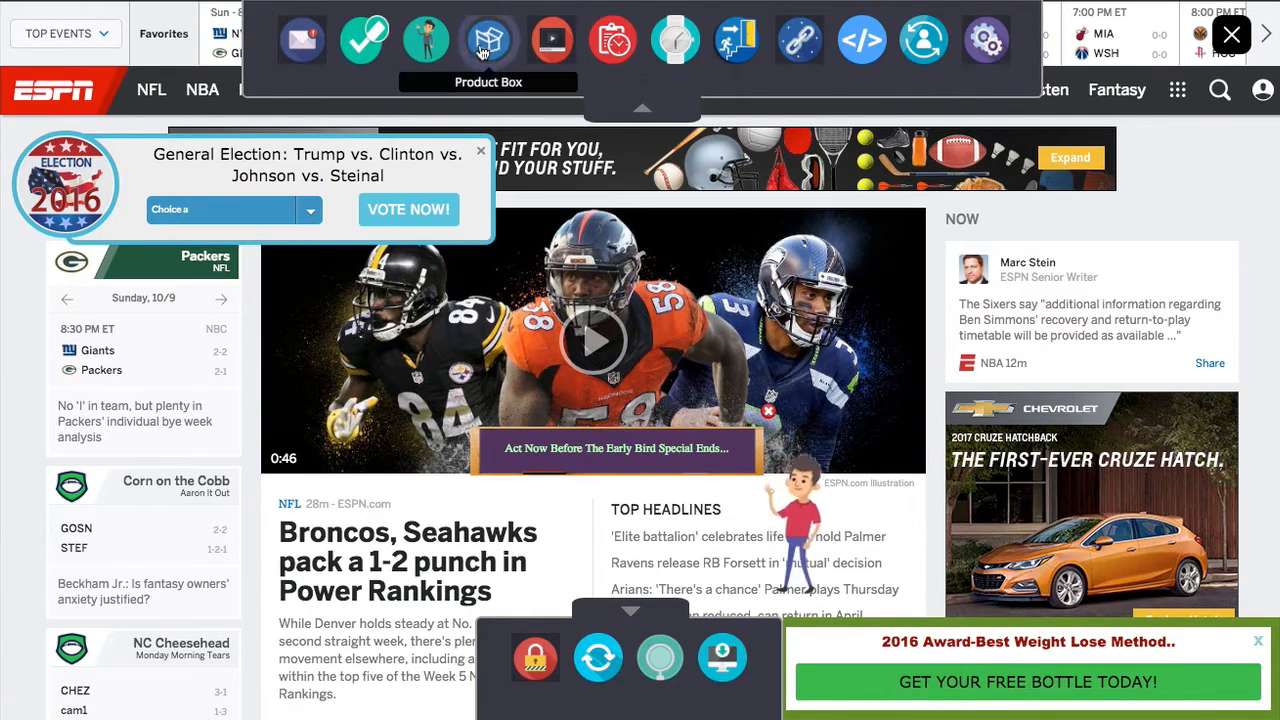
{"action": "left_click", "coordinate": [482, 45]}
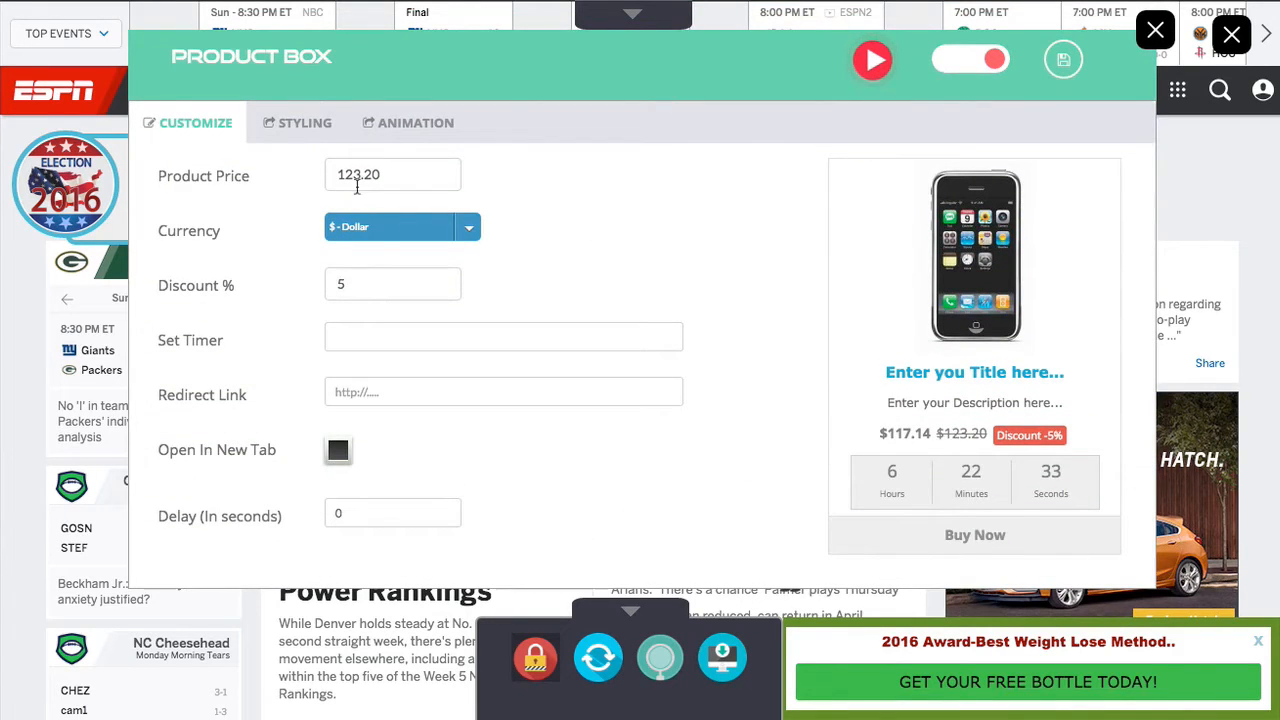
{"action": "left_click_drag", "start_coordinate": [376, 175], "coordinate": [298, 176]}
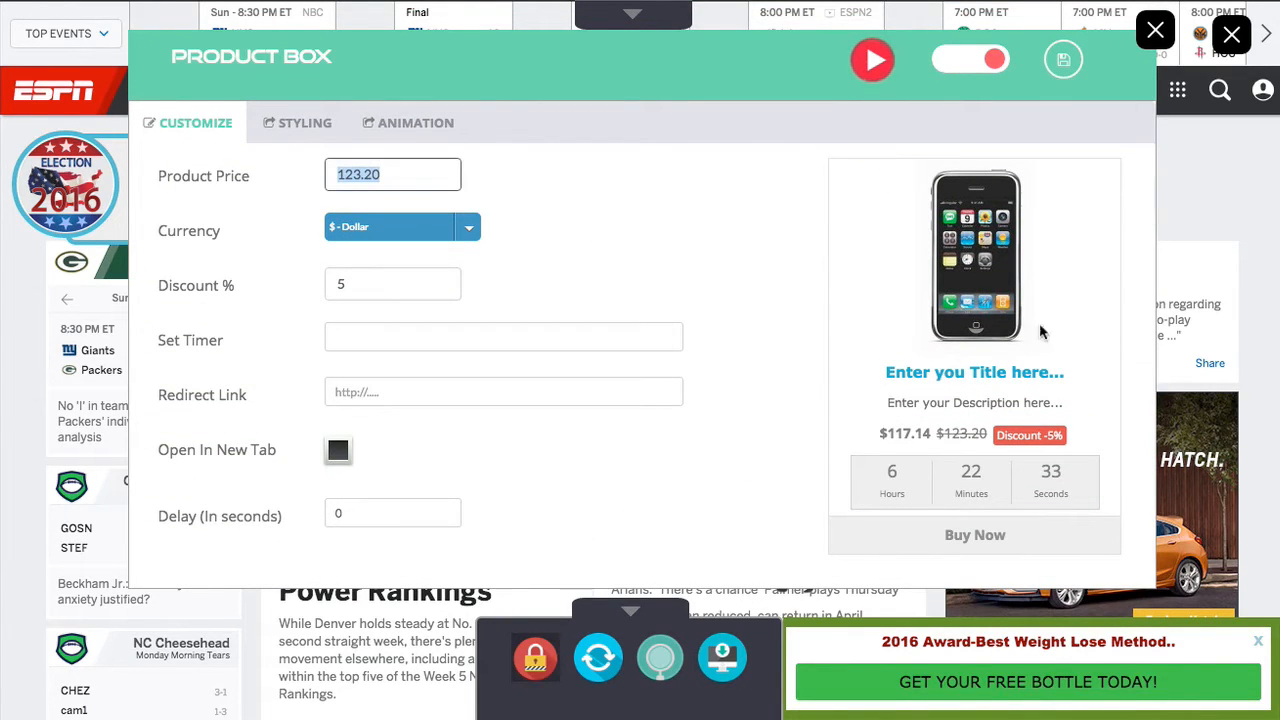
{"action": "left_click", "coordinate": [972, 255]}
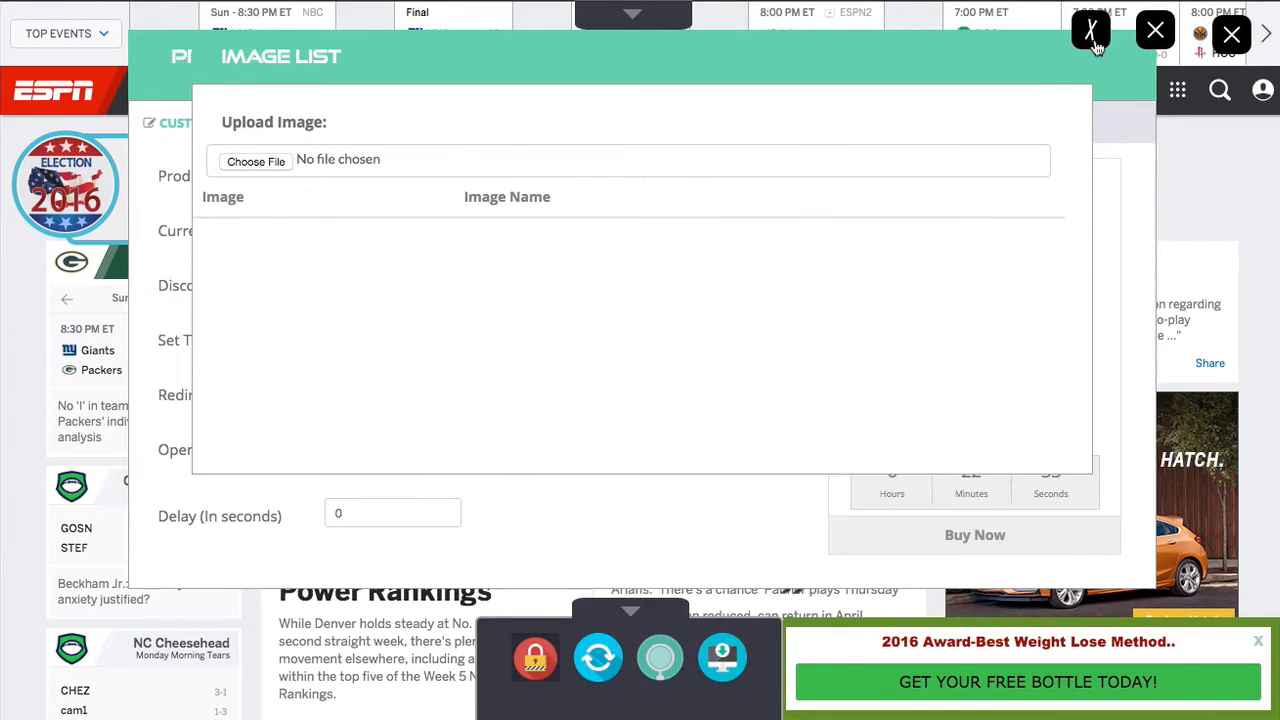
{"action": "left_click", "coordinate": [1093, 40]}
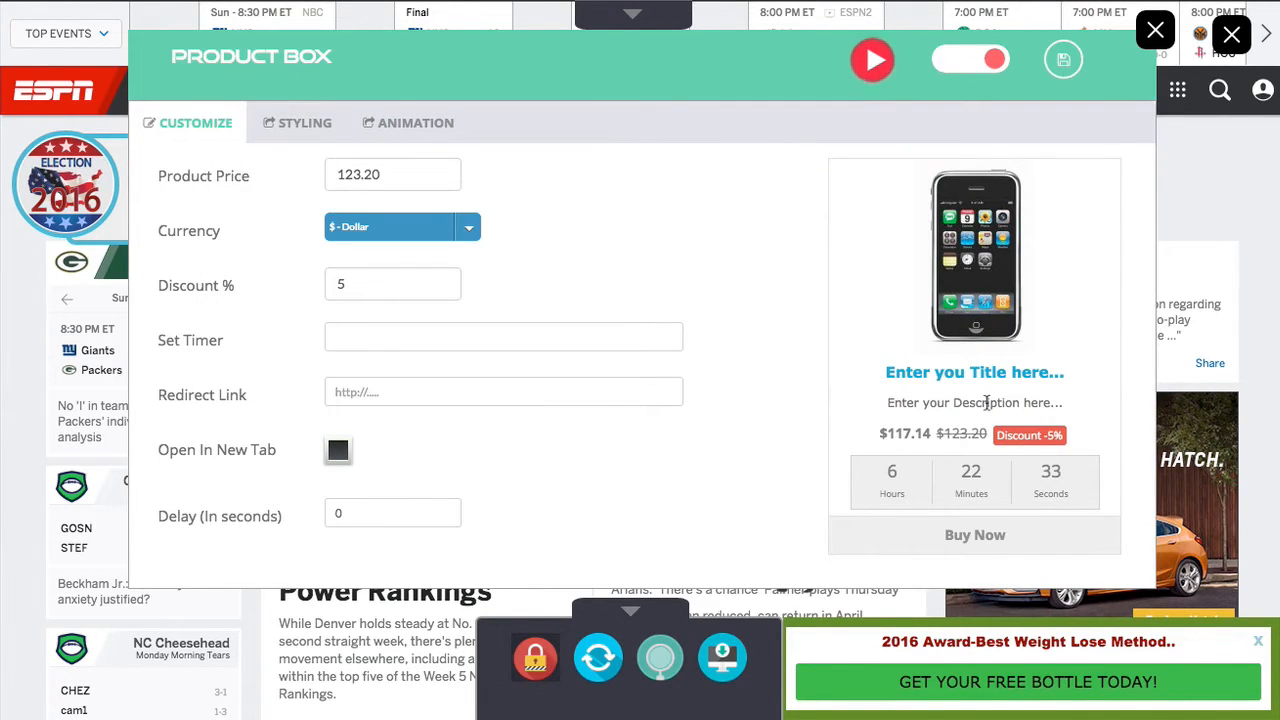
Step: Try Pound as the product box currency and switch it back to Dollar
{"action": "left_click", "coordinate": [393, 233]}
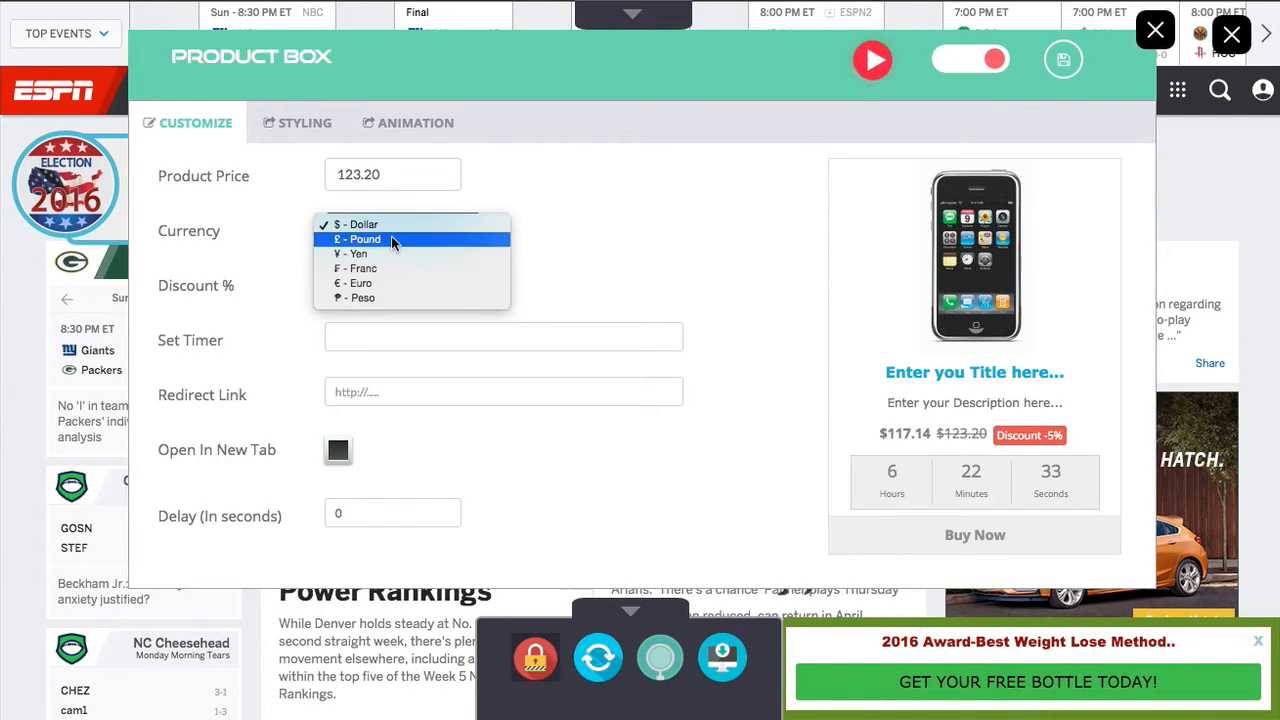
{"action": "left_click", "coordinate": [391, 236]}
{"action": "left_click", "coordinate": [400, 228]}
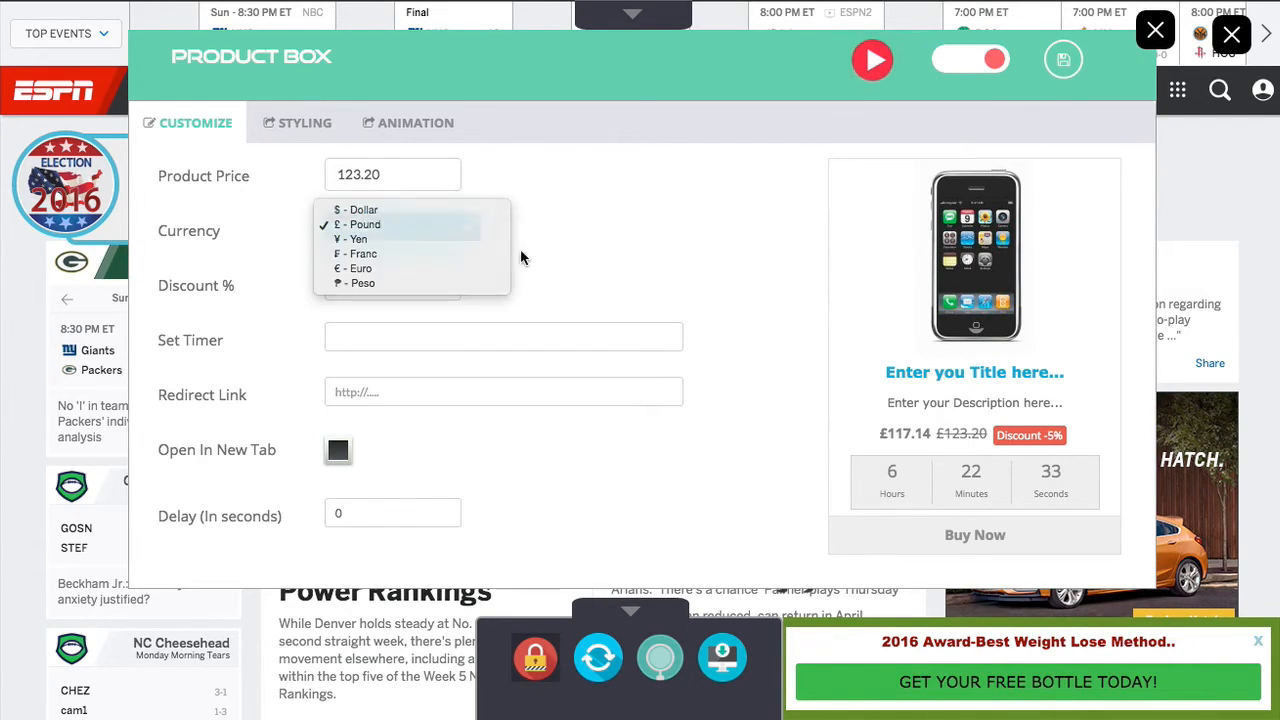
{"action": "left_click", "coordinate": [424, 210]}
Step: Set the product box discount to 10 percent
{"action": "left_click", "coordinate": [276, 288]}
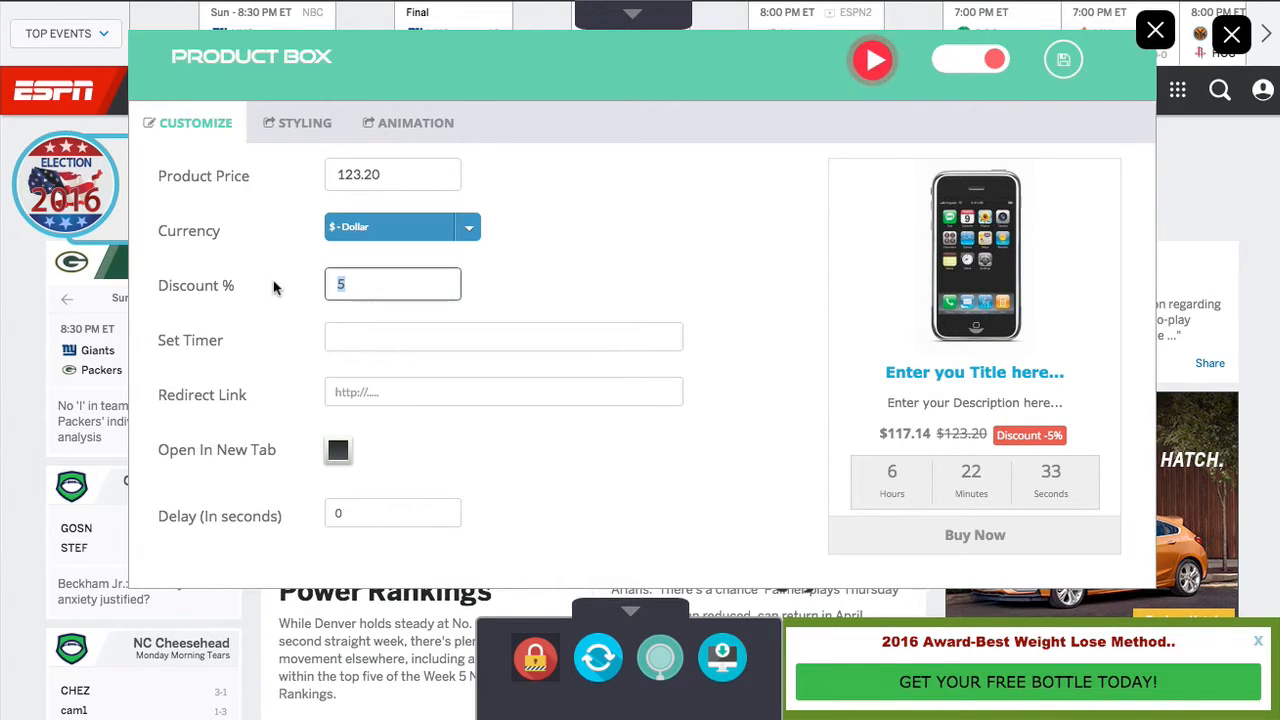
{"action": "type", "text": "10"}
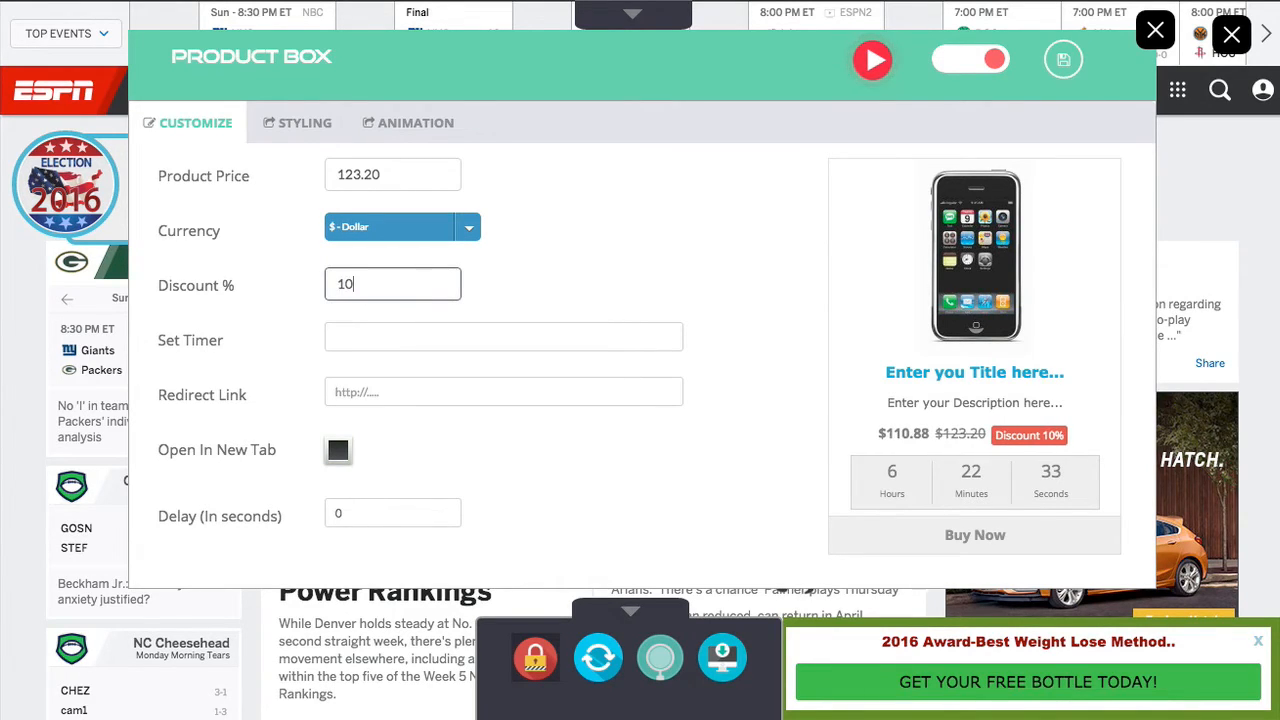
{"action": "left_click", "coordinate": [726, 250]}
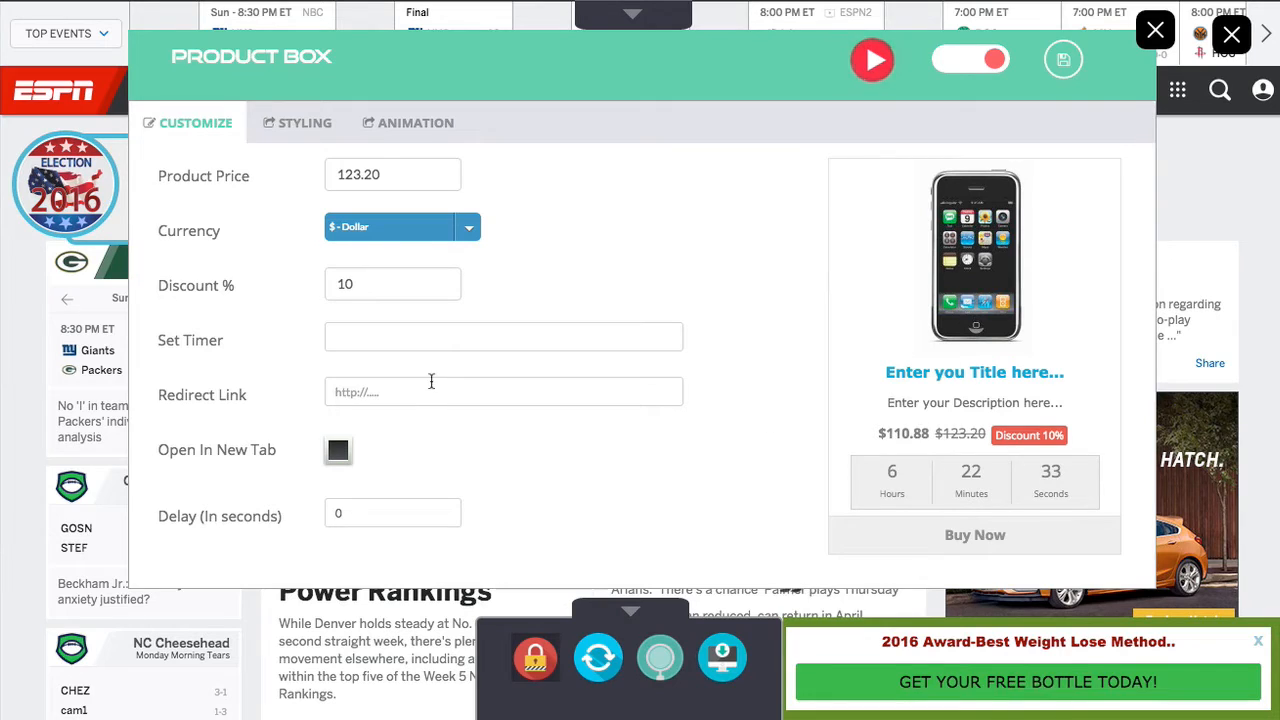
{"action": "left_click", "coordinate": [383, 341]}
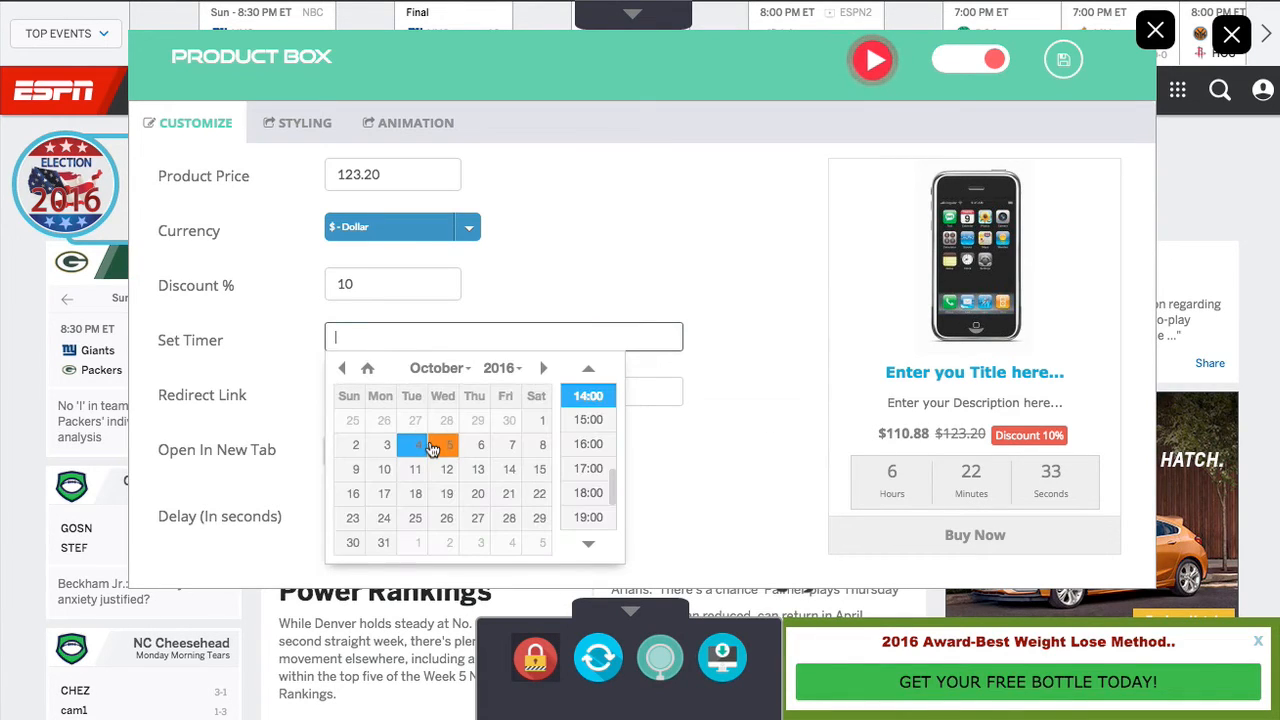
{"action": "left_click", "coordinate": [444, 449]}
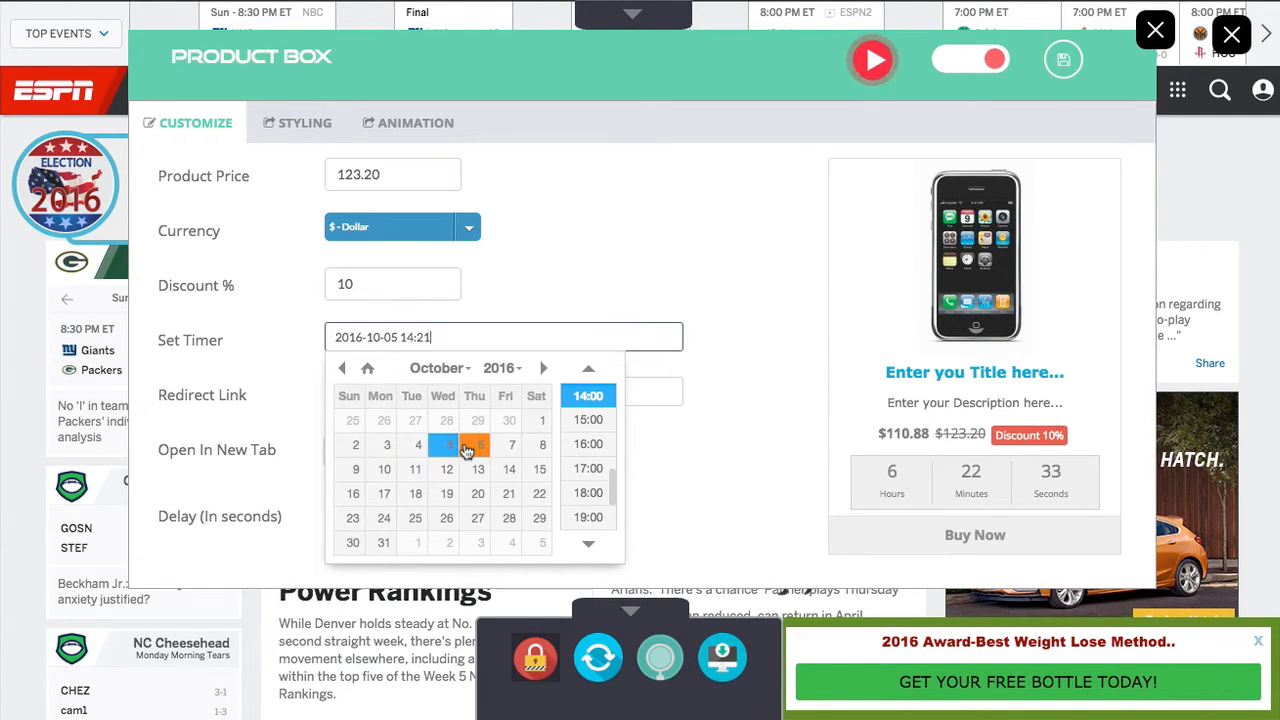
{"action": "left_click", "coordinate": [589, 444]}
{"action": "left_click", "coordinate": [637, 265]}
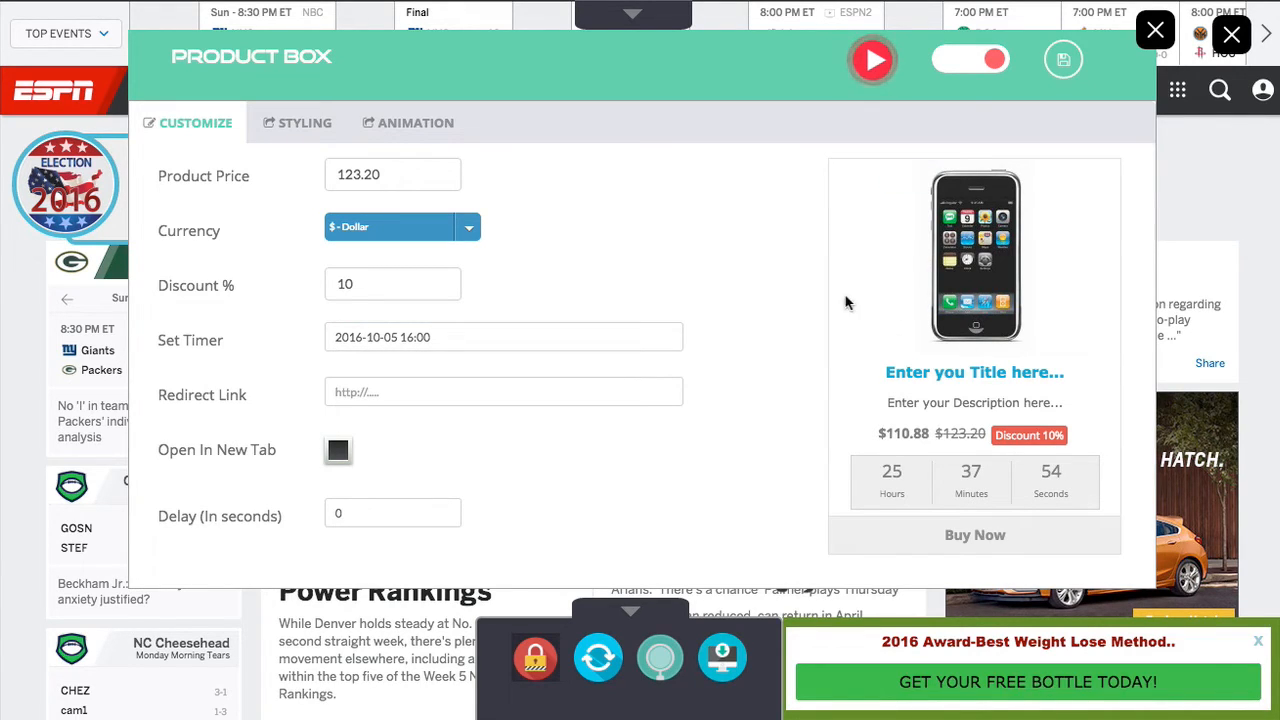
{"action": "left_click", "coordinate": [426, 386]}
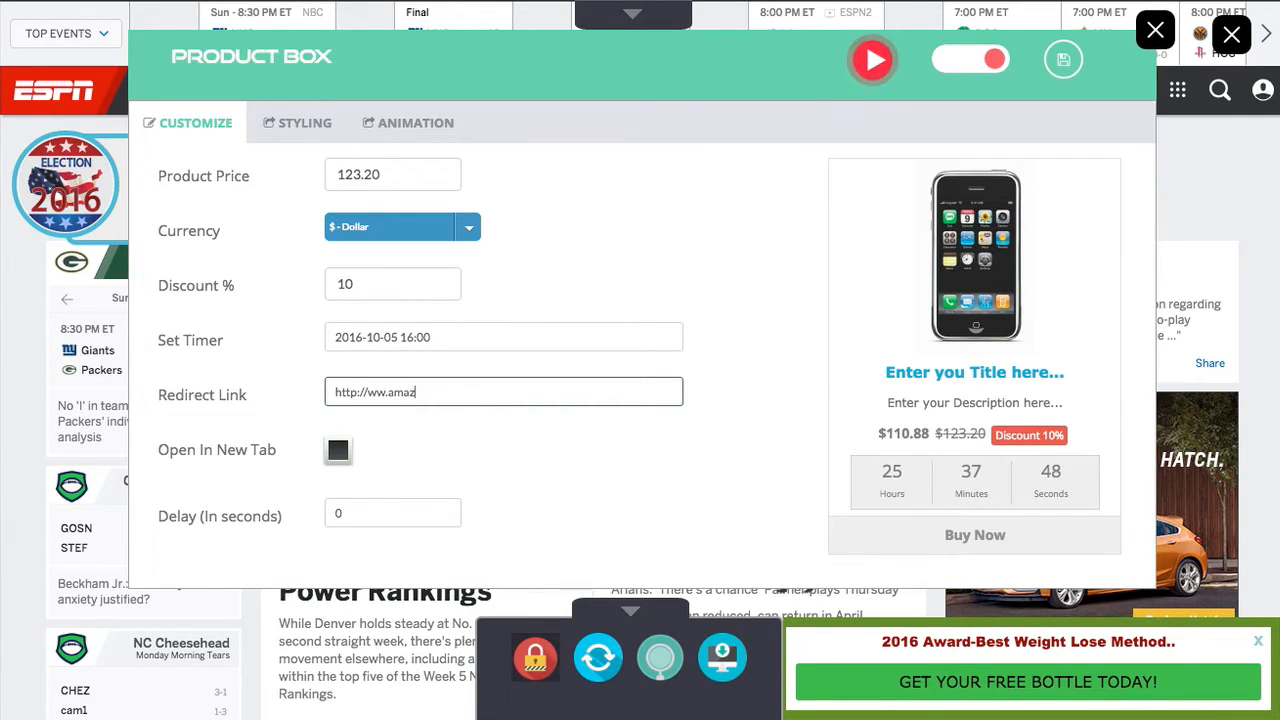
{"action": "left_click", "coordinate": [340, 452]}
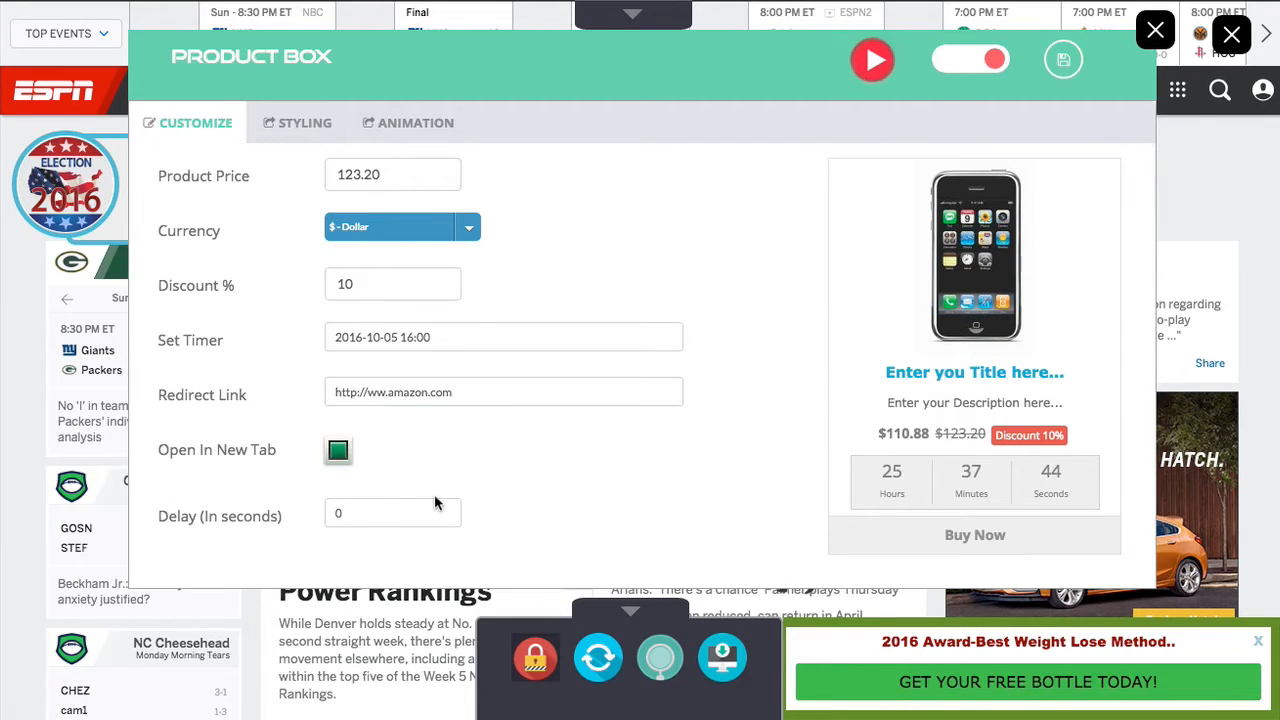
Step: Check the product box's delay setting and its headline and description styling options
{"action": "left_click", "coordinate": [290, 125]}
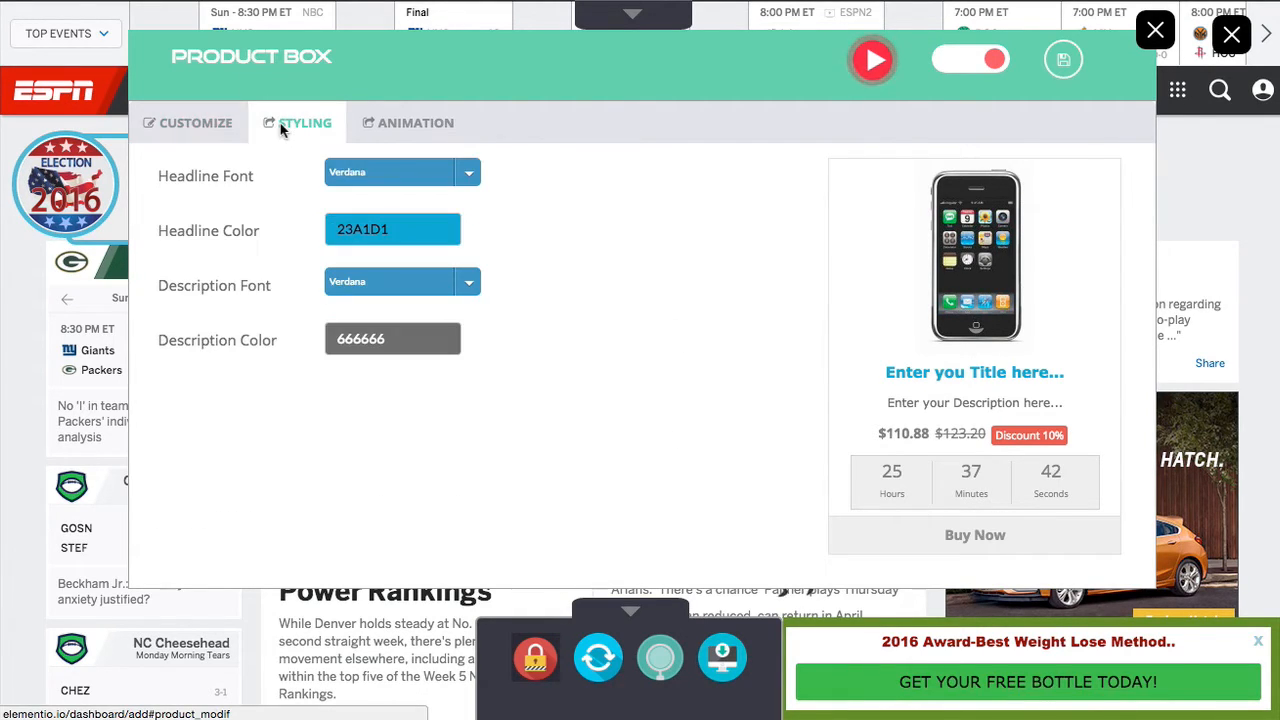
{"action": "left_click", "coordinate": [228, 127]}
{"action": "double_click", "coordinate": [370, 516]}
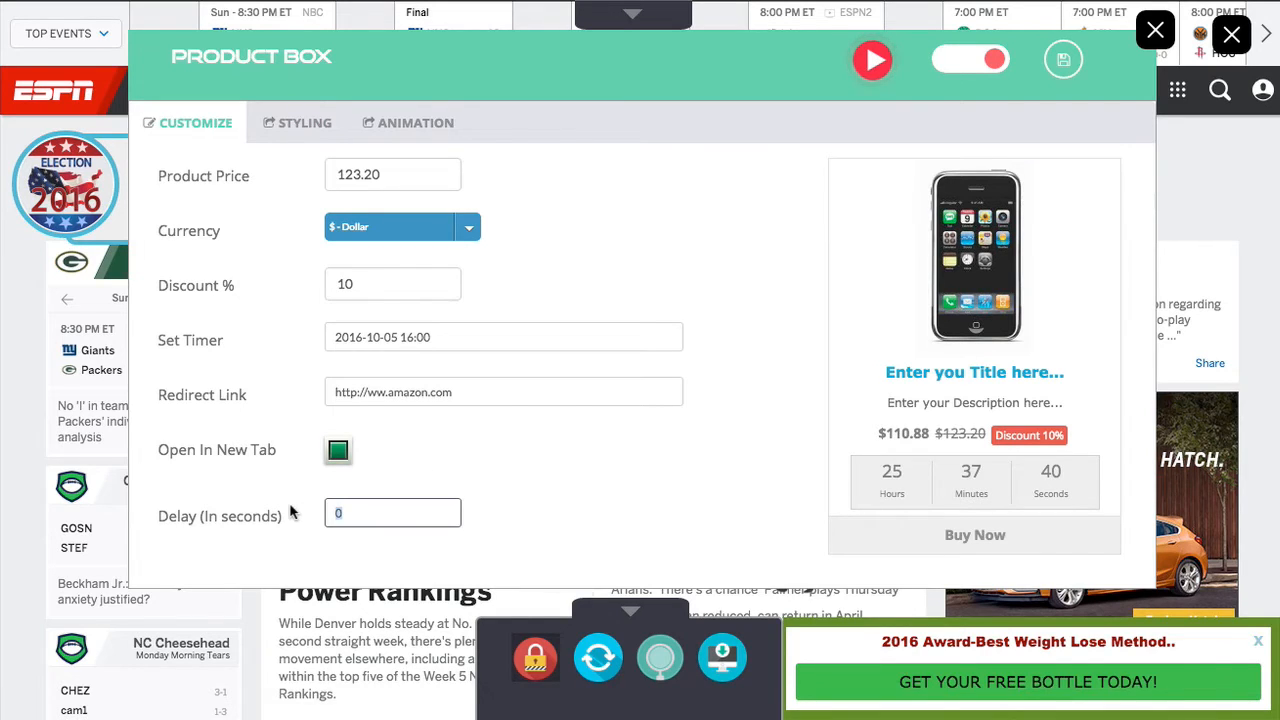
{"action": "left_click", "coordinate": [303, 124]}
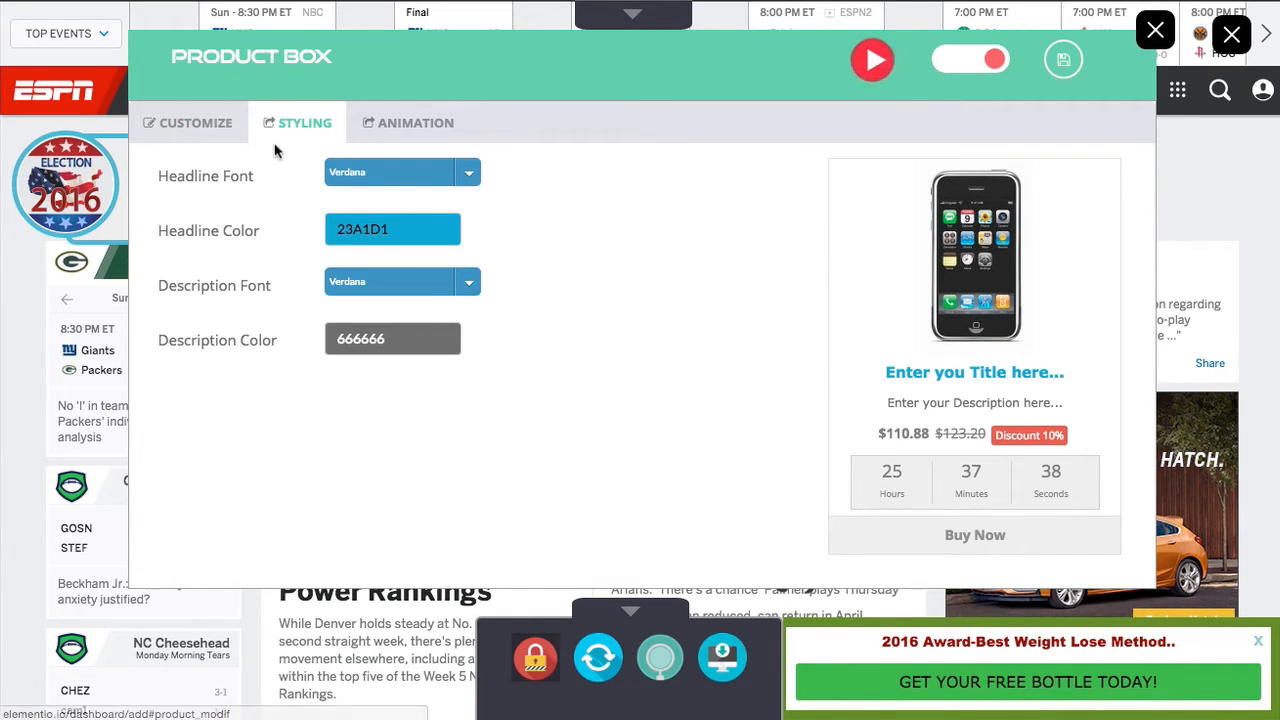
Step: Set the product box's headline font to Times New Roman and its headline color to 4BB1D1
{"action": "left_click", "coordinate": [400, 172]}
{"action": "left_click", "coordinate": [505, 211]}
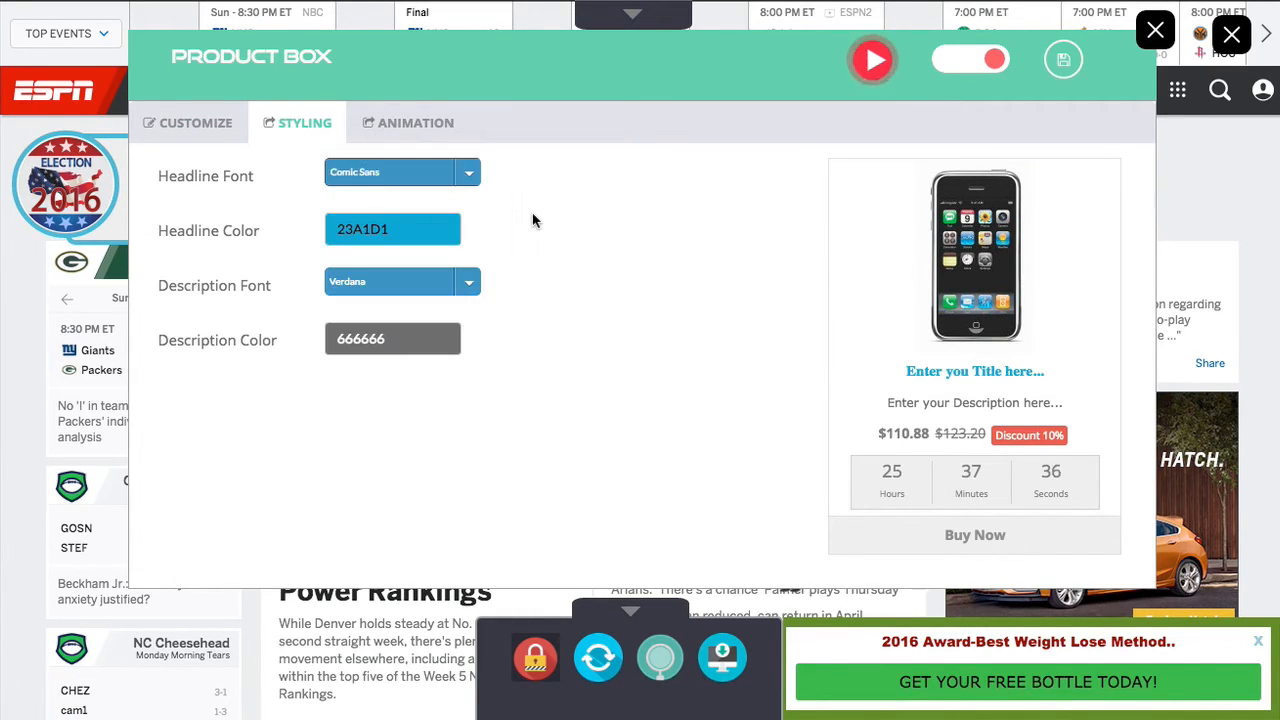
{"action": "left_click", "coordinate": [405, 172]}
{"action": "left_click", "coordinate": [393, 243]}
{"action": "left_click", "coordinate": [430, 229]}
{"action": "left_click", "coordinate": [432, 294]}
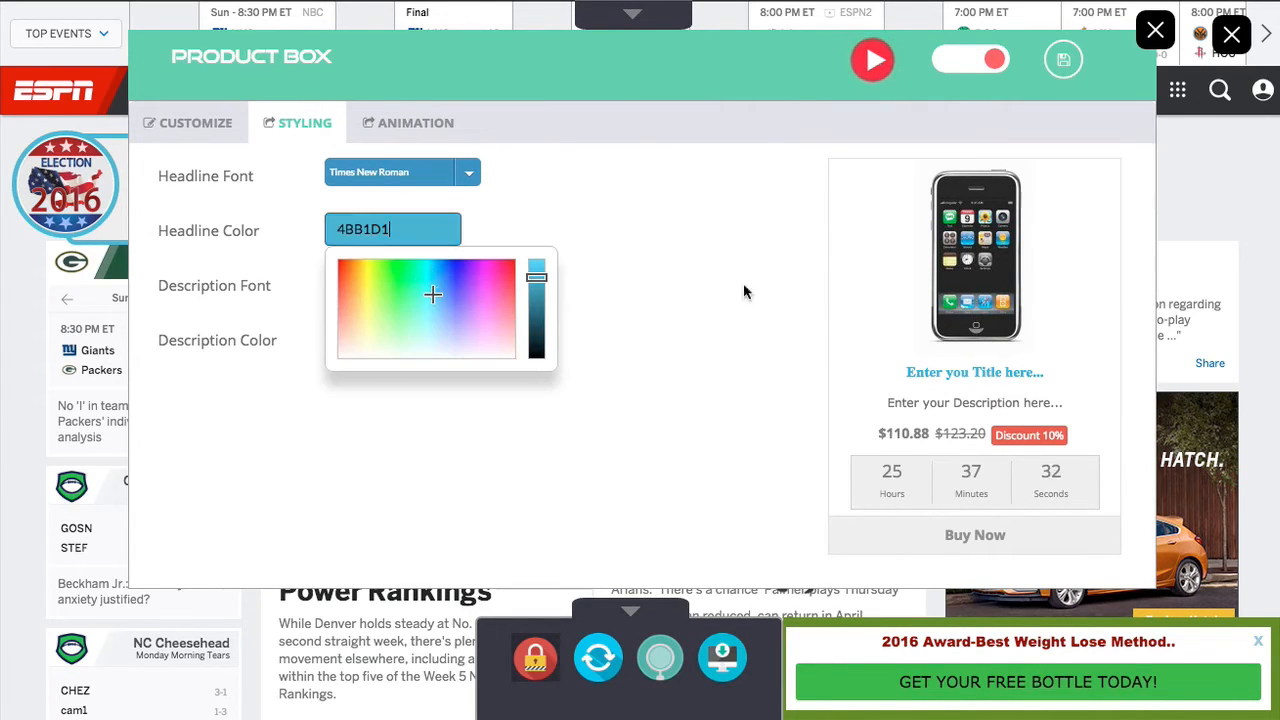
{"action": "left_click", "coordinate": [744, 287]}
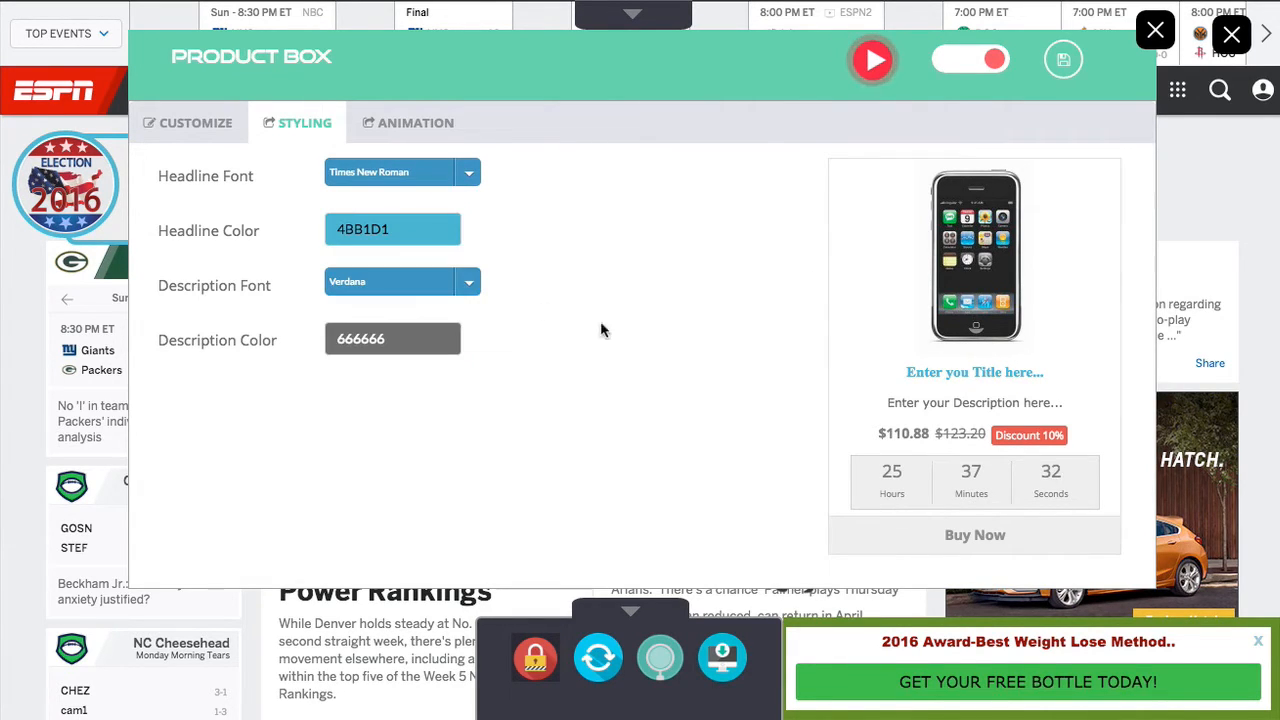
Step: Review the product box's animation categories and run the Slide Left effect from the Slide category
{"action": "left_click", "coordinate": [408, 132]}
{"action": "left_click", "coordinate": [337, 172]}
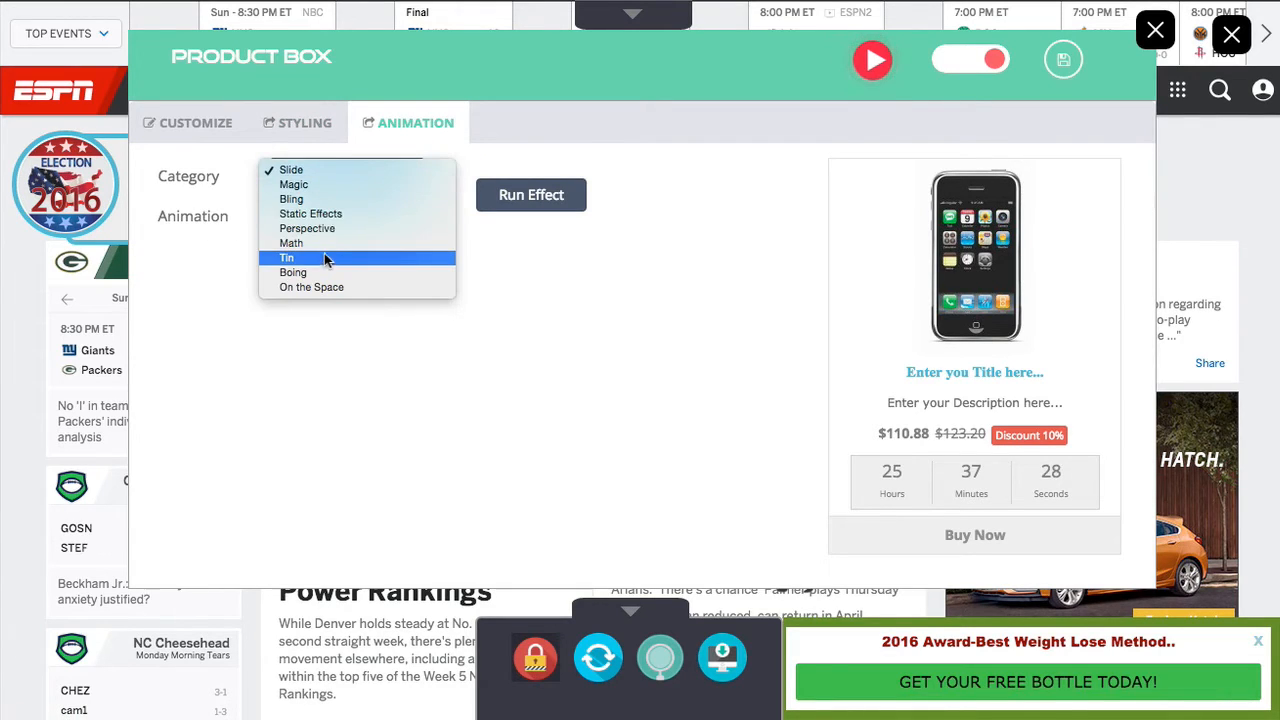
{"action": "left_click", "coordinate": [449, 207]}
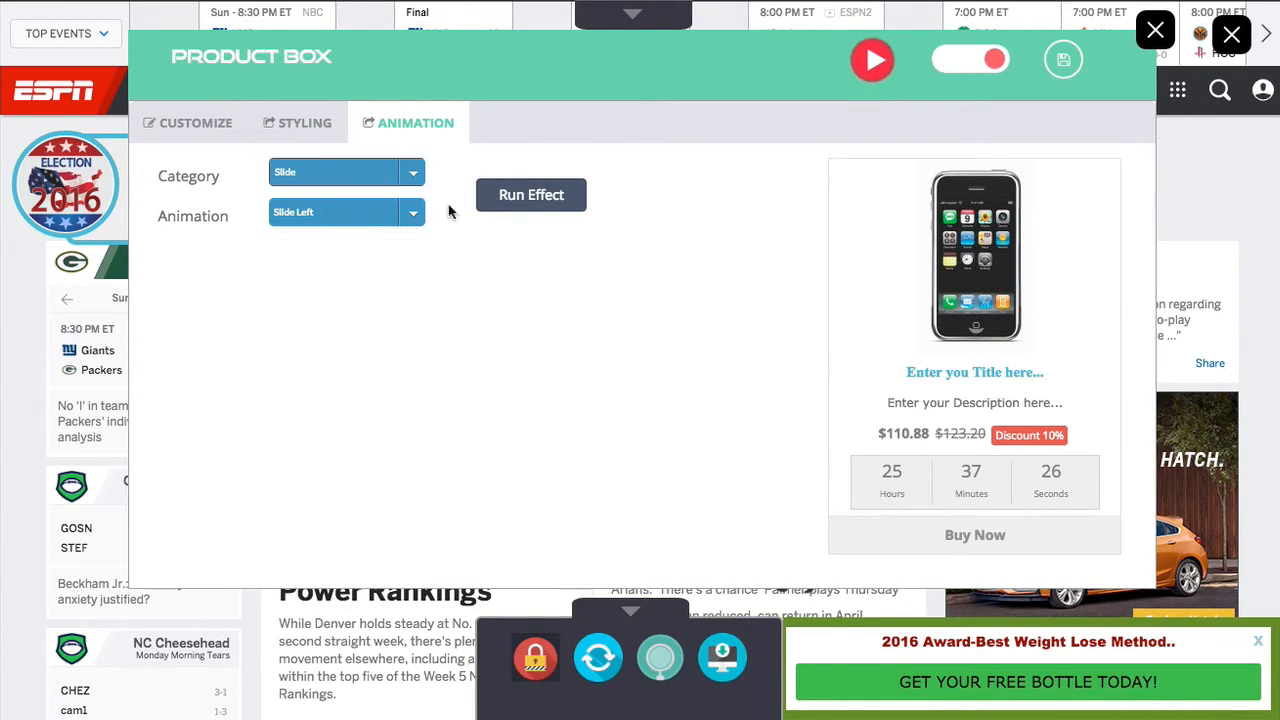
{"action": "left_click", "coordinate": [543, 195]}
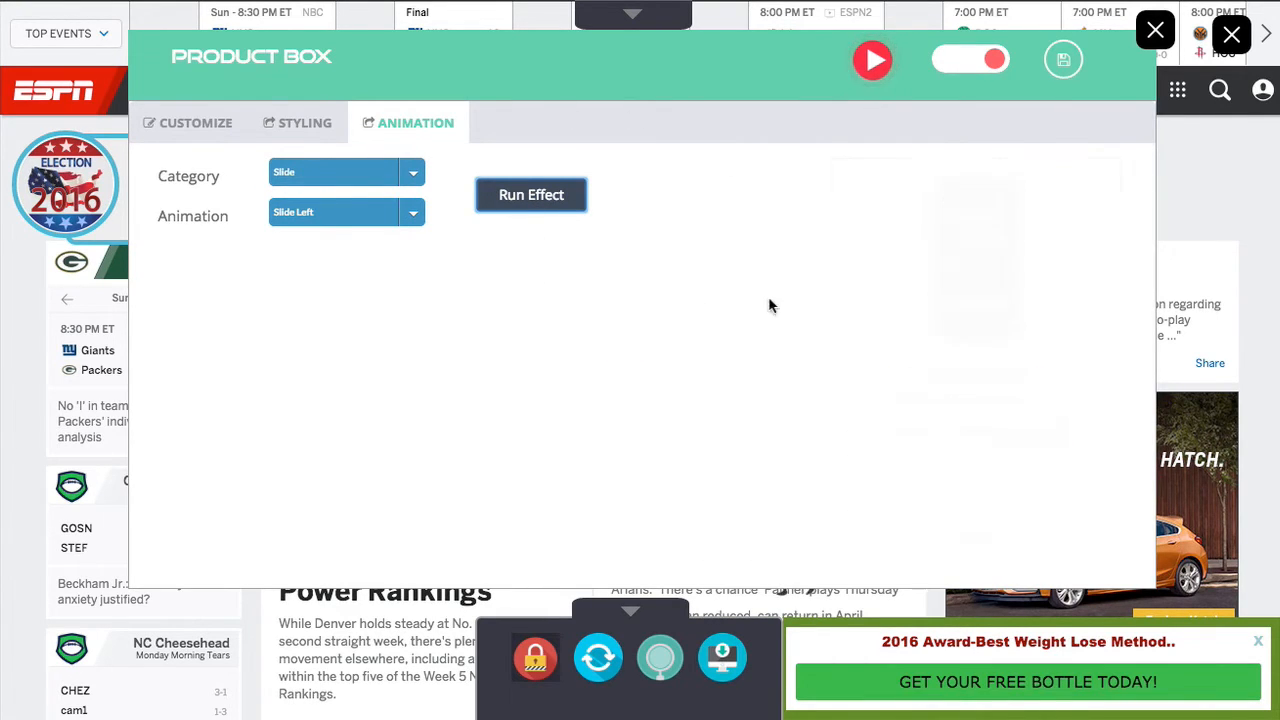
Step: Enable the product box and save it, and preview the campaign on the ESPN page
{"action": "left_click", "coordinate": [993, 60]}
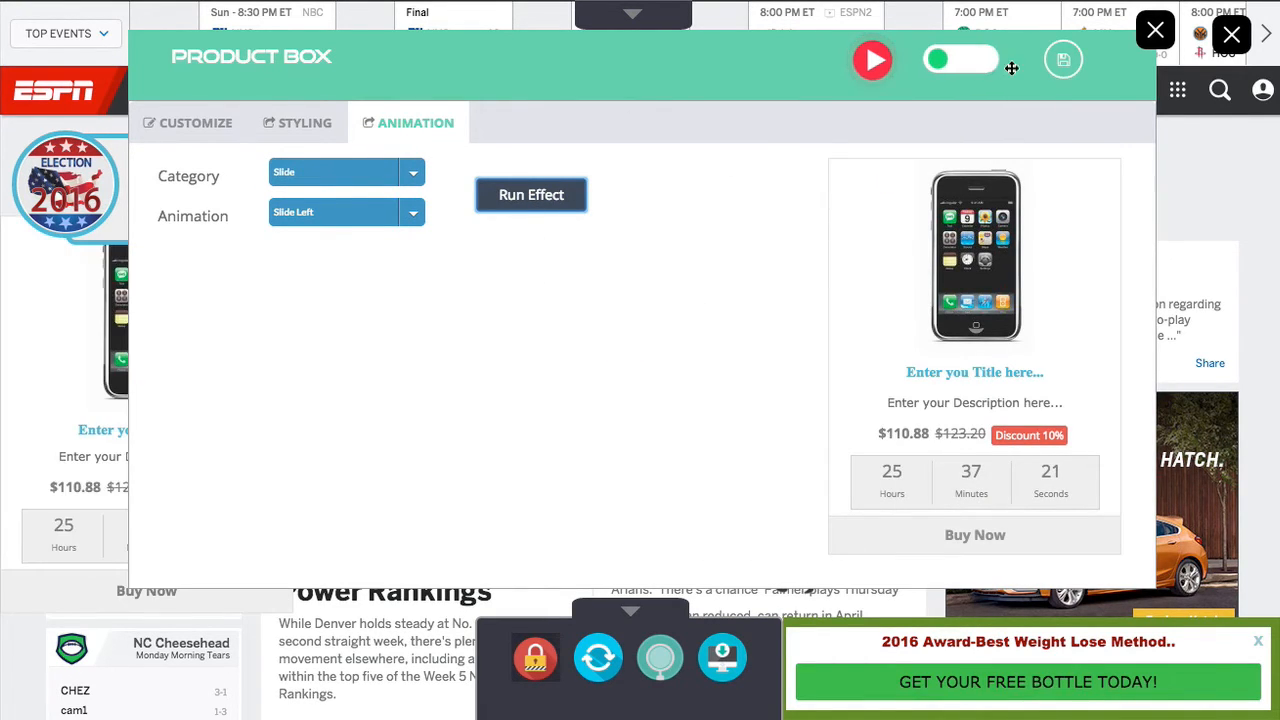
{"action": "left_click", "coordinate": [1063, 61]}
{"action": "left_click", "coordinate": [651, 653]}
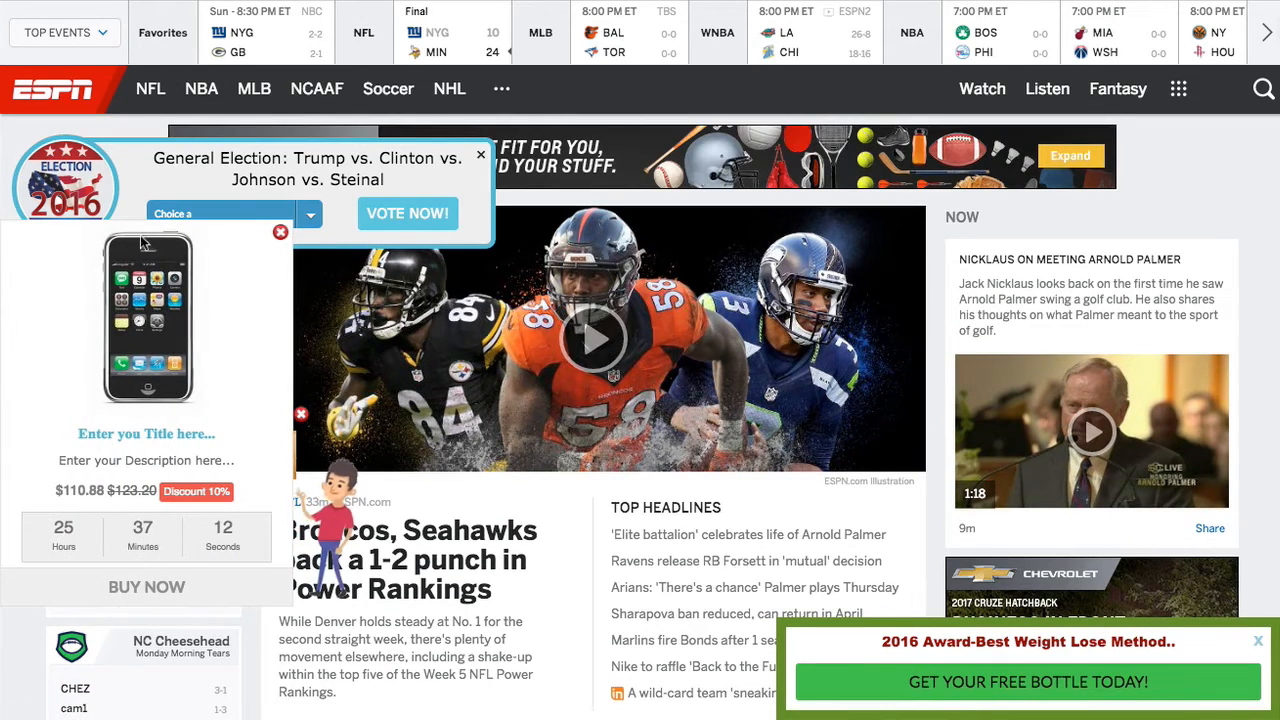
{"action": "key", "text": "ctrl+w"}
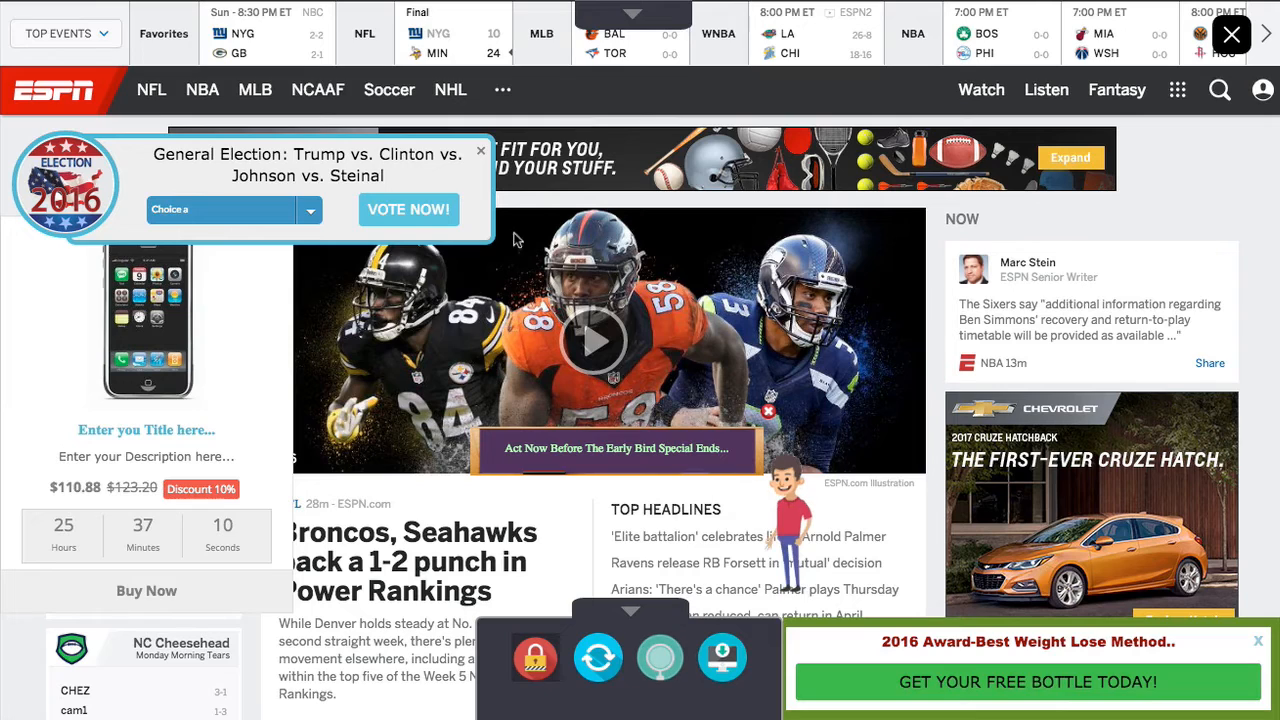
Step: Move the product box over the ESPN page's NOW column and preview the campaign again
{"action": "left_click_drag", "start_coordinate": [236, 376], "coordinate": [1211, 277]}
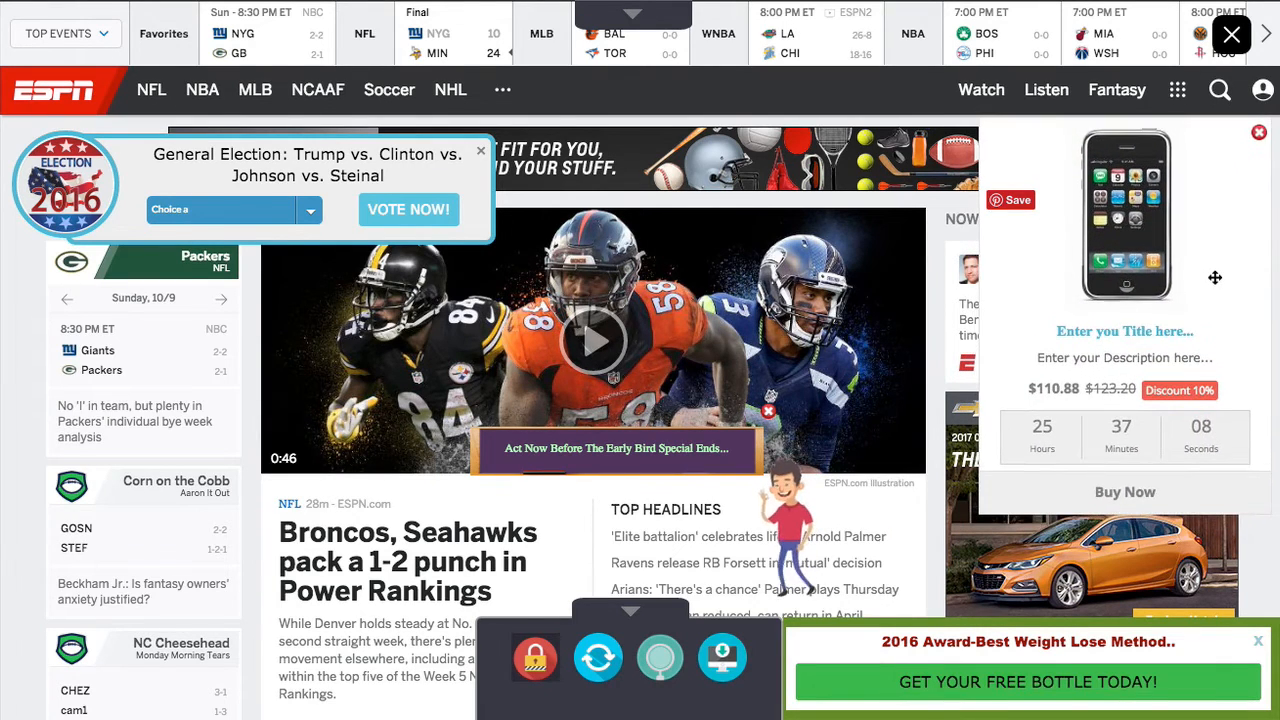
{"action": "left_click", "coordinate": [665, 662]}
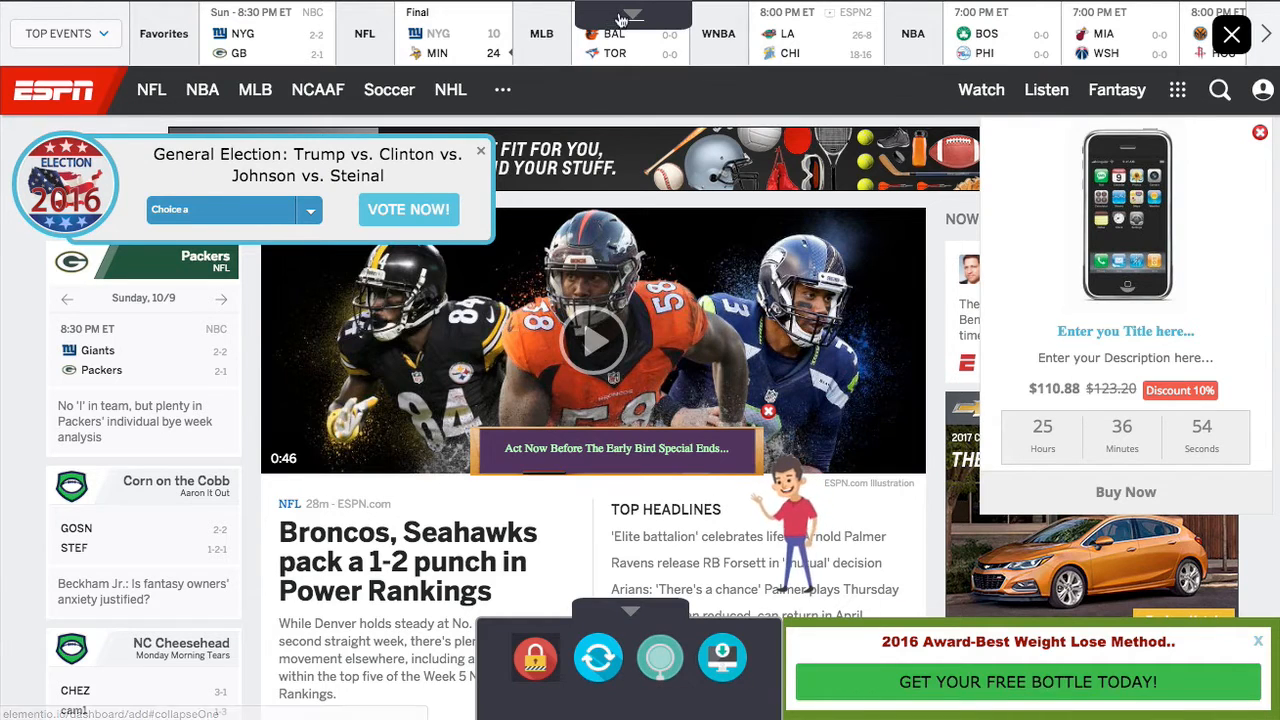
Step: Open the video box settings and choose YouTube as the video type
{"action": "left_click", "coordinate": [642, 8]}
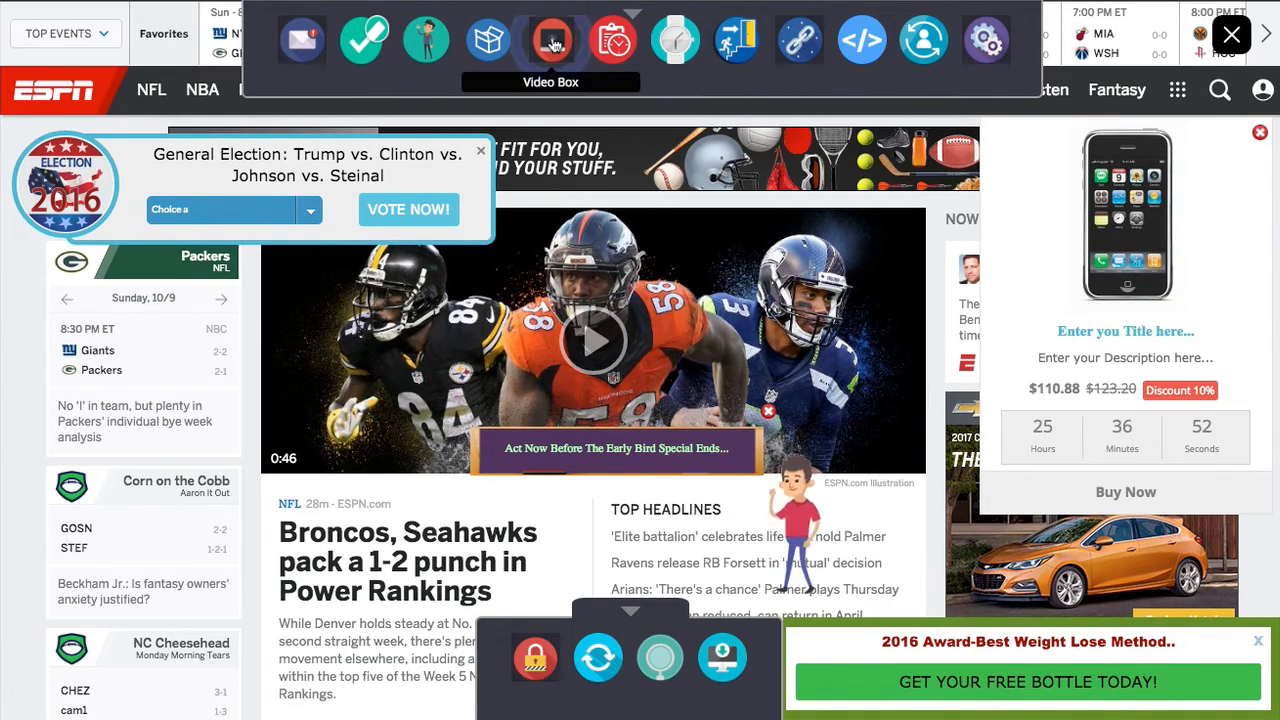
{"action": "left_click", "coordinate": [550, 42]}
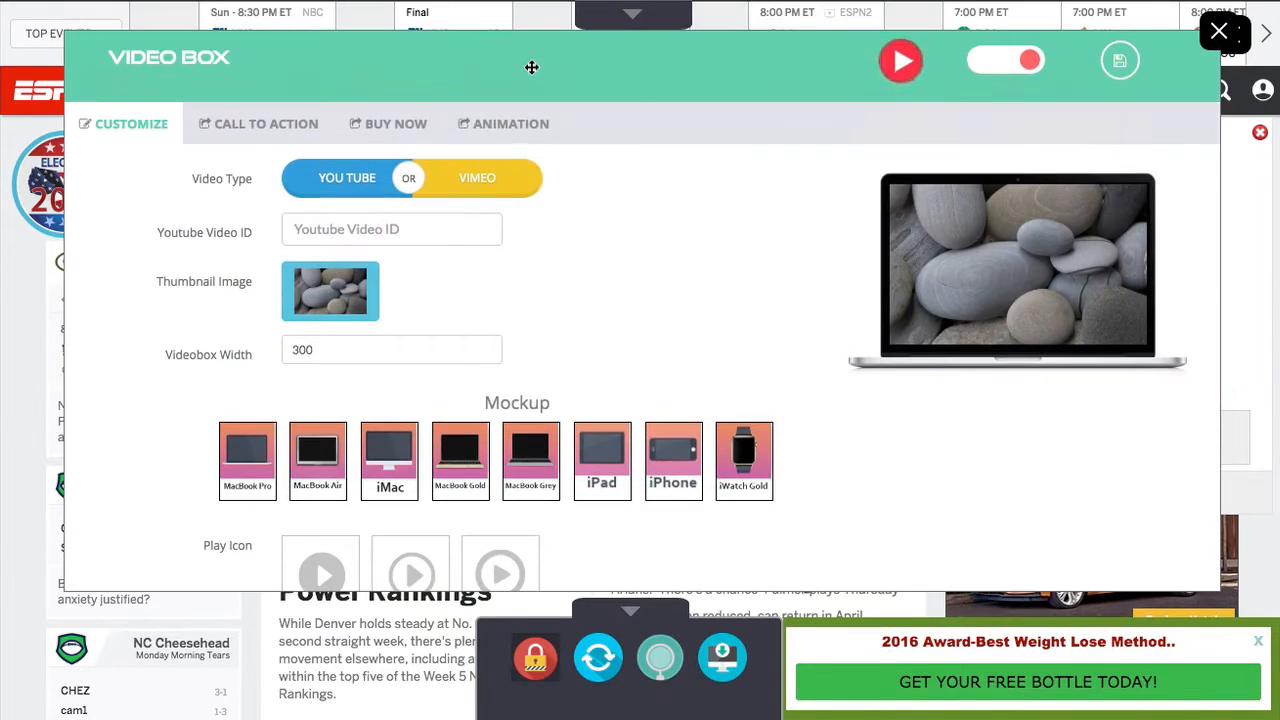
{"action": "left_click", "coordinate": [459, 191]}
{"action": "left_click", "coordinate": [340, 188]}
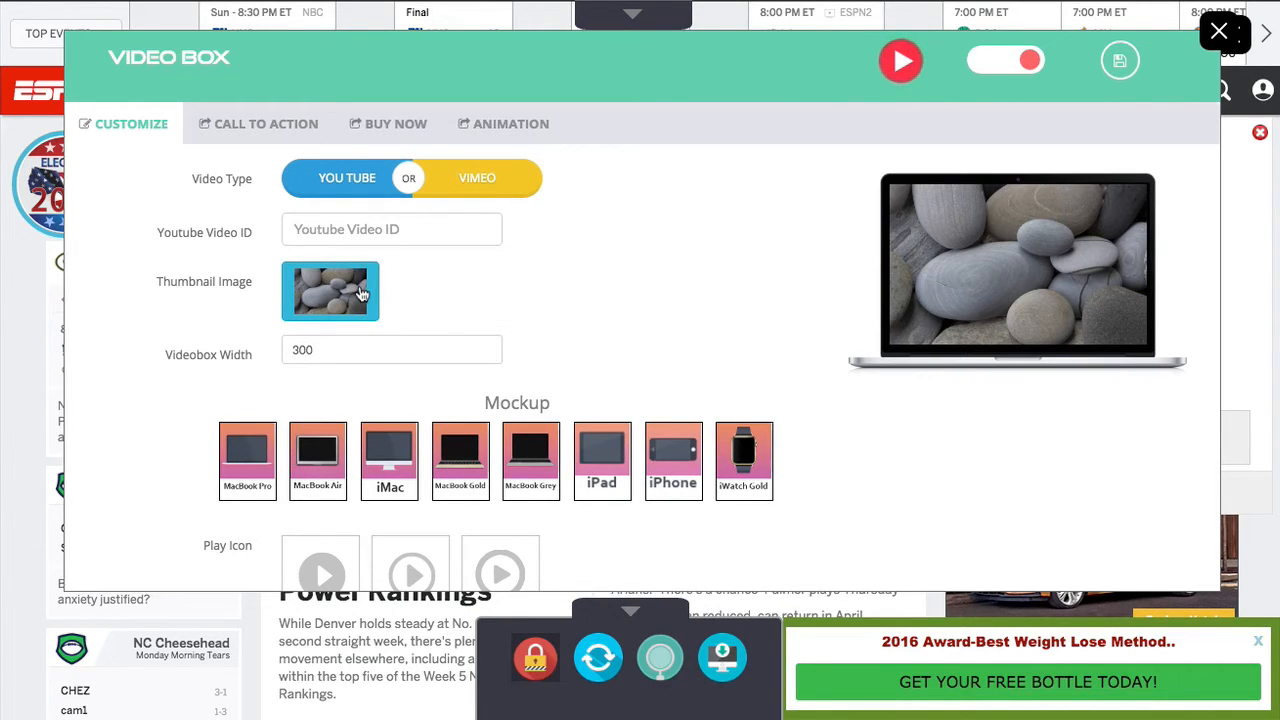
Step: Try the MacBook Gold, iPad and iWatch Gold mockups for the video box and choose iMac
{"action": "left_click", "coordinate": [395, 452]}
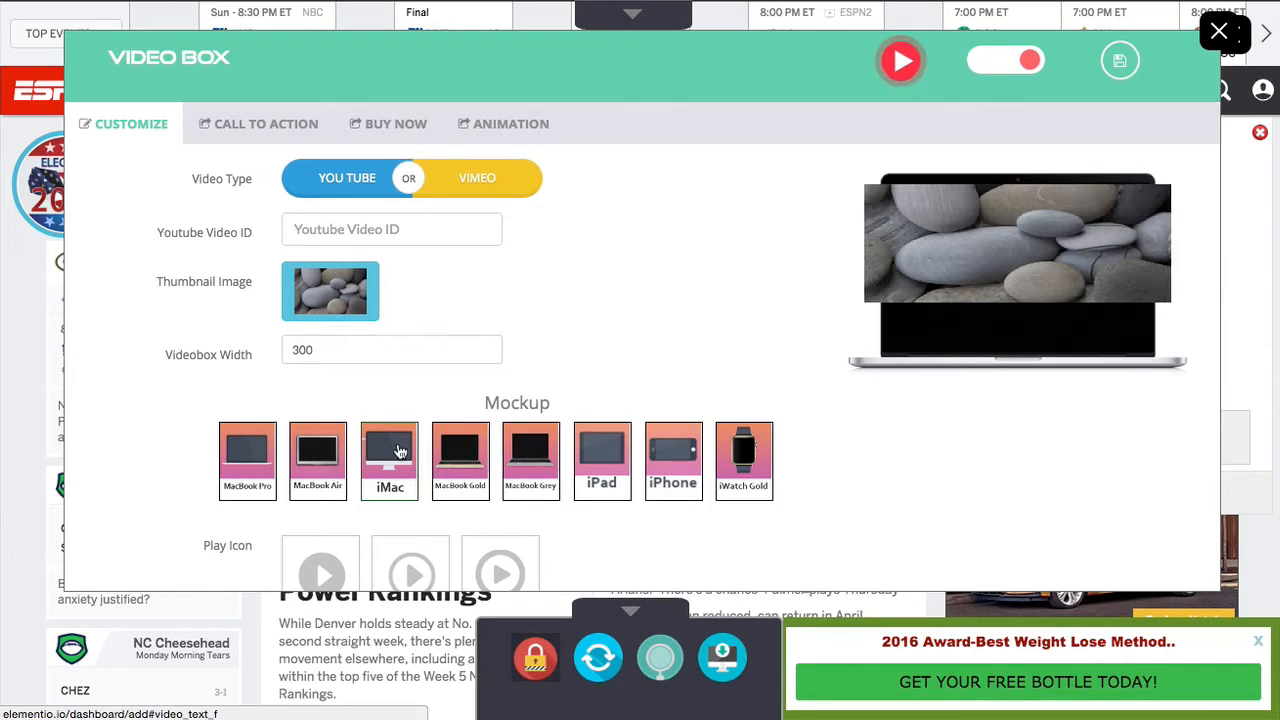
{"action": "left_click", "coordinate": [460, 462]}
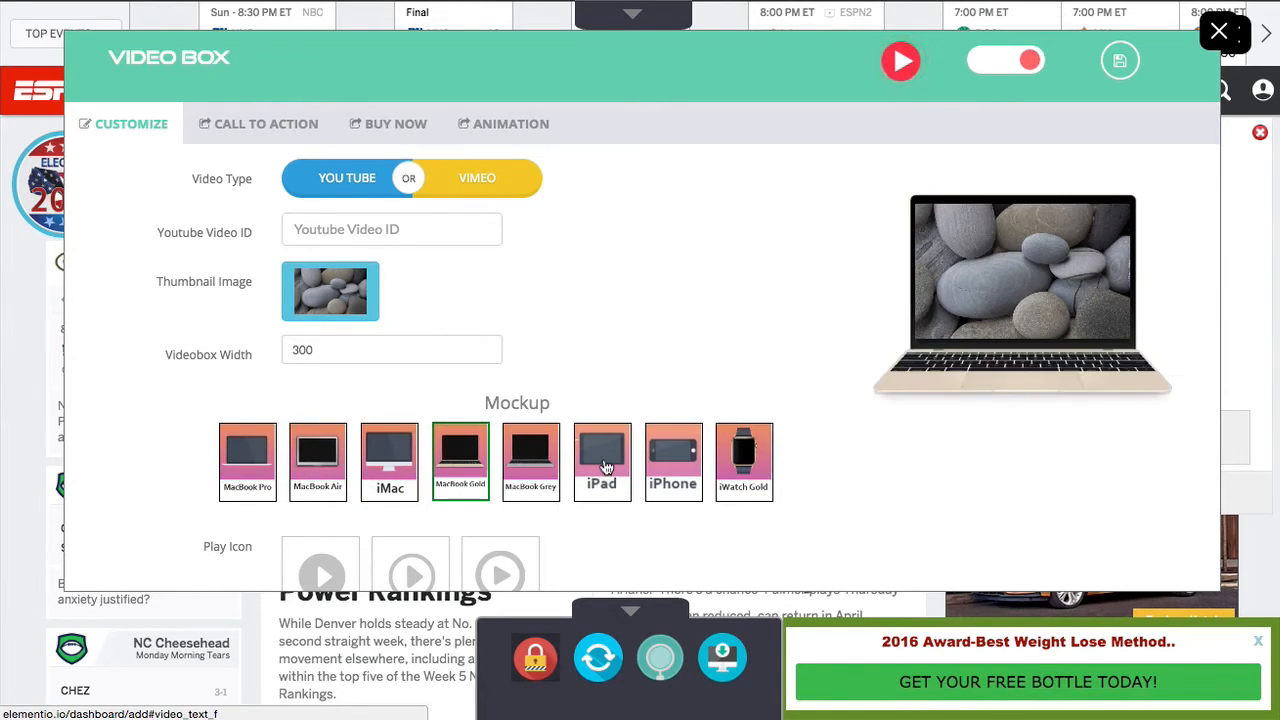
{"action": "left_click", "coordinate": [605, 468]}
{"action": "left_click", "coordinate": [758, 463]}
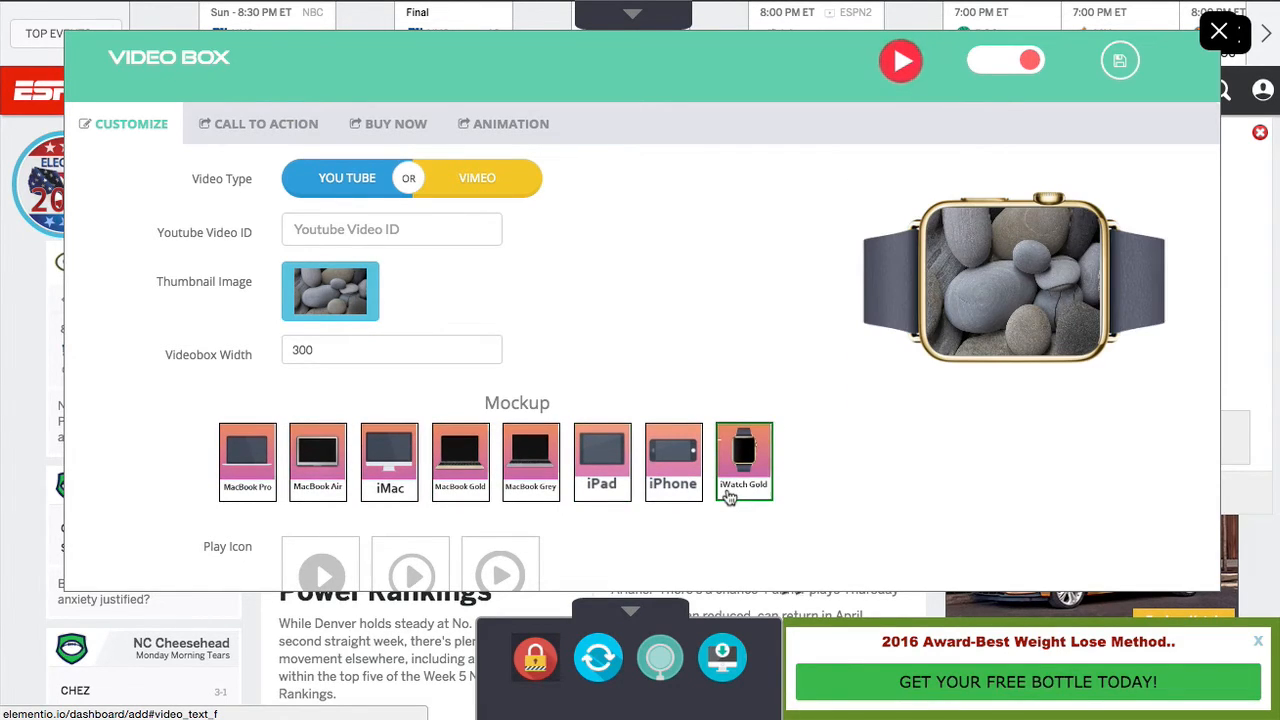
{"action": "left_click", "coordinate": [389, 468]}
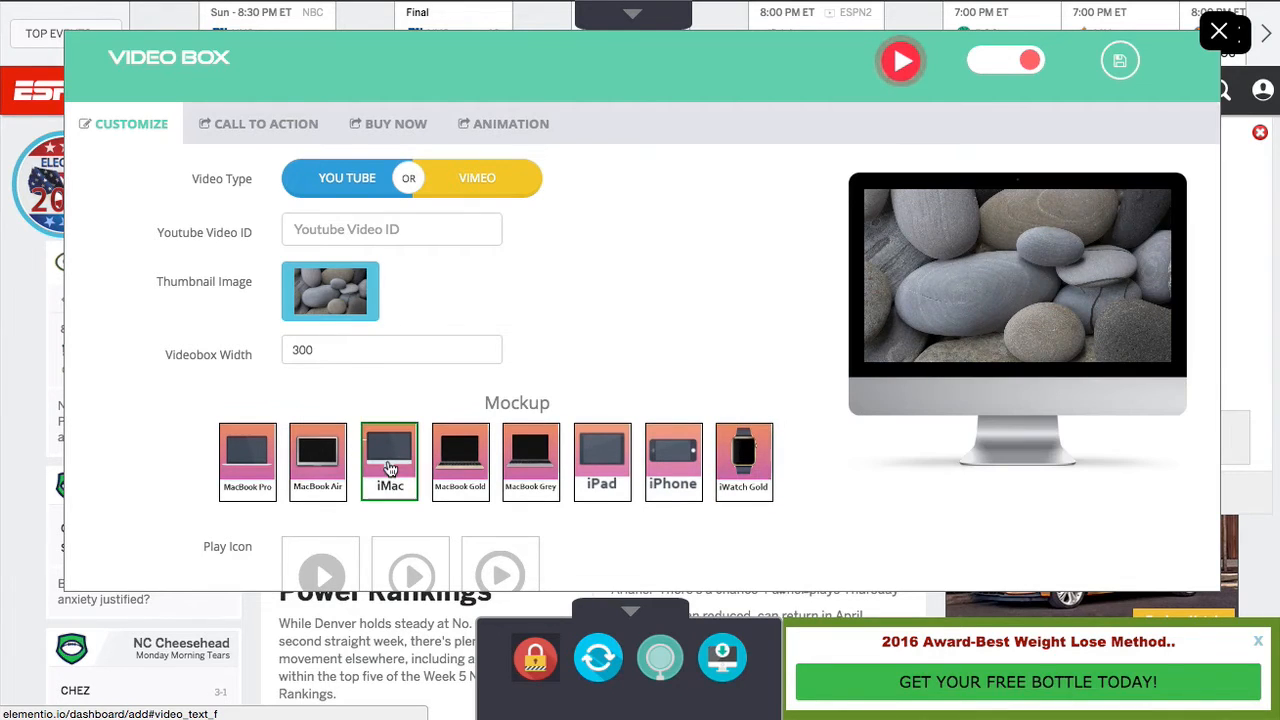
Step: Give the video box the thin circled play icon in green
{"action": "scroll", "coordinate": [345, 540], "scroll_direction": "down", "scroll_amount": 1}
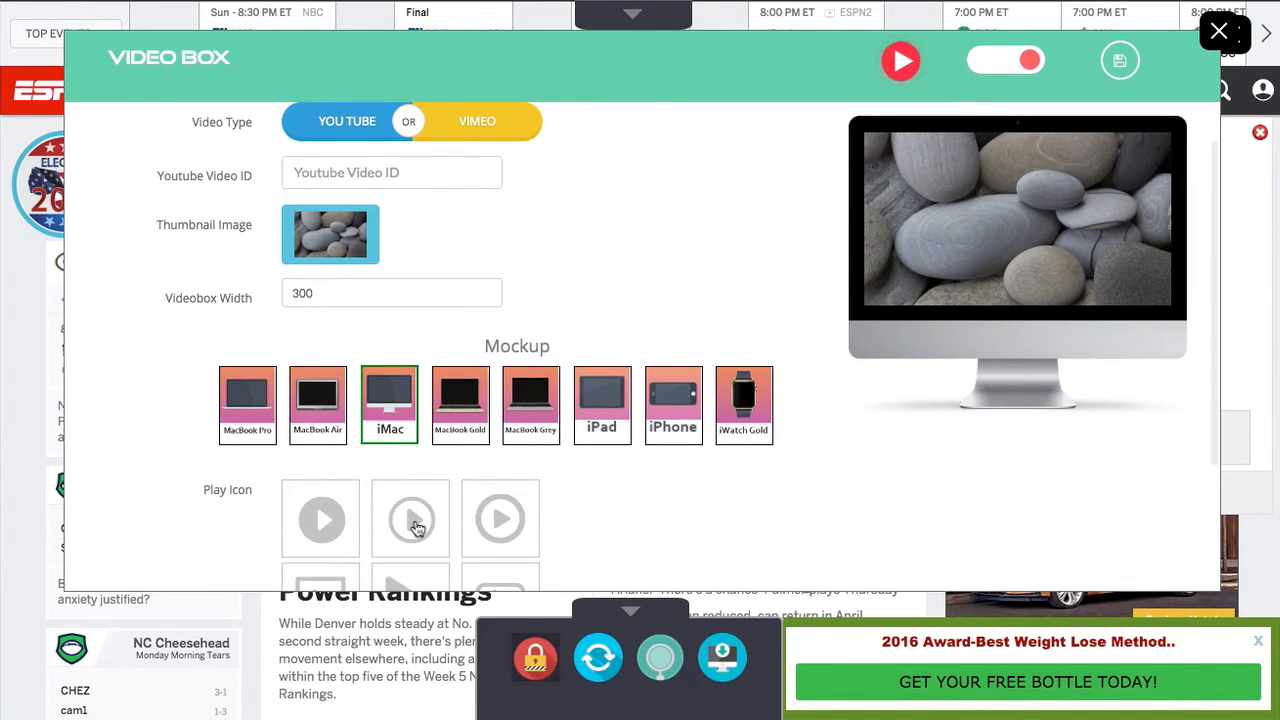
{"action": "scroll", "coordinate": [429, 514], "scroll_direction": "down", "scroll_amount": 3}
{"action": "scroll", "coordinate": [430, 507], "scroll_direction": "up", "scroll_amount": 1}
{"action": "left_click", "coordinate": [412, 402]}
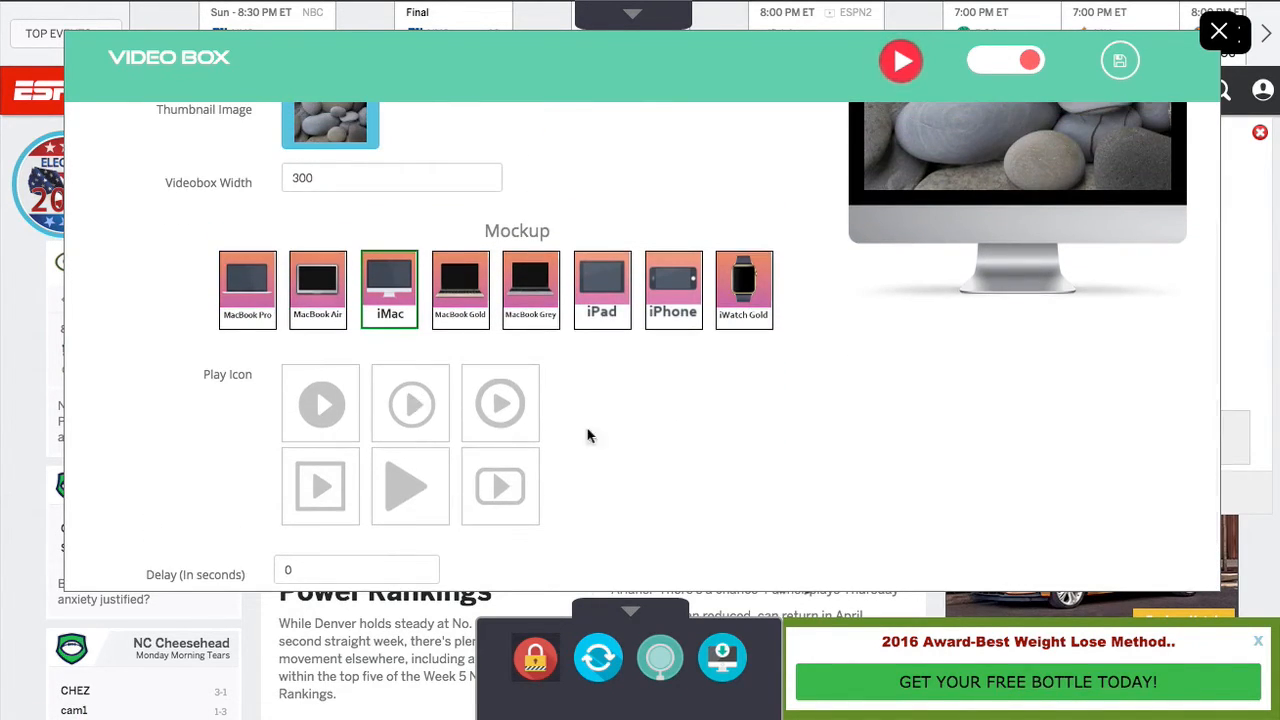
{"action": "left_click", "coordinate": [653, 303]}
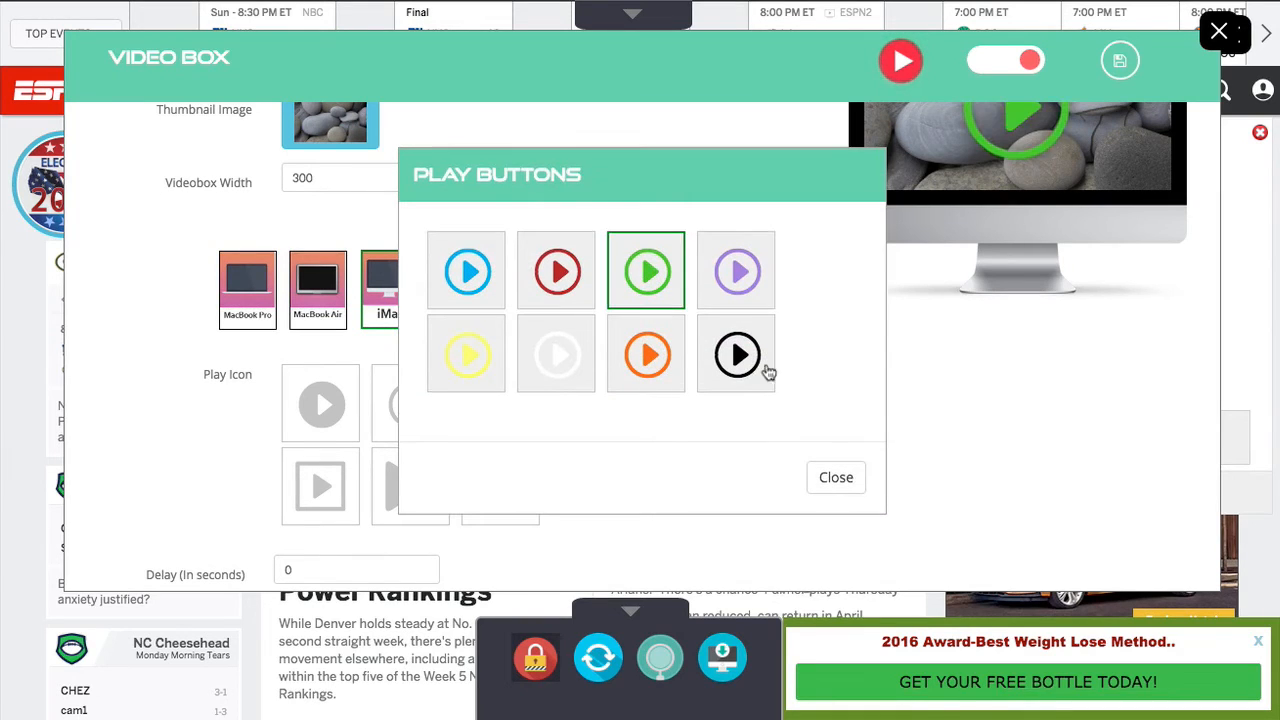
{"action": "left_click", "coordinate": [836, 477]}
{"action": "scroll", "coordinate": [1000, 350], "scroll_direction": "up", "scroll_amount": 3}
{"action": "scroll", "coordinate": [703, 328], "scroll_direction": "down", "scroll_amount": 3}
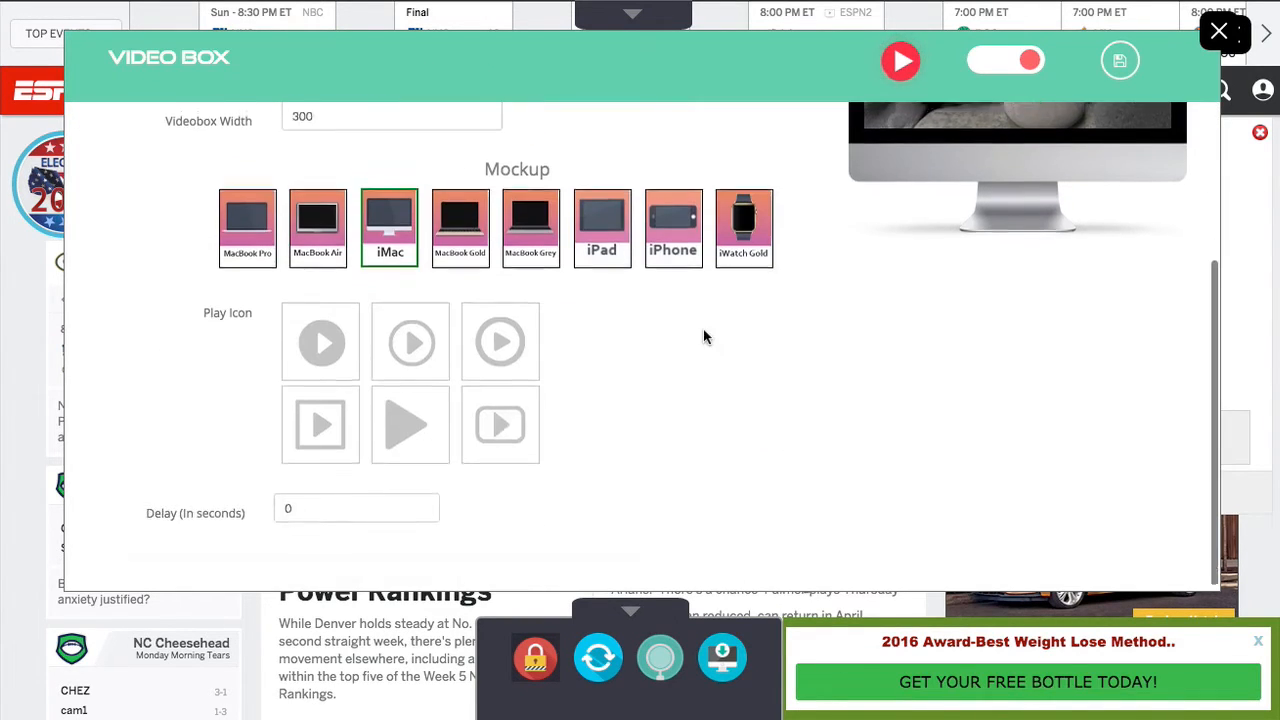
{"action": "scroll", "coordinate": [317, 434], "scroll_direction": "up", "scroll_amount": 3}
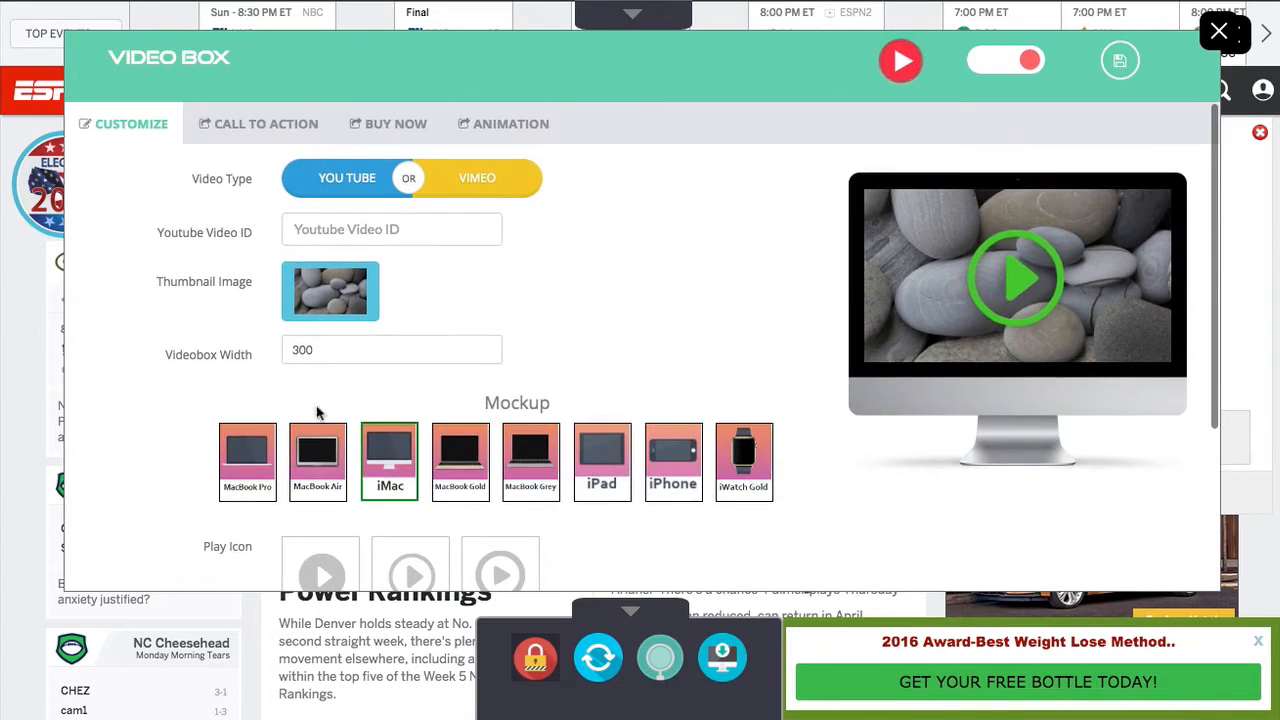
Step: Reopen the Demo 2 campaign for editing from the campaign list and open its video box settings
{"action": "left_click", "coordinate": [259, 126]}
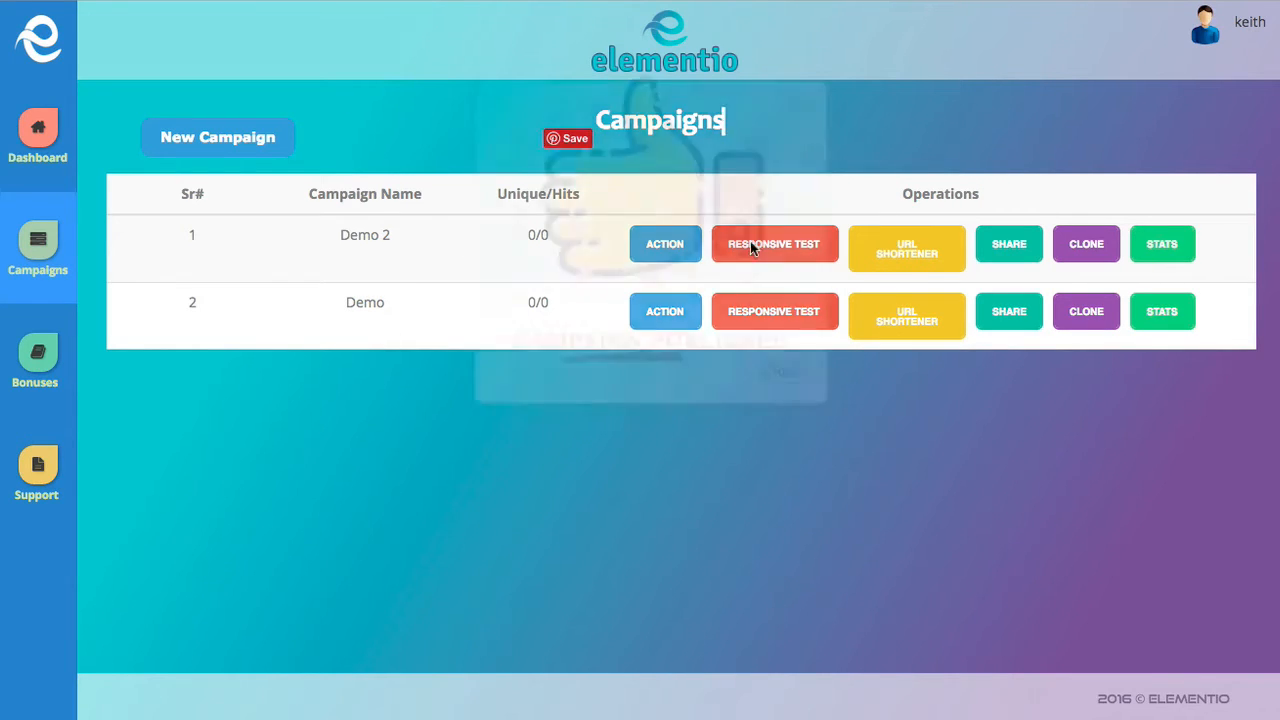
{"action": "left_click", "coordinate": [782, 382]}
{"action": "left_click", "coordinate": [650, 240]}
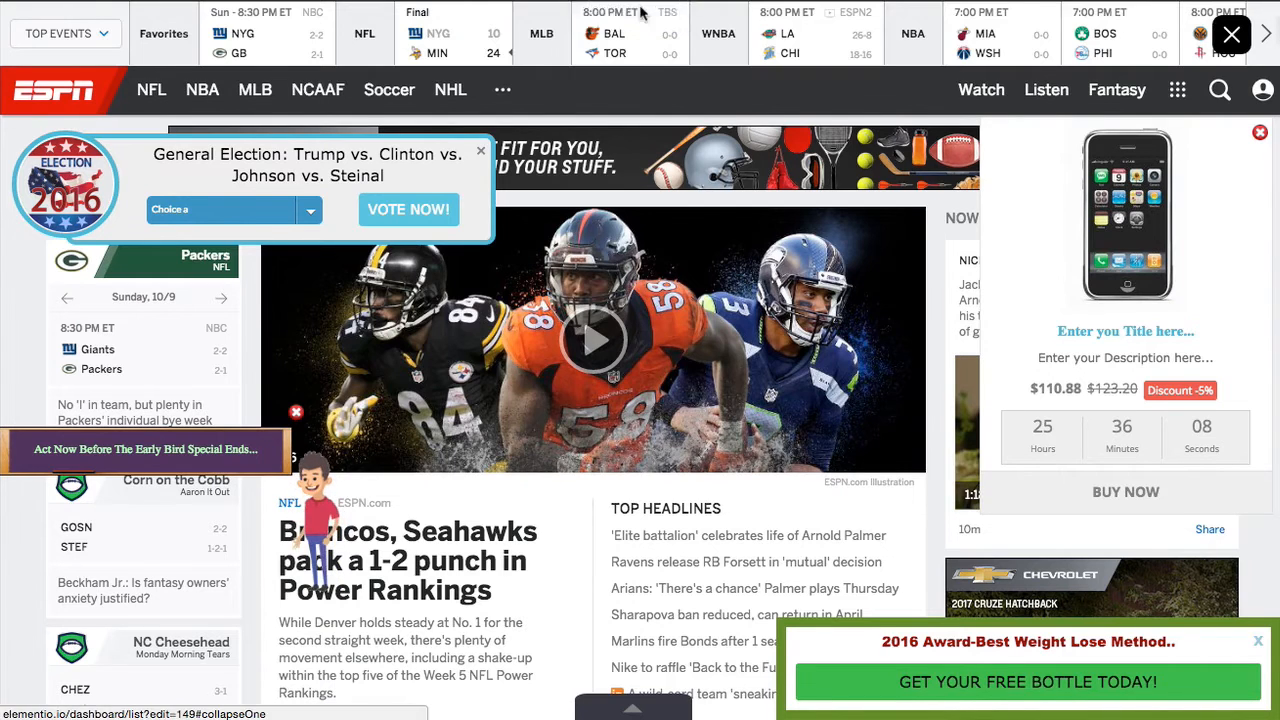
{"action": "mouse_move", "coordinate": [612, 45]}
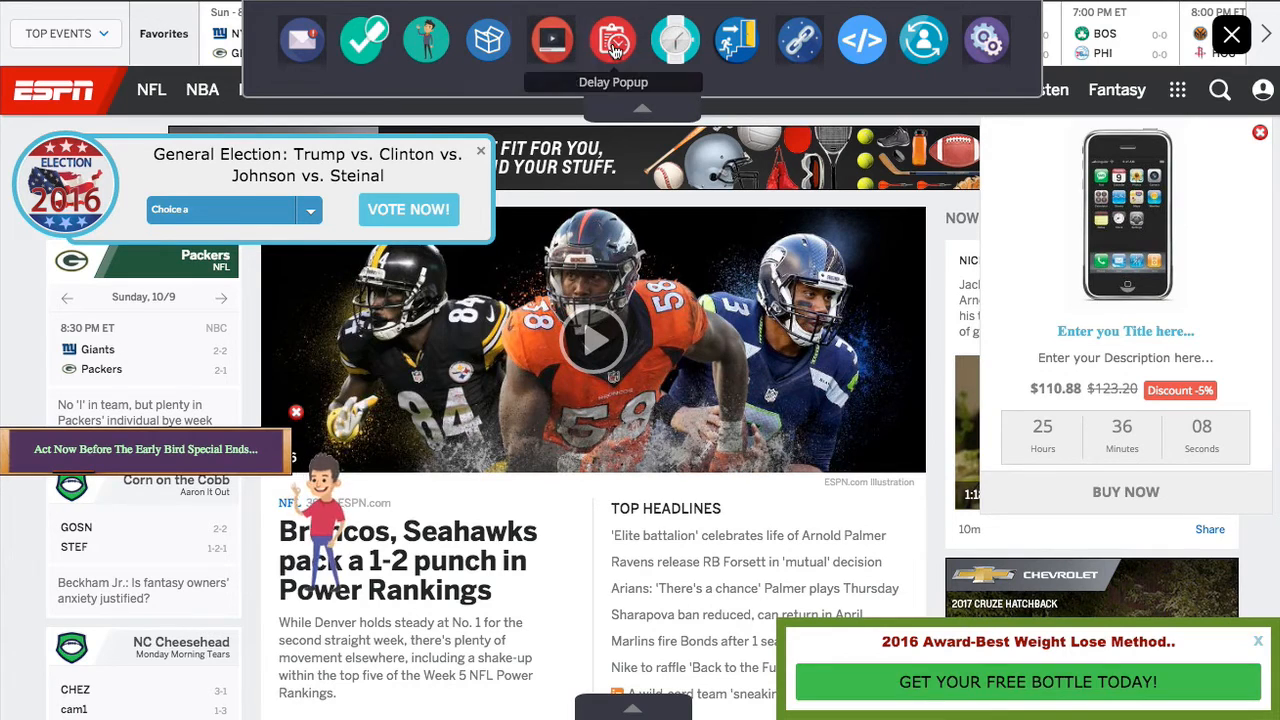
{"action": "left_click", "coordinate": [551, 40]}
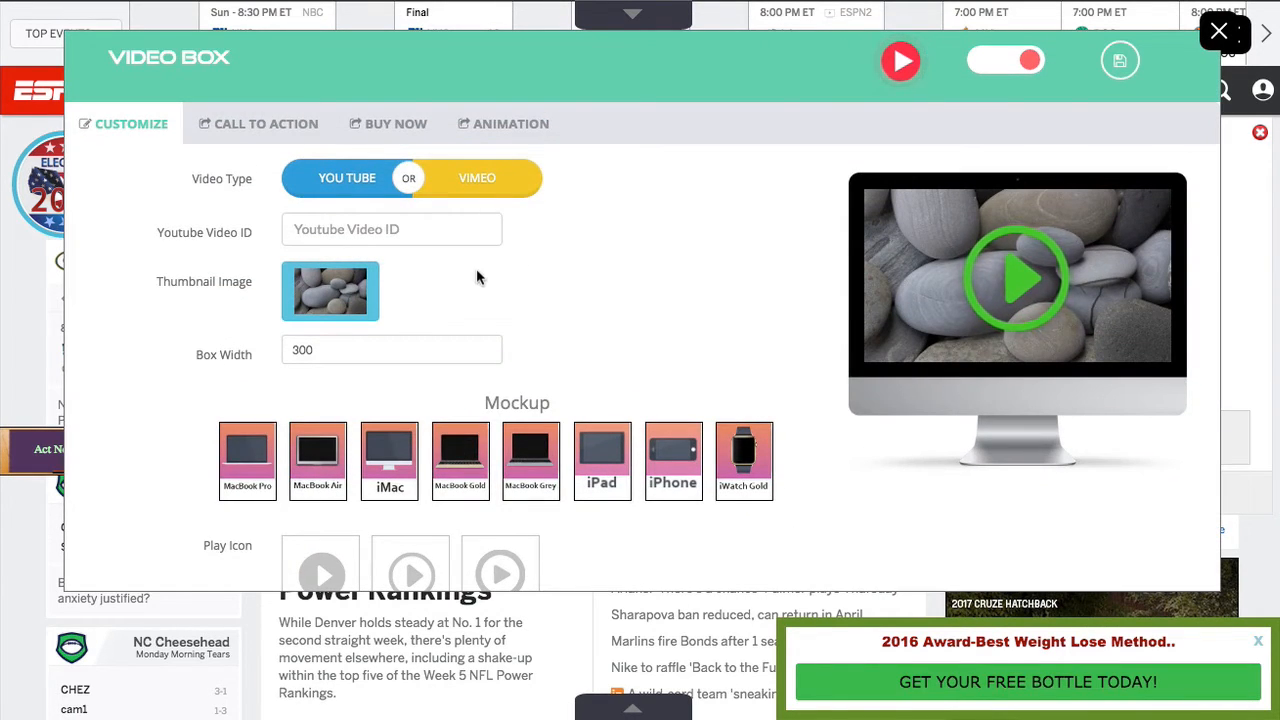
Step: Enable the video box's call to action with the headline "My text goes here" and the button text "My Button"
{"action": "scroll", "coordinate": [617, 189], "scroll_direction": "down", "scroll_amount": 3}
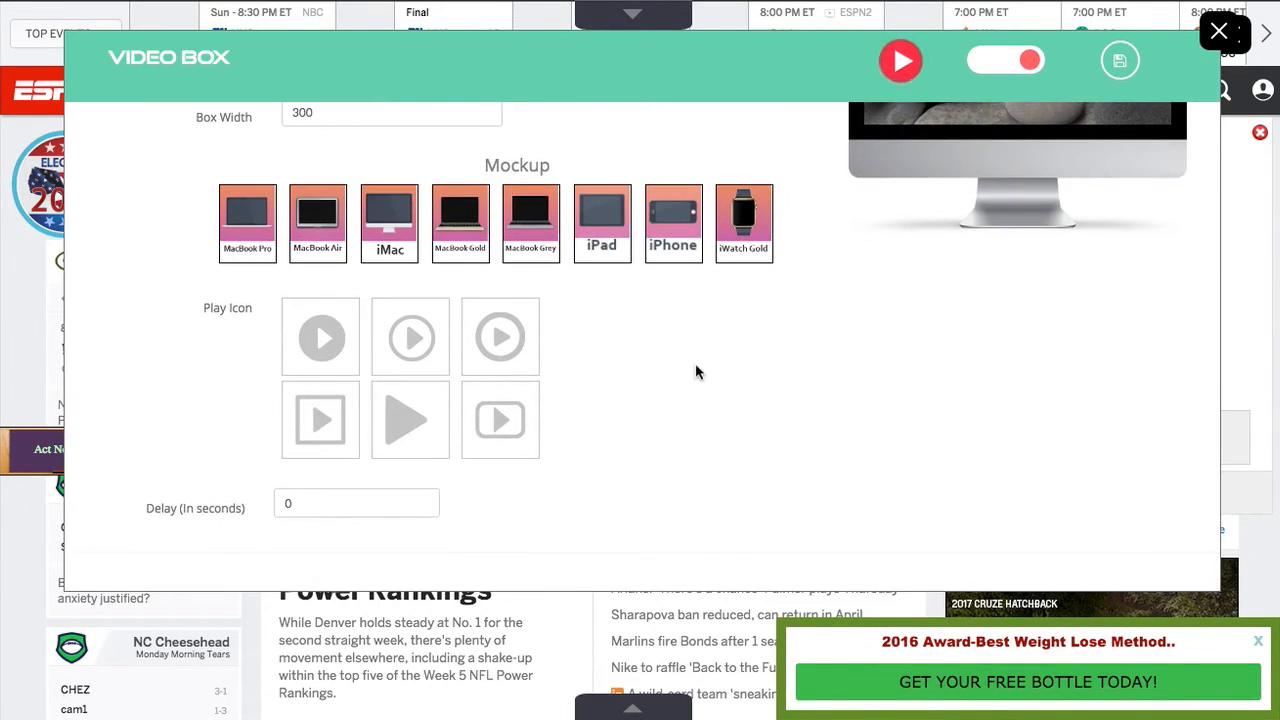
{"action": "scroll", "coordinate": [695, 365], "scroll_direction": "up", "scroll_amount": 3}
{"action": "left_click", "coordinate": [266, 128]}
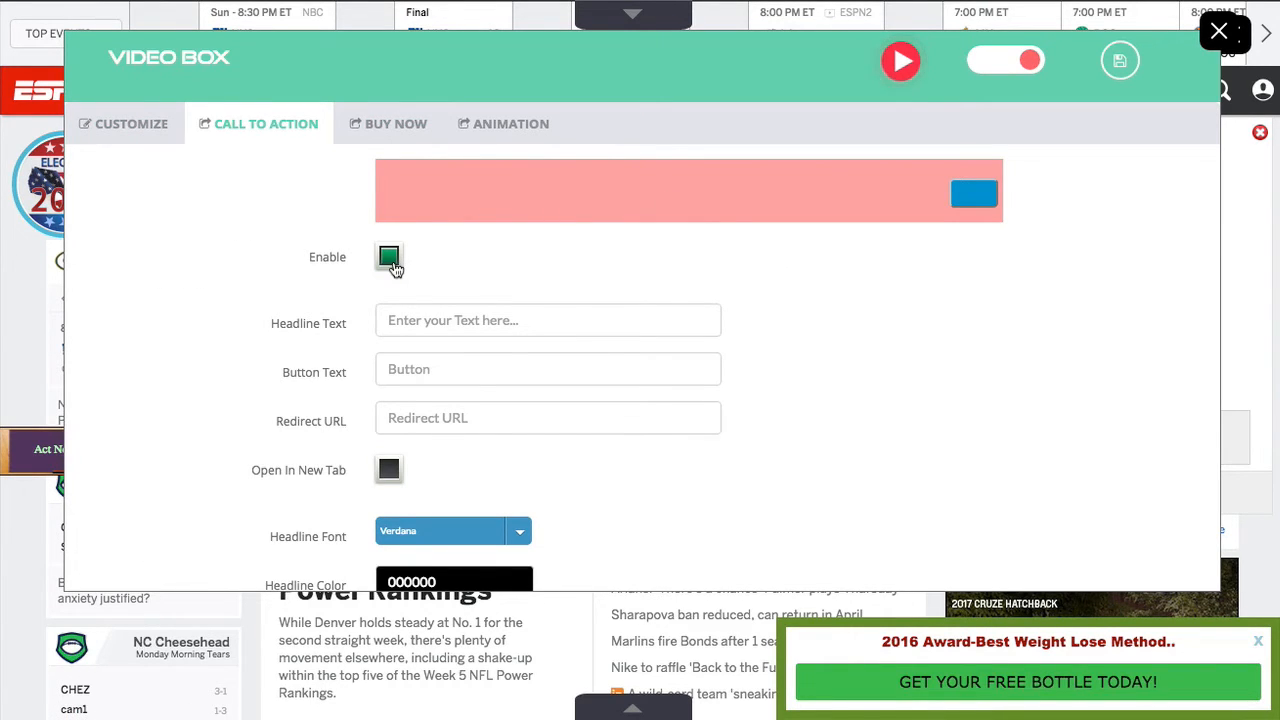
{"action": "left_click", "coordinate": [470, 314]}
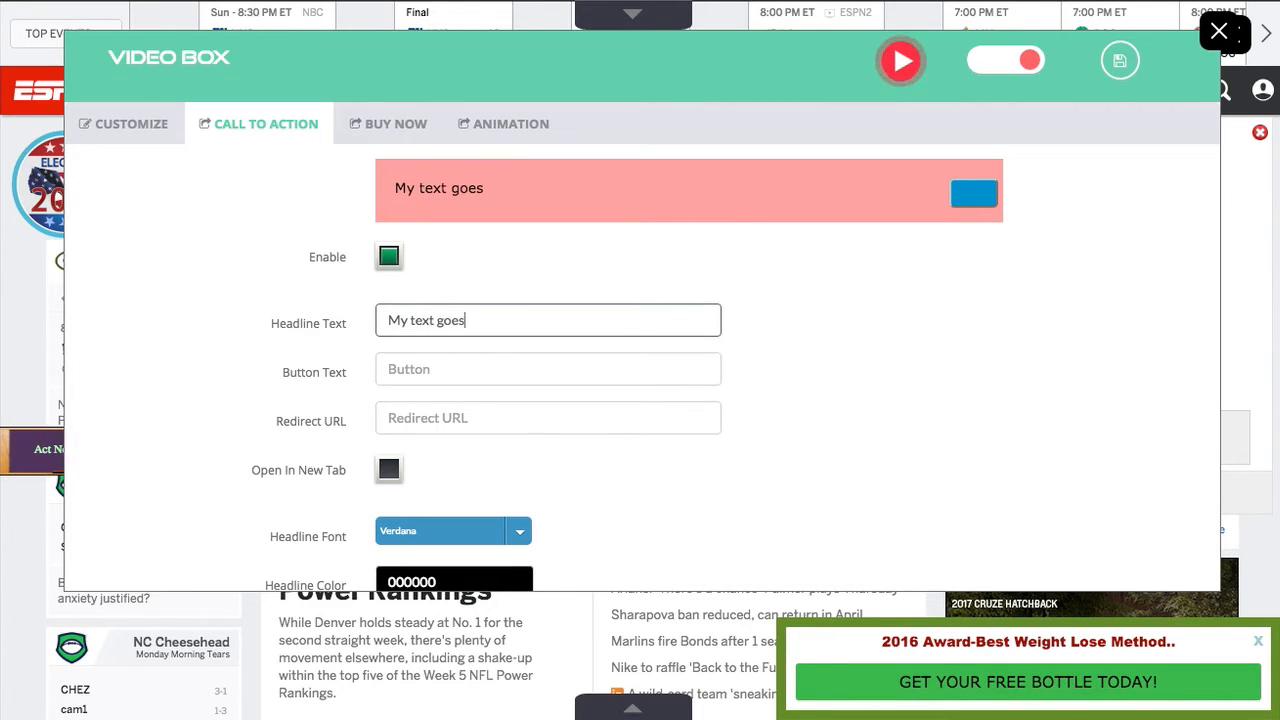
{"action": "left_click", "coordinate": [468, 361]}
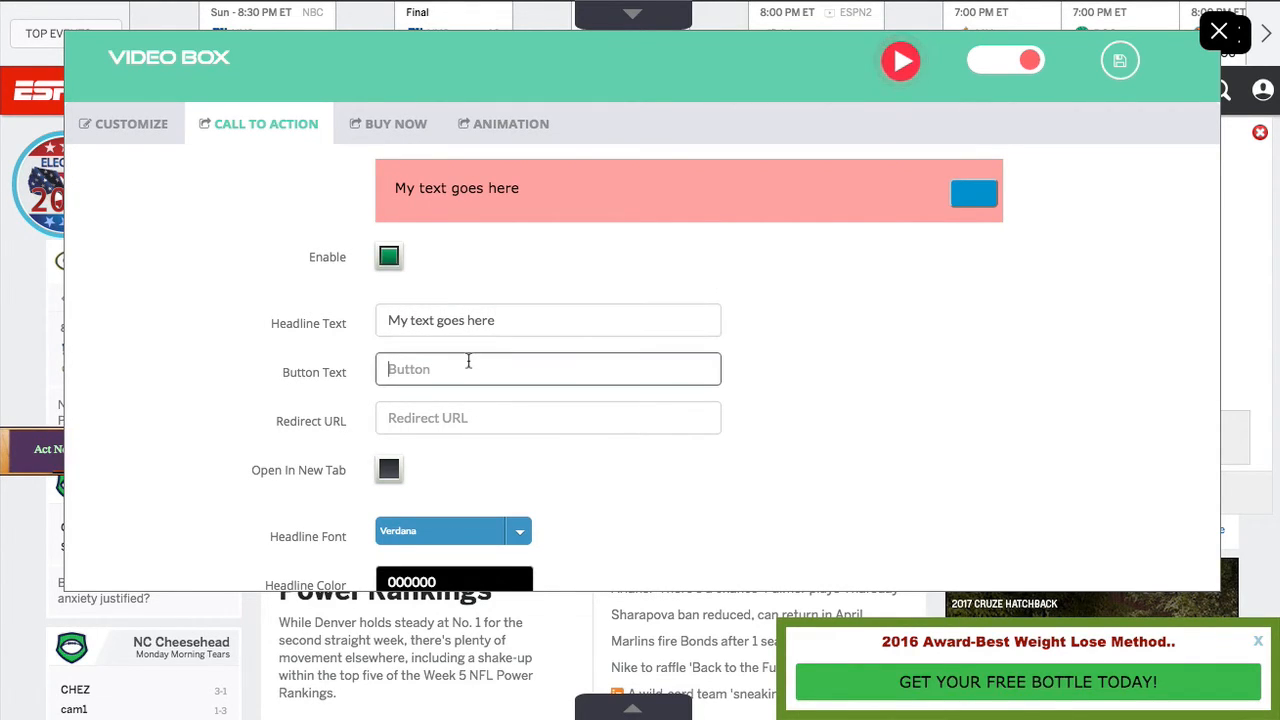
{"action": "type", "text": "My Button"}
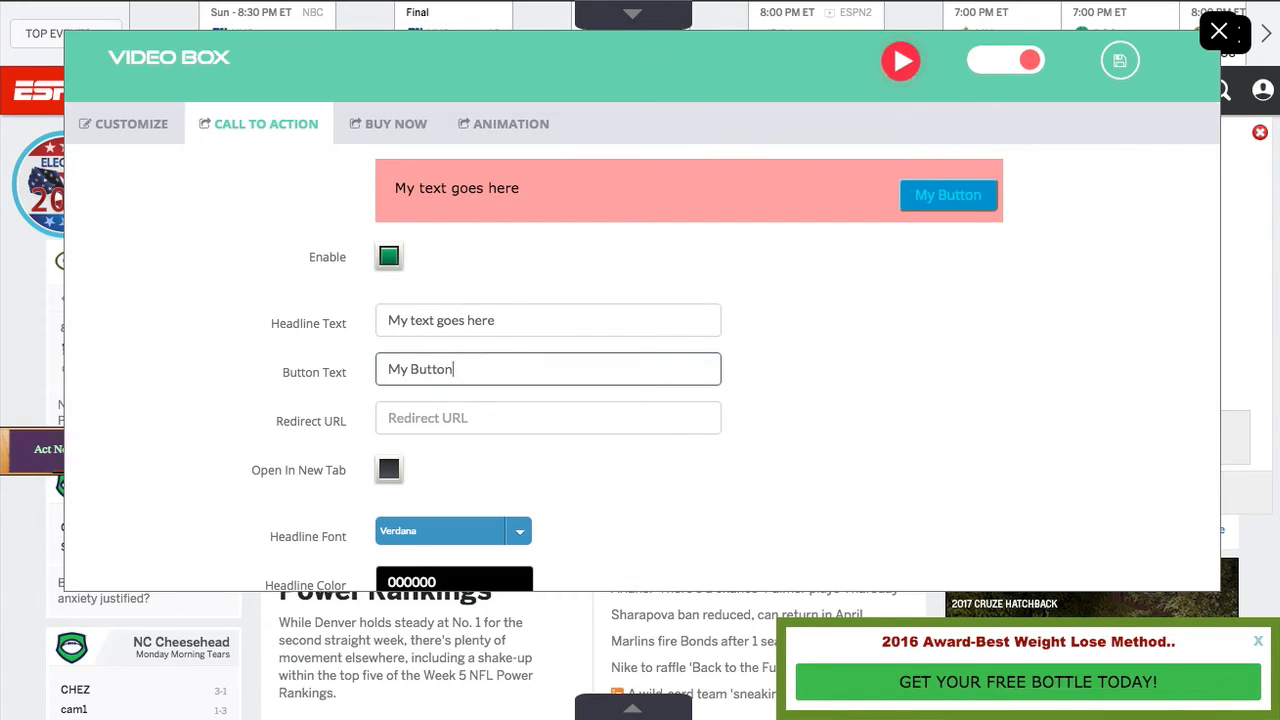
{"action": "left_click", "coordinate": [454, 419]}
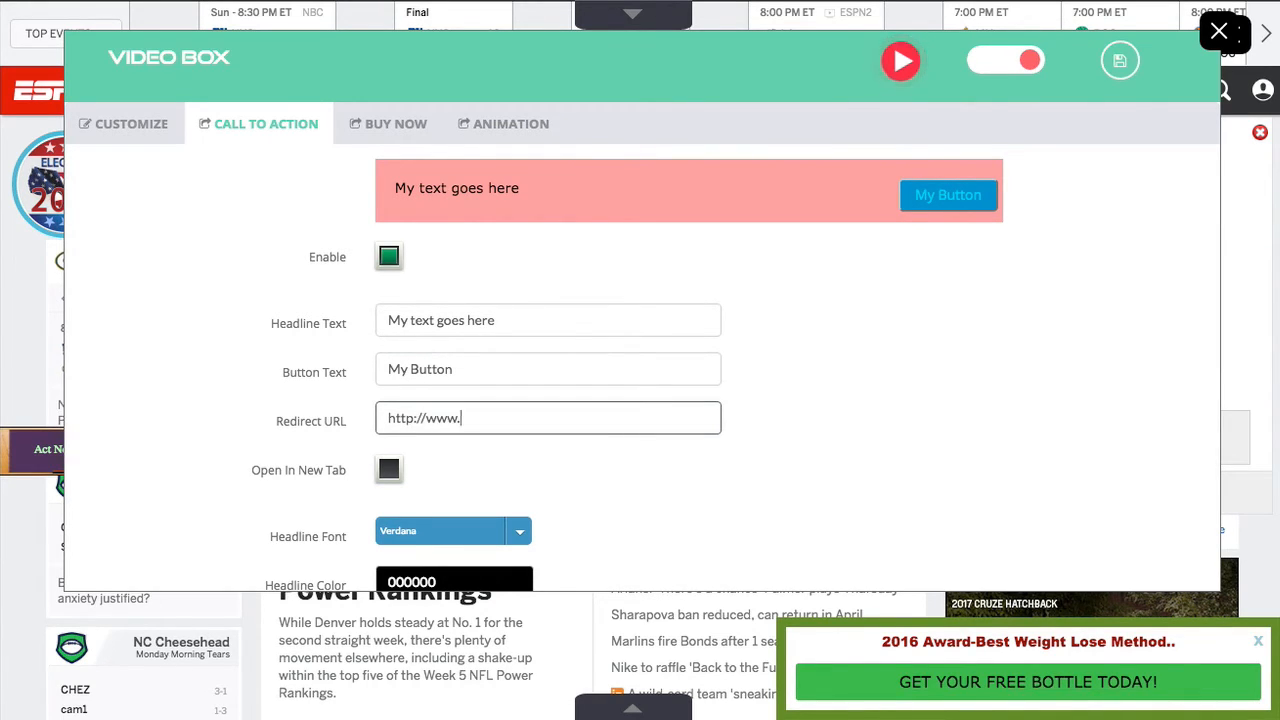
{"action": "left_click", "coordinate": [389, 470]}
{"action": "scroll", "coordinate": [490, 445], "scroll_direction": "down", "scroll_amount": 3}
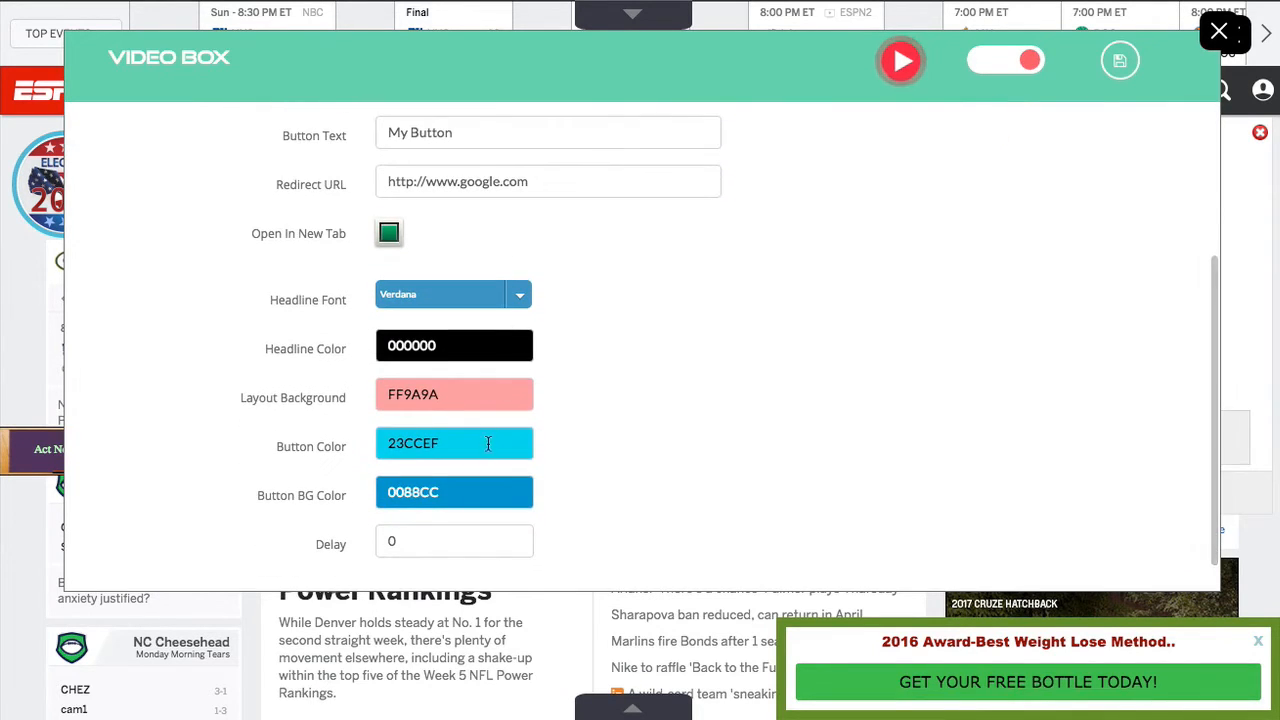
Step: Enable the video box's Buy Now option with the black Download Now button, and make it open in a new tab
{"action": "scroll", "coordinate": [488, 444], "scroll_direction": "up", "scroll_amount": 5}
{"action": "left_click", "coordinate": [396, 125]}
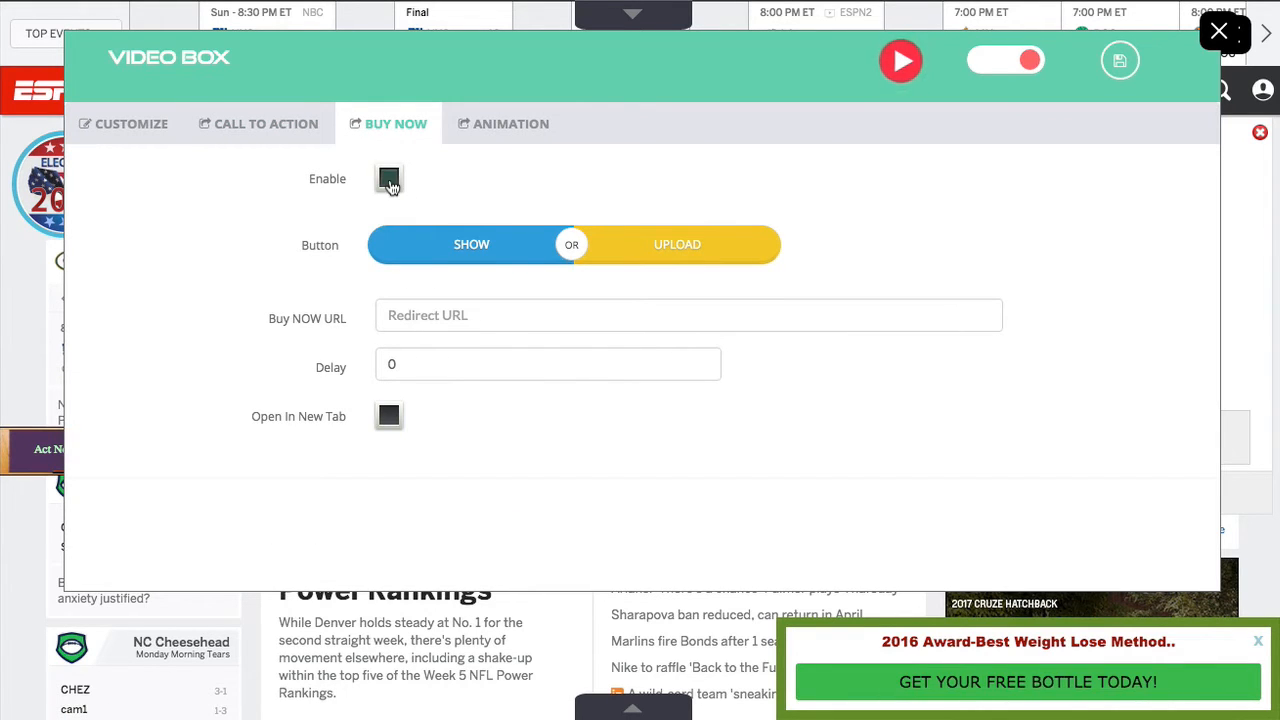
{"action": "left_click", "coordinate": [472, 246]}
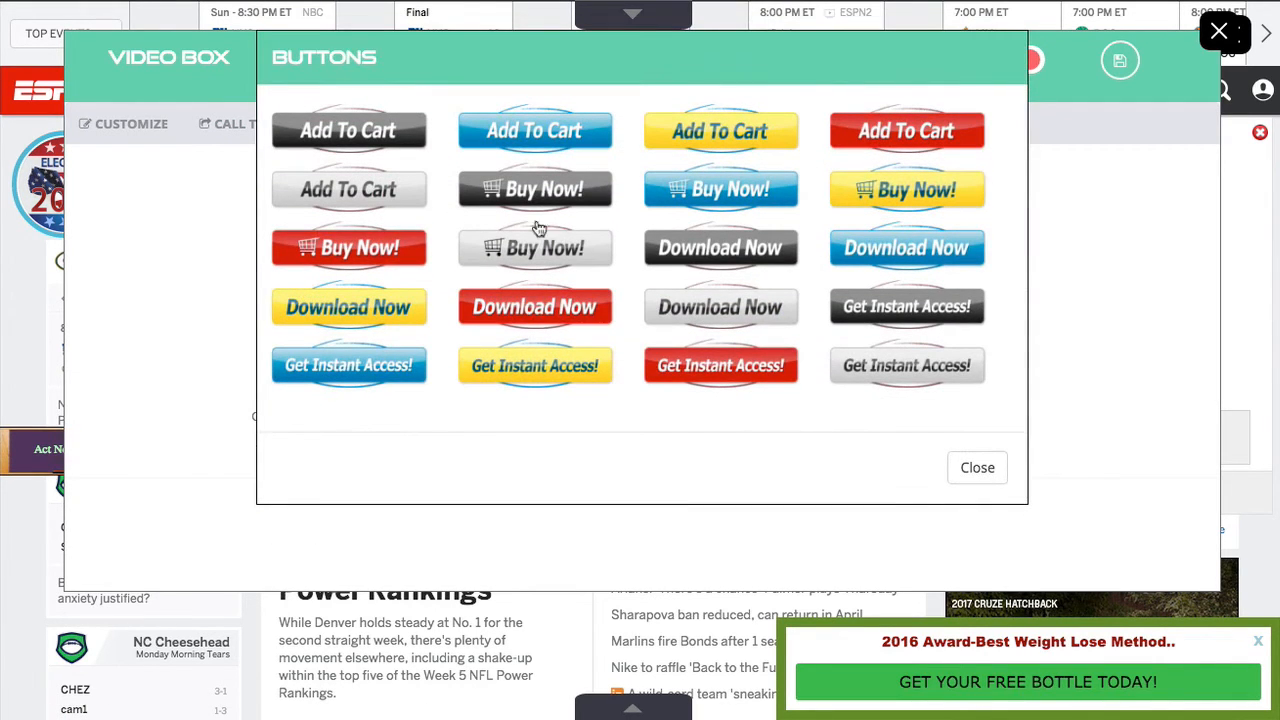
{"action": "left_click", "coordinate": [721, 248]}
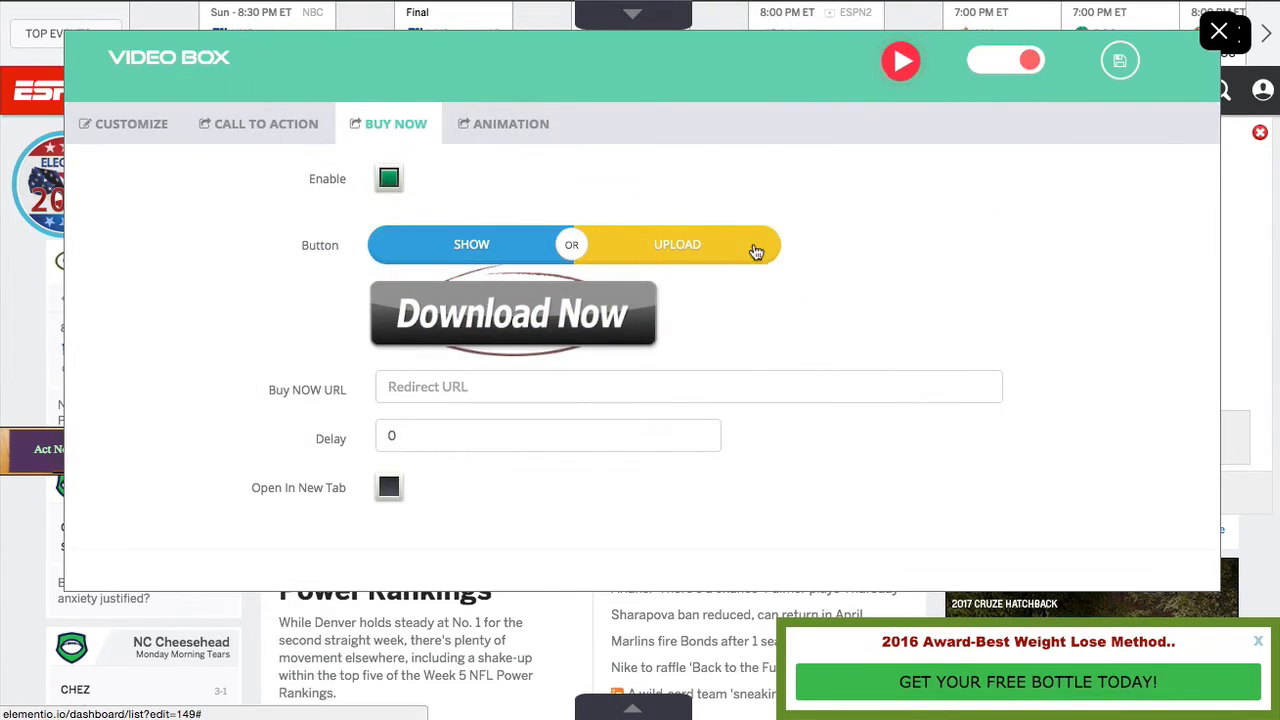
{"action": "left_click", "coordinate": [432, 388]}
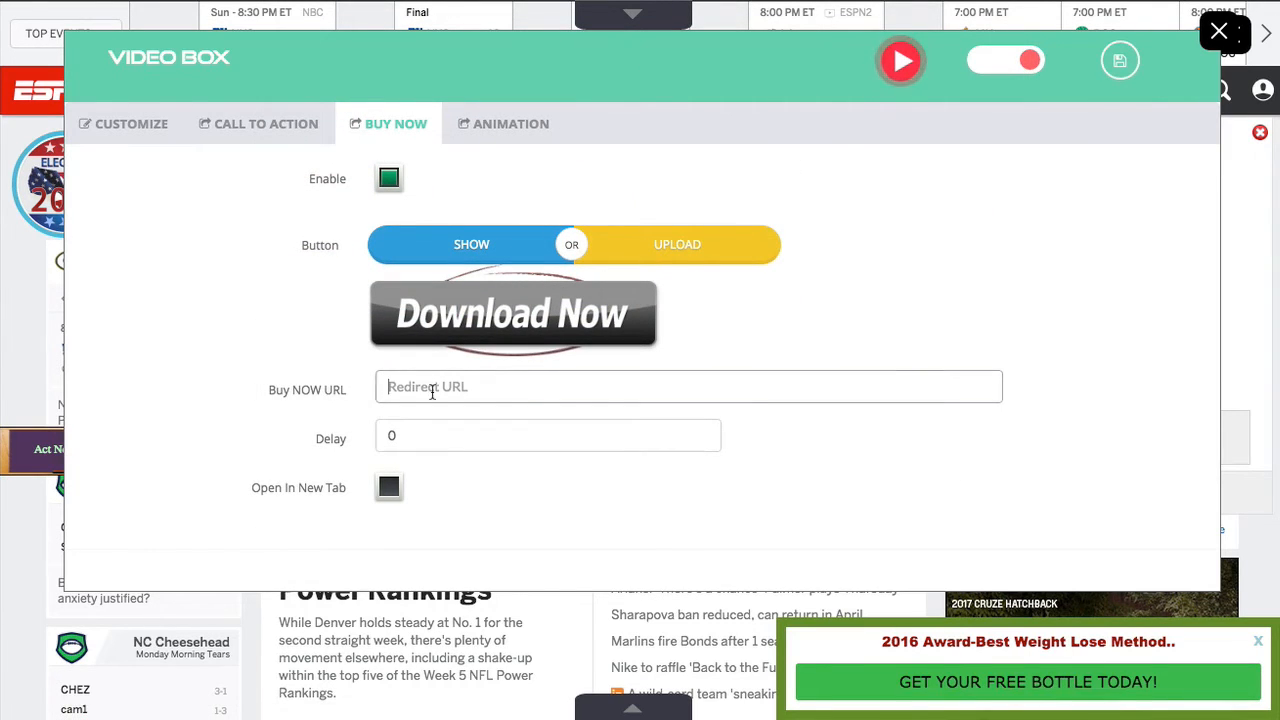
{"action": "left_click", "coordinate": [391, 488]}
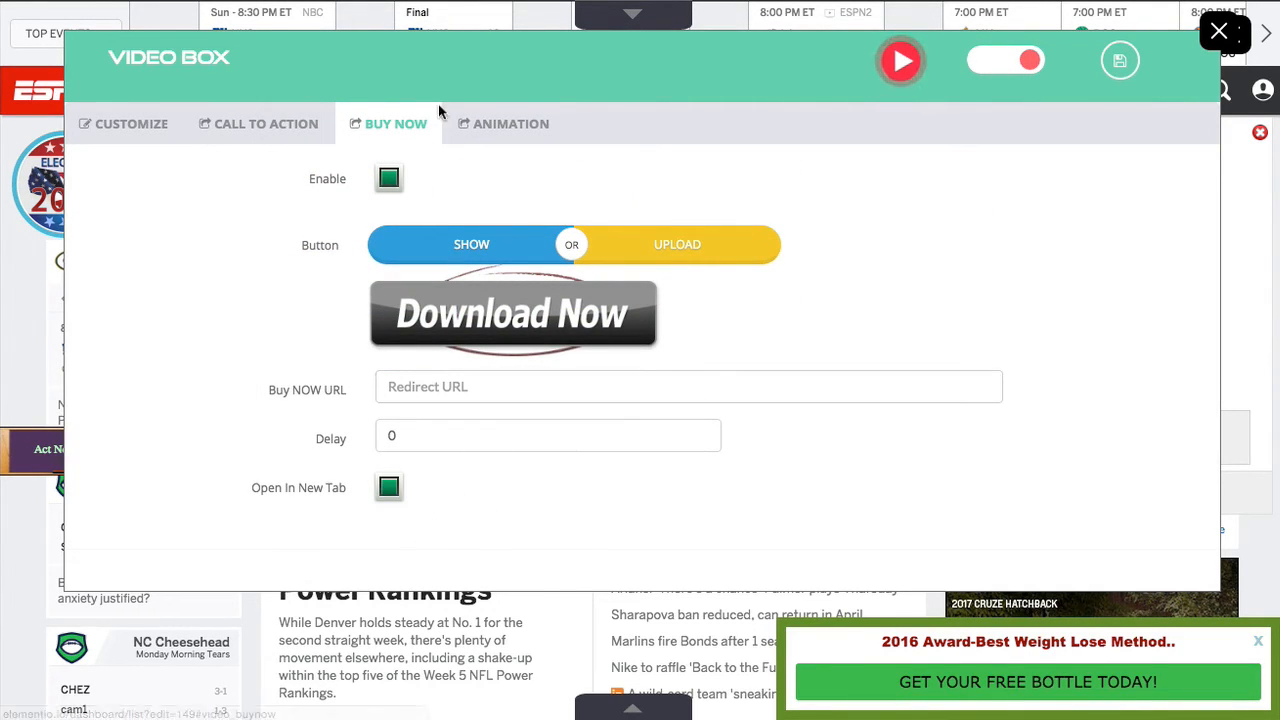
Step: Preview the video box's Slide Left animation, then switch the box on and save it
{"action": "left_click", "coordinate": [507, 125]}
{"action": "left_click", "coordinate": [309, 181]}
{"action": "left_click", "coordinate": [314, 175]}
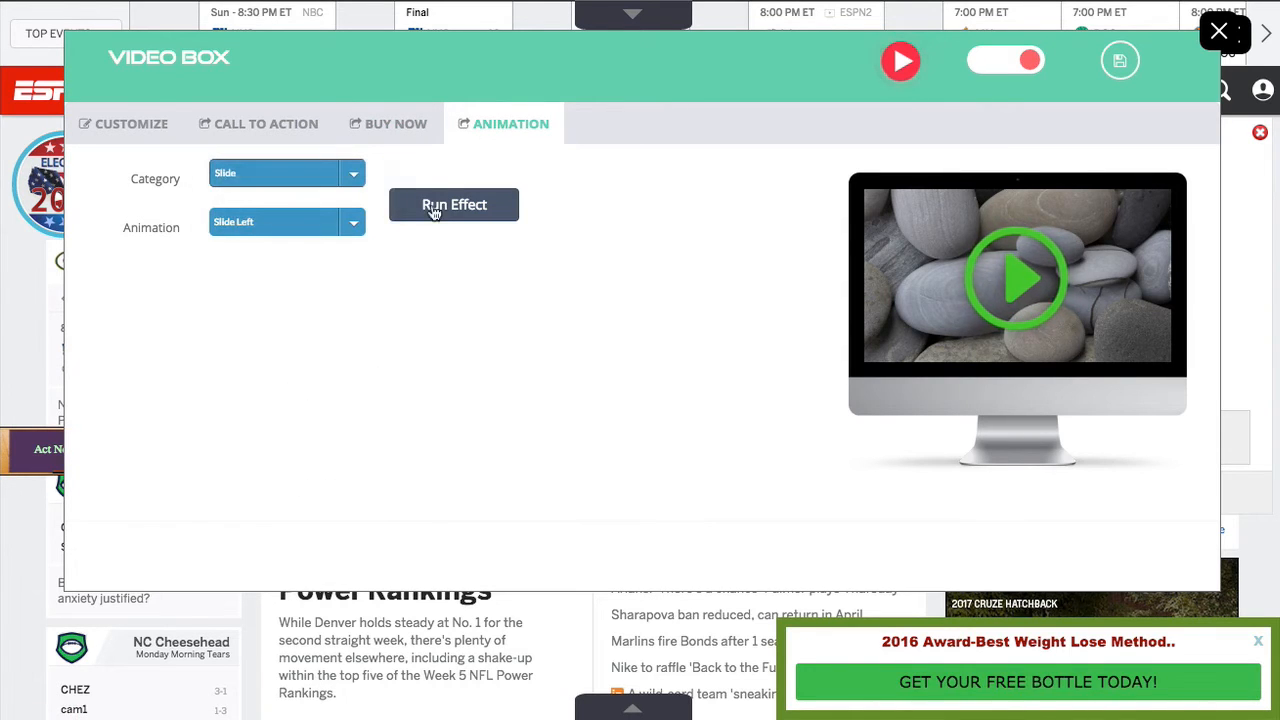
{"action": "left_click", "coordinate": [430, 206]}
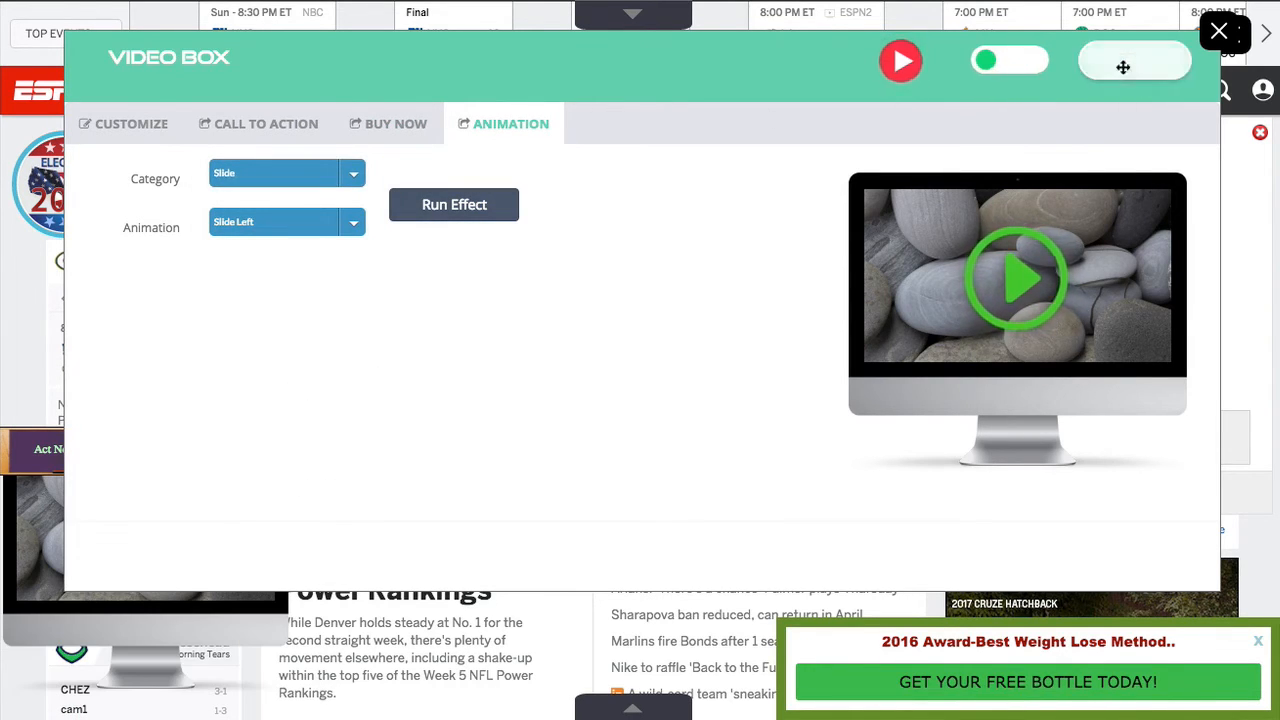
{"action": "left_click", "coordinate": [1123, 66]}
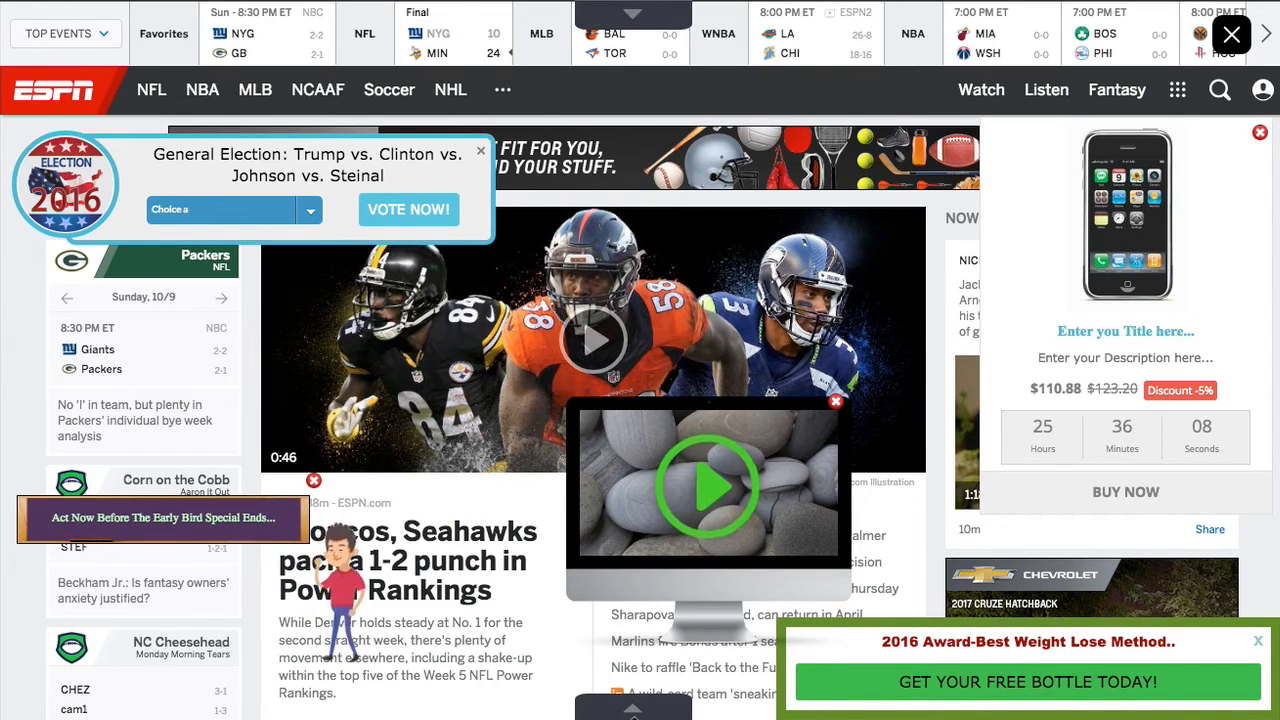
Step: Preview the campaign and play the video box to check its call to action and Download Now button, then close the player
{"action": "left_click", "coordinate": [632, 708]}
{"action": "left_click", "coordinate": [660, 662]}
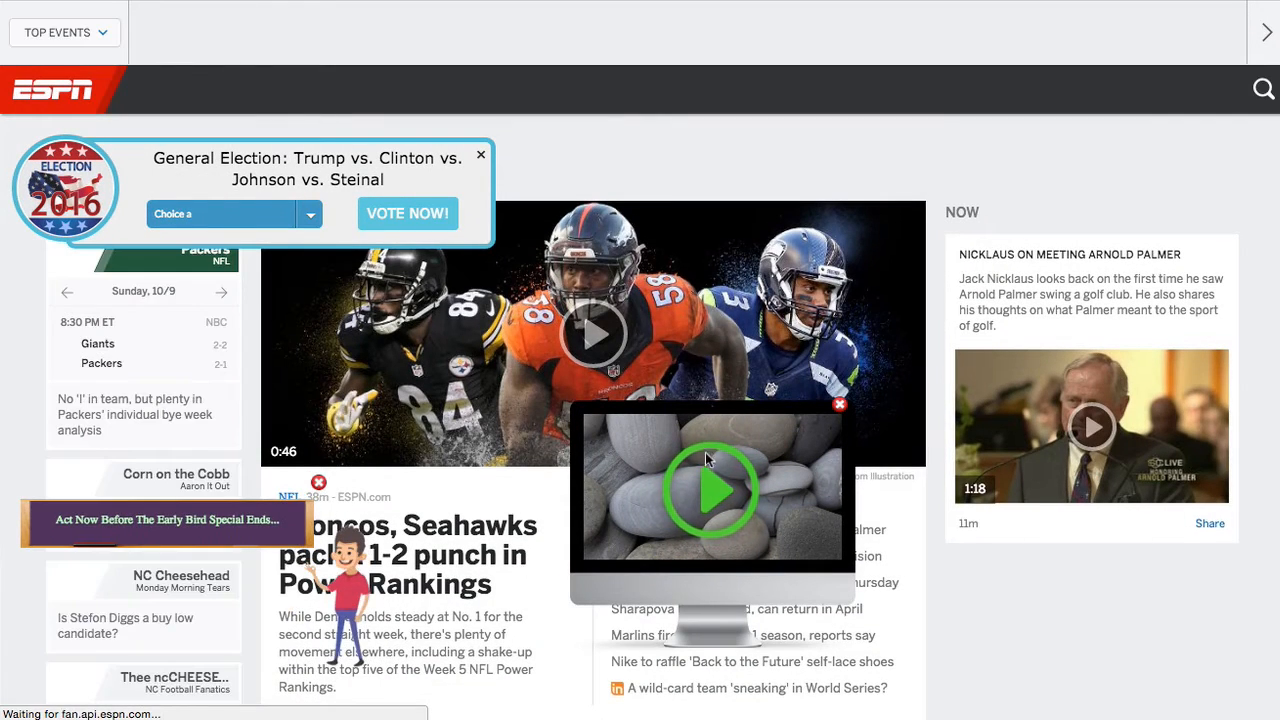
{"action": "left_click", "coordinate": [708, 488]}
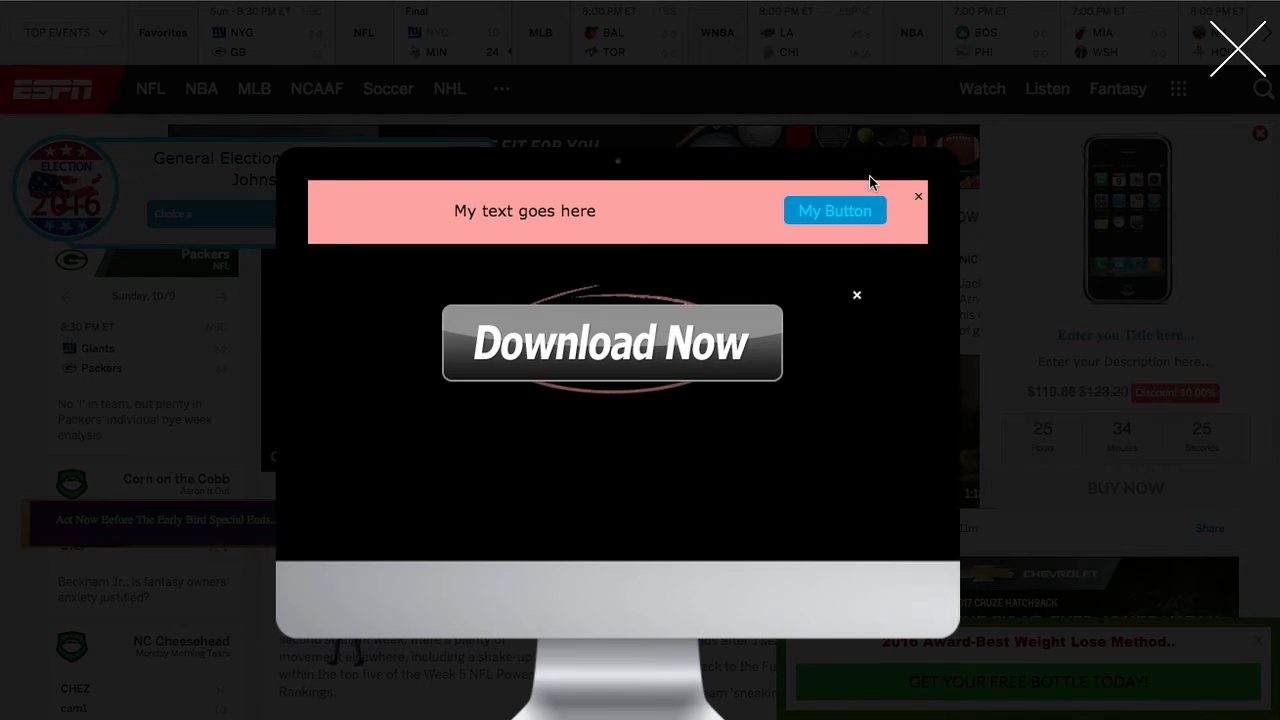
{"action": "left_click", "coordinate": [1256, 60]}
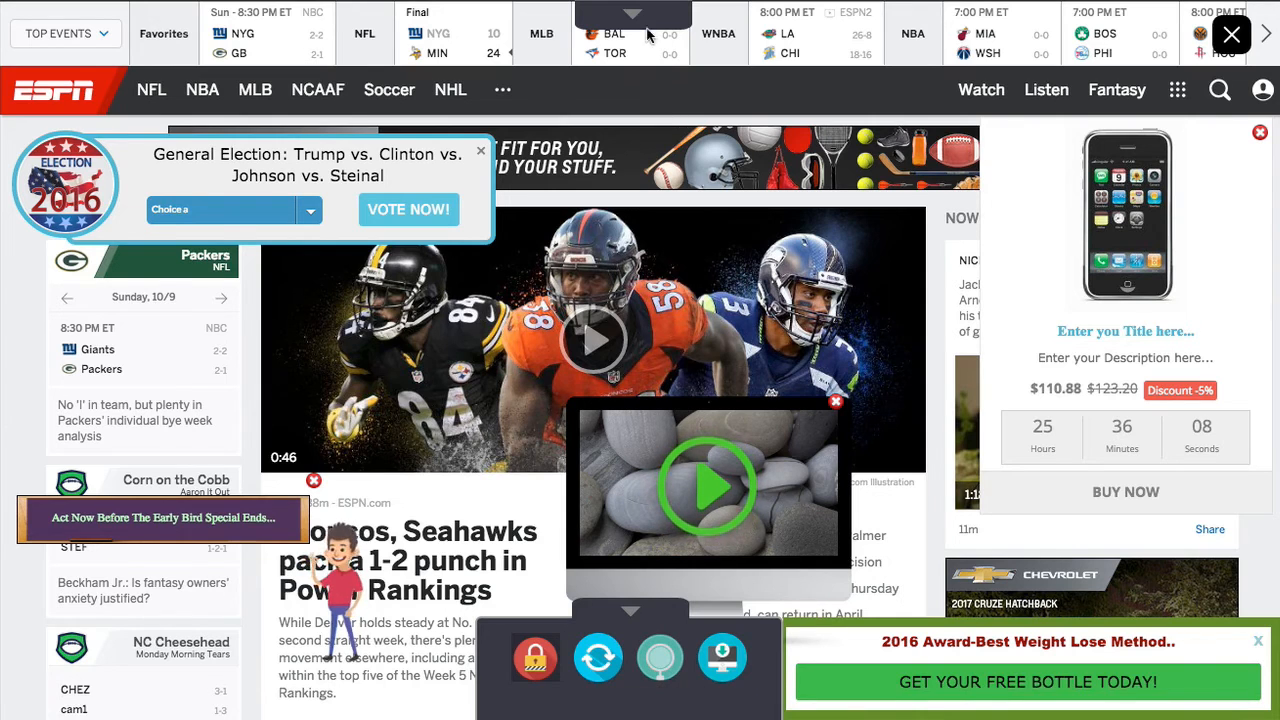
Step: Examine the delay pop-up's image settings, including the image upload, redirect link, dimensions and delay
{"action": "left_click", "coordinate": [641, 13]}
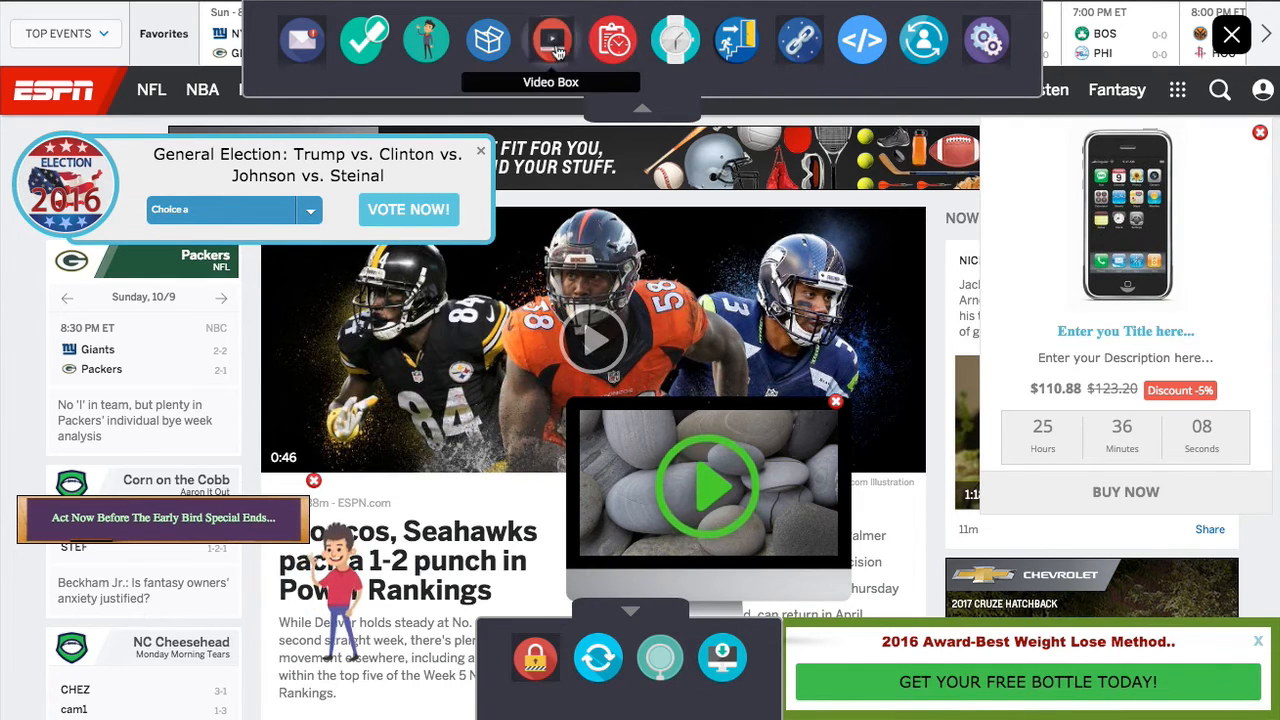
{"action": "left_click", "coordinate": [613, 42]}
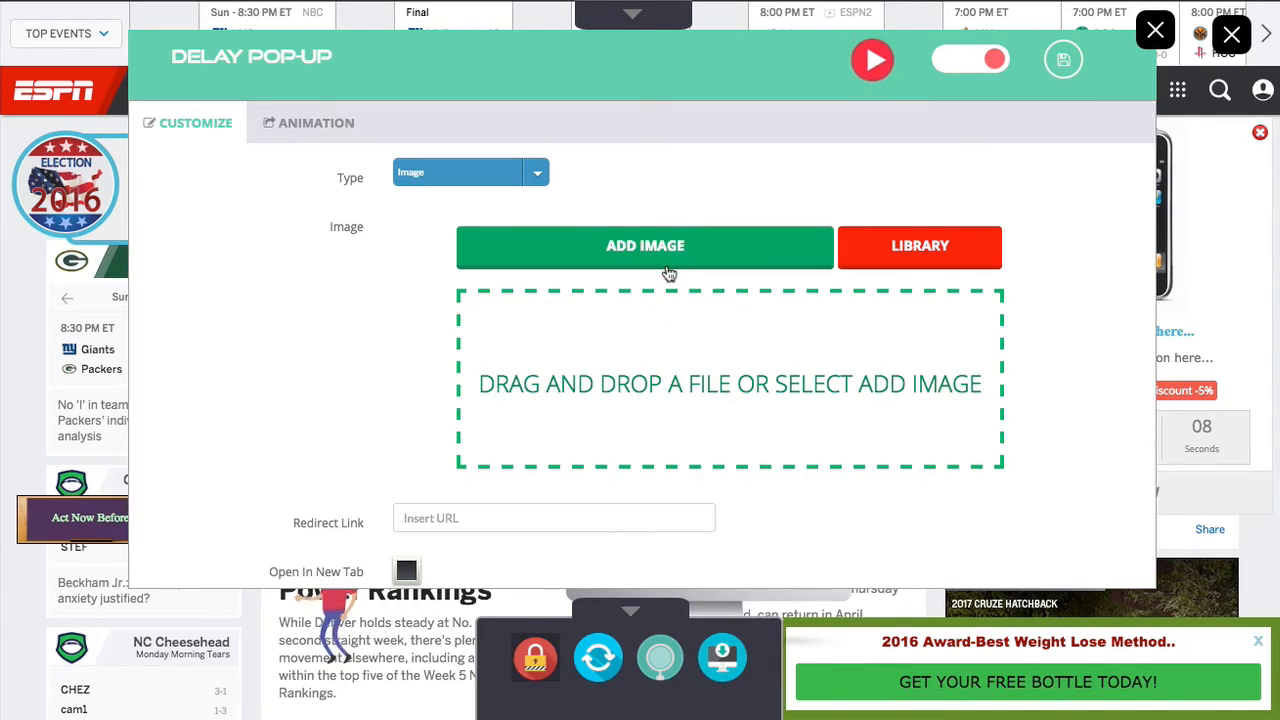
{"action": "left_click", "coordinate": [669, 274]}
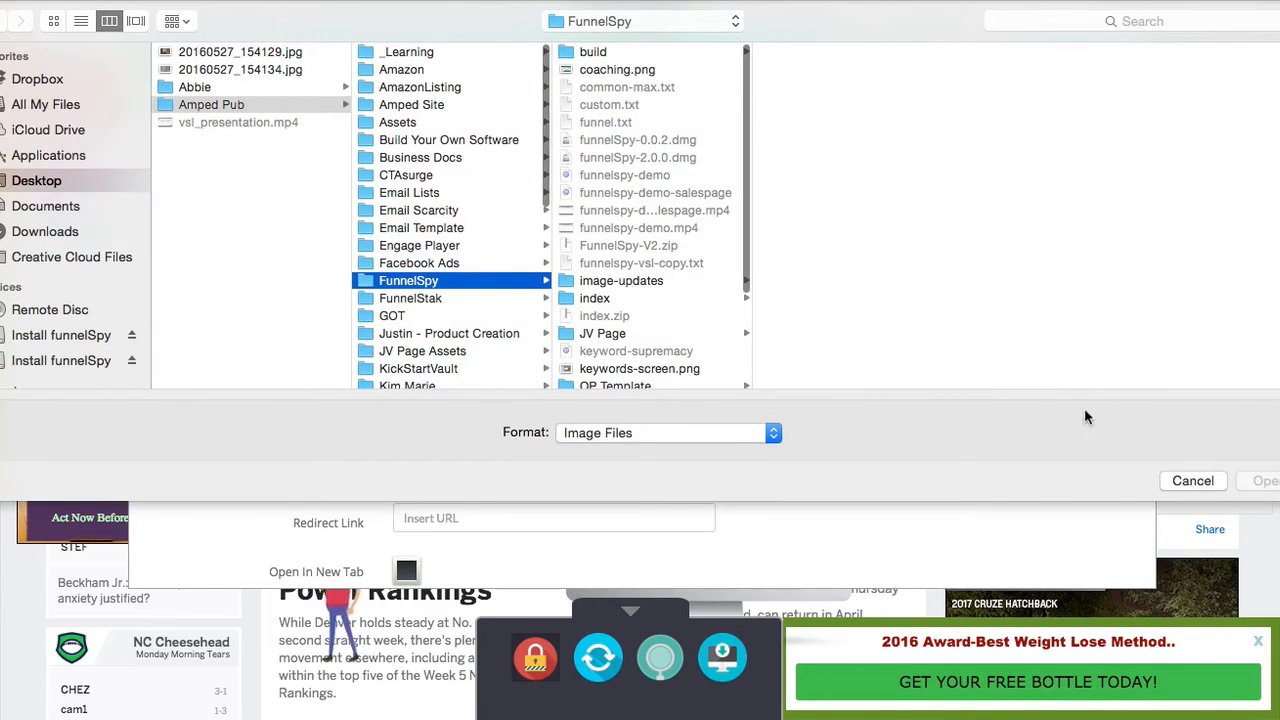
{"action": "left_click", "coordinate": [1193, 481]}
{"action": "scroll", "coordinate": [378, 410], "scroll_direction": "down", "scroll_amount": 3}
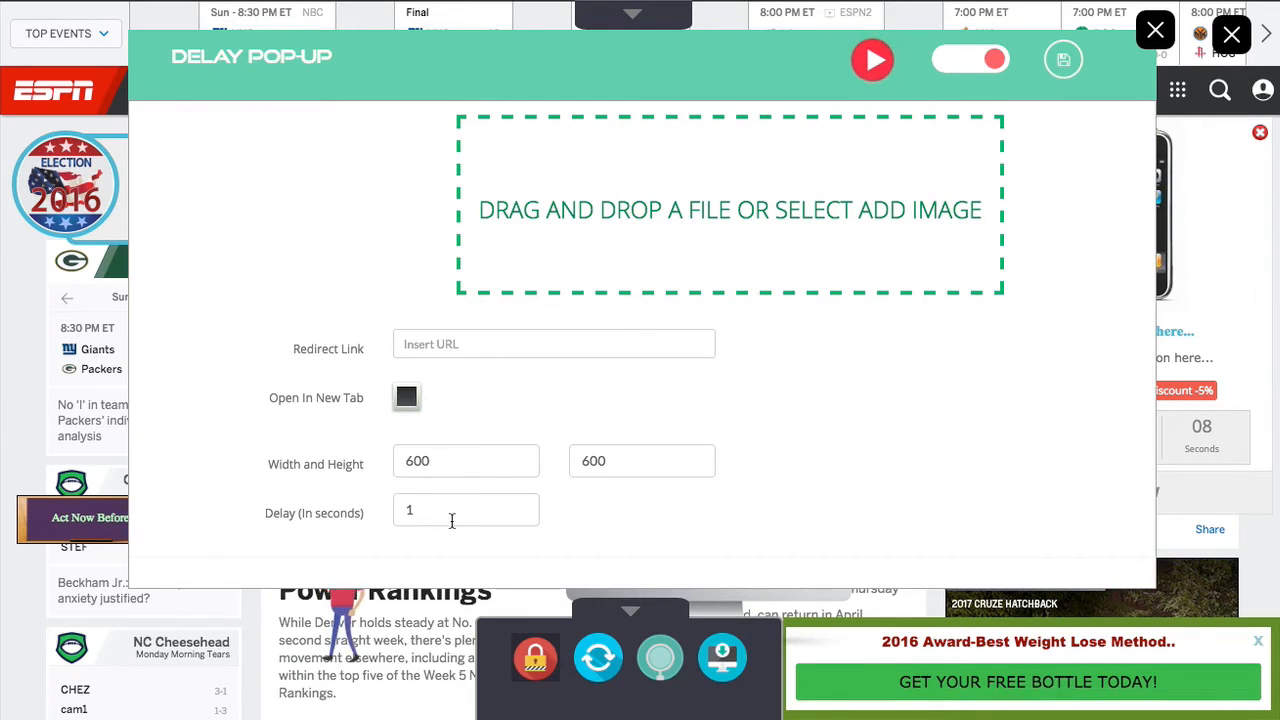
{"action": "scroll", "coordinate": [451, 520], "scroll_direction": "up", "scroll_amount": 3}
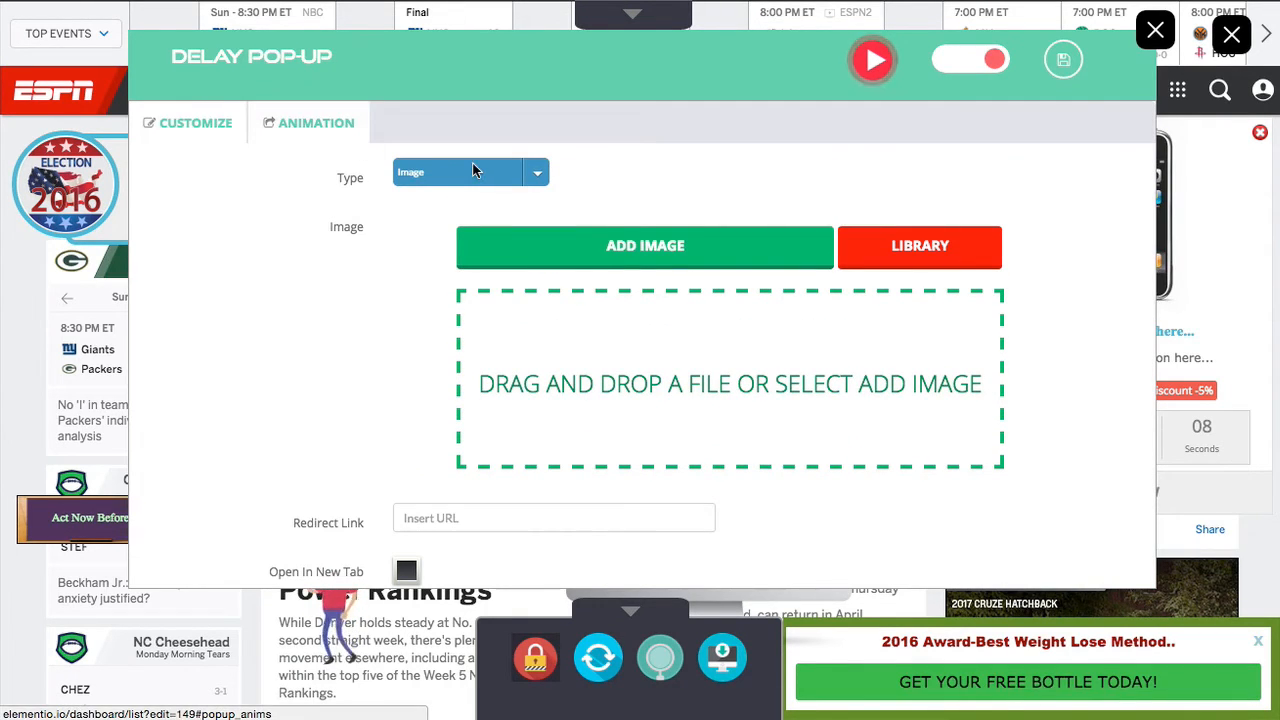
Step: Examine the delay pop-up's Embed Code and Link types and its animation options, then close it without saving
{"action": "left_click", "coordinate": [474, 172]}
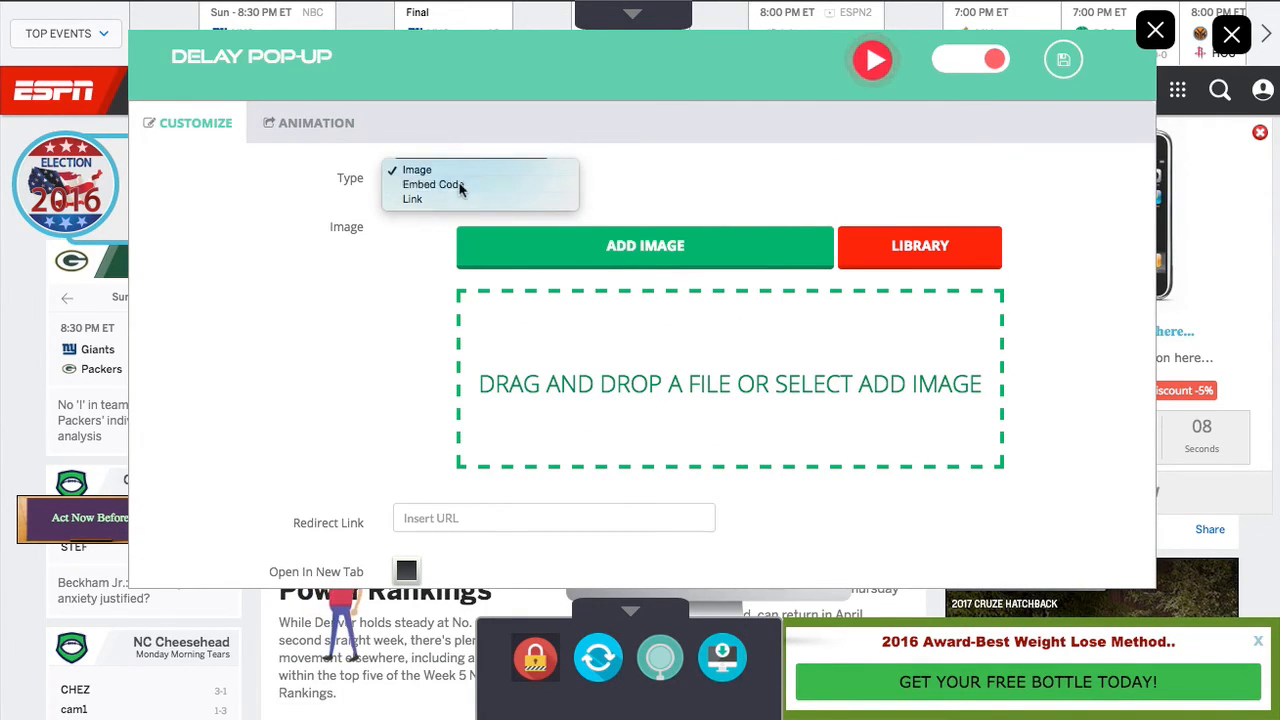
{"action": "left_click", "coordinate": [465, 185]}
{"action": "left_click", "coordinate": [470, 178]}
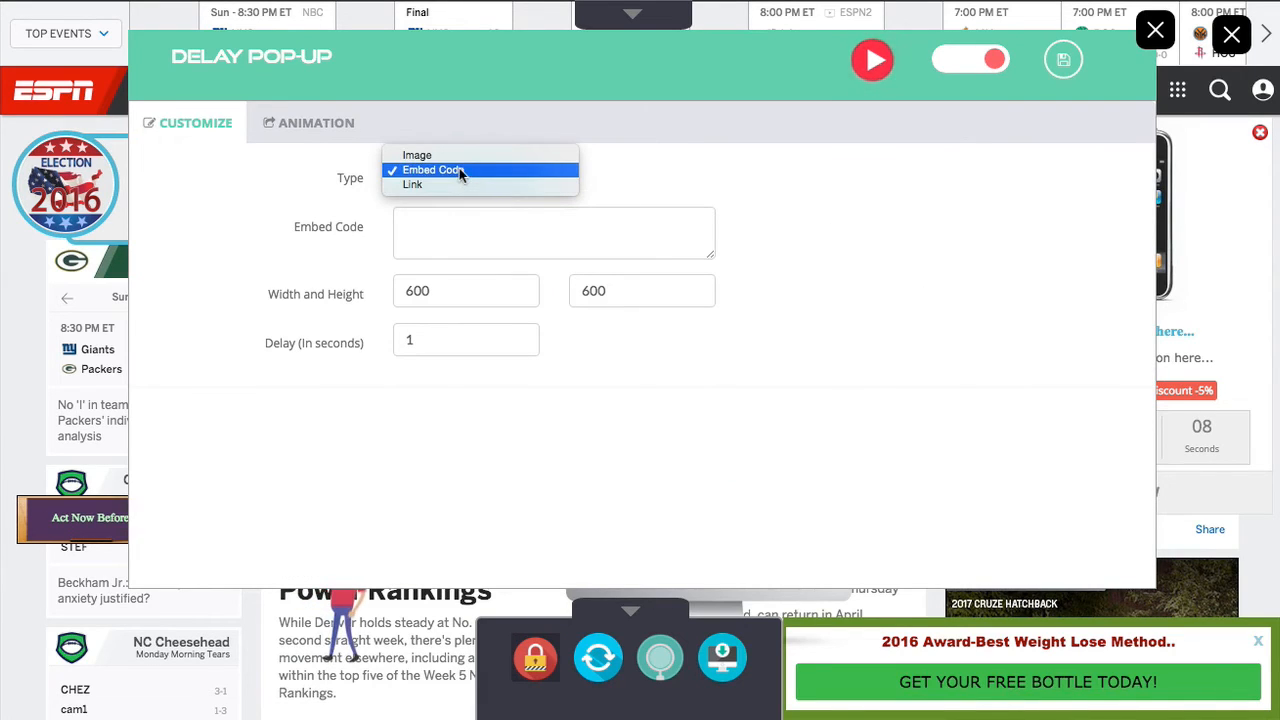
{"action": "left_click", "coordinate": [459, 168]}
{"action": "left_click", "coordinate": [456, 174]}
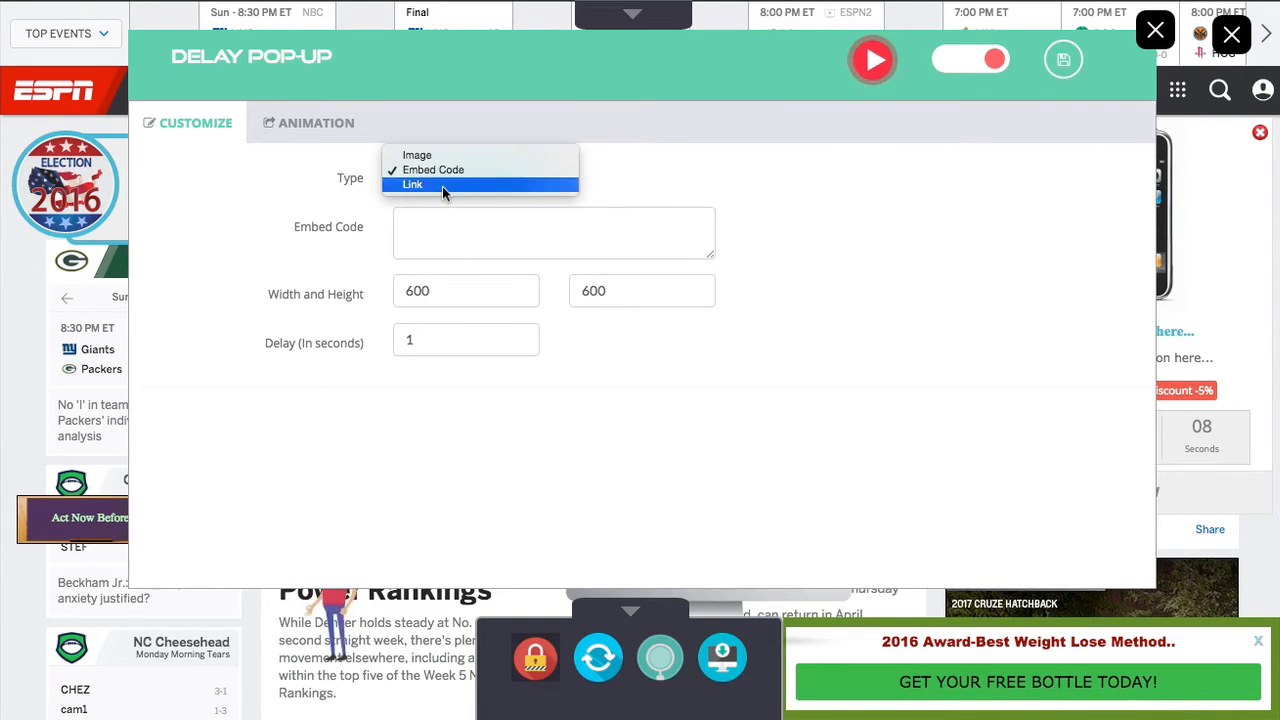
{"action": "left_click", "coordinate": [442, 186]}
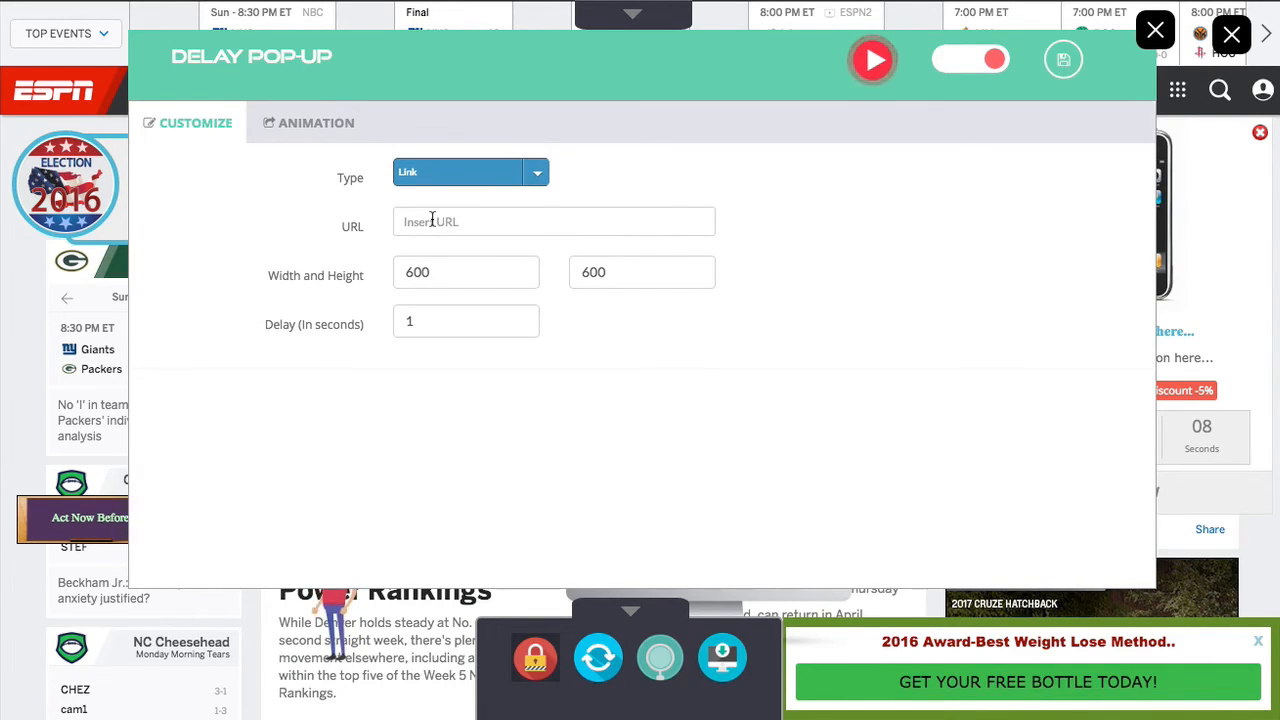
{"action": "left_click", "coordinate": [304, 129]}
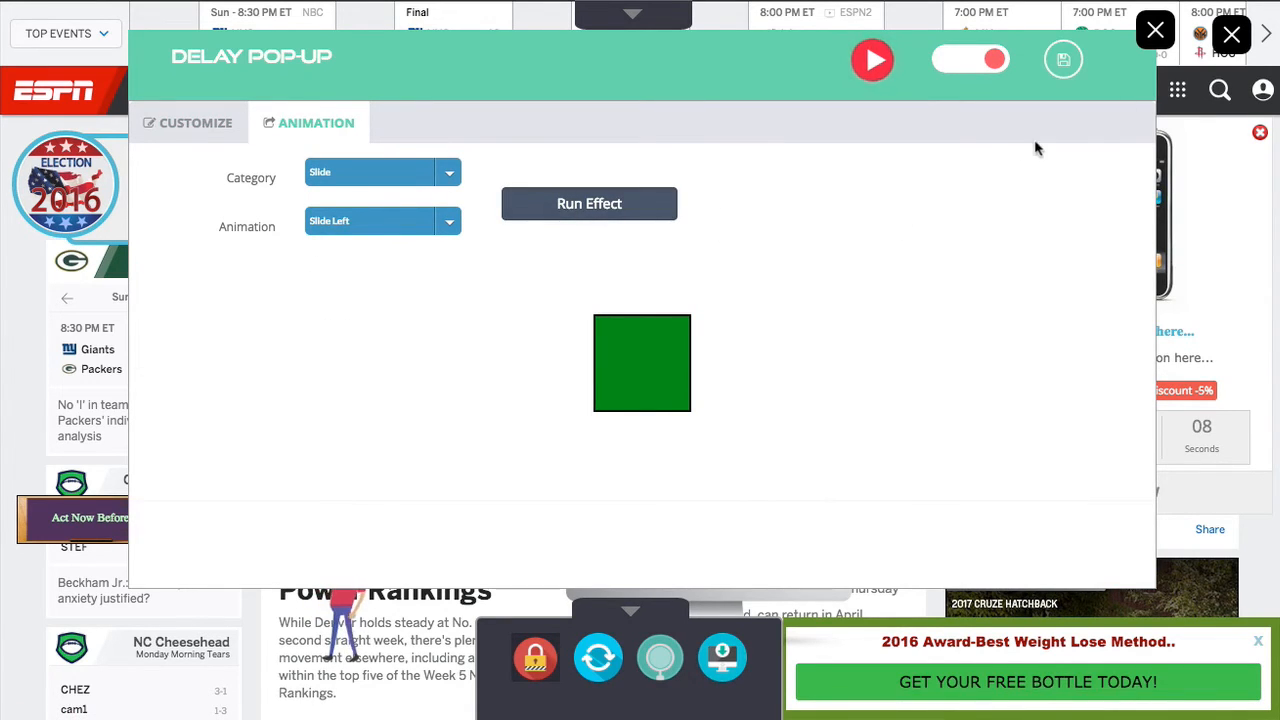
{"action": "left_click", "coordinate": [1152, 36]}
{"action": "left_click", "coordinate": [632, 12]}
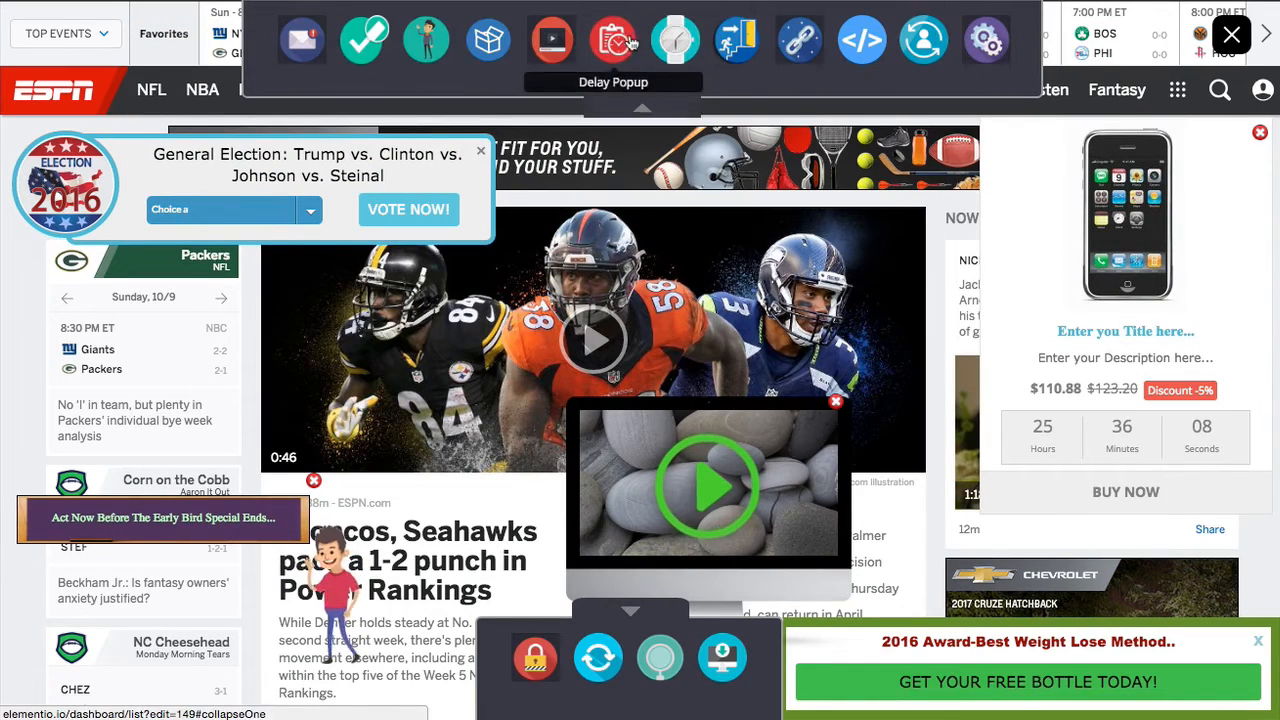
{"action": "left_click", "coordinate": [669, 50]}
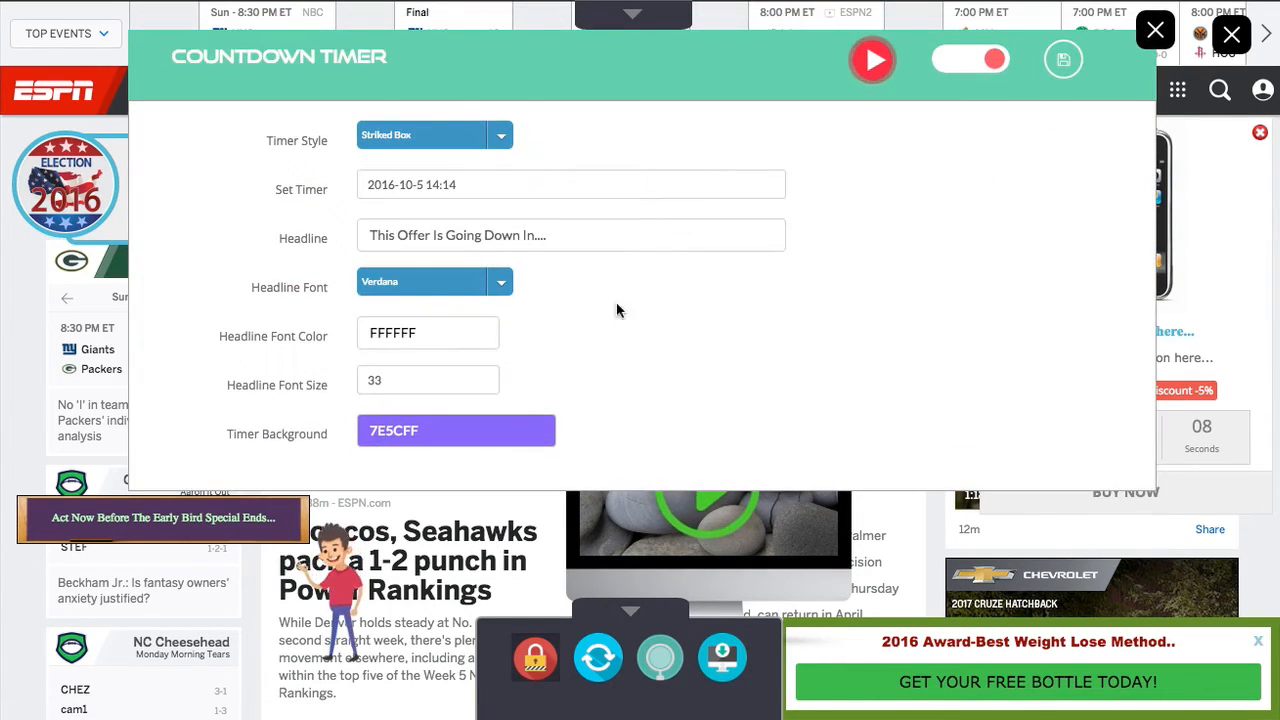
{"action": "left_click", "coordinate": [543, 183]}
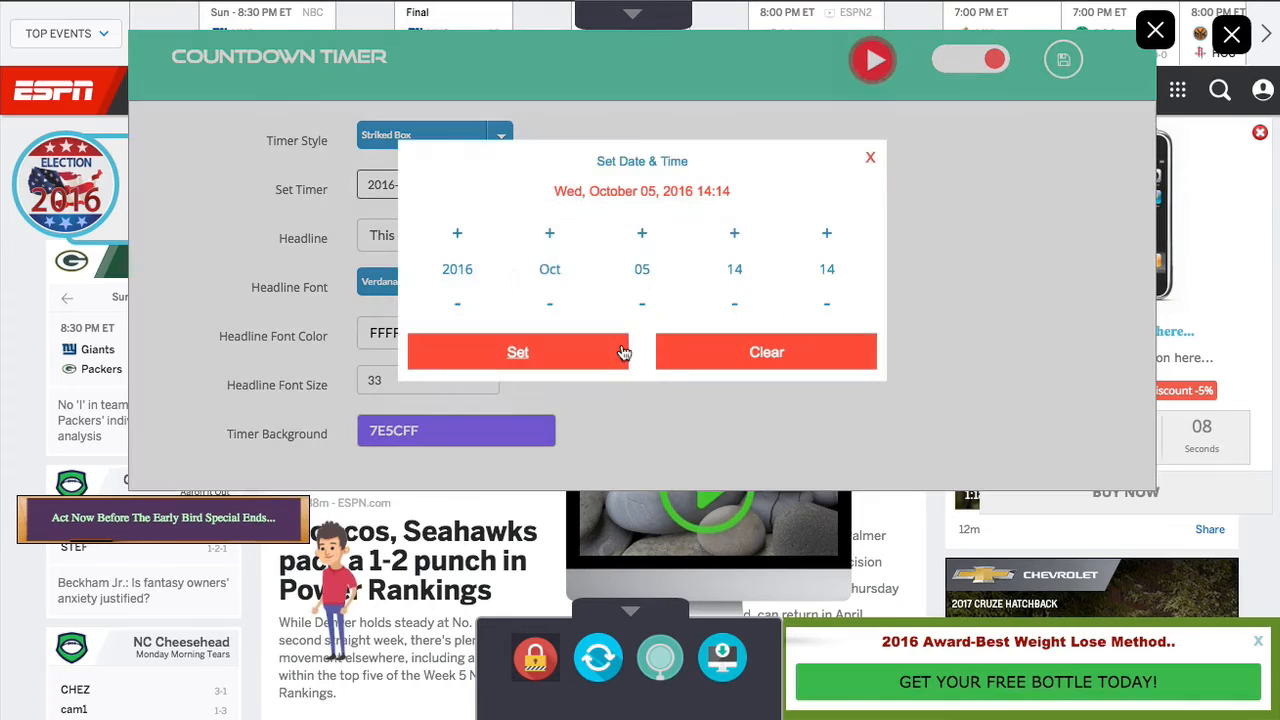
{"action": "left_click", "coordinate": [642, 235]}
{"action": "left_click", "coordinate": [642, 235]}
{"action": "left_click", "coordinate": [533, 356]}
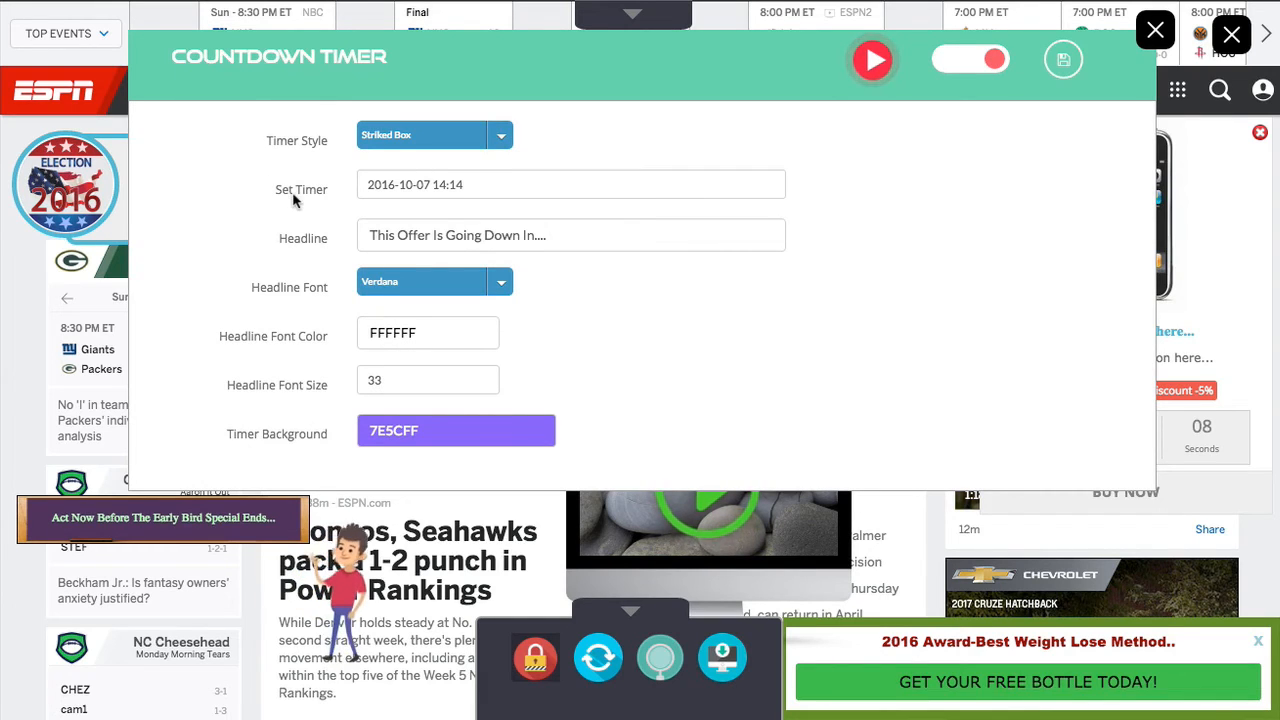
Step: Switch on the countdown timer, save it and preview the campaign
{"action": "scroll", "coordinate": [291, 200], "scroll_direction": "down", "scroll_amount": 1}
{"action": "left_click", "coordinate": [979, 71]}
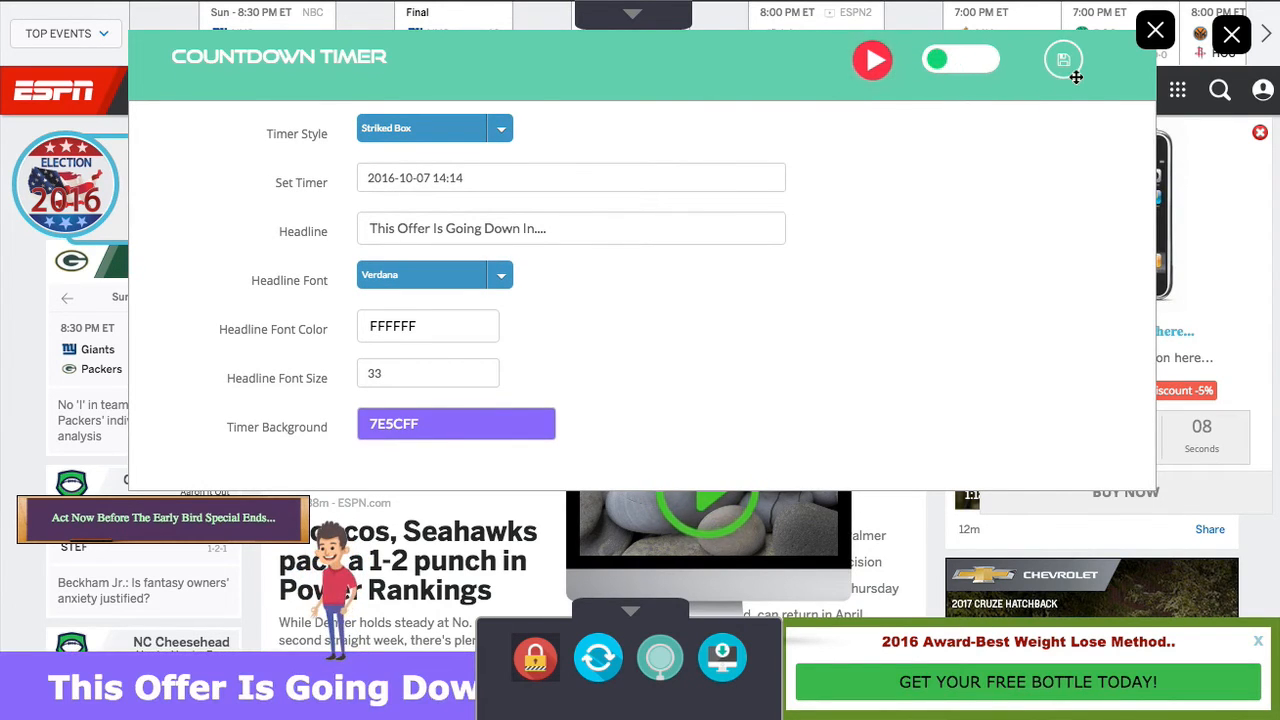
{"action": "left_click", "coordinate": [1063, 59]}
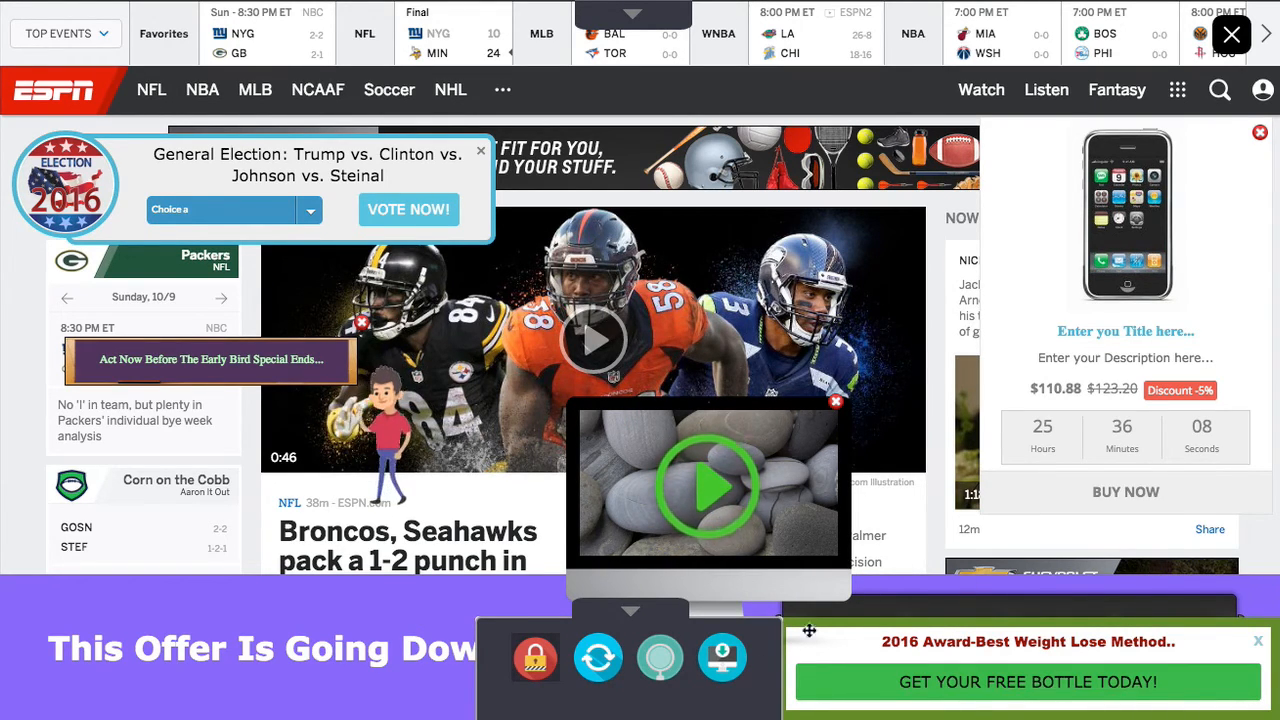
{"action": "left_click", "coordinate": [660, 657]}
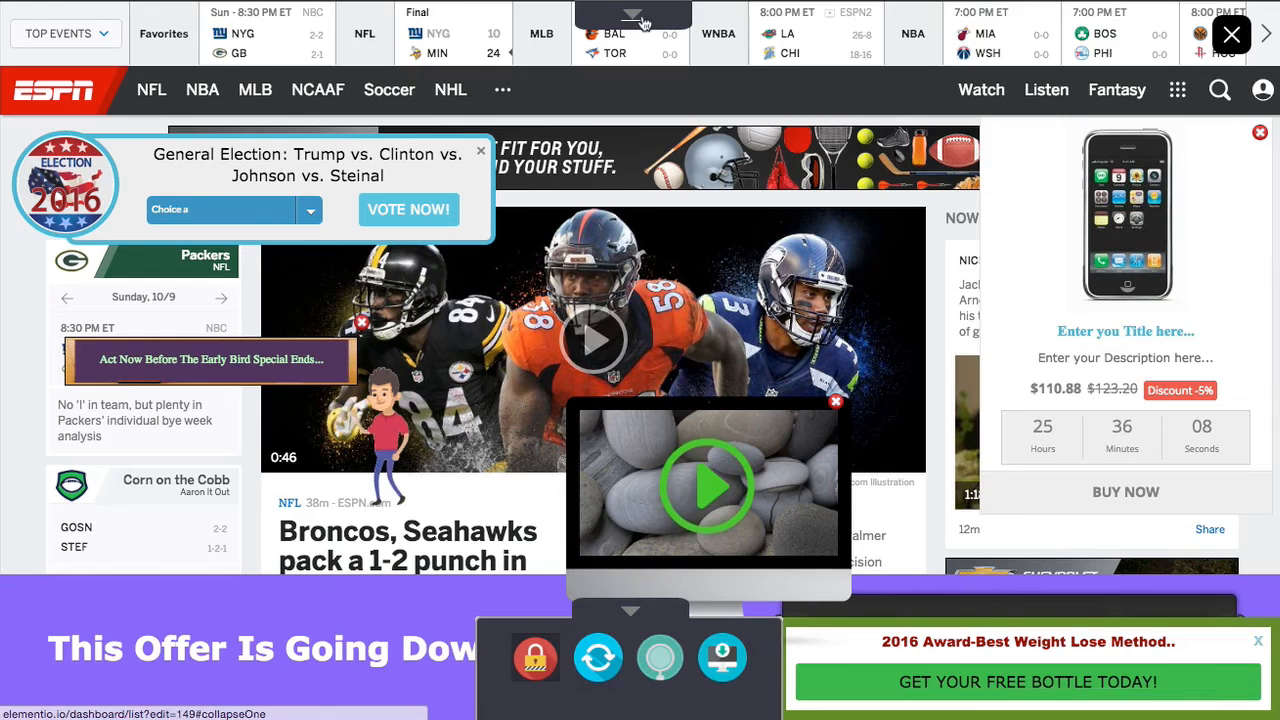
Step: Examine the on-exit pop-up's image settings, image library and file upload without choosing an image
{"action": "left_click", "coordinate": [643, 22]}
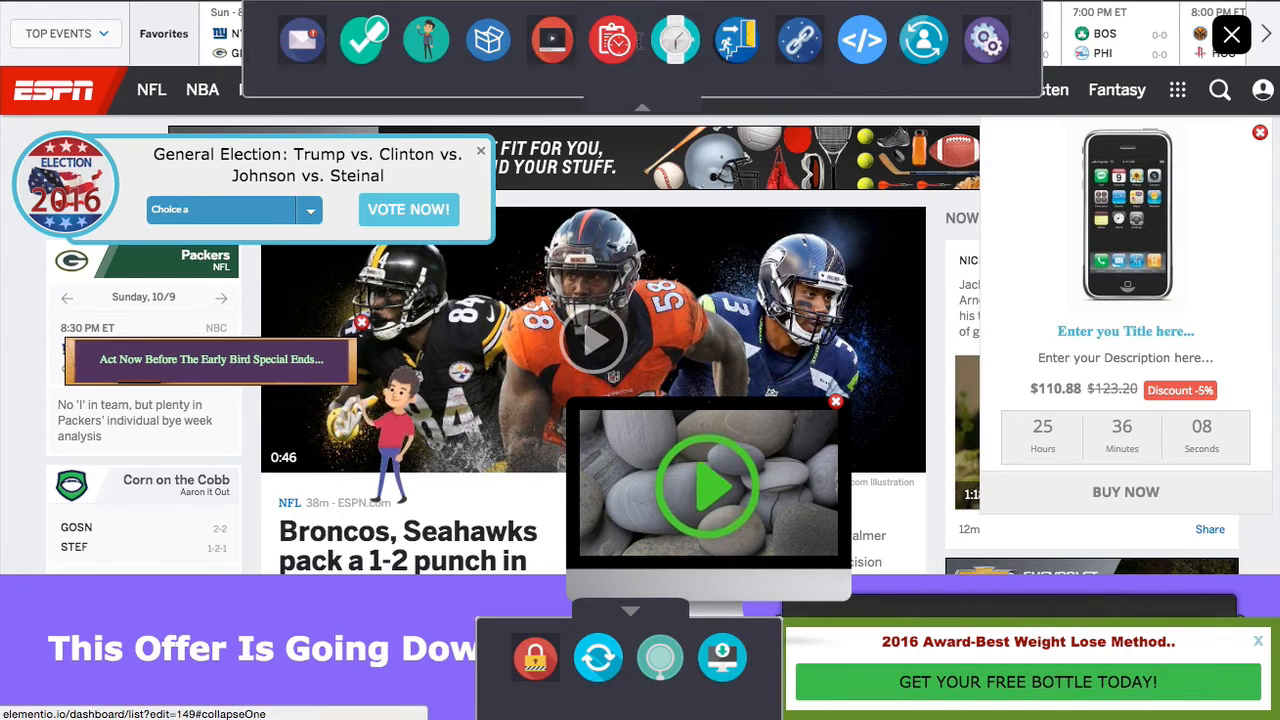
{"action": "left_click", "coordinate": [733, 47]}
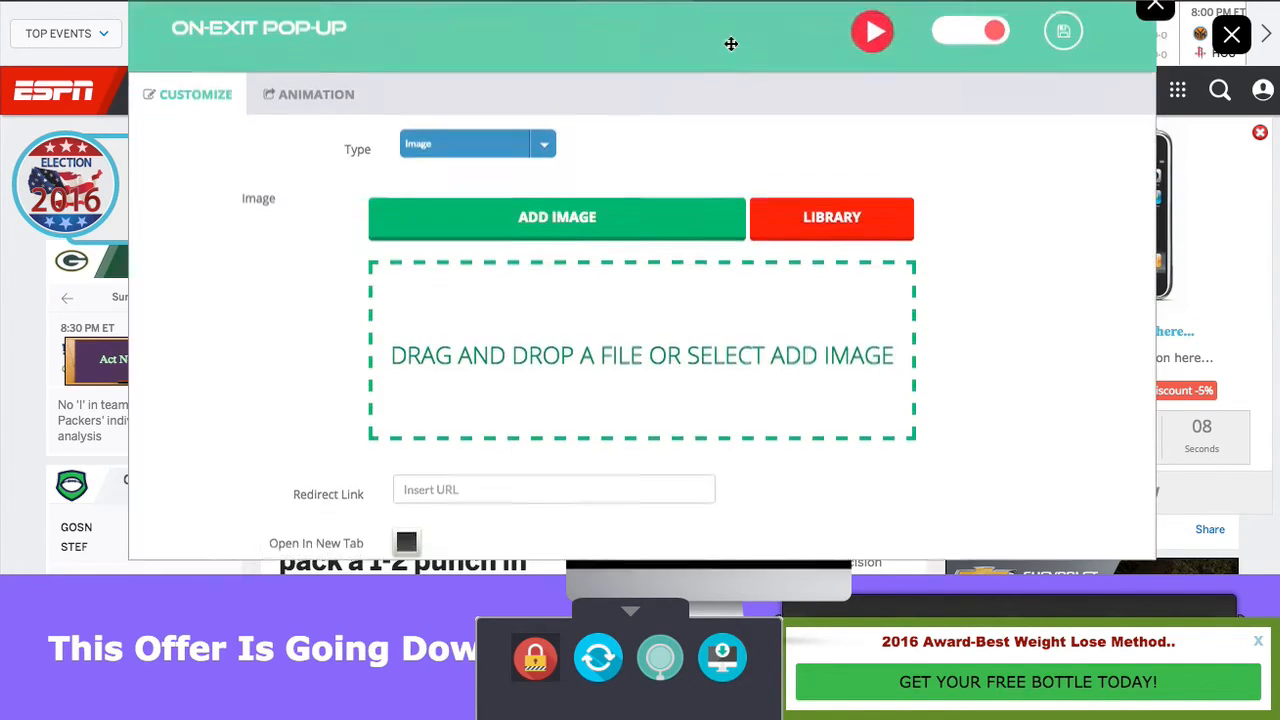
{"action": "scroll", "coordinate": [324, 225], "scroll_direction": "down", "scroll_amount": 1}
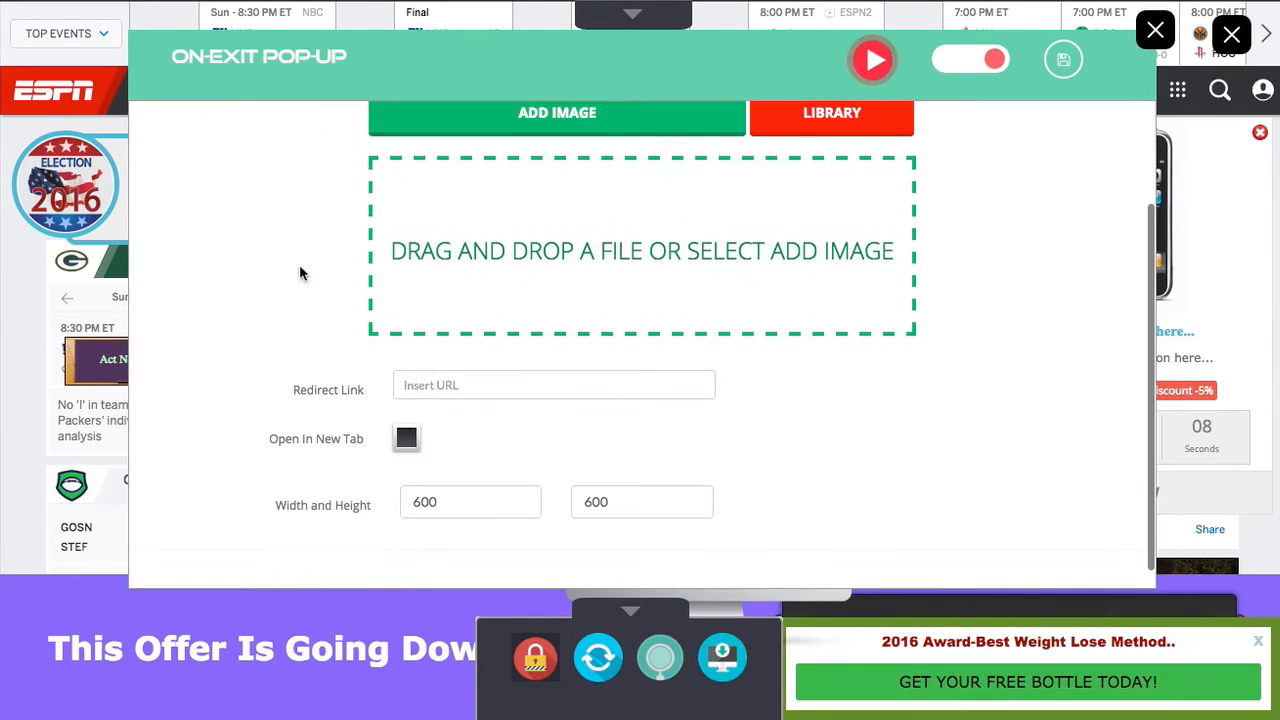
{"action": "scroll", "coordinate": [305, 280], "scroll_direction": "up", "scroll_amount": 3}
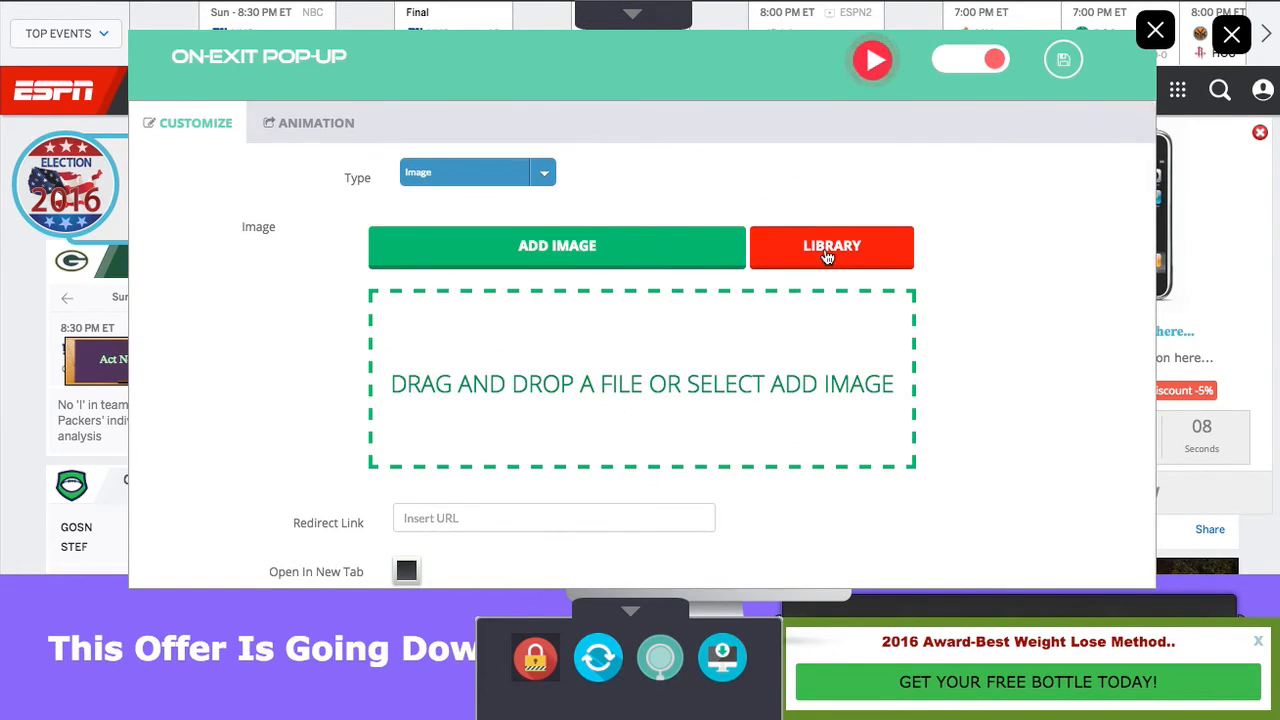
{"action": "left_click", "coordinate": [729, 250]}
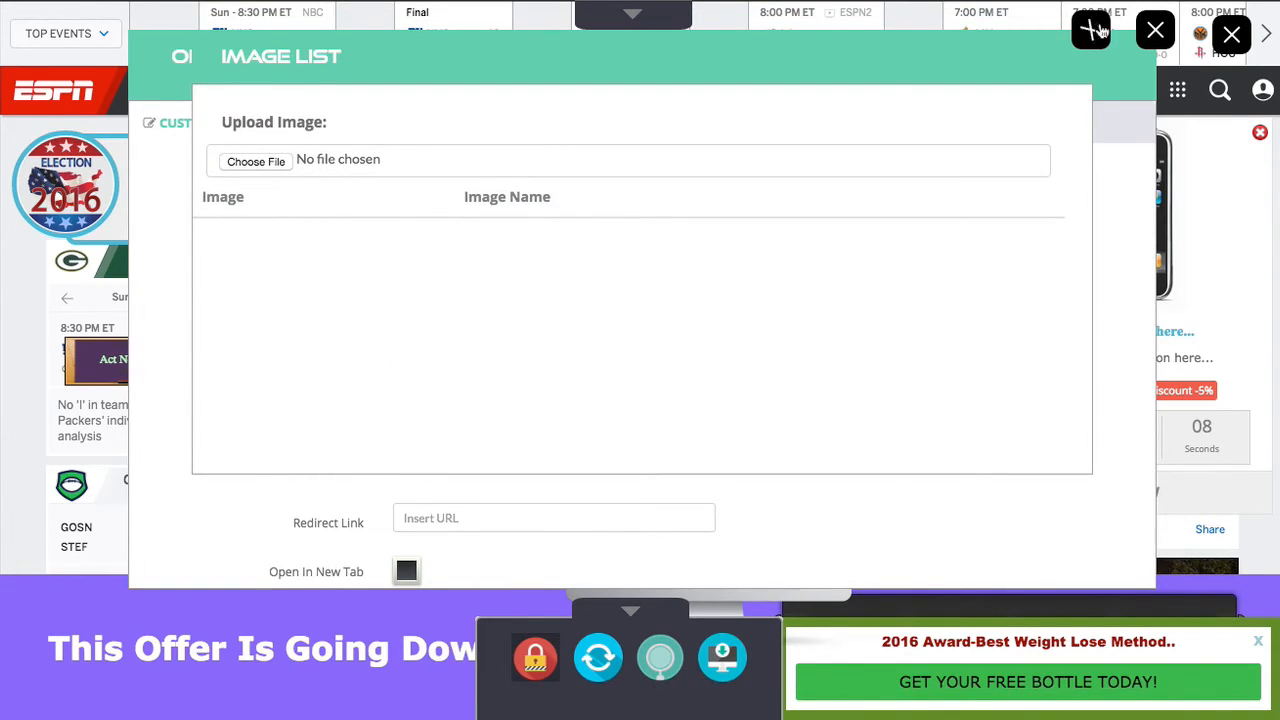
{"action": "left_click", "coordinate": [1093, 30]}
{"action": "left_click", "coordinate": [644, 245]}
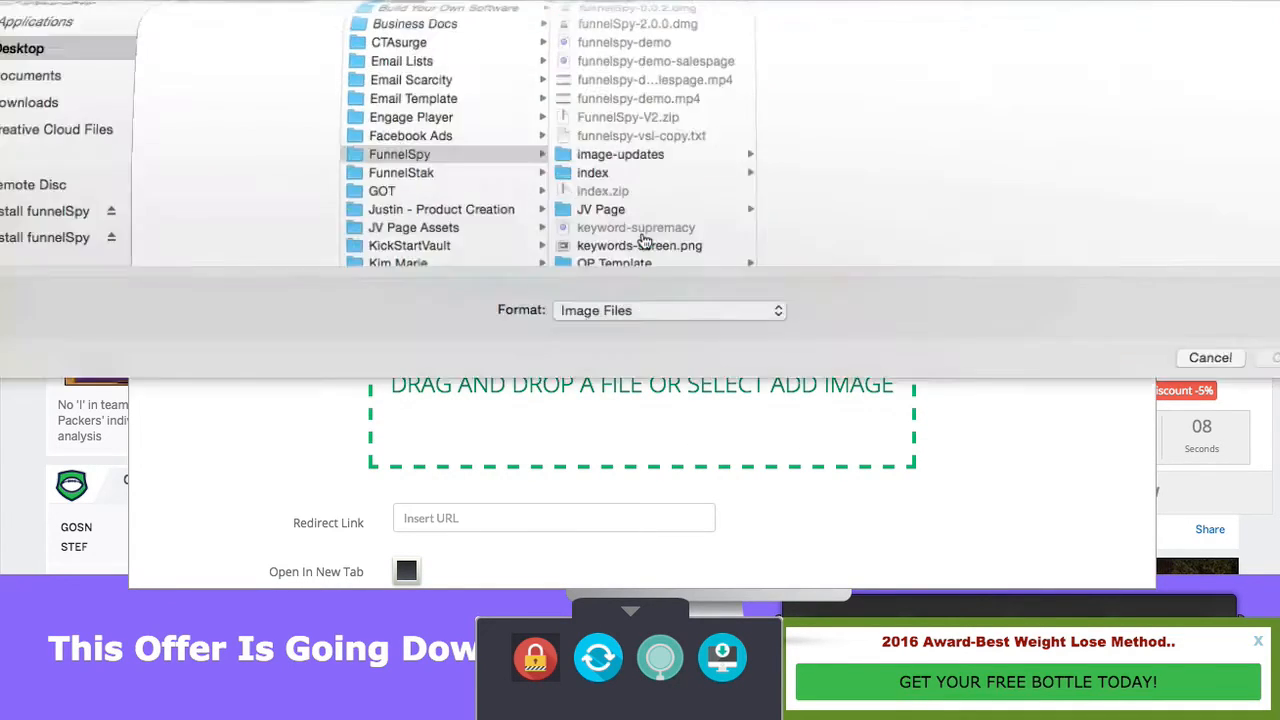
{"action": "key", "text": "Escape"}
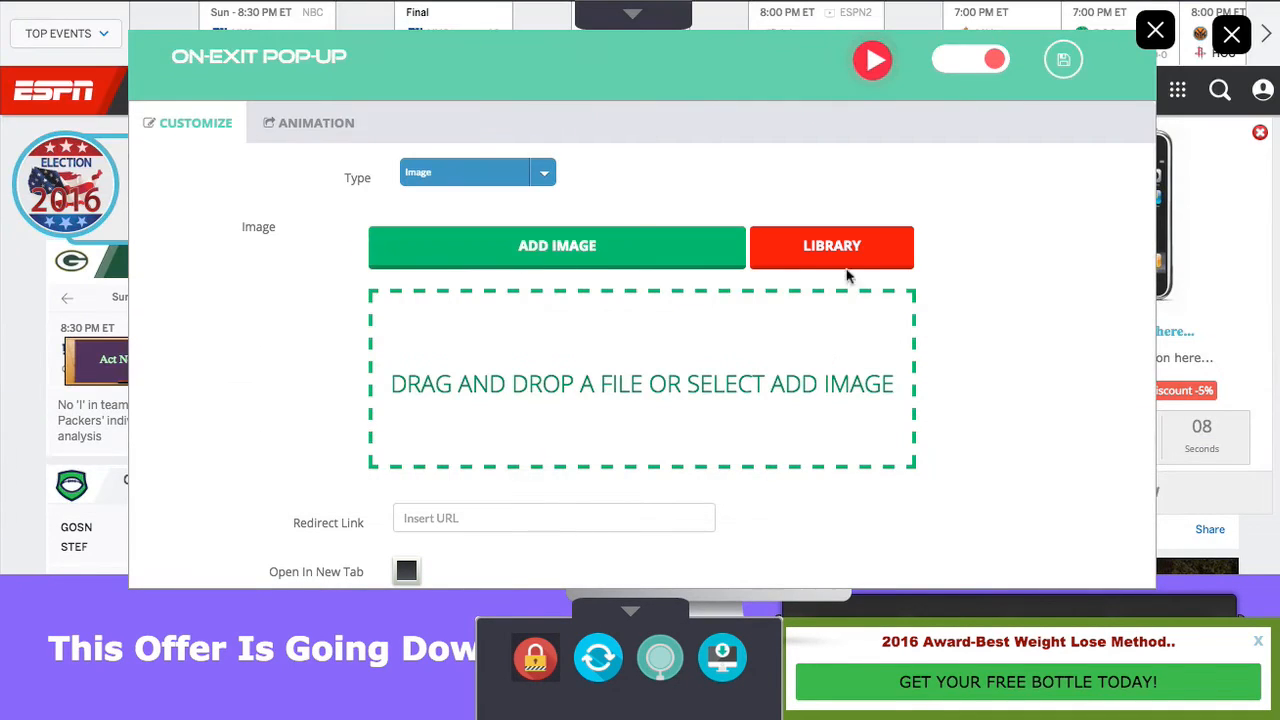
Step: Examine the on-exit pop-up's image library and its animation settings without changing anything
{"action": "left_click", "coordinate": [866, 253]}
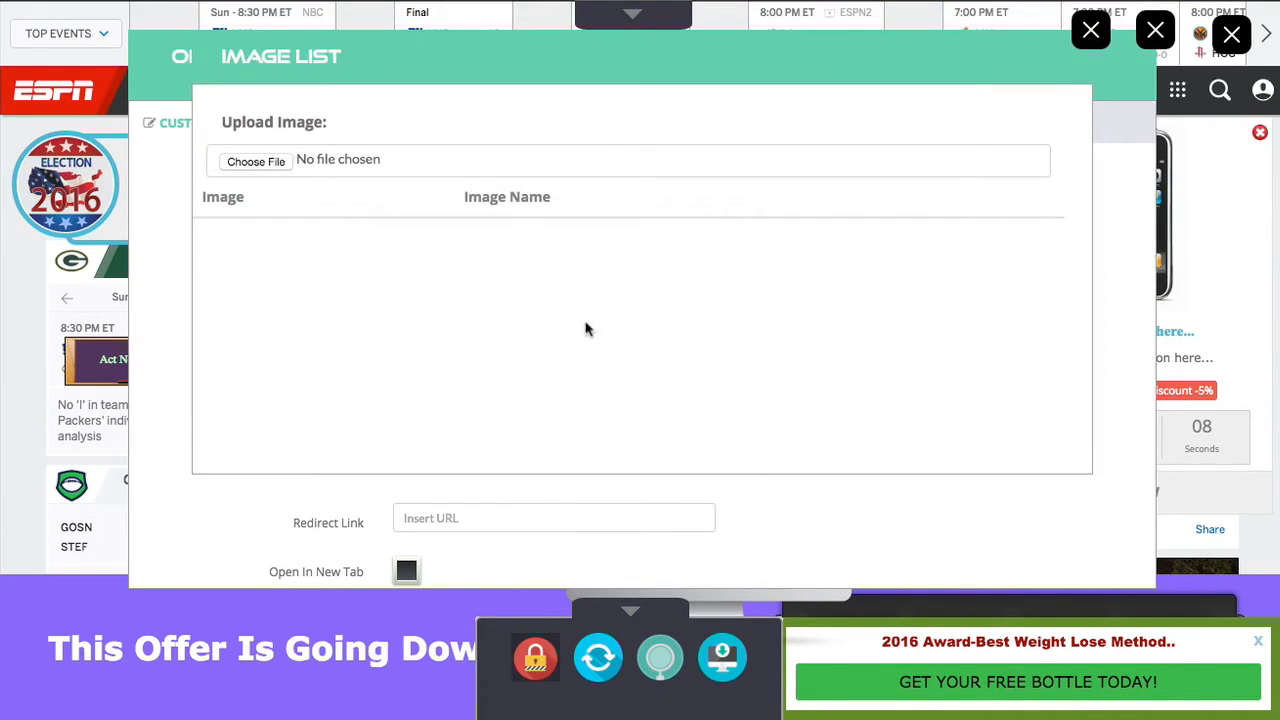
{"action": "left_click", "coordinate": [1093, 33]}
{"action": "left_click", "coordinate": [311, 131]}
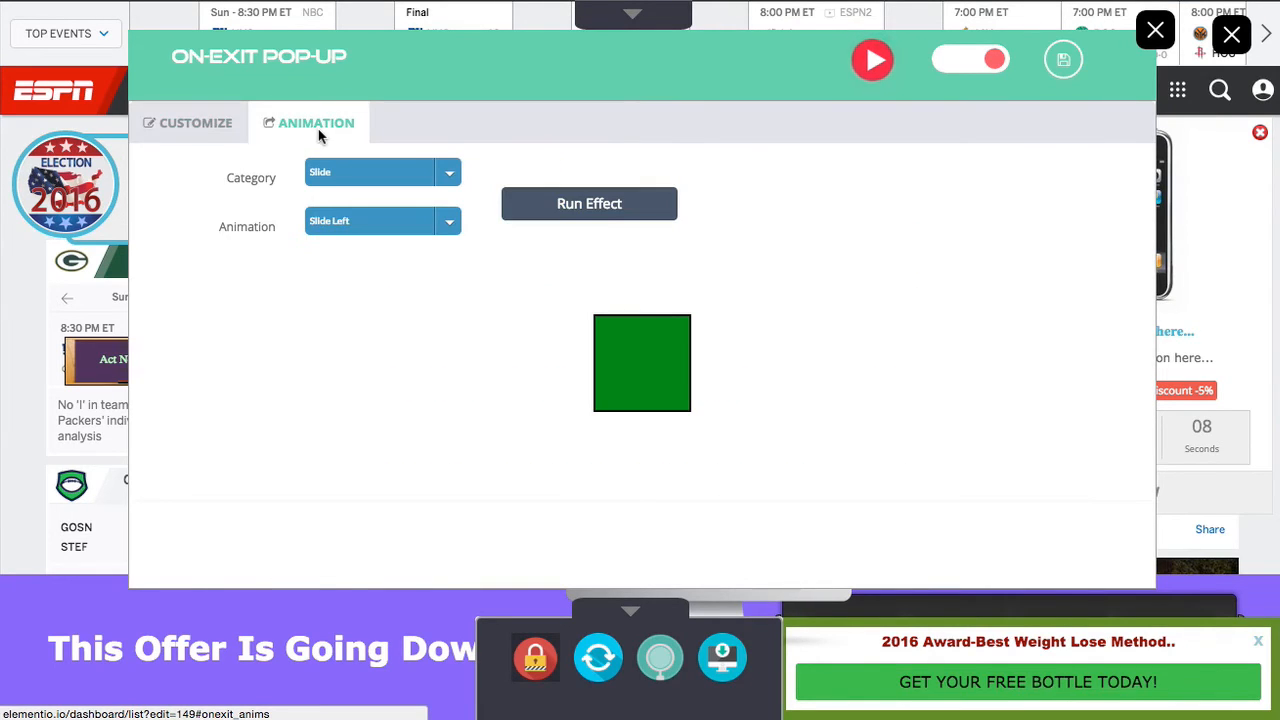
{"action": "left_click", "coordinate": [195, 126]}
Step: Add the image IG0Y8b5Y.jpeg from the Amped Pub/Assets/Give Aways folder on the Desktop to the on-exit pop-up
{"action": "scroll", "coordinate": [295, 398], "scroll_direction": "down", "scroll_amount": 3}
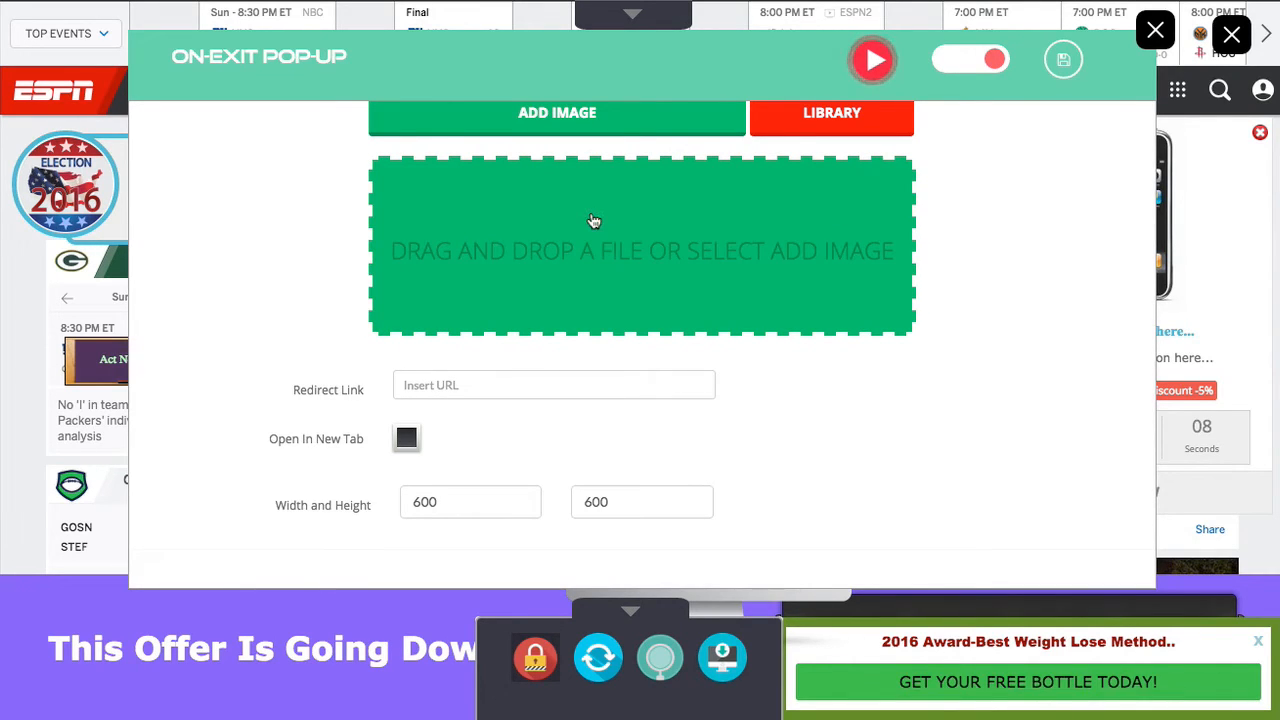
{"action": "left_click", "coordinate": [596, 222]}
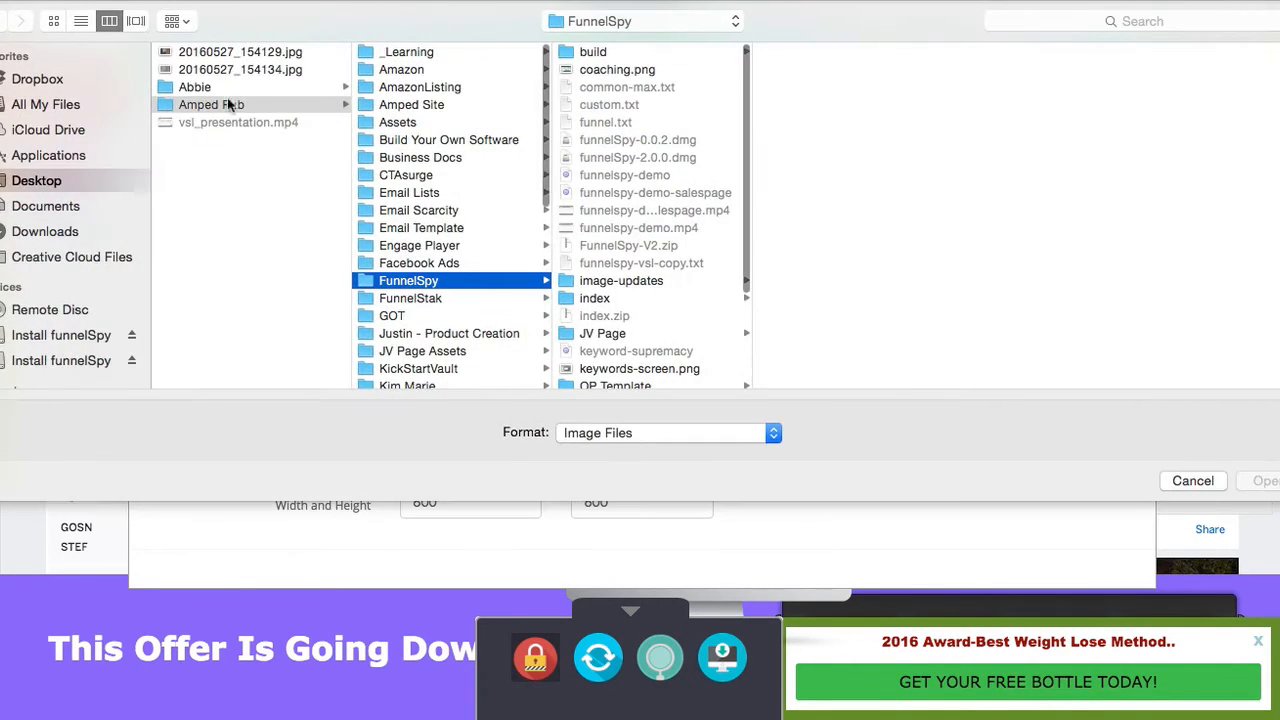
{"action": "left_click", "coordinate": [250, 72]}
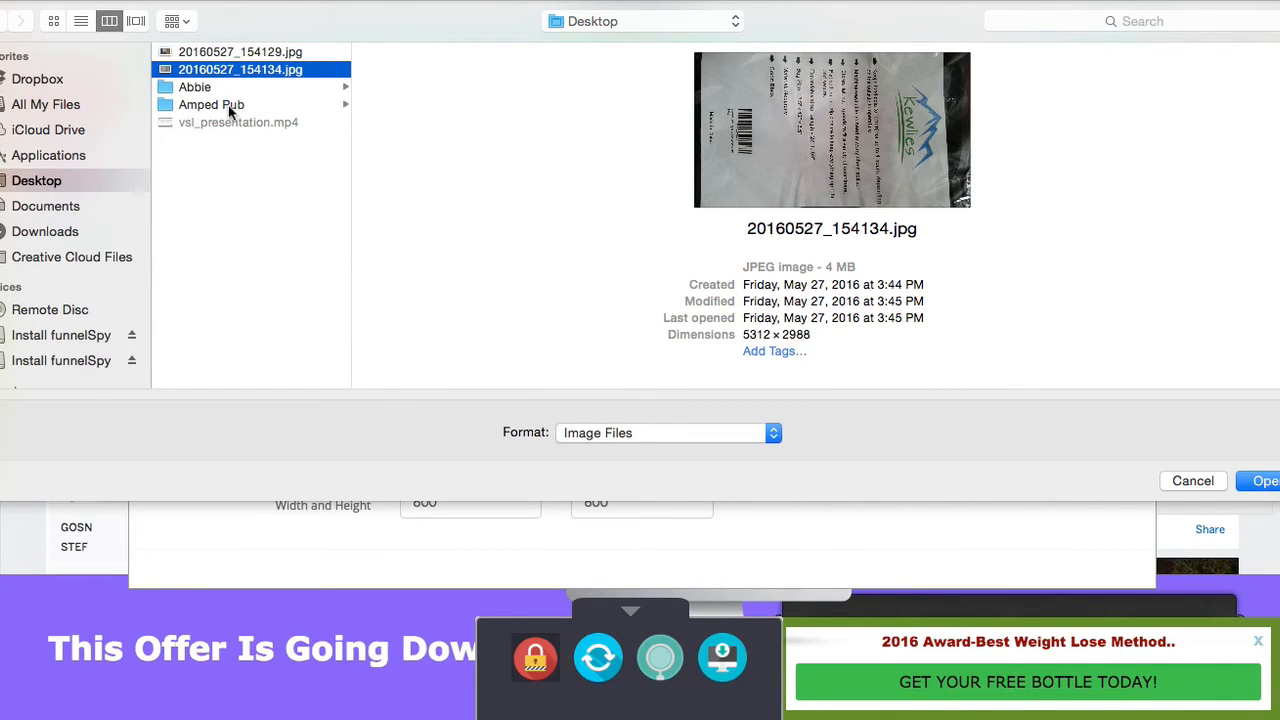
{"action": "left_click", "coordinate": [228, 105]}
{"action": "left_click", "coordinate": [424, 122]}
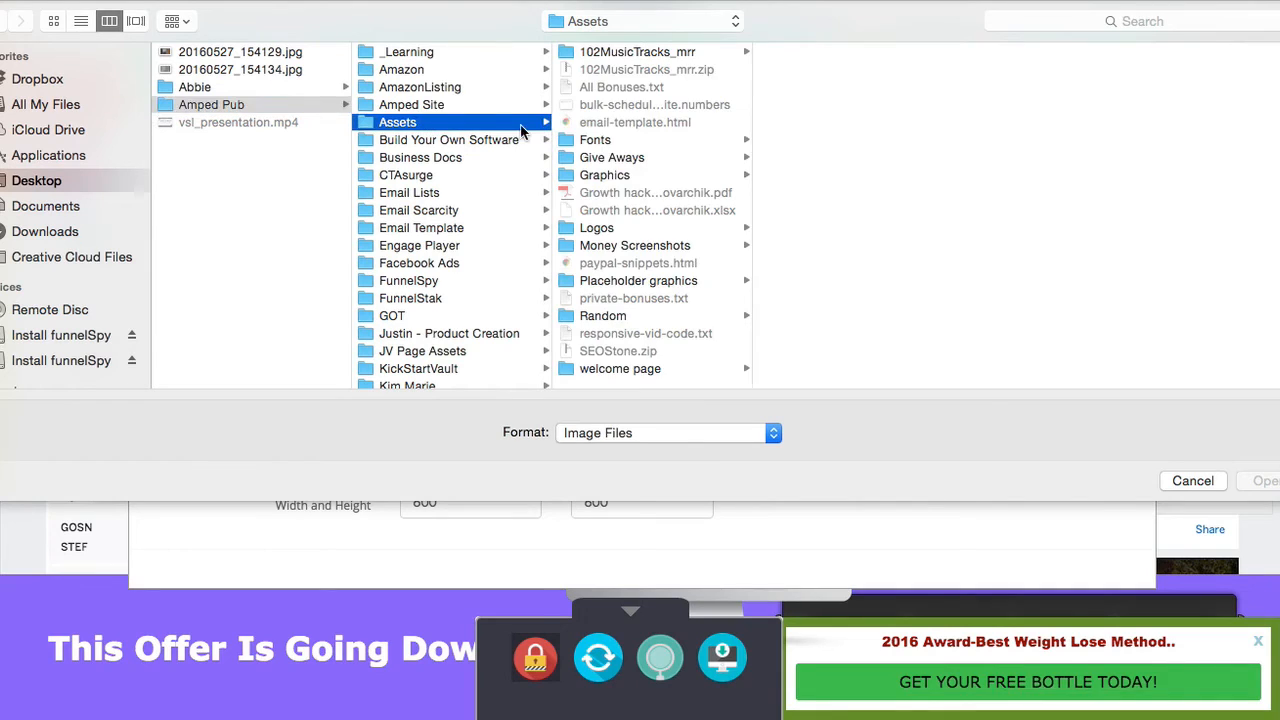
{"action": "left_click", "coordinate": [608, 175]}
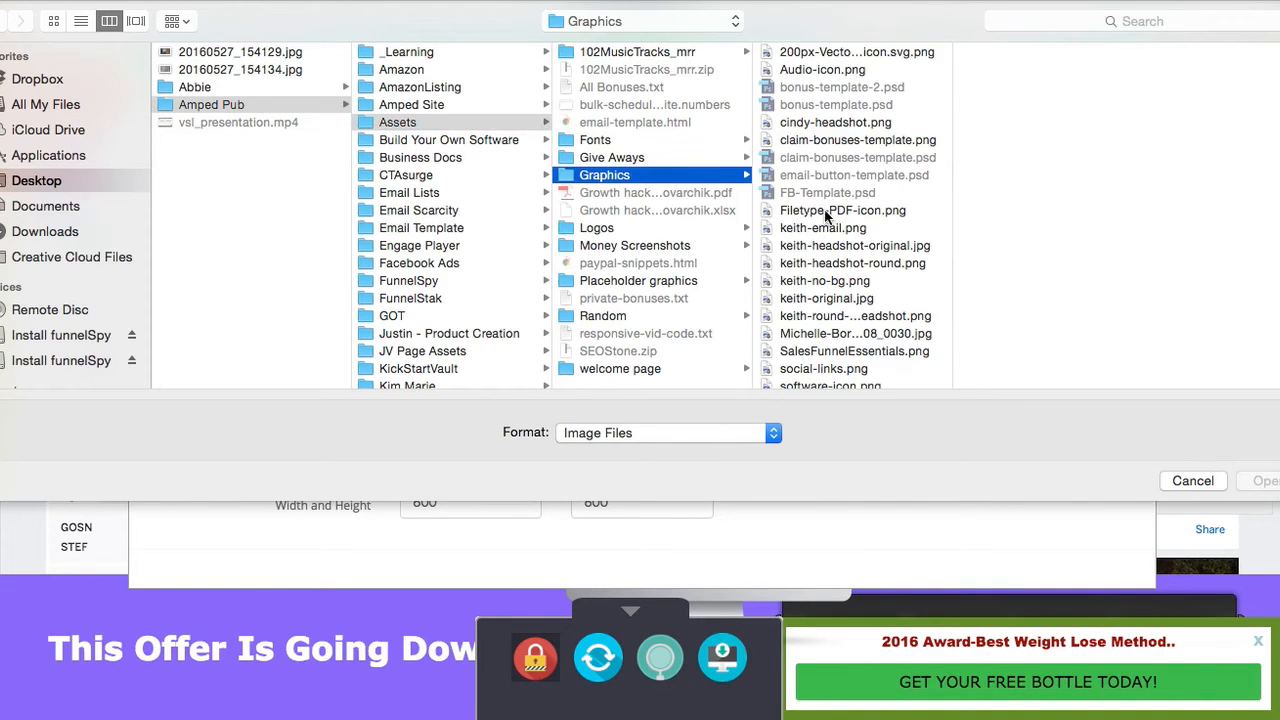
{"action": "scroll", "coordinate": [818, 162], "scroll_direction": "down", "scroll_amount": 3}
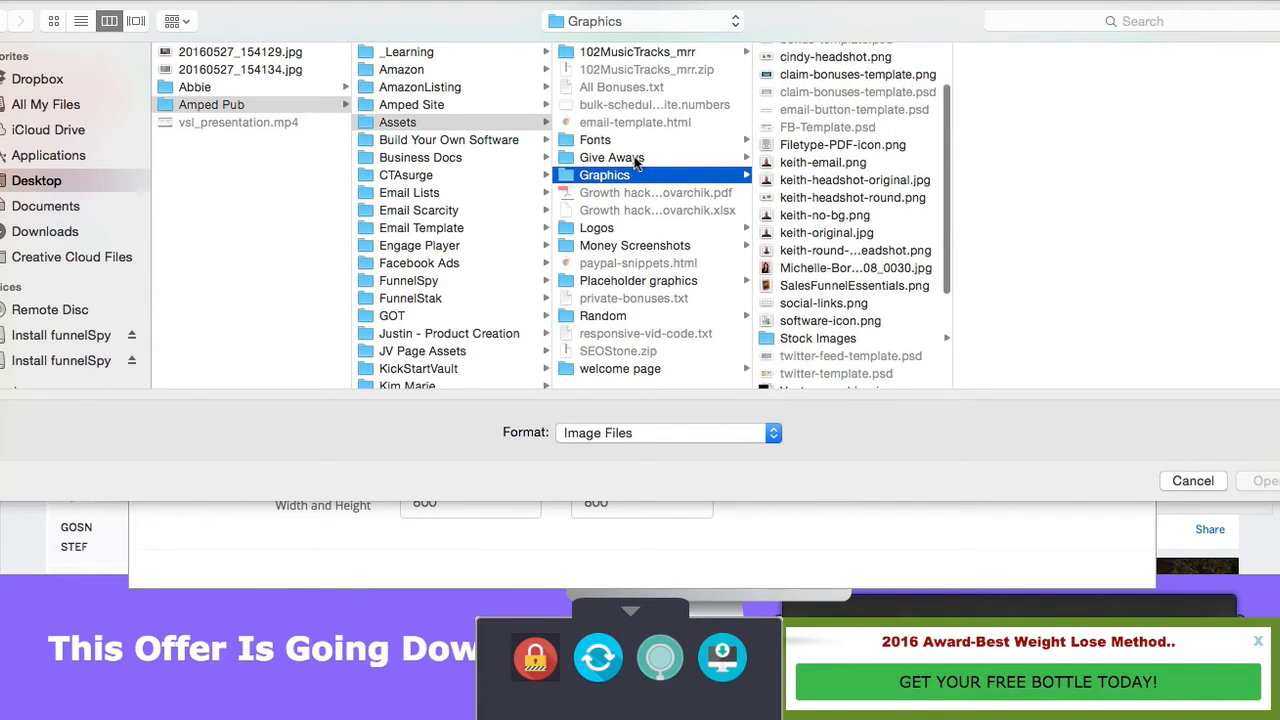
{"action": "left_click", "coordinate": [636, 160]}
{"action": "left_click", "coordinate": [811, 212]}
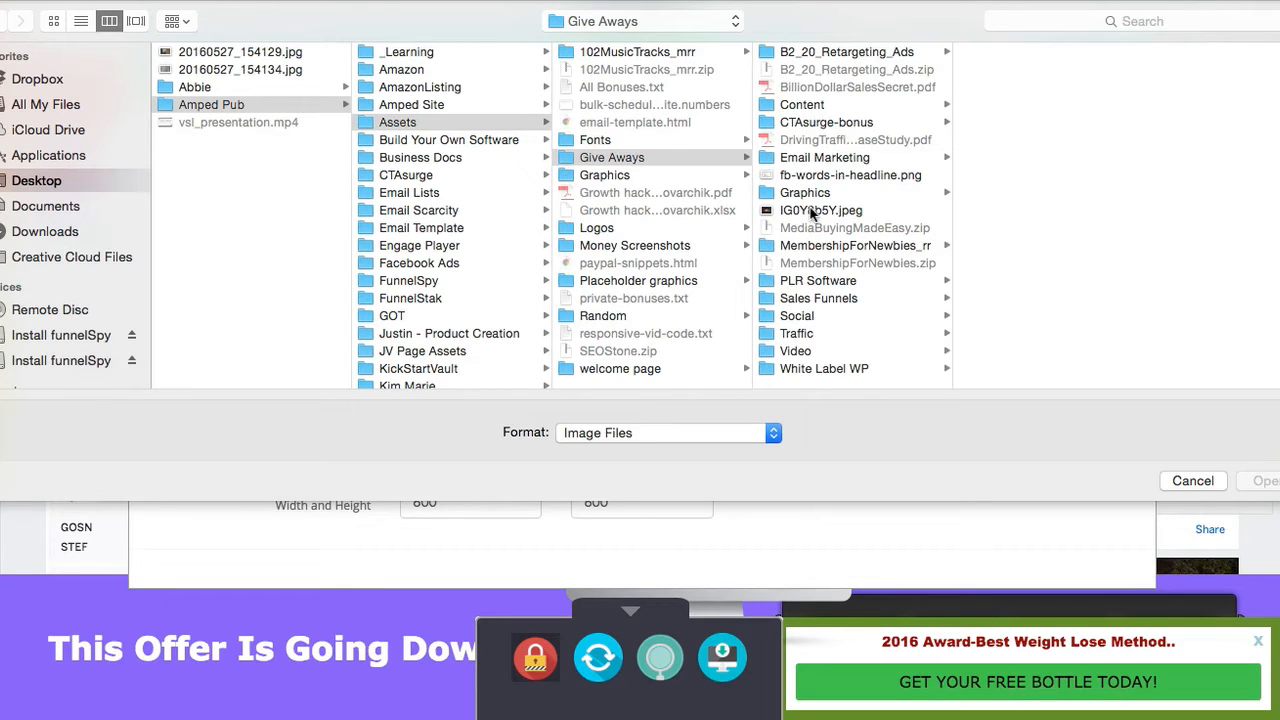
{"action": "left_click", "coordinate": [1262, 481]}
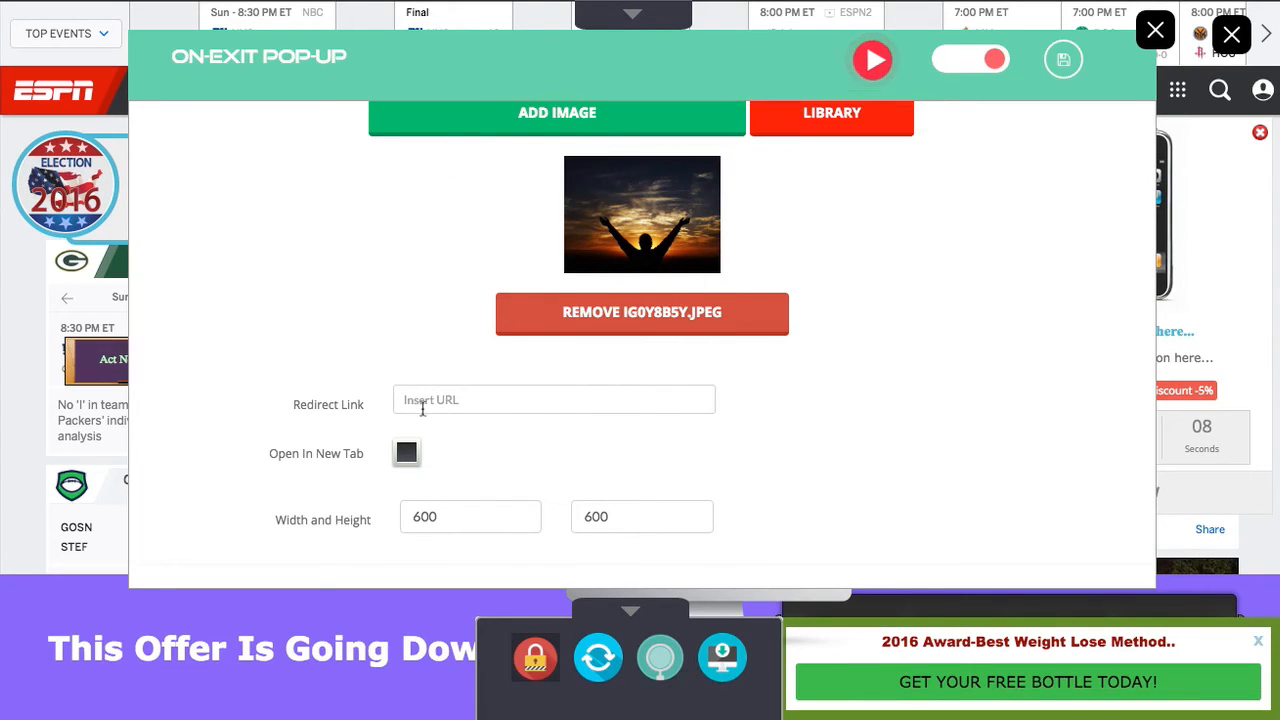
Step: Switch on the on-exit pop-up, save it and preview the campaign, dismissing the pop-up image in the preview
{"action": "scroll", "coordinate": [977, 329], "scroll_direction": "up", "scroll_amount": 3}
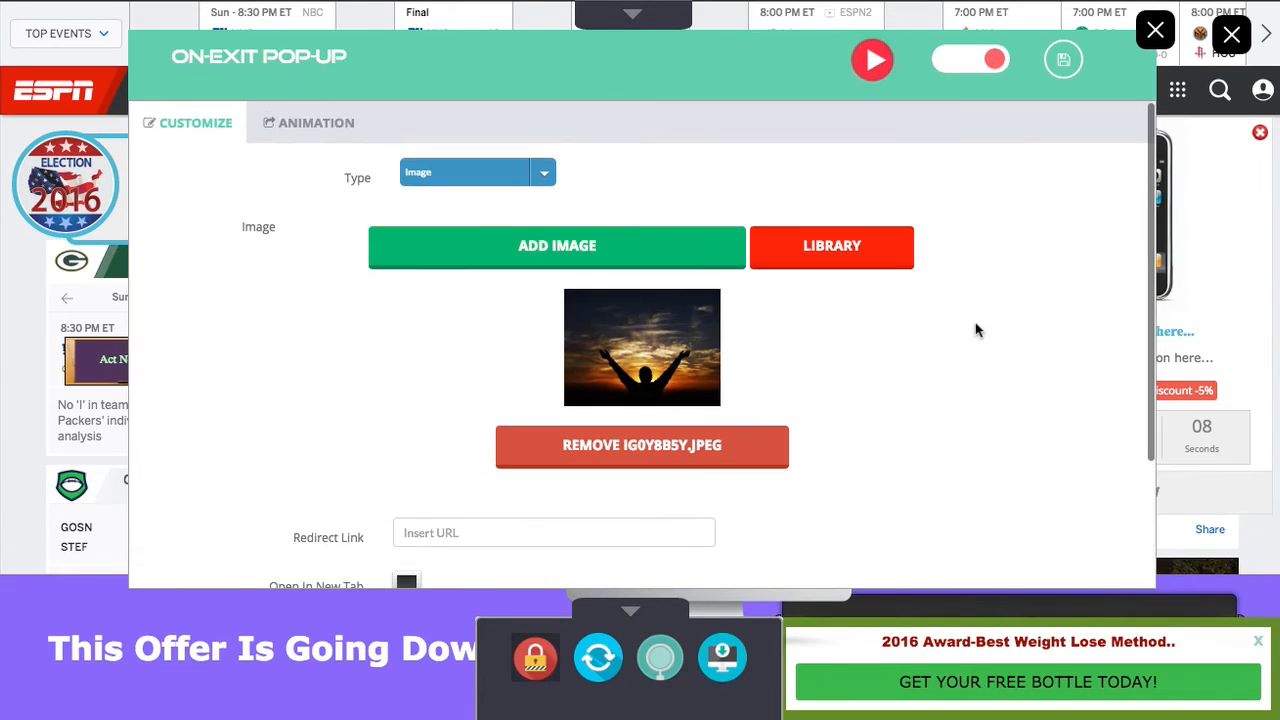
{"action": "left_click", "coordinate": [962, 59]}
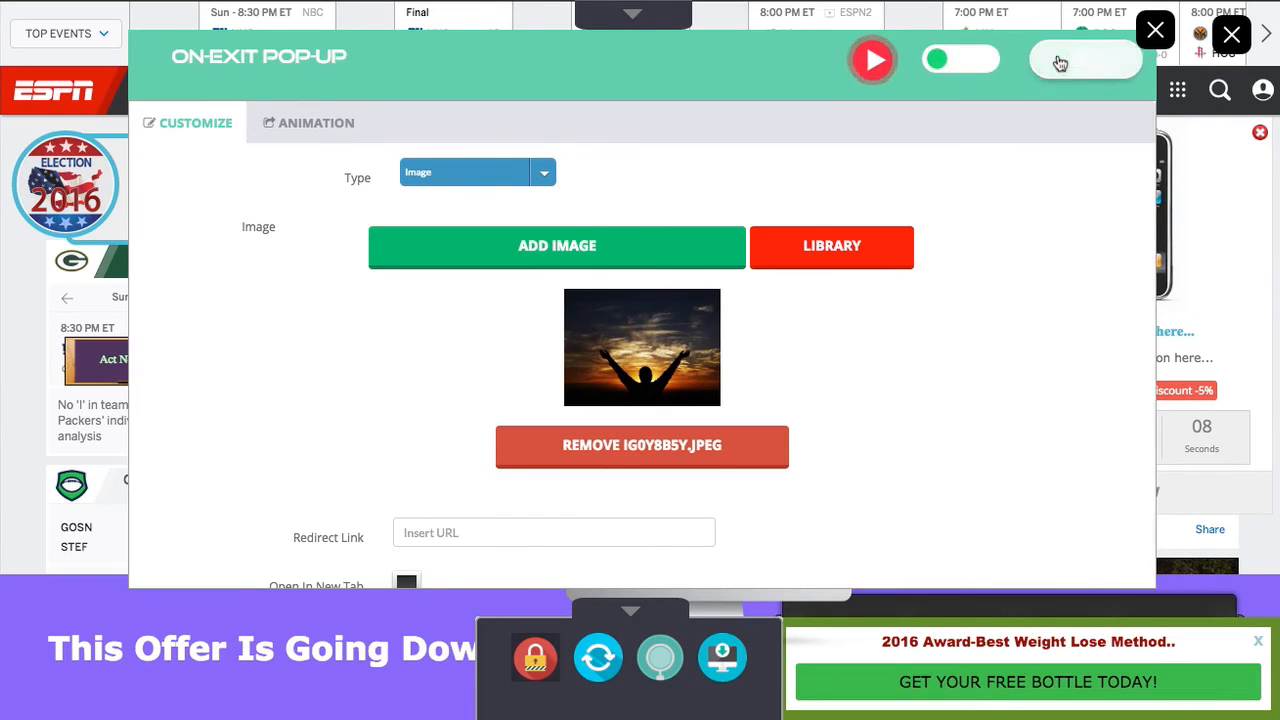
{"action": "left_click", "coordinate": [1060, 59]}
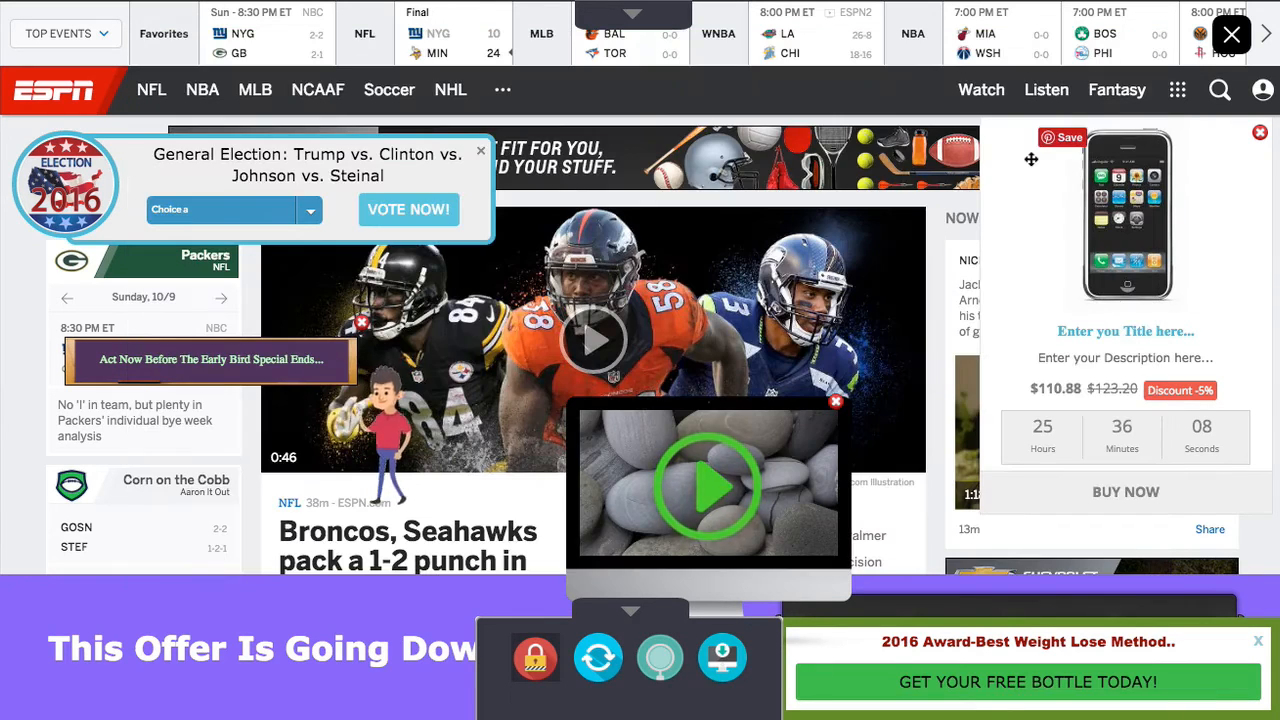
{"action": "left_click", "coordinate": [658, 659]}
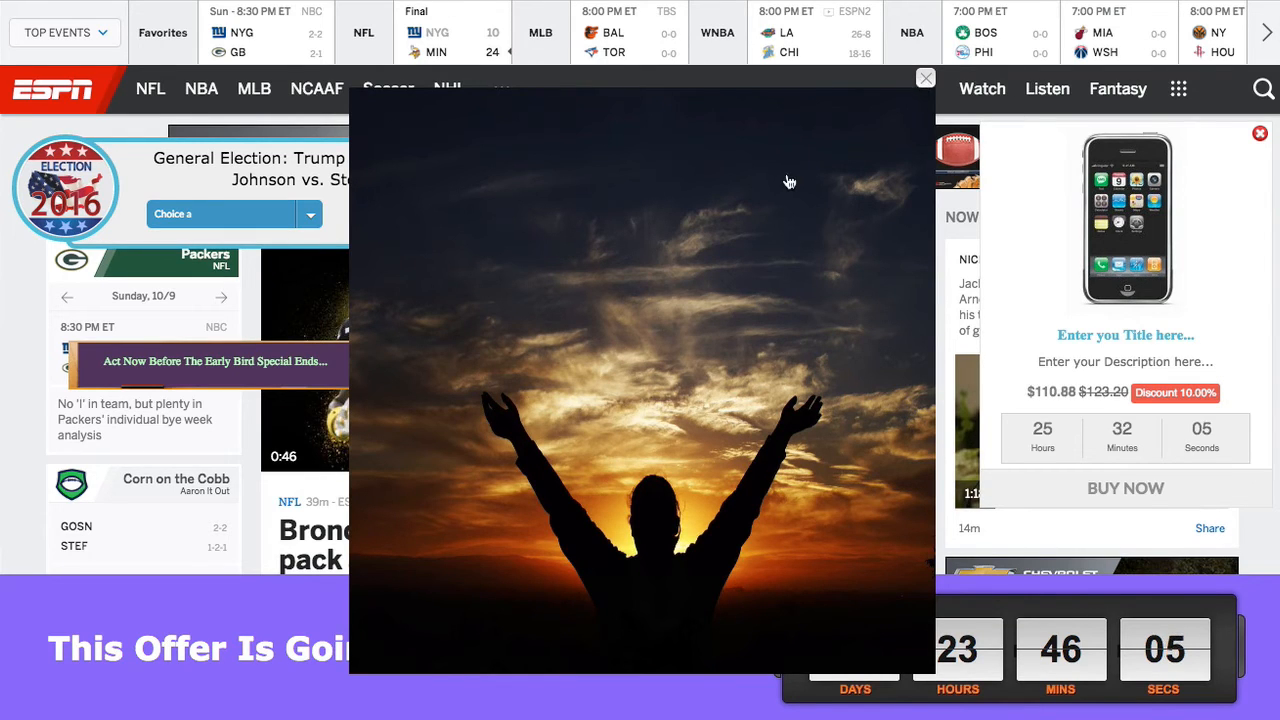
{"action": "left_click", "coordinate": [926, 80]}
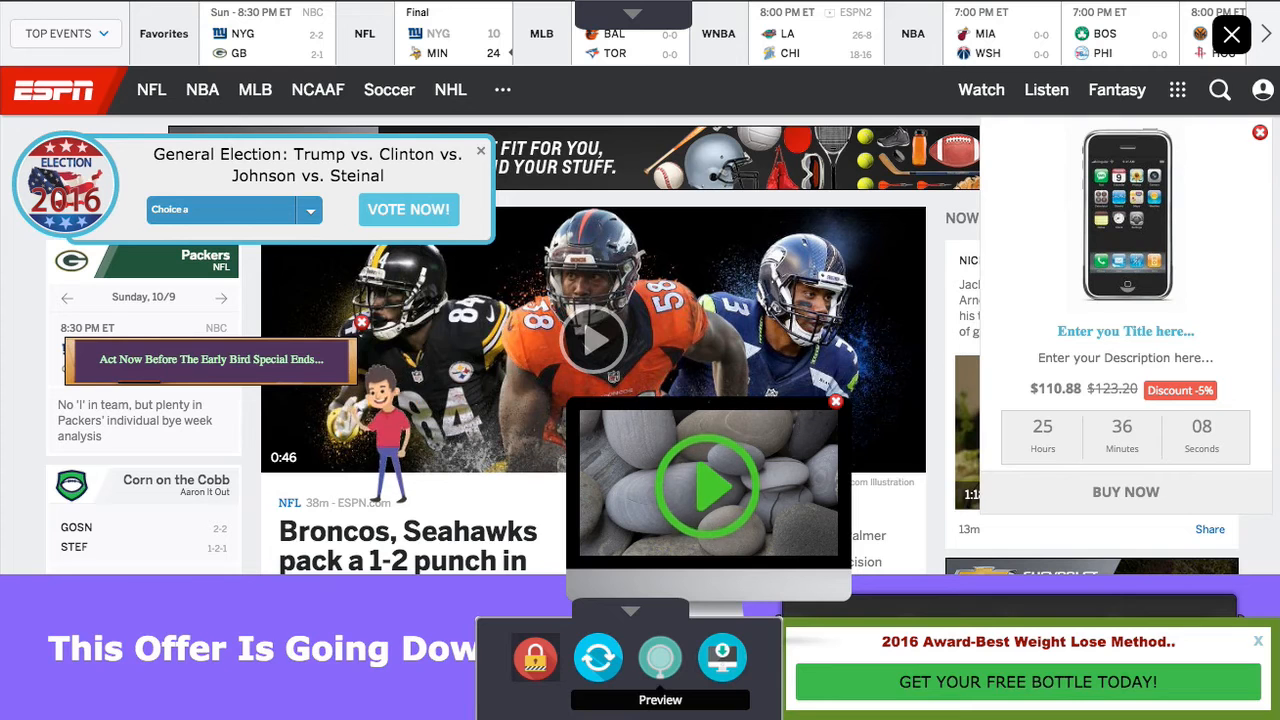
Step: Examine the image element's main and animation settings and close it without saving
{"action": "mouse_move", "coordinate": [735, 42]}
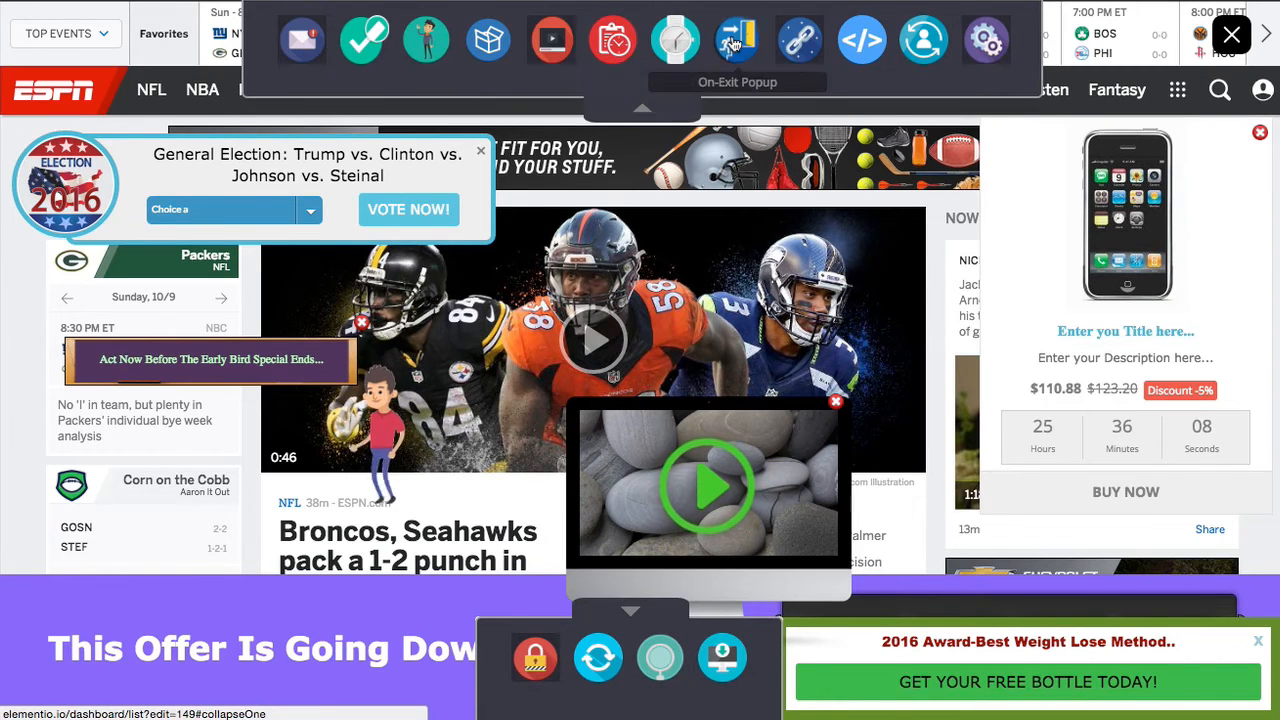
{"action": "left_click", "coordinate": [790, 40]}
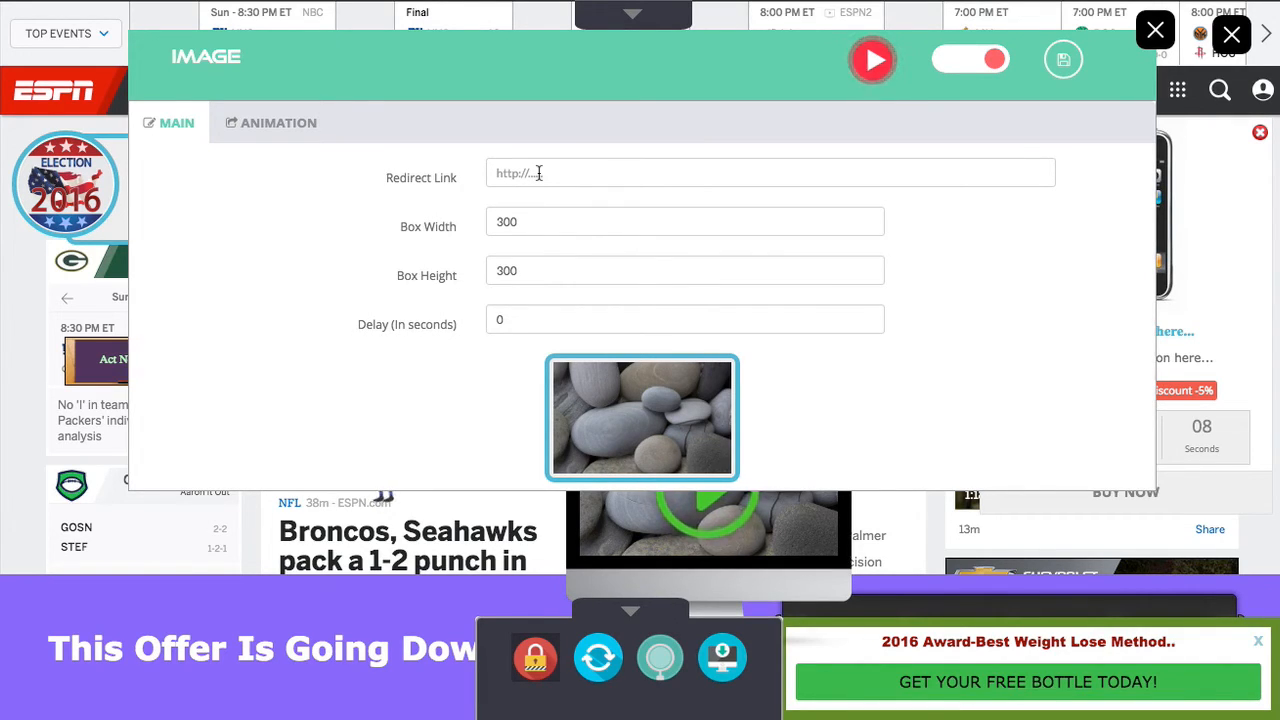
{"action": "left_click", "coordinate": [289, 139]}
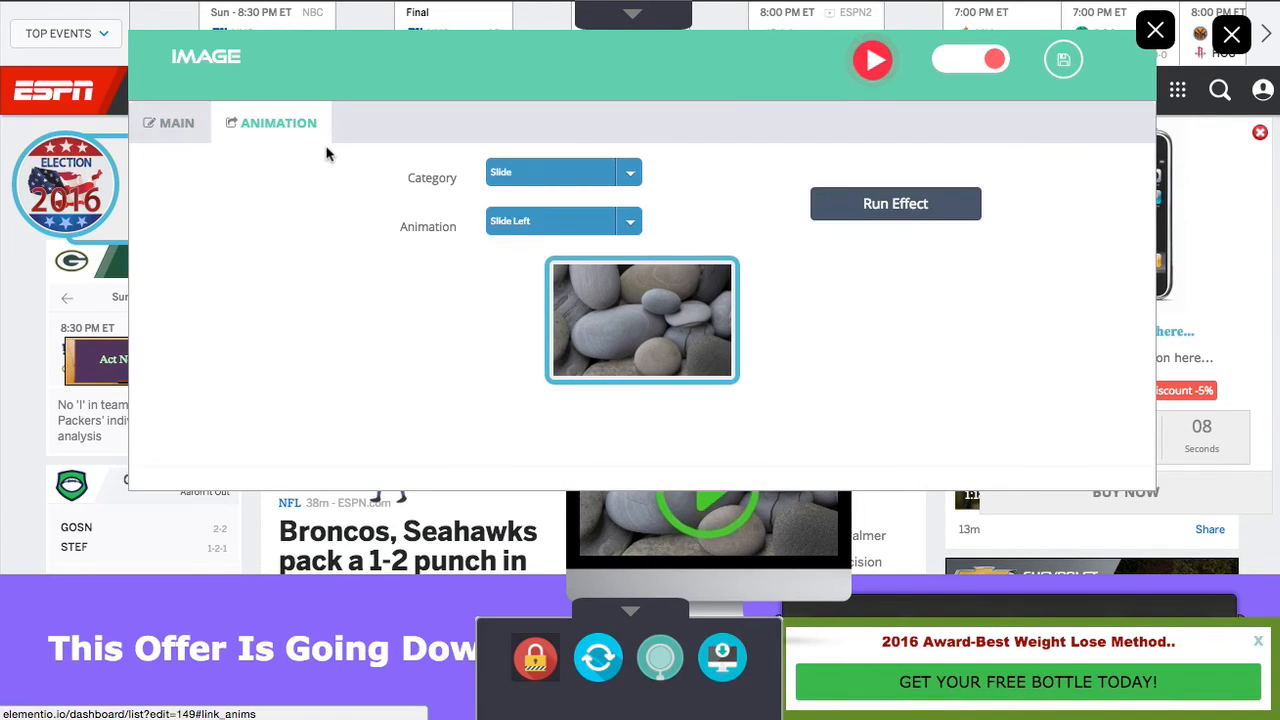
{"action": "left_click", "coordinate": [1150, 33]}
Step: Examine the embed code element's main settings and close it without saving
{"action": "left_click", "coordinate": [664, 19]}
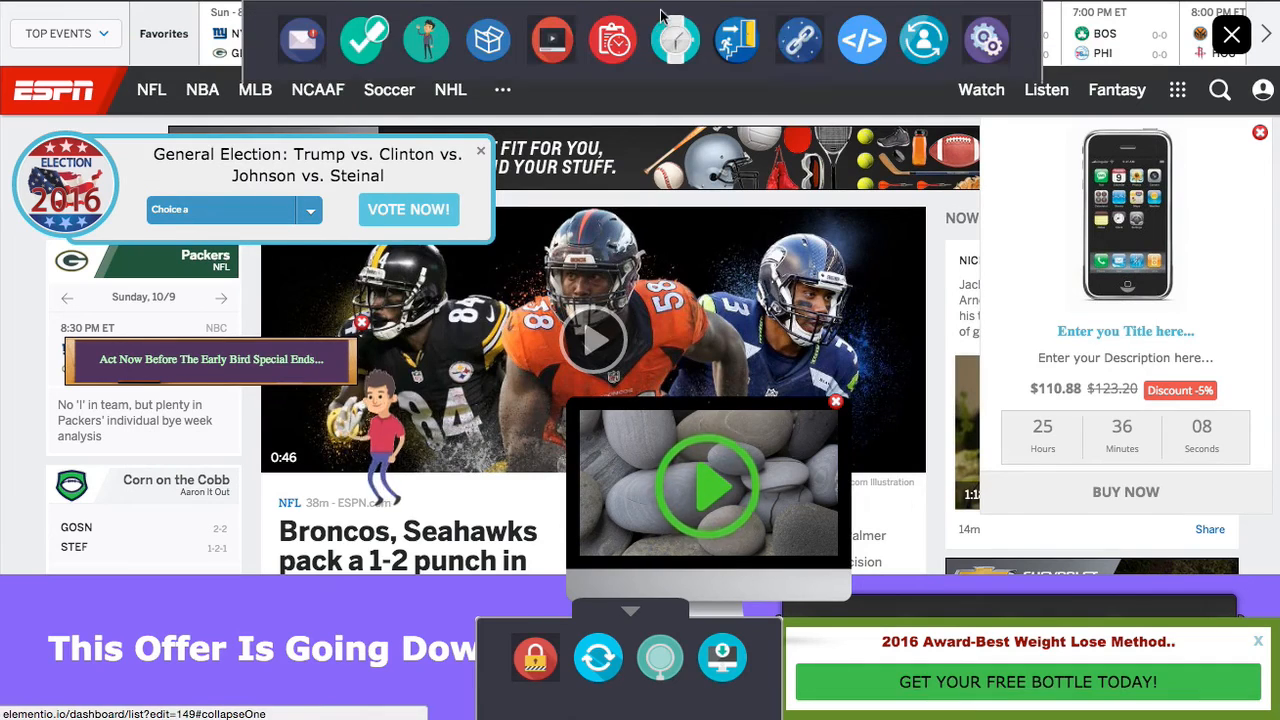
{"action": "left_click", "coordinate": [860, 44]}
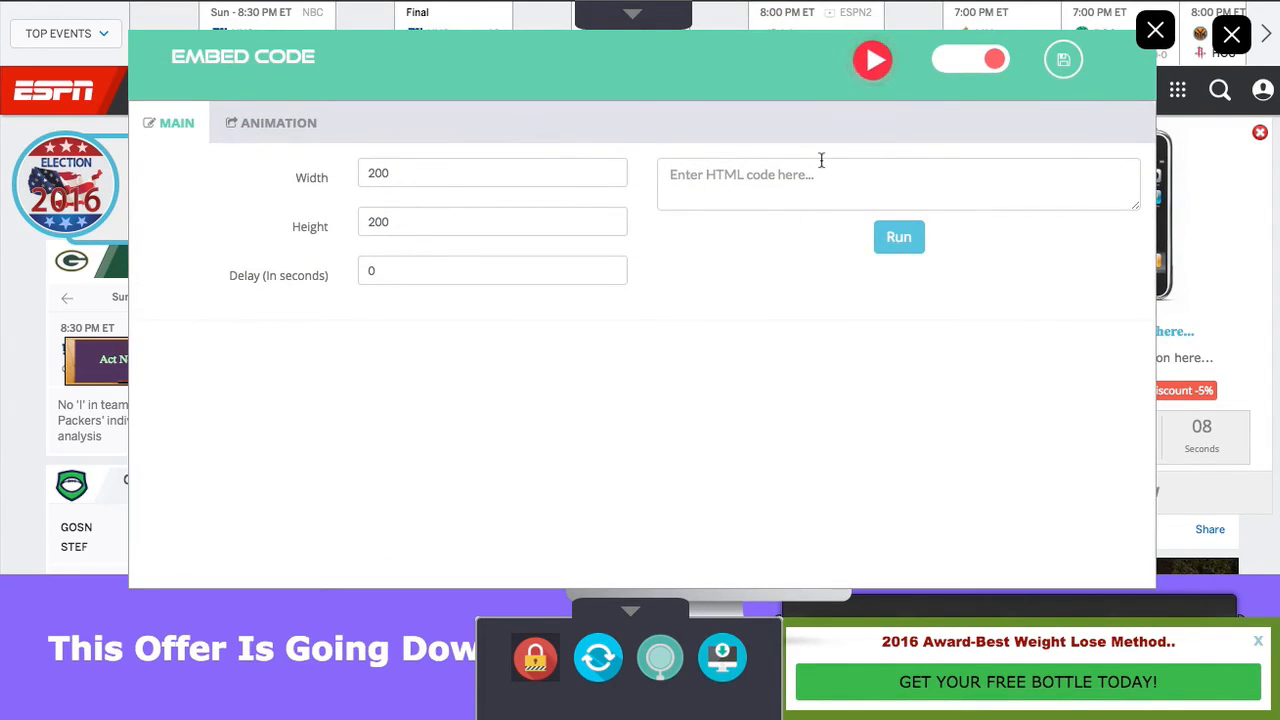
{"action": "left_click", "coordinate": [1158, 38]}
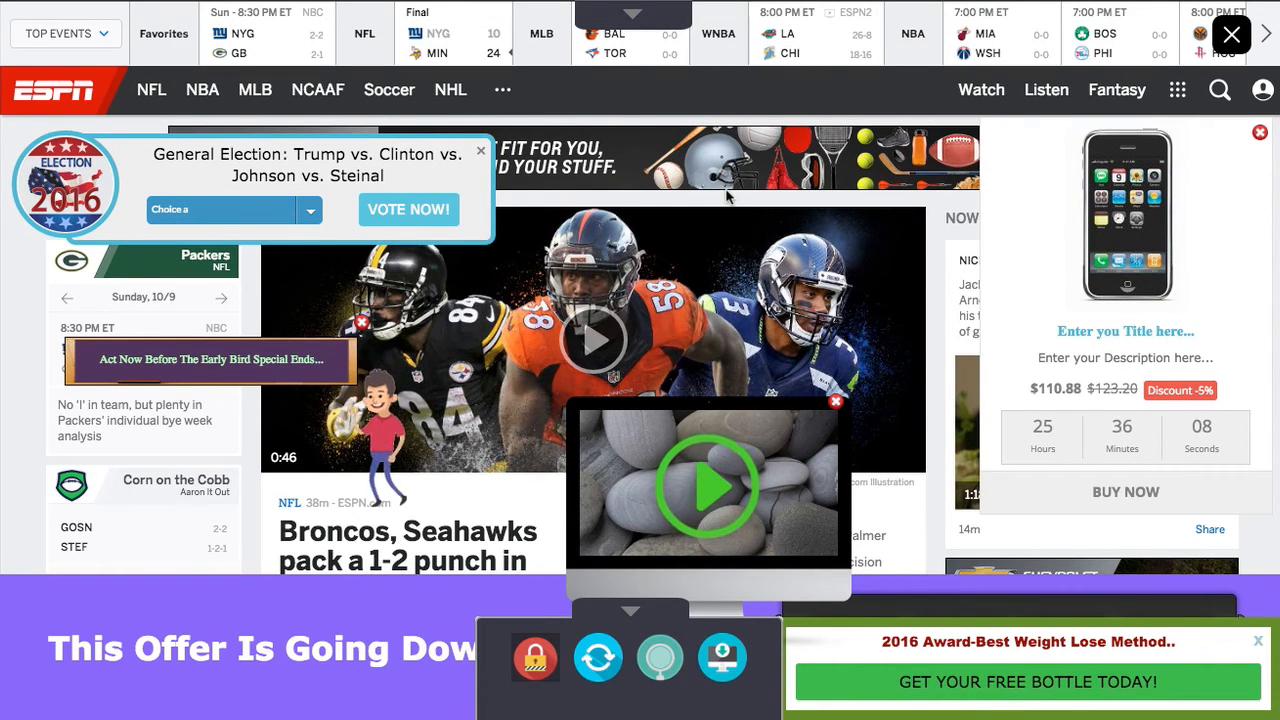
Step: Examine the retargeting pixel's HTML code field and close the settings without entering any code
{"action": "left_click", "coordinate": [628, 14]}
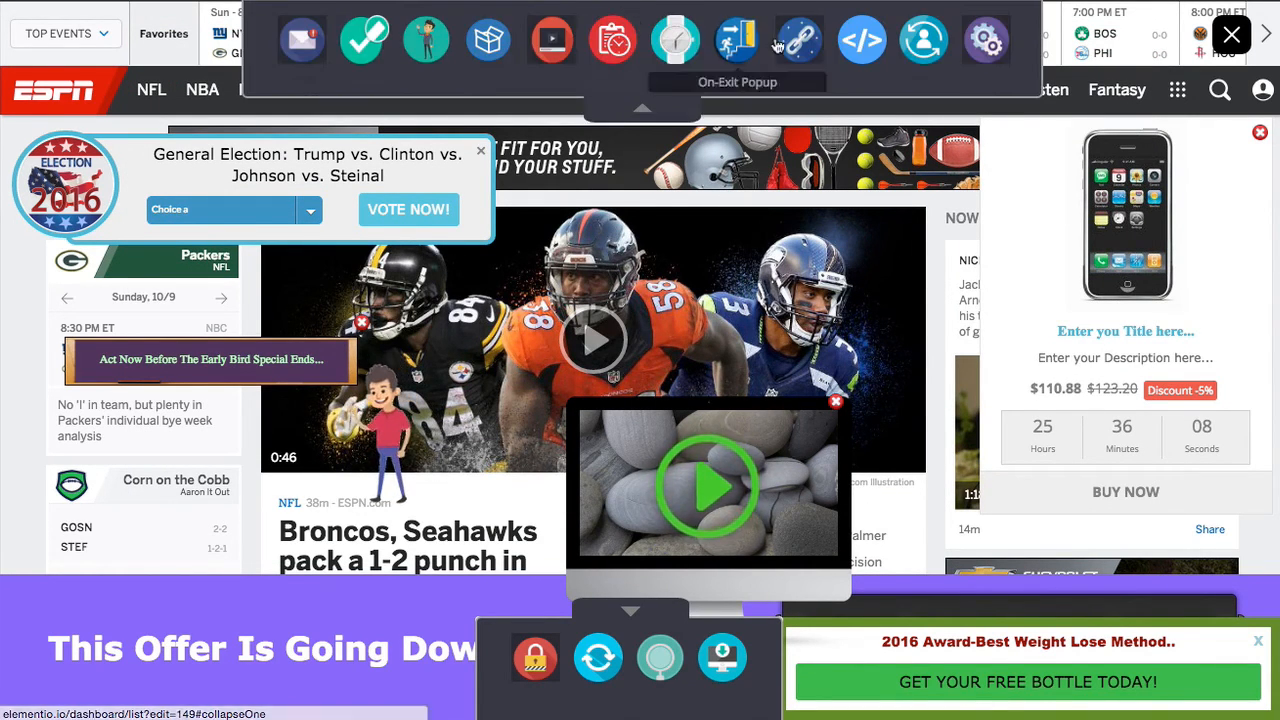
{"action": "left_click", "coordinate": [925, 55]}
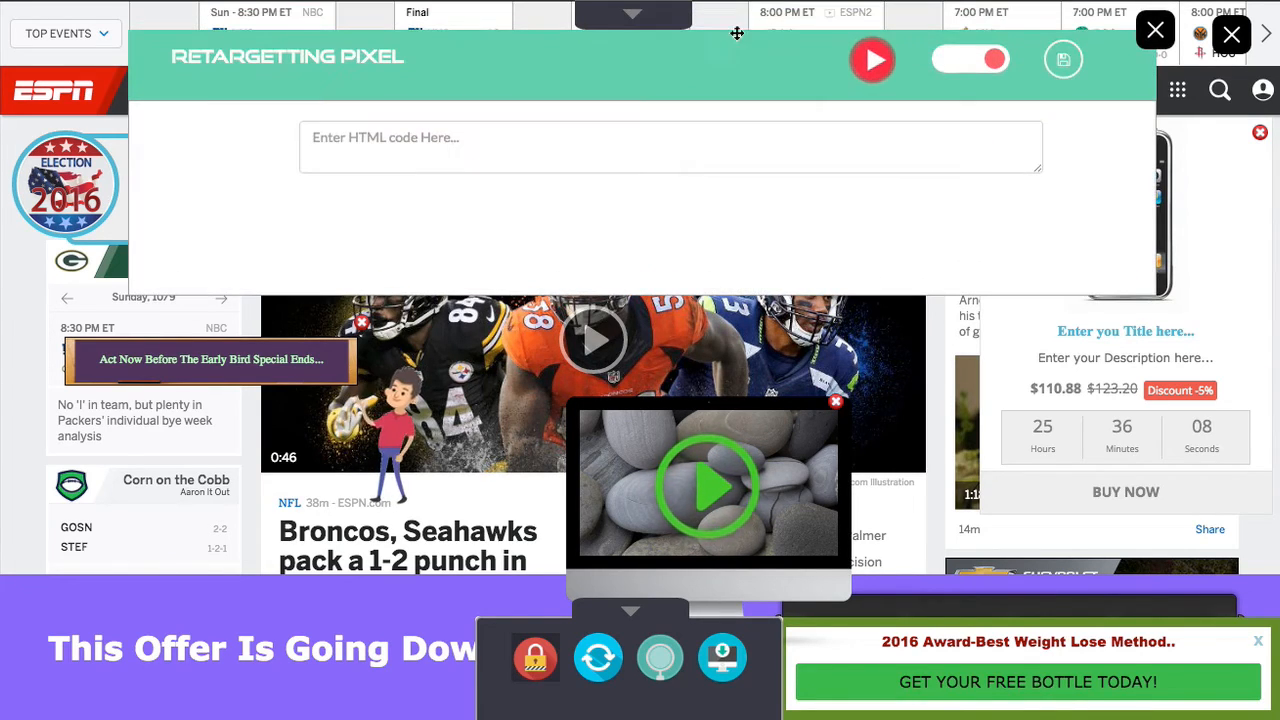
{"action": "left_click", "coordinate": [438, 144]}
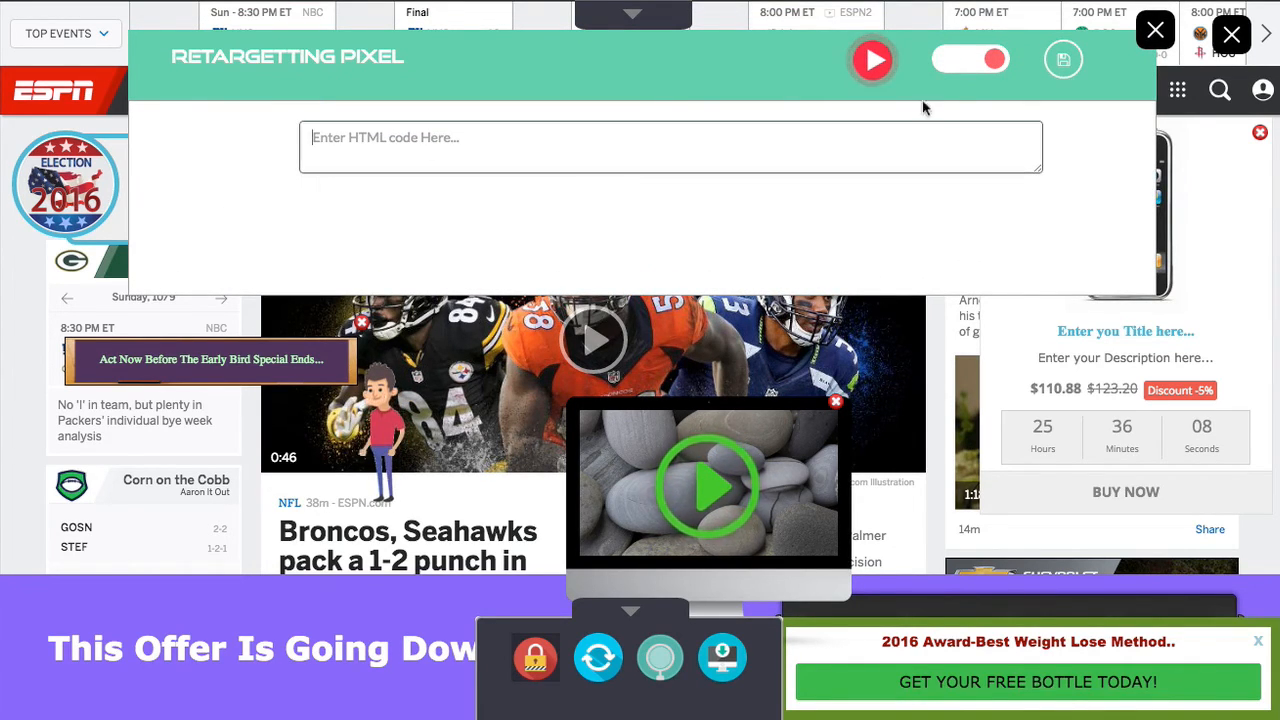
{"action": "left_click", "coordinate": [1155, 33]}
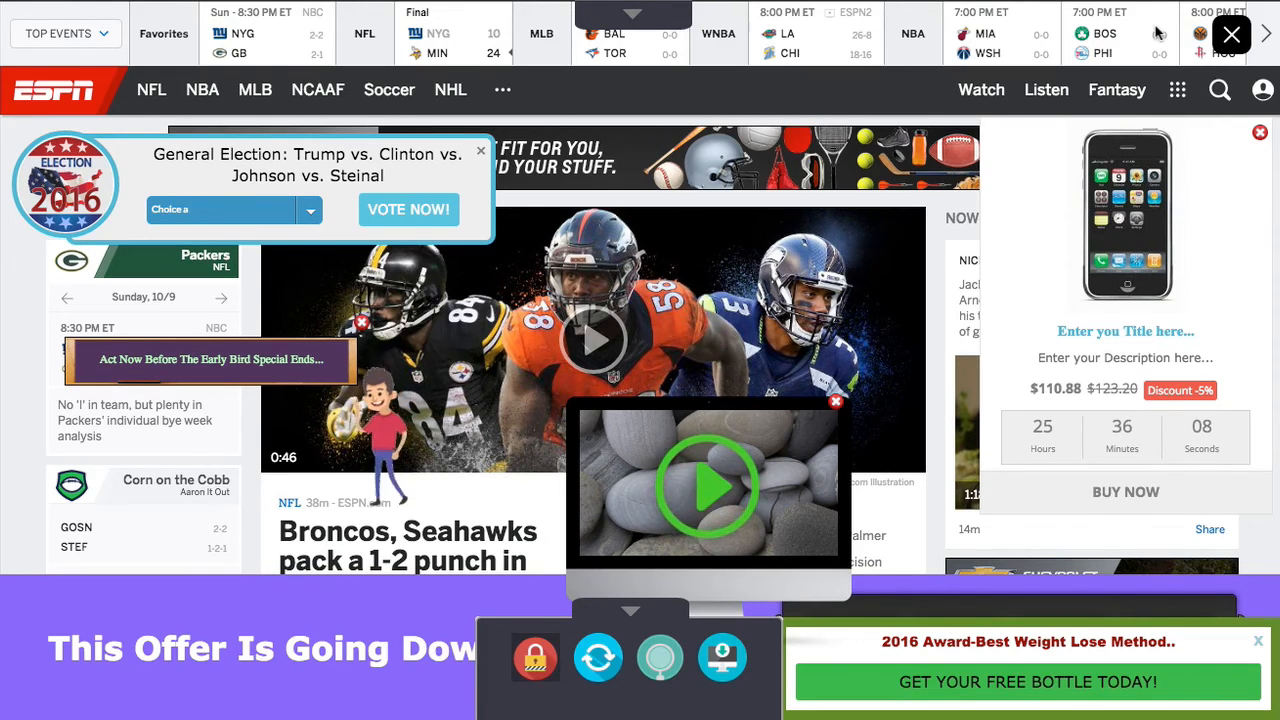
Step: Enter Sports Guru as the page title in the campaign's meta details and close them
{"action": "left_click", "coordinate": [632, 20]}
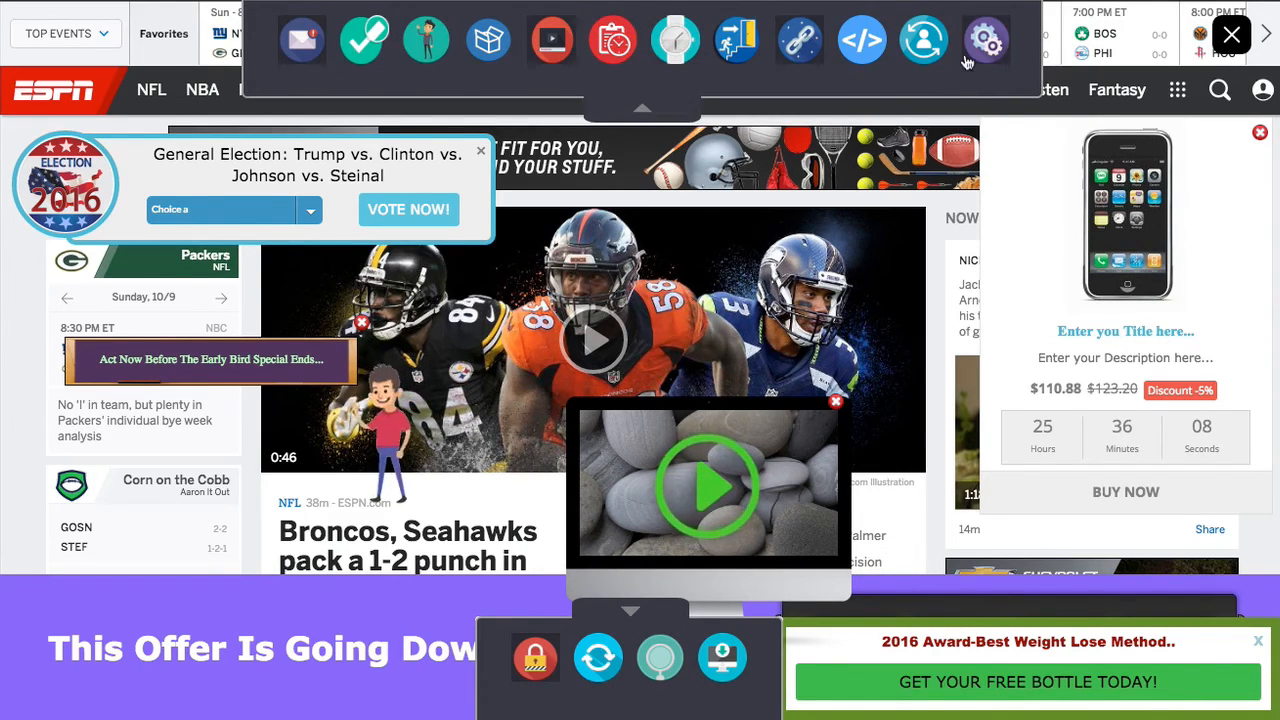
{"action": "left_click", "coordinate": [862, 40]}
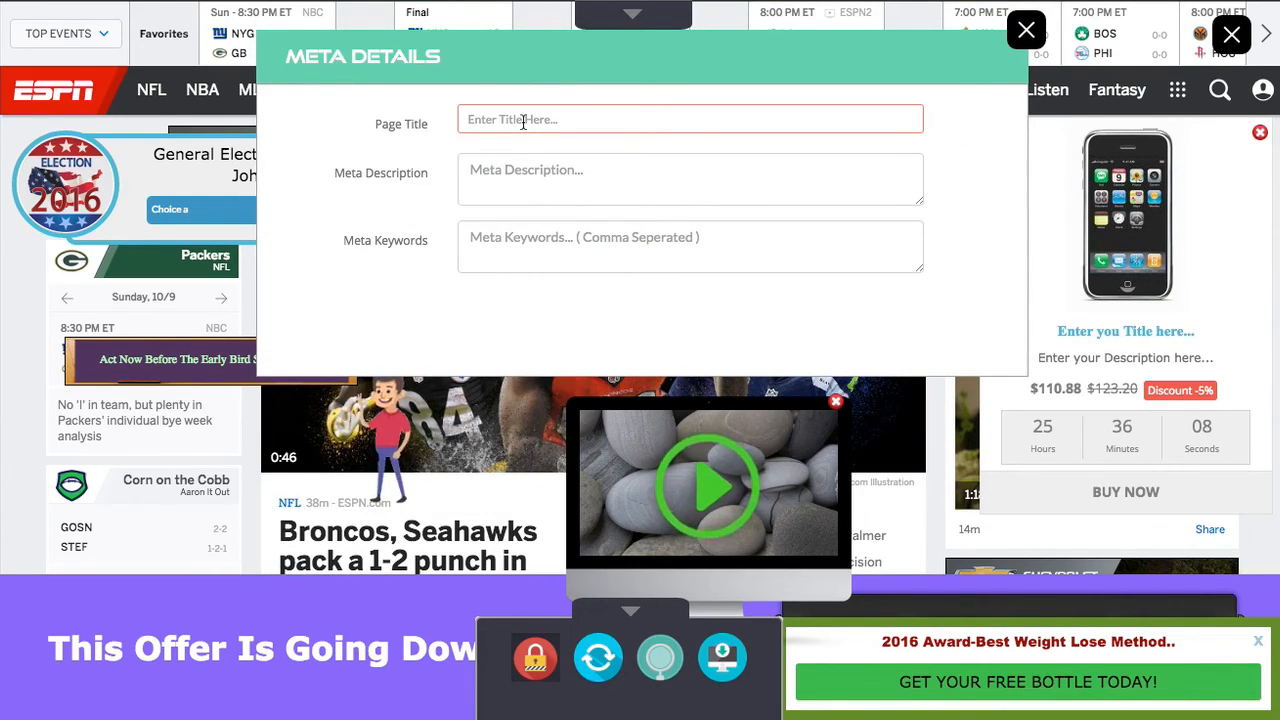
{"action": "type", "text": "Sports Guru"}
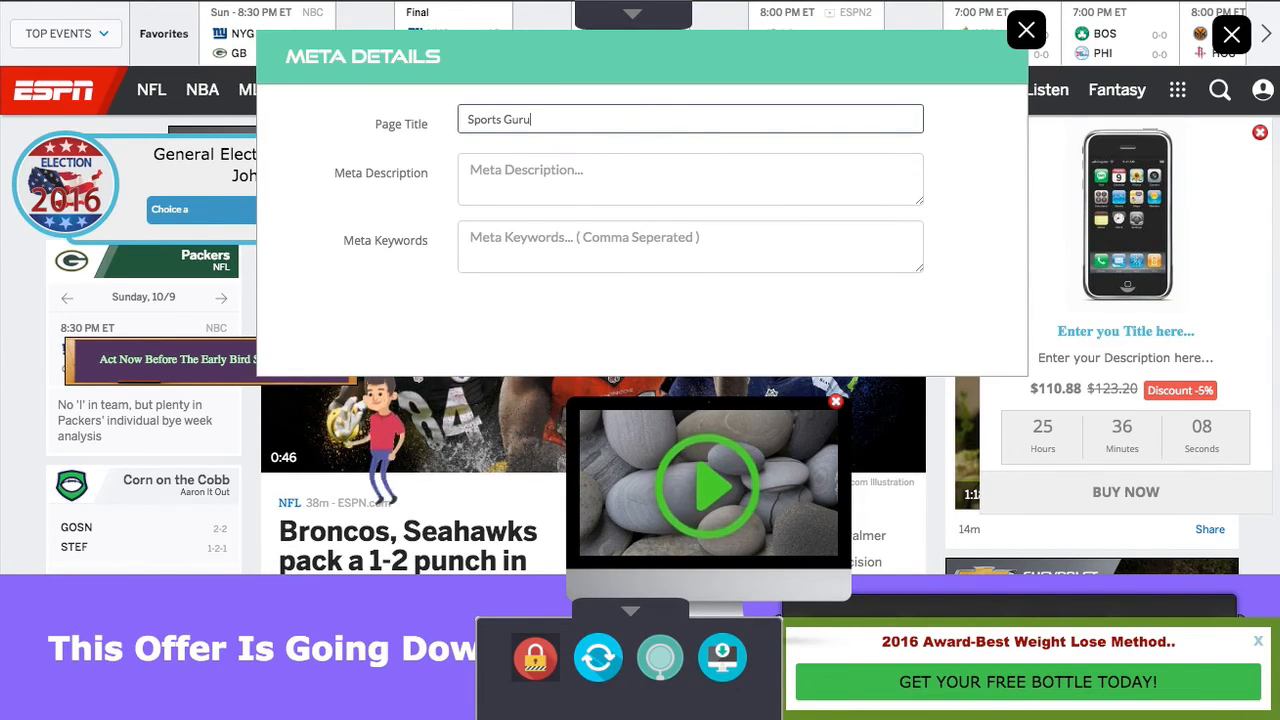
{"action": "left_click", "coordinate": [1030, 30]}
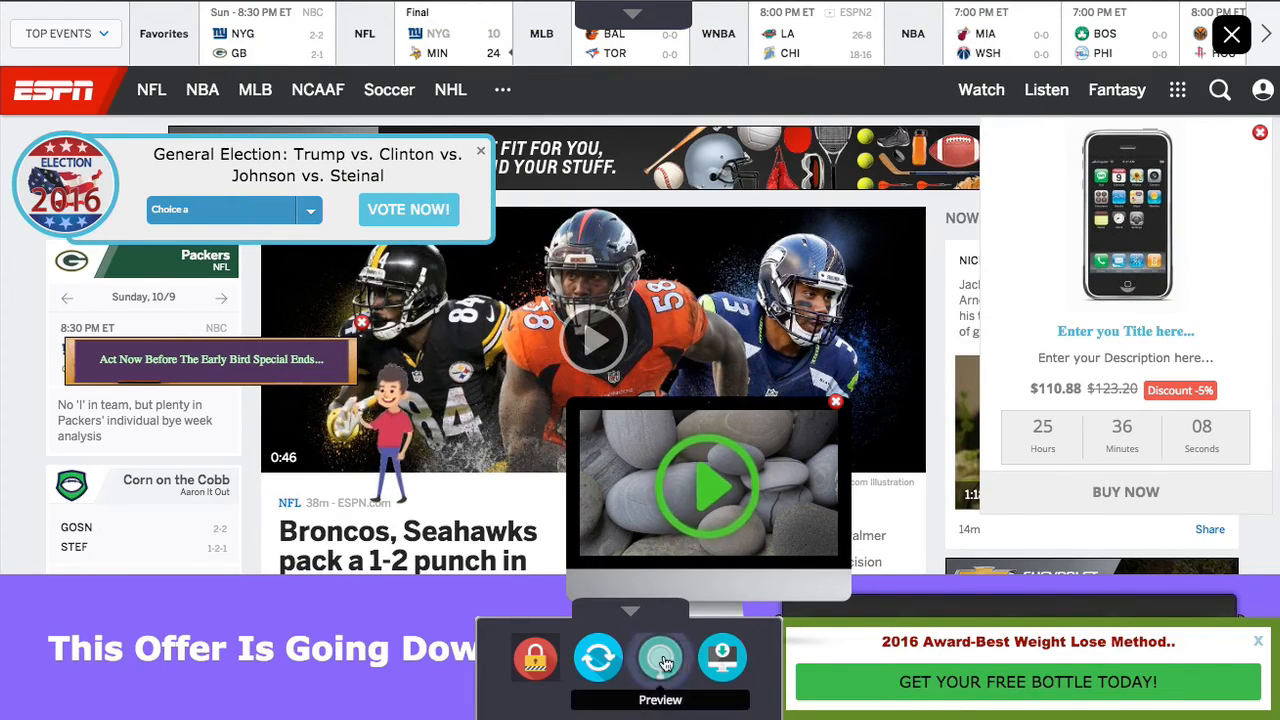
Step: Preview the campaign with its on-exit pop-up, close the preview and save the campaign
{"action": "left_click", "coordinate": [663, 662]}
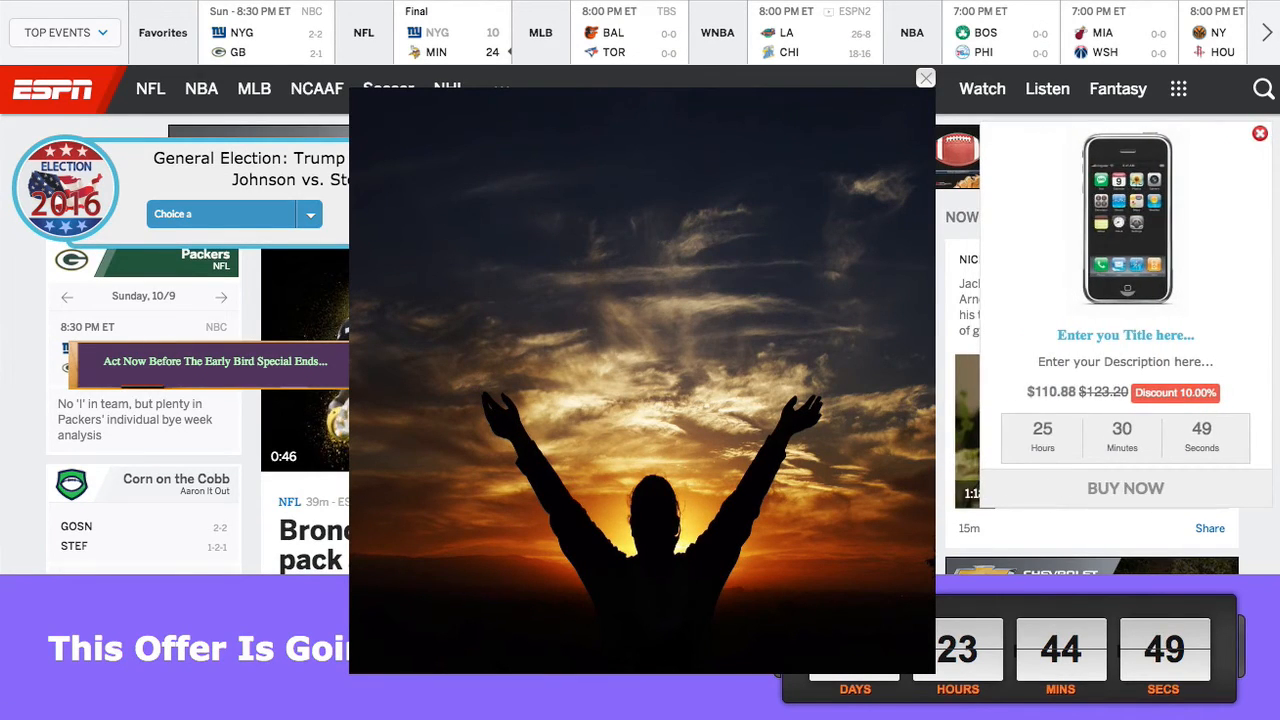
{"action": "key", "text": "ctrl+w"}
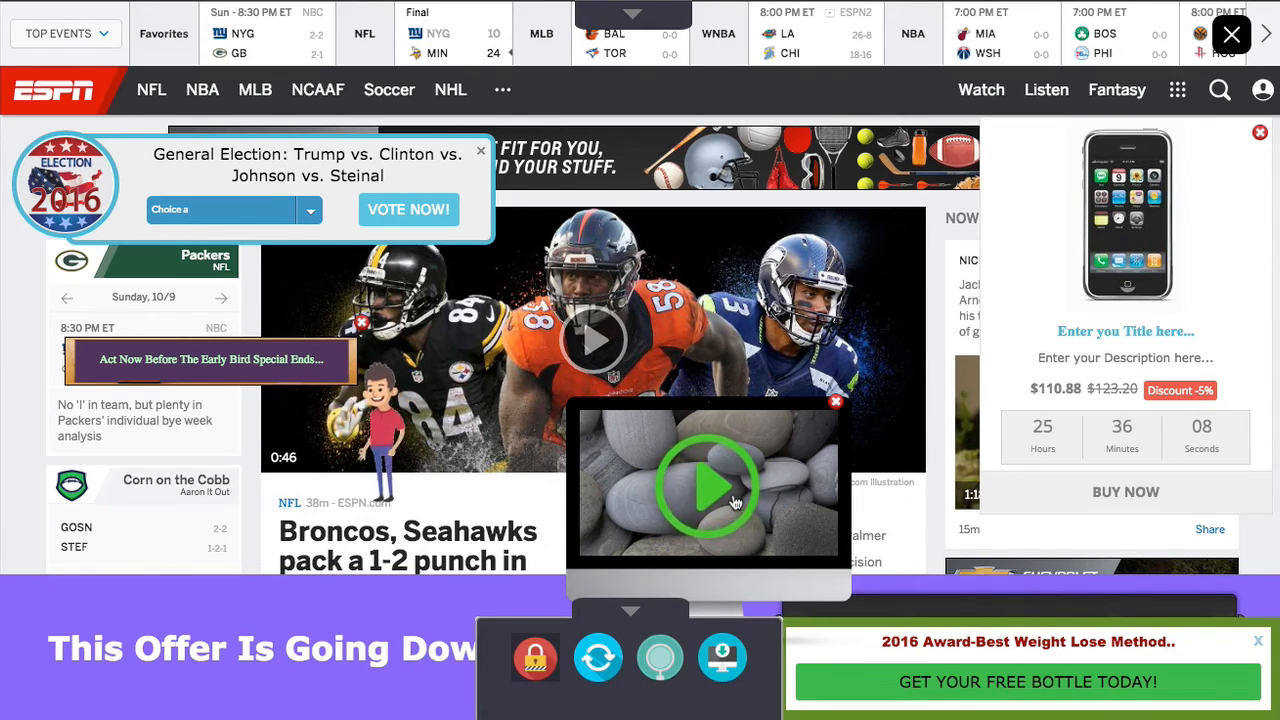
{"action": "left_click", "coordinate": [531, 657]}
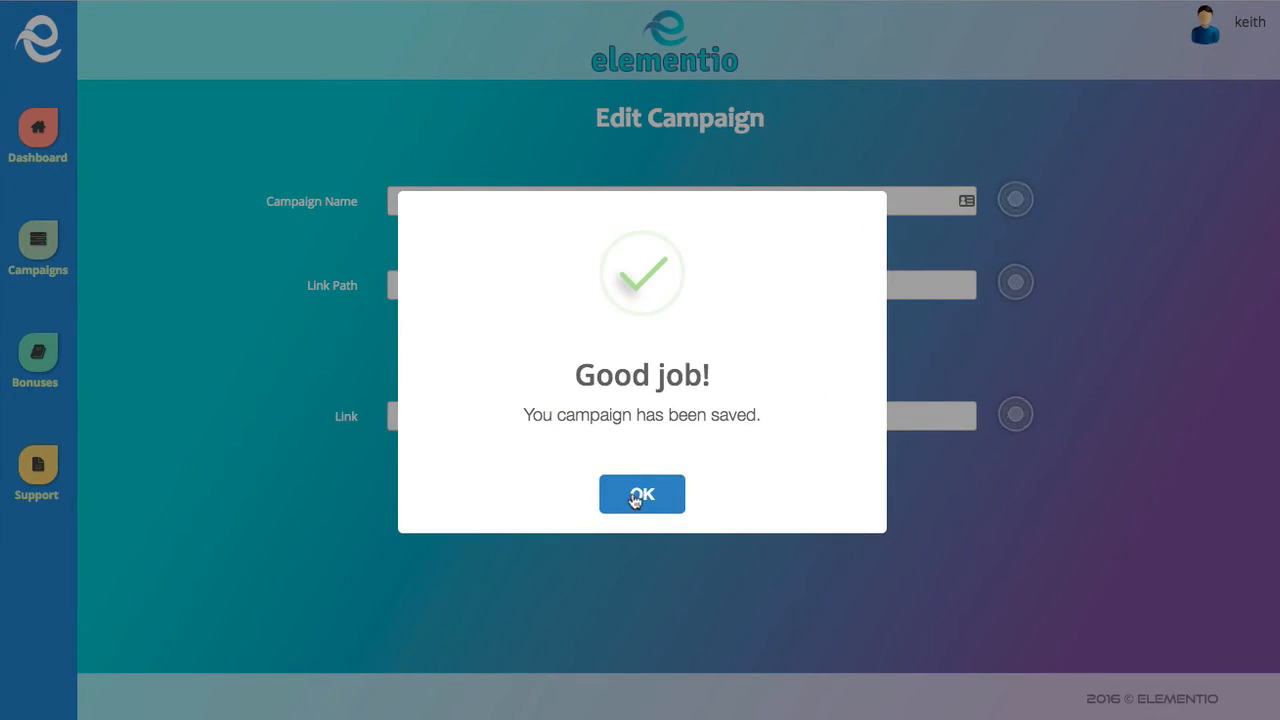
{"action": "left_click", "coordinate": [640, 495]}
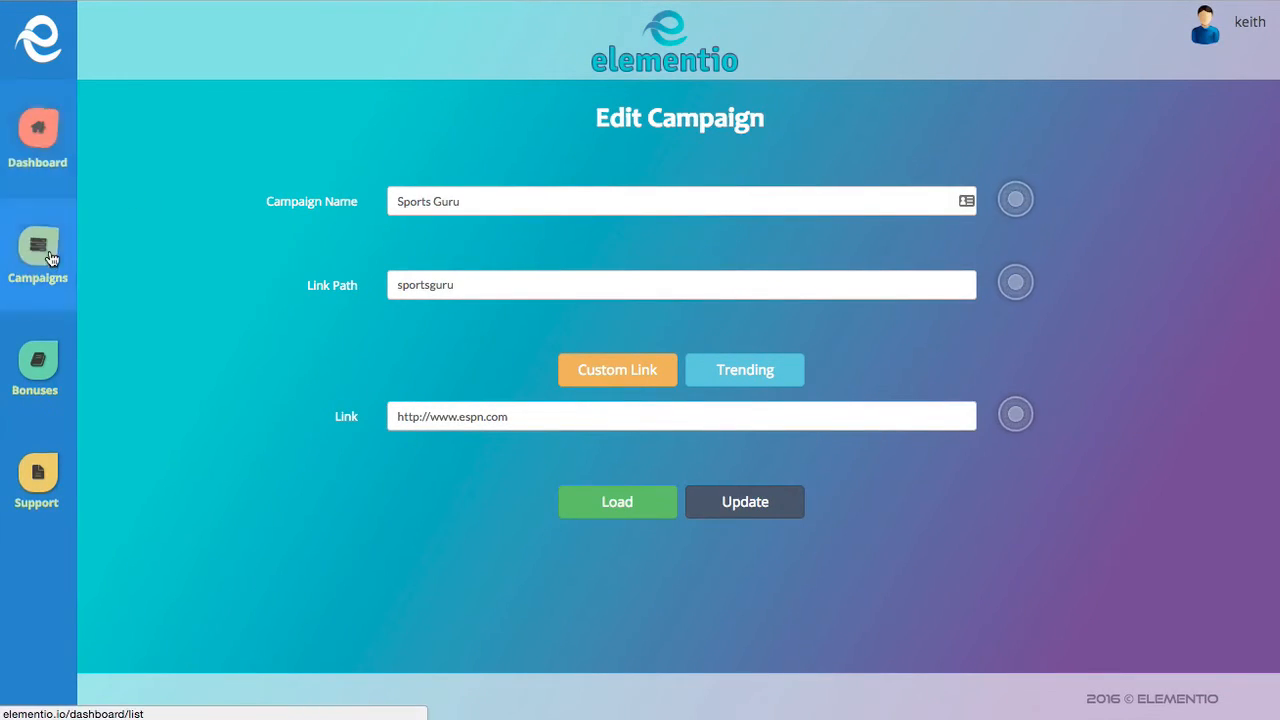
Step: Open the campaign list and run the responsive test on the Demo 2 campaign
{"action": "left_click", "coordinate": [51, 258]}
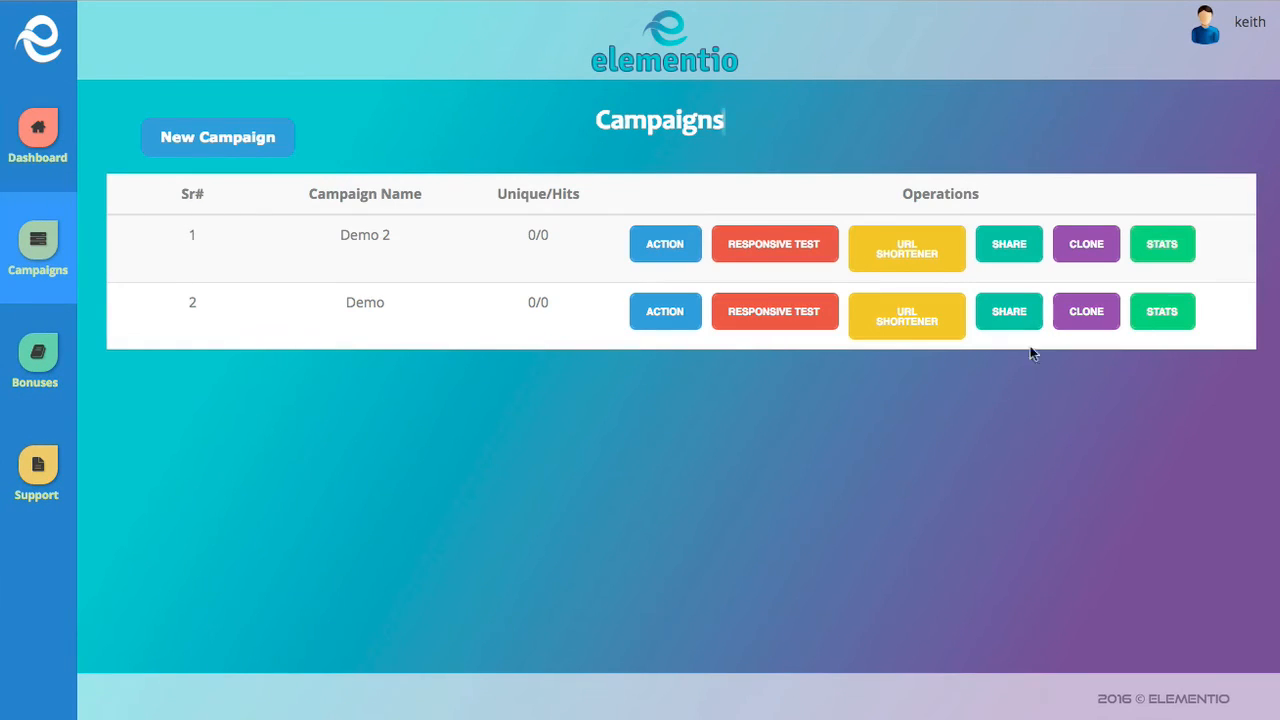
{"action": "left_click", "coordinate": [745, 245]}
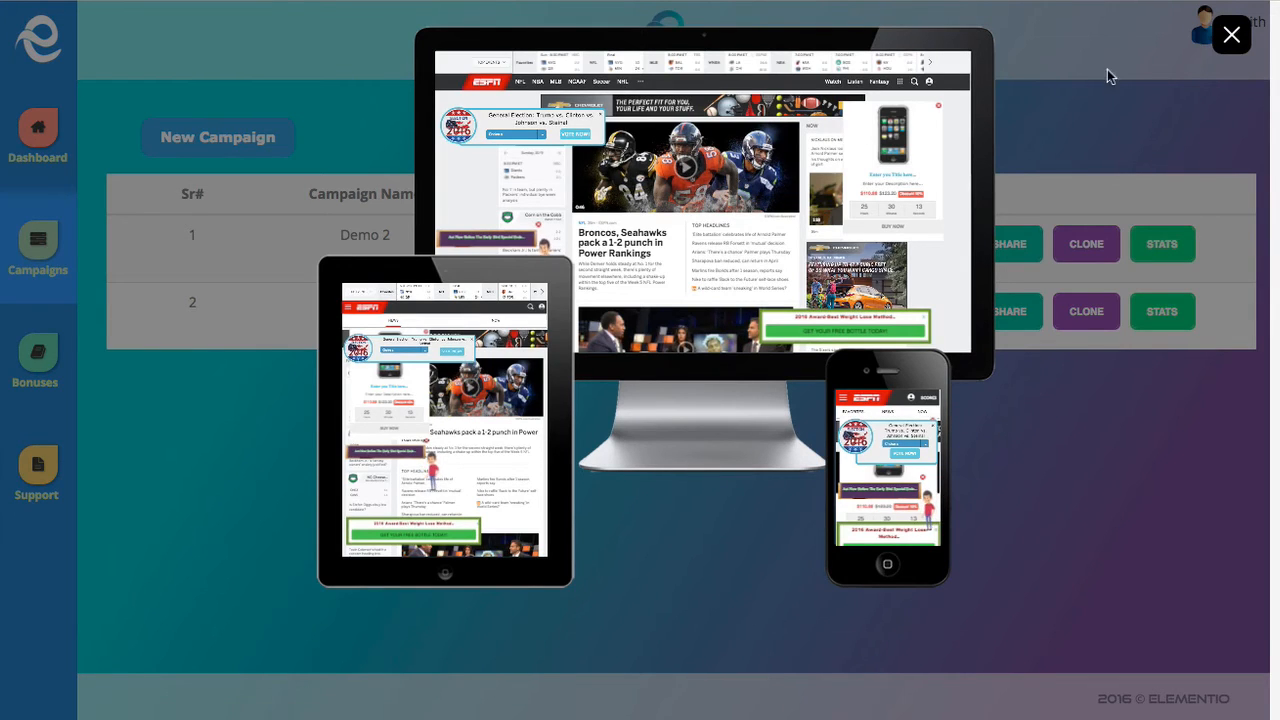
Step: Close the responsive test, then view the Demo 2 campaign's URL shortener options and close them
{"action": "left_click", "coordinate": [1230, 36]}
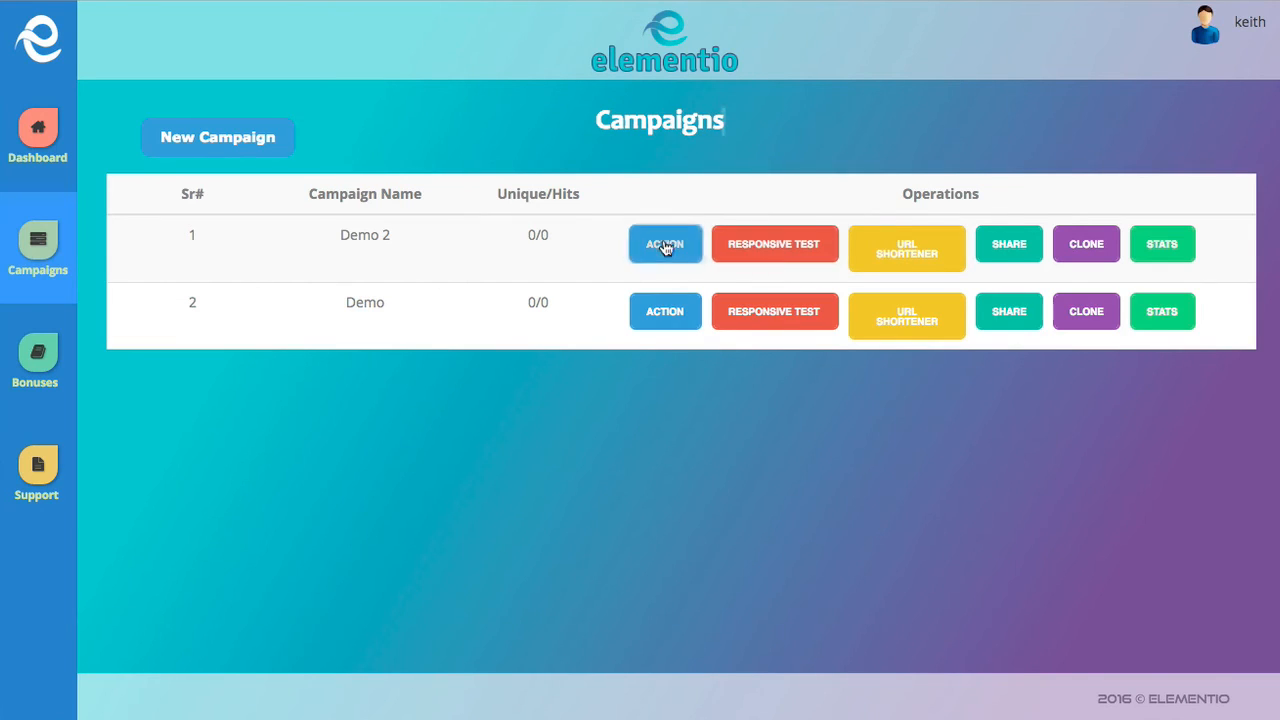
{"action": "left_click", "coordinate": [886, 258]}
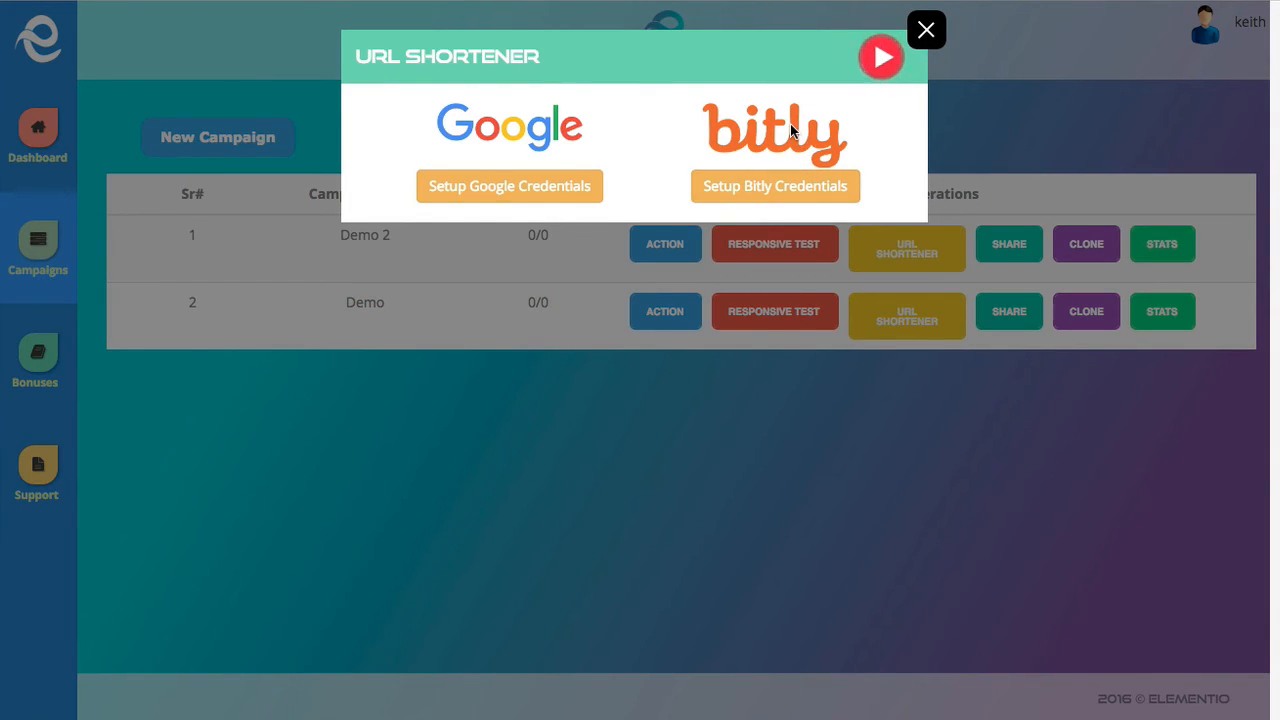
{"action": "left_click", "coordinate": [935, 38]}
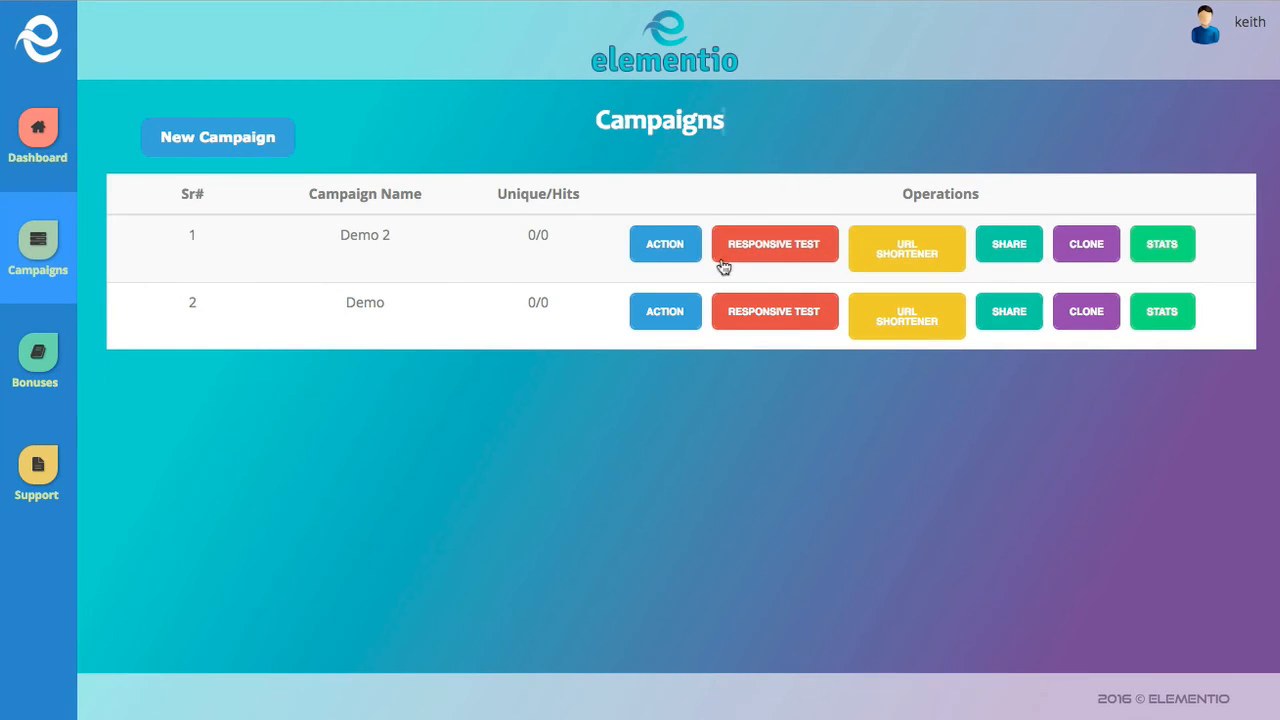
Step: Copy the Demo 2 campaign's link and paste it into the search box of a new browser tab
{"action": "left_click", "coordinate": [676, 248]}
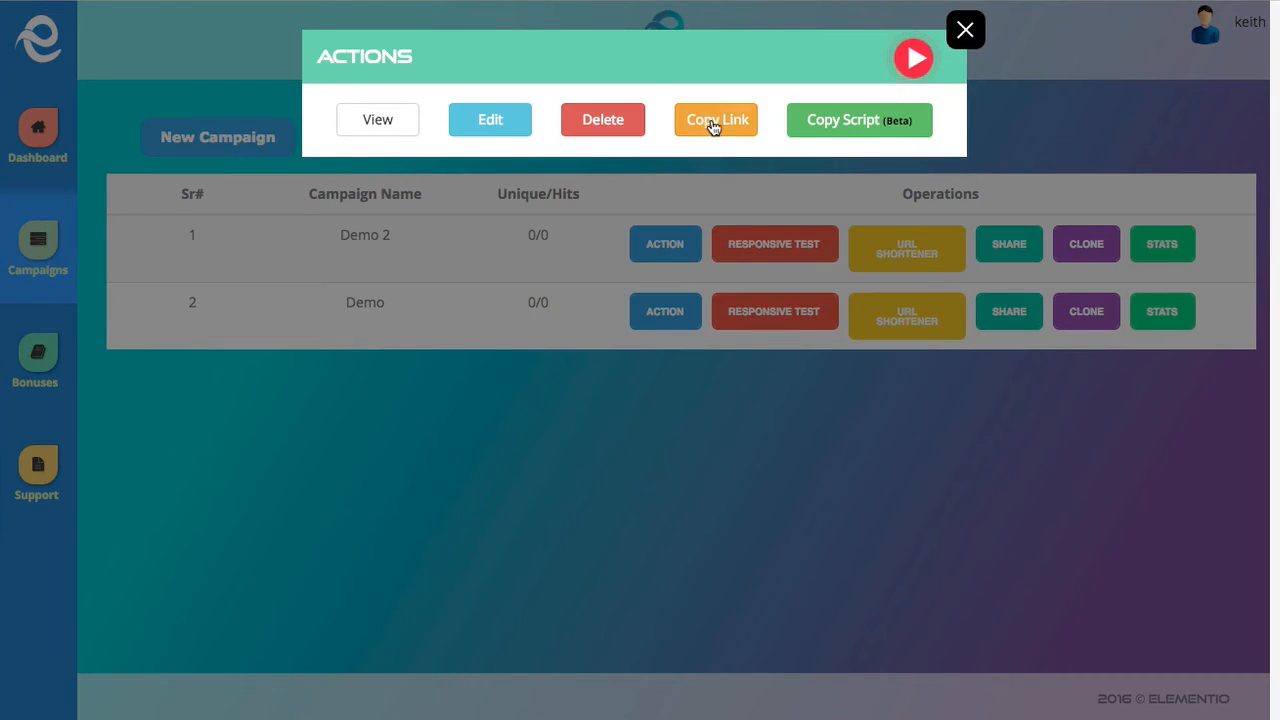
{"action": "left_click", "coordinate": [718, 124]}
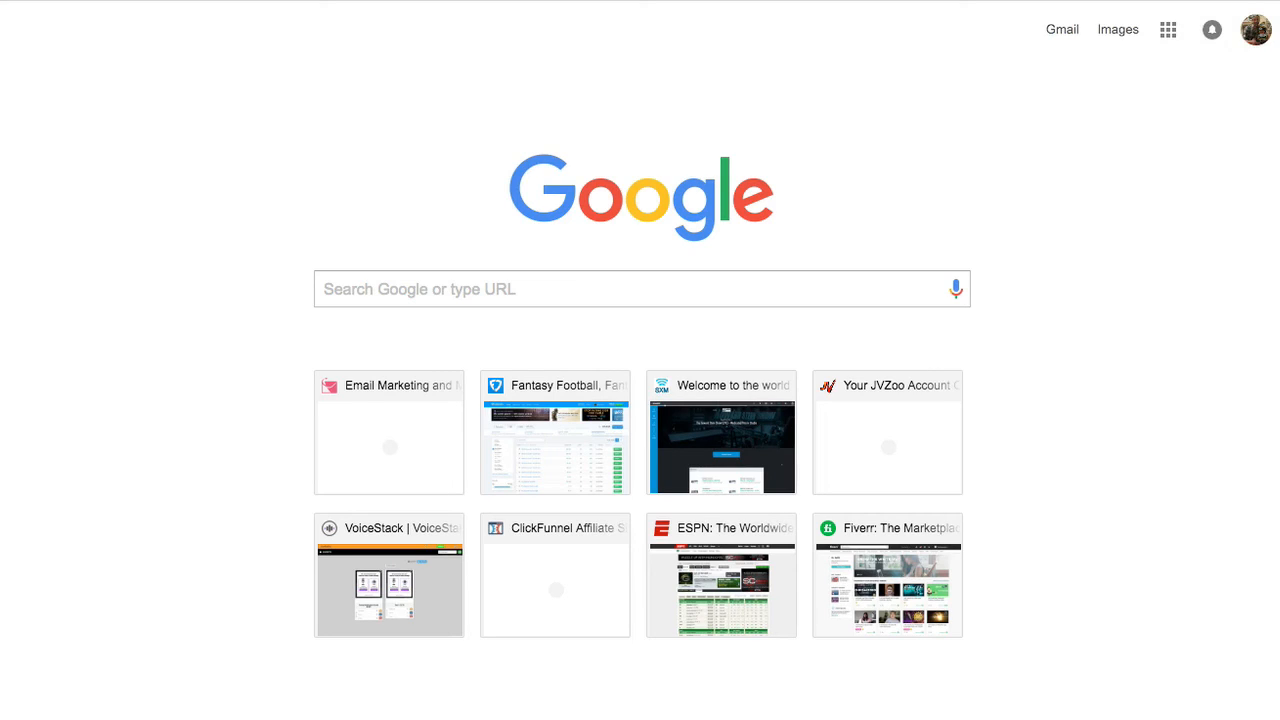
{"action": "left_click", "coordinate": [372, 281]}
{"action": "key", "text": "ctrl+v"}
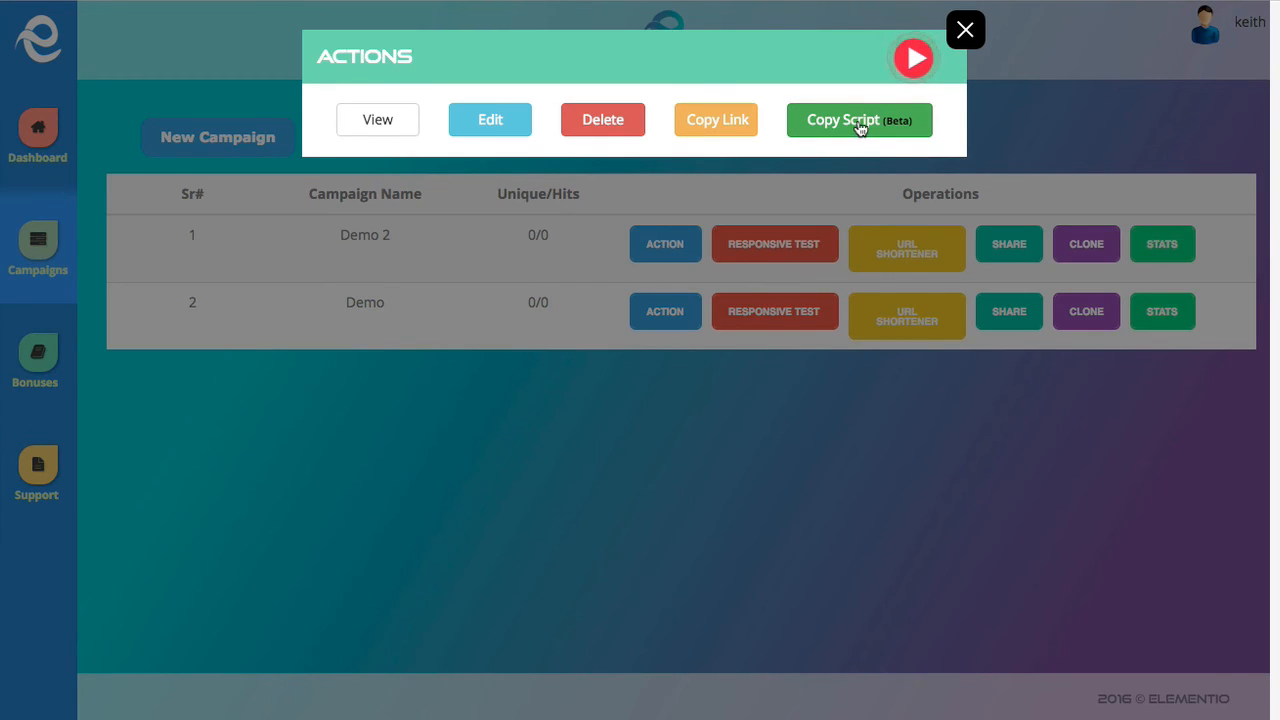
Step: Copy the Demo 2 campaign's script, switch to the text editor and paste it after five line breaks in the open document
{"action": "left_click", "coordinate": [859, 125]}
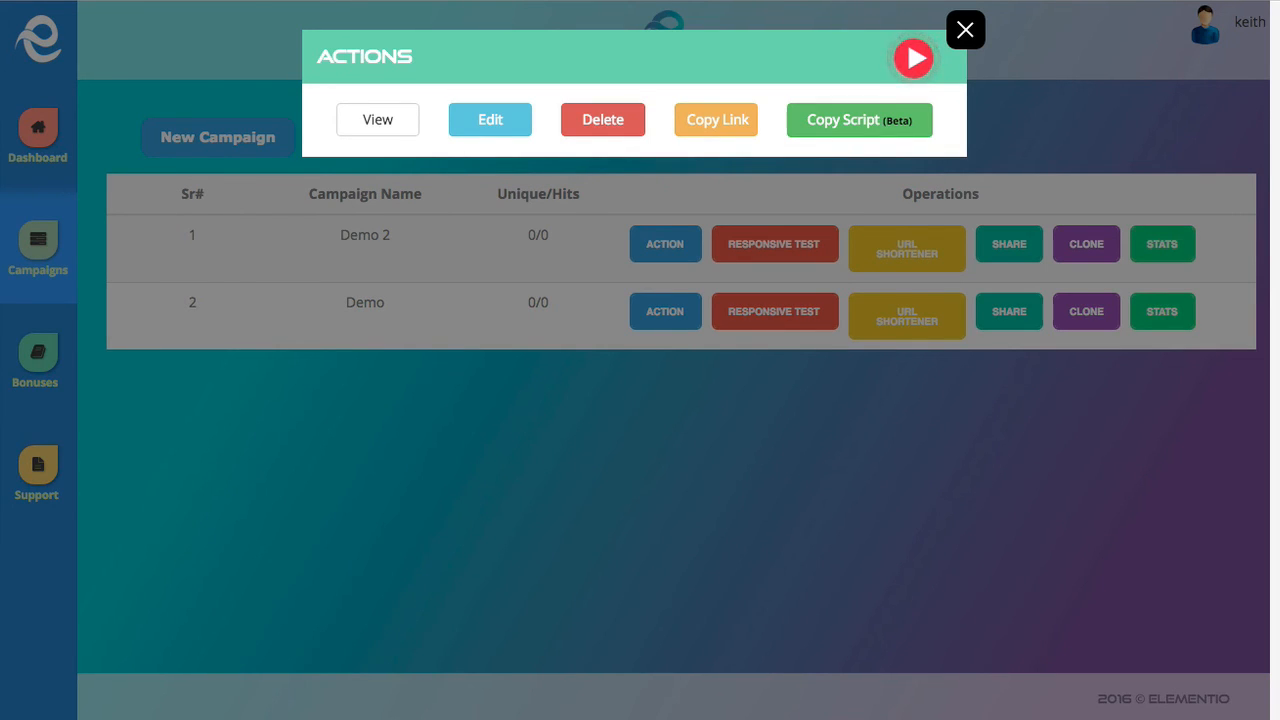
{"action": "key", "text": "super+Tab"}
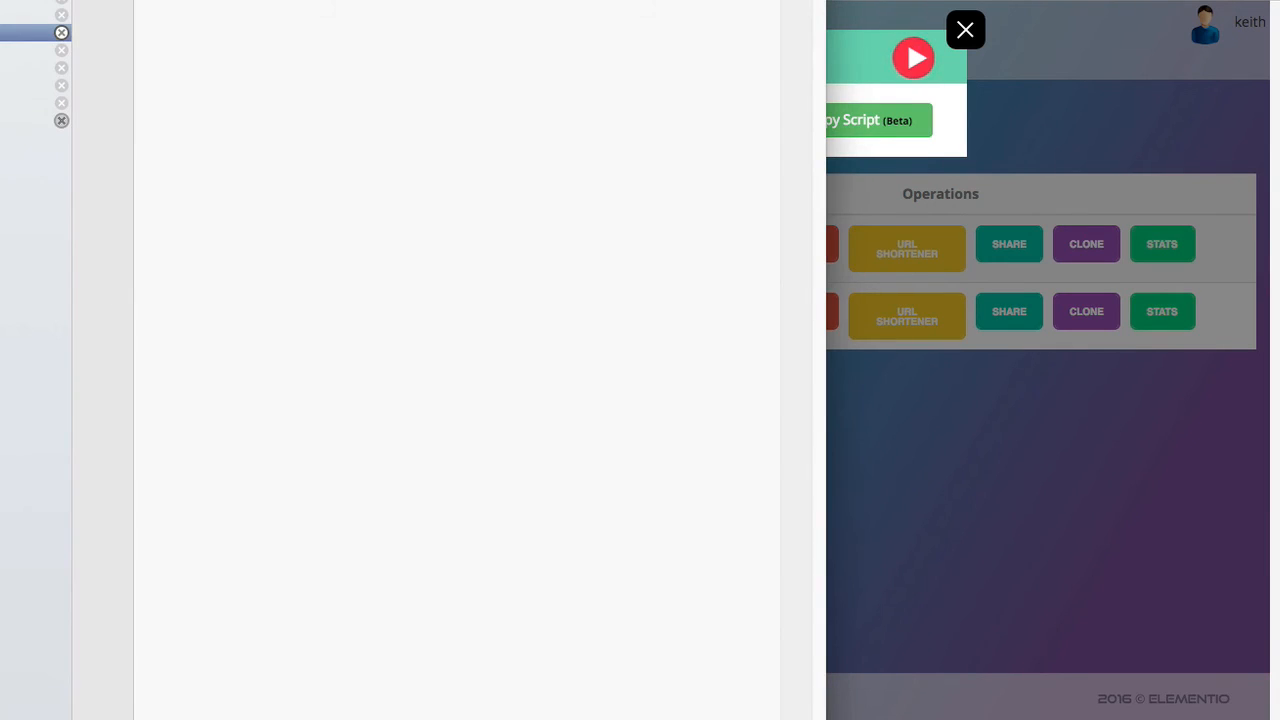
{"action": "left_click_drag", "start_coordinate": [400, 0], "coordinate": [656, 0]}
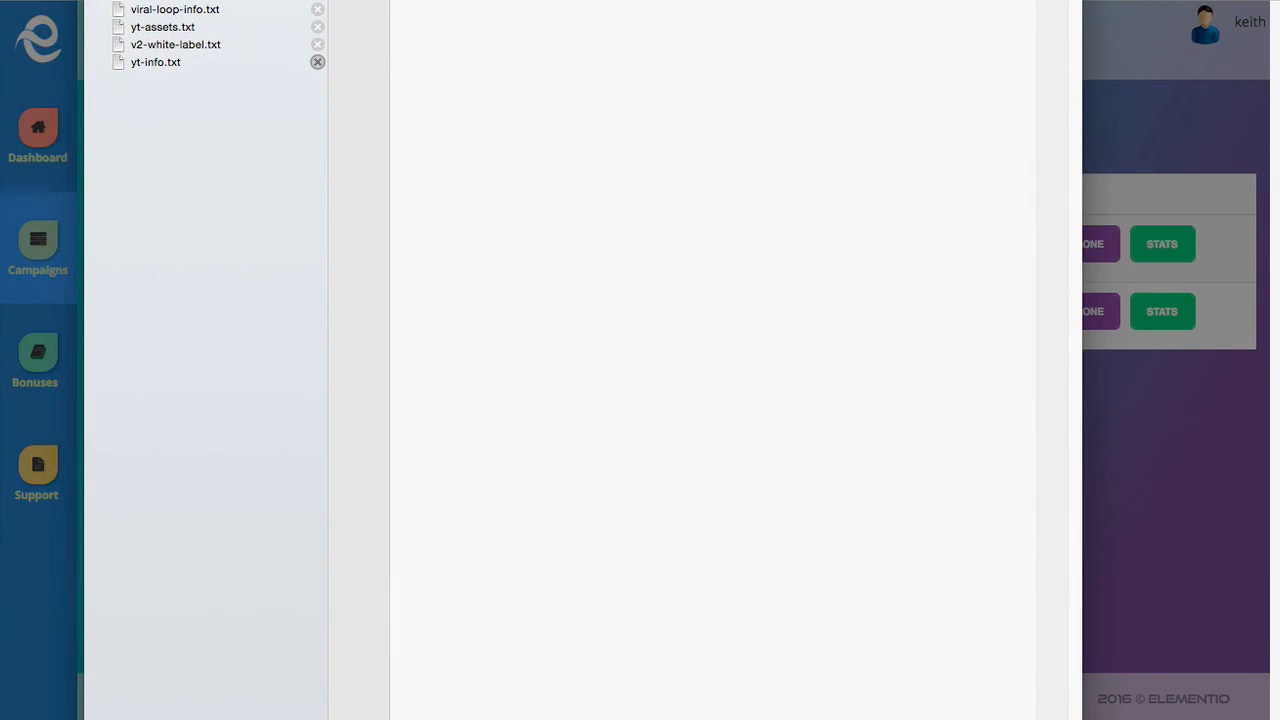
{"action": "key", "text": "Return"}
{"action": "key", "text": "Return"}
{"action": "key", "text": "Return"}
{"action": "key", "text": "Return"}
{"action": "key", "text": "Return"}
{"action": "key", "text": "super+v"}
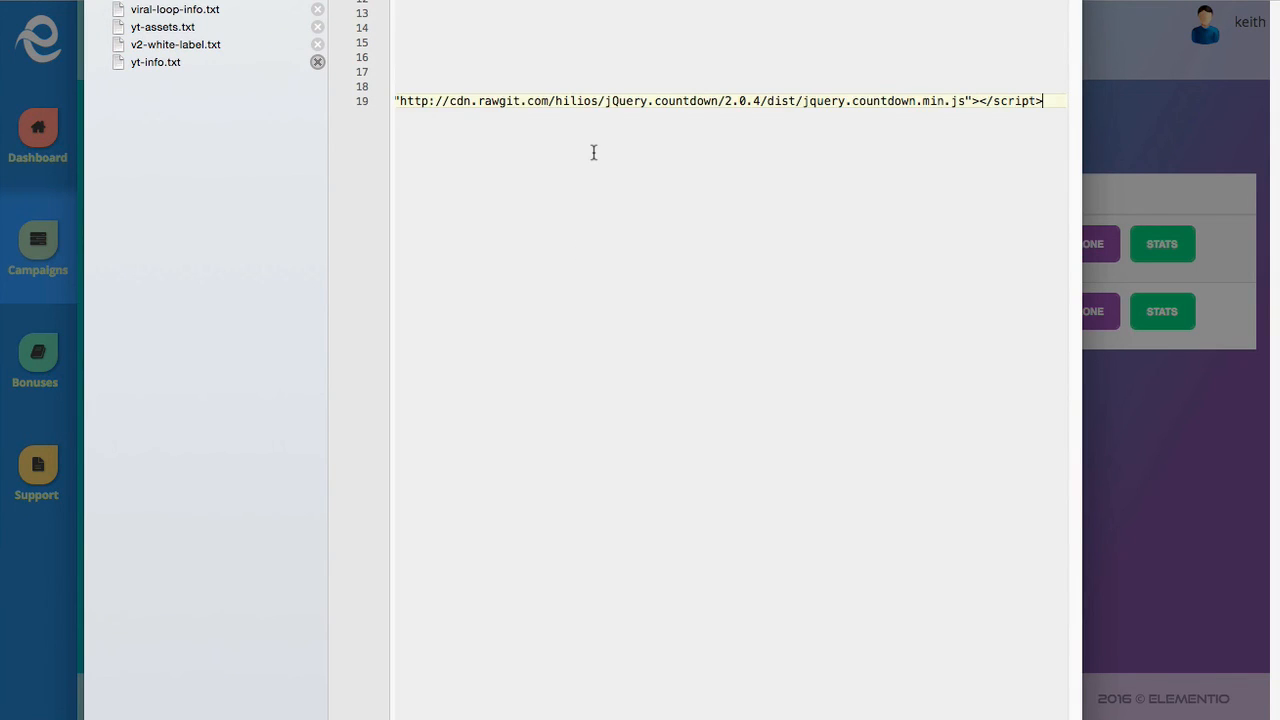
Step: Examine the pasted campaign script from the beginning of its line and select the whole line
{"action": "scroll", "coordinate": [593, 153], "scroll_direction": "left", "scroll_amount": 15}
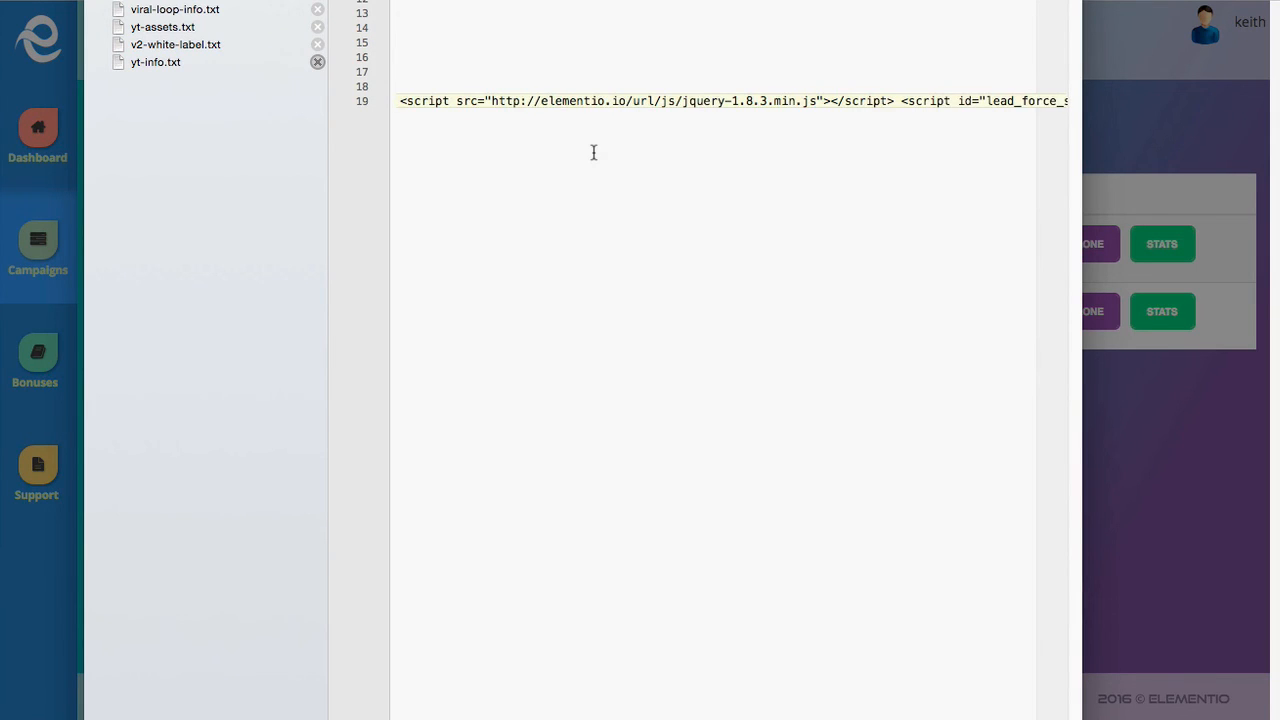
{"action": "double_click", "coordinate": [593, 96]}
{"action": "left_click", "coordinate": [593, 96]}
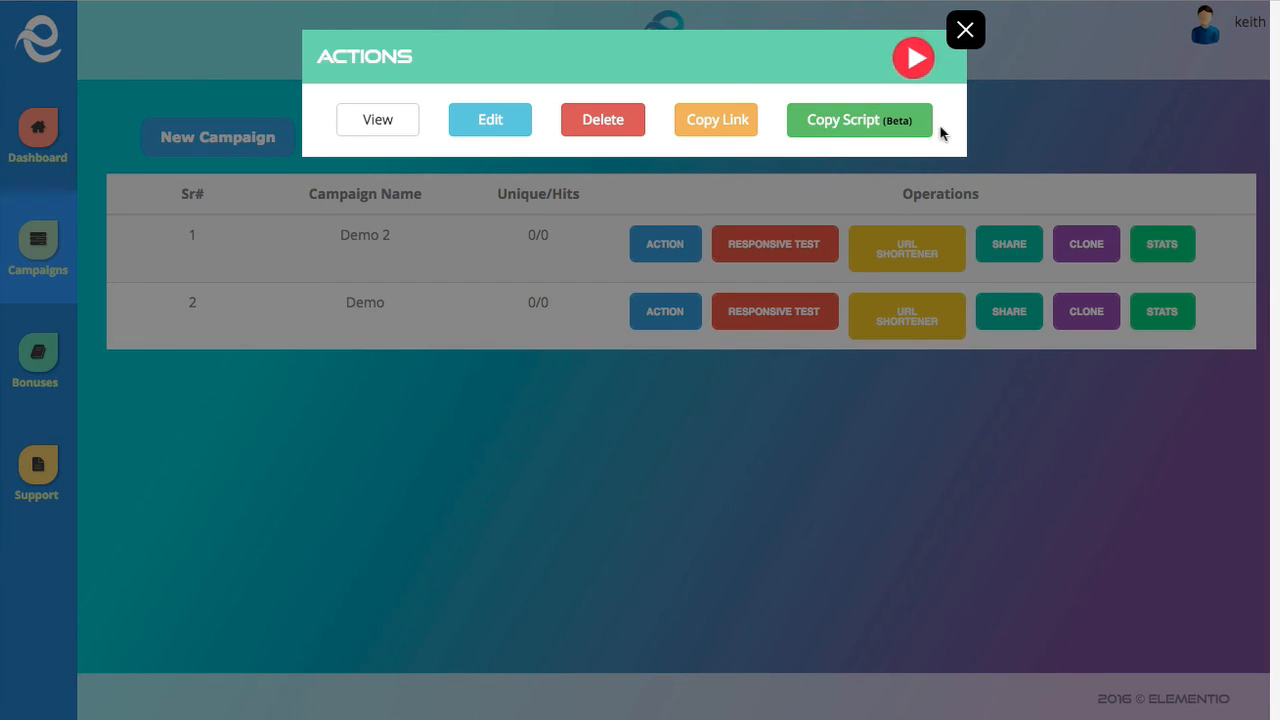
Step: Close the campaign actions and open the statistics of the Demo 2 campaign
{"action": "left_click", "coordinate": [966, 32]}
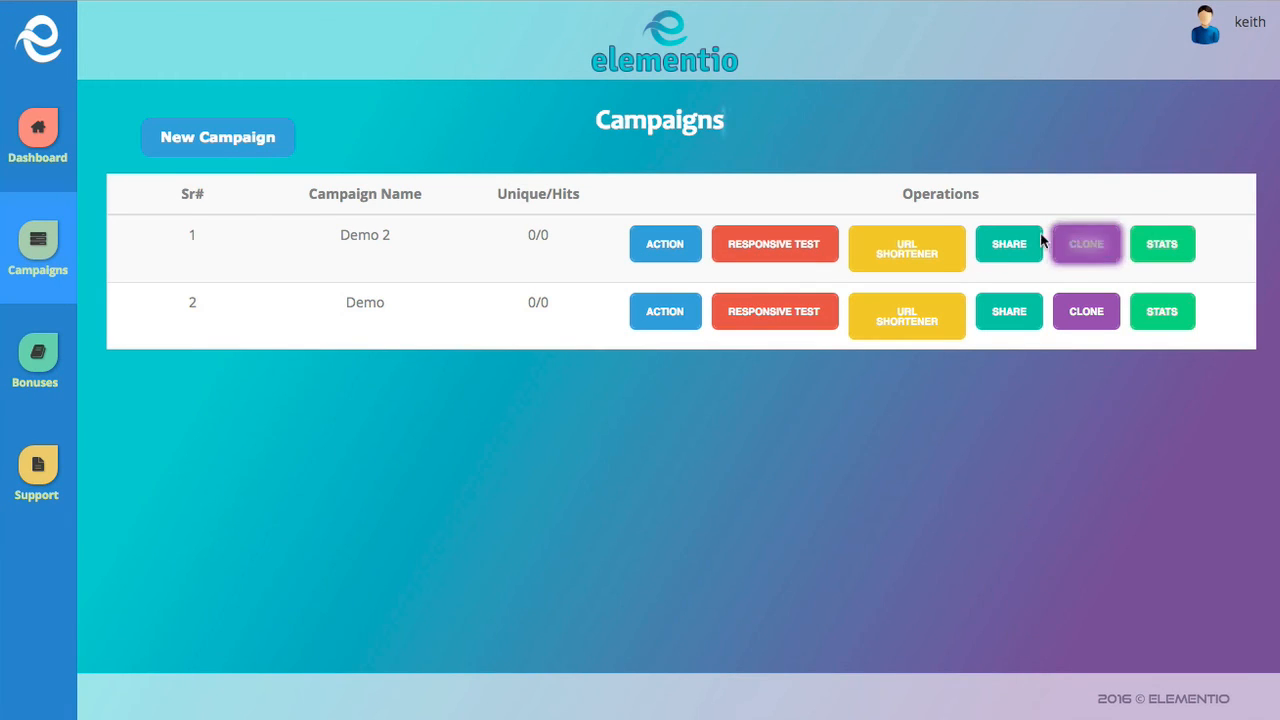
{"action": "left_click", "coordinate": [1162, 244]}
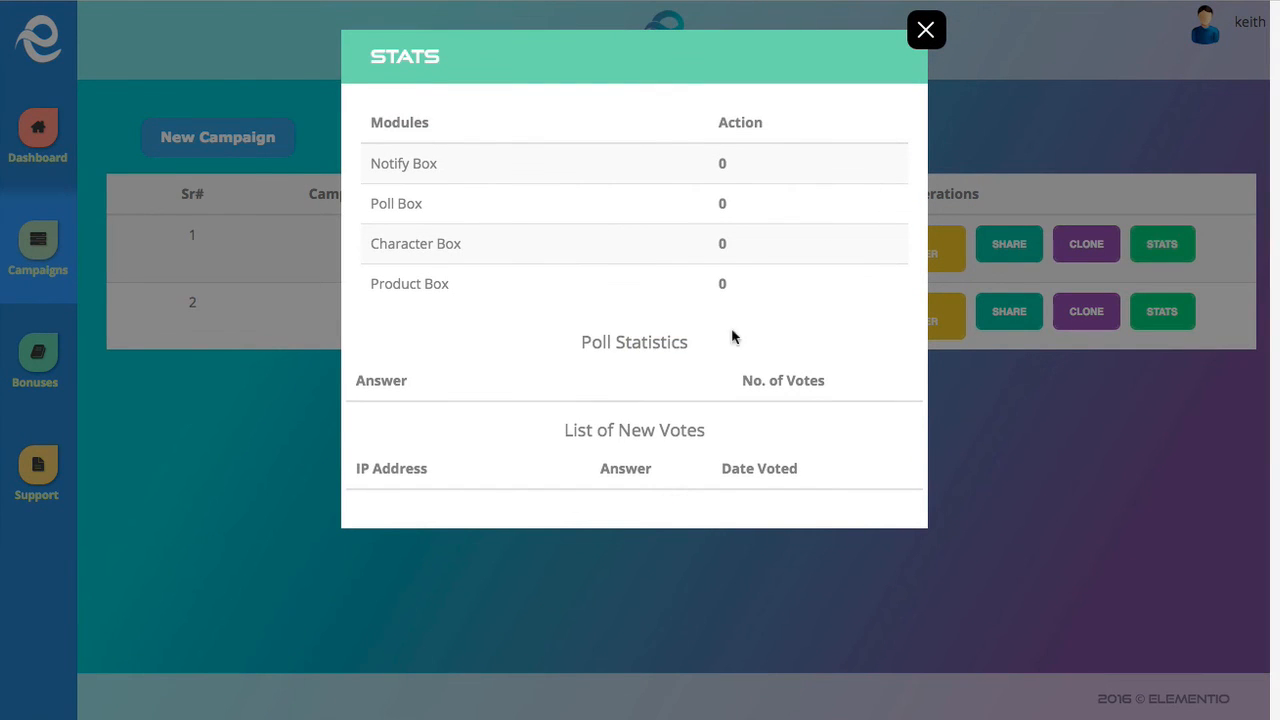